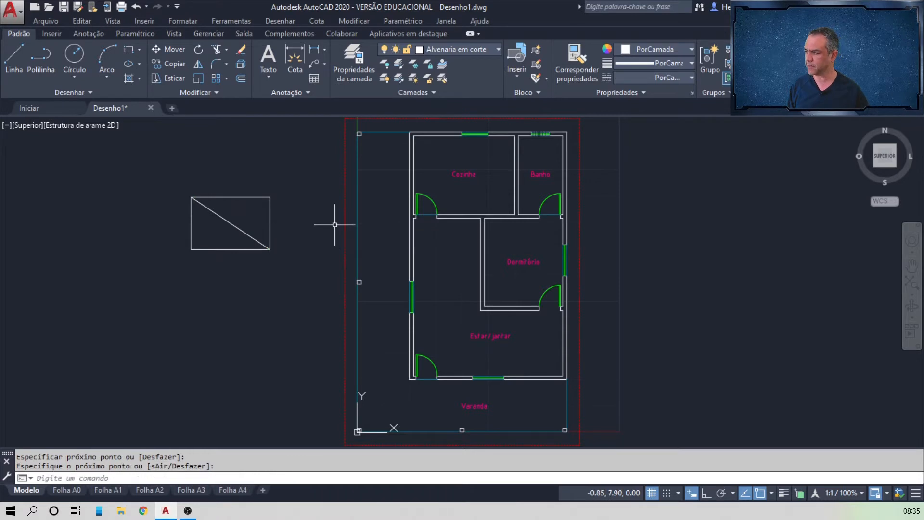
Explode the rectangle beside the floor plan and delete its upper and right sides, leaving a right triangle
{"action": "left_click", "coordinate": [241, 65]}
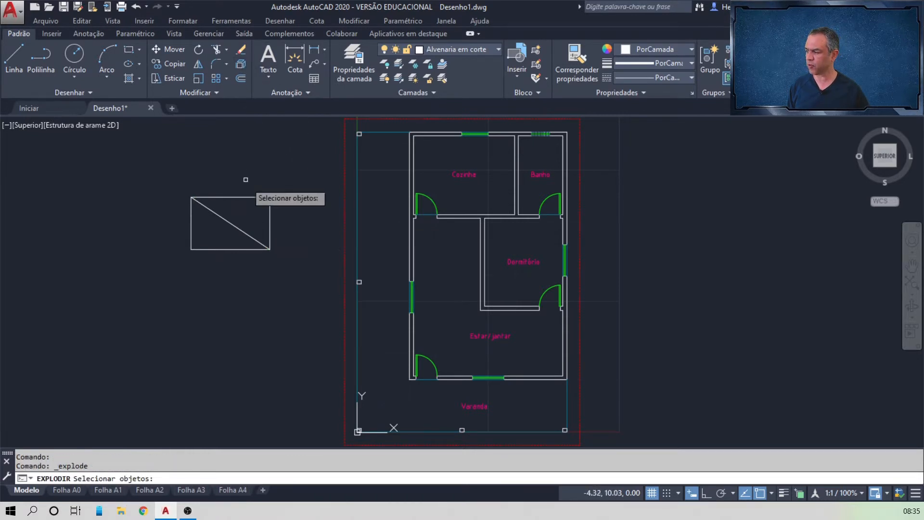
{"action": "left_click", "coordinate": [241, 197]}
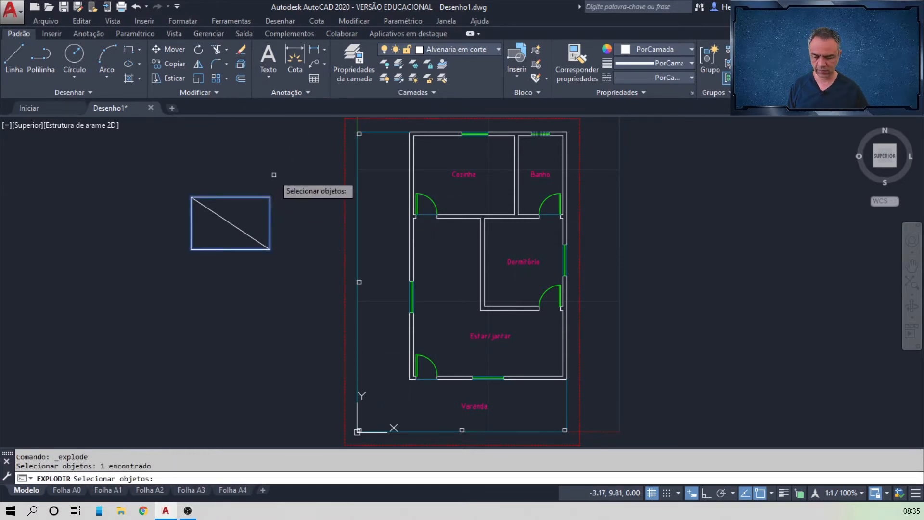
{"action": "key", "text": "Return"}
{"action": "left_click", "coordinate": [302, 169]}
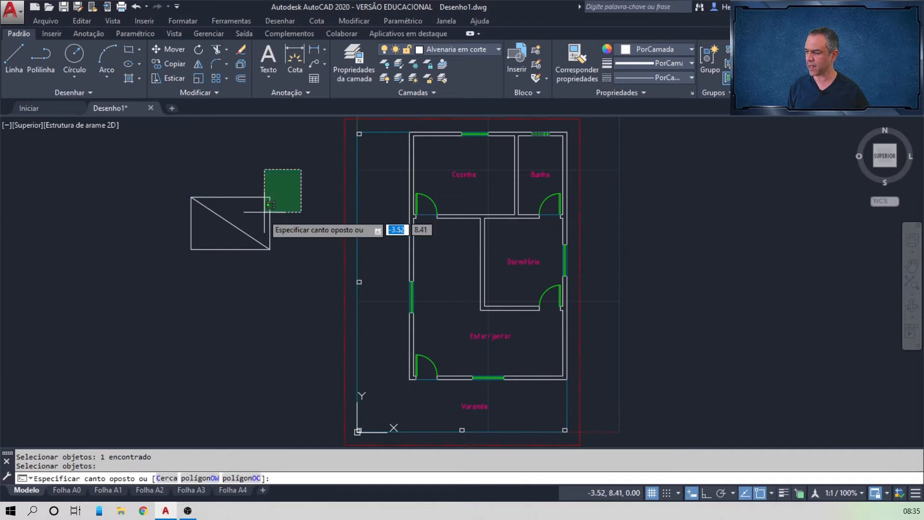
{"action": "left_click", "coordinate": [263, 207]}
{"action": "key", "text": "Delete"}
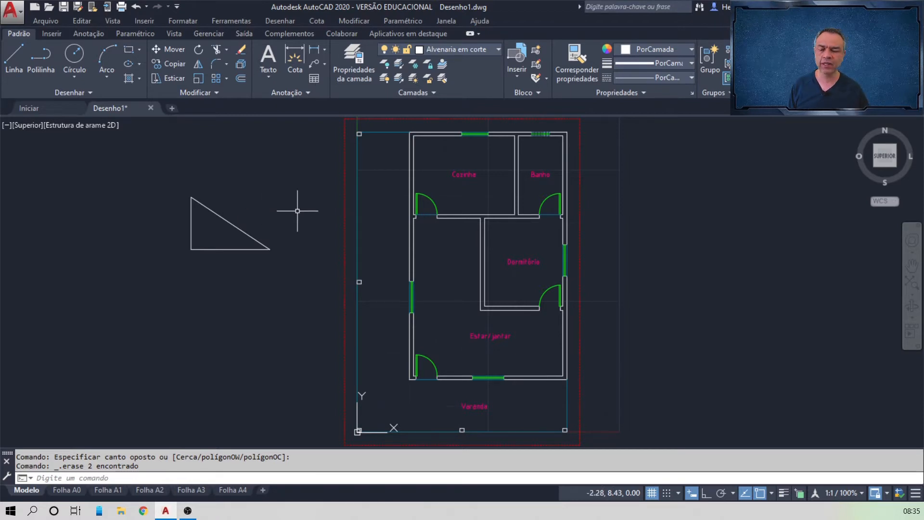
Make Cotas the current layer and check which dimension style is active
{"action": "left_click", "coordinate": [497, 52]}
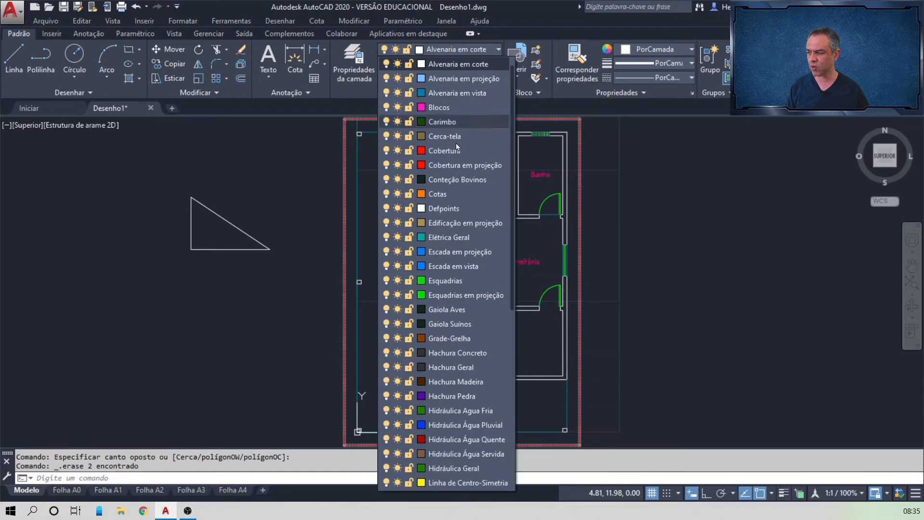
{"action": "left_click", "coordinate": [447, 194]}
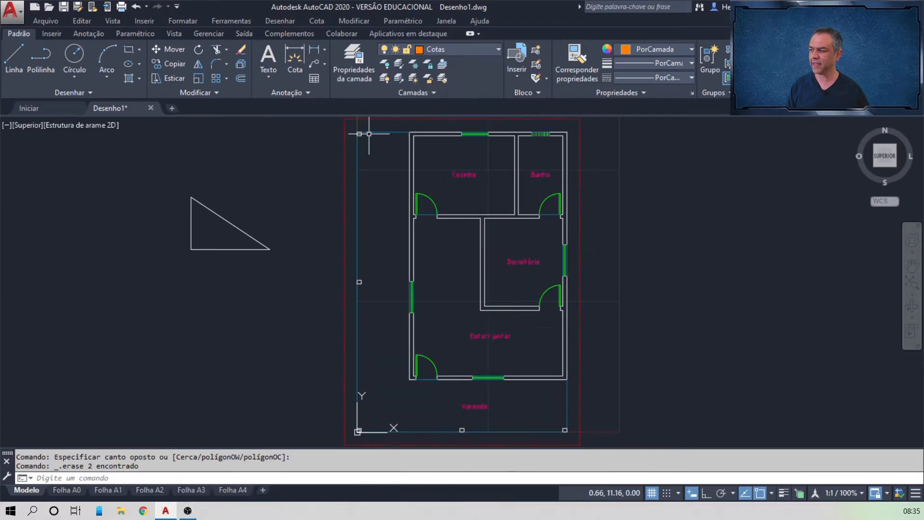
{"action": "left_click", "coordinate": [308, 94]}
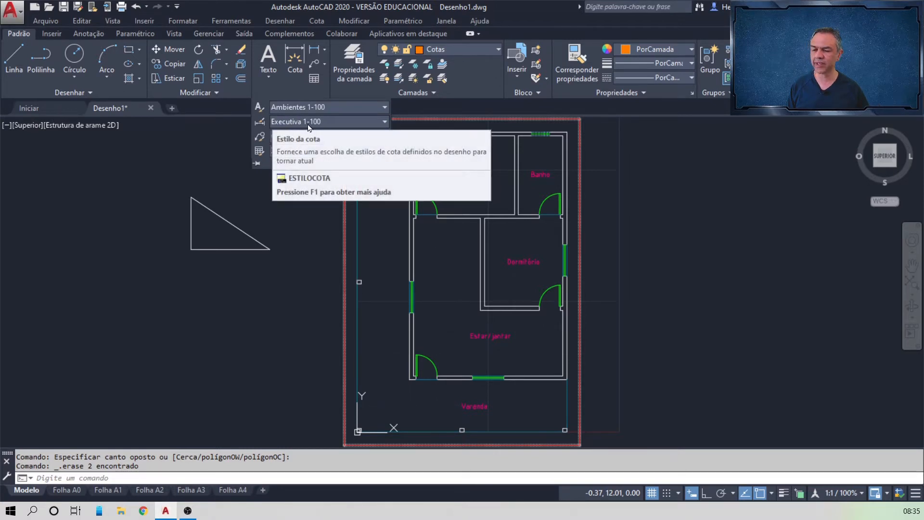
{"action": "key", "text": "Escape"}
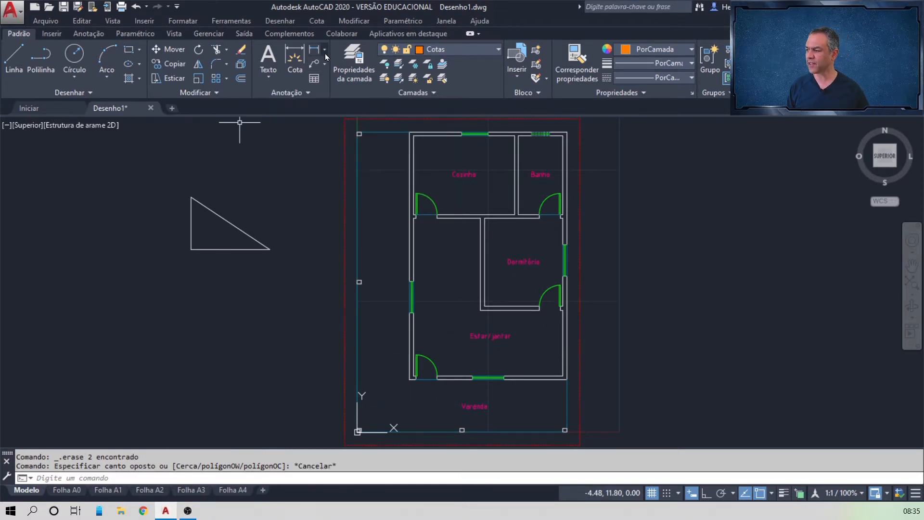
Add a linear dimension to the triangle's base, with the dimension line about 0.47 below it
{"action": "left_click", "coordinate": [325, 50]}
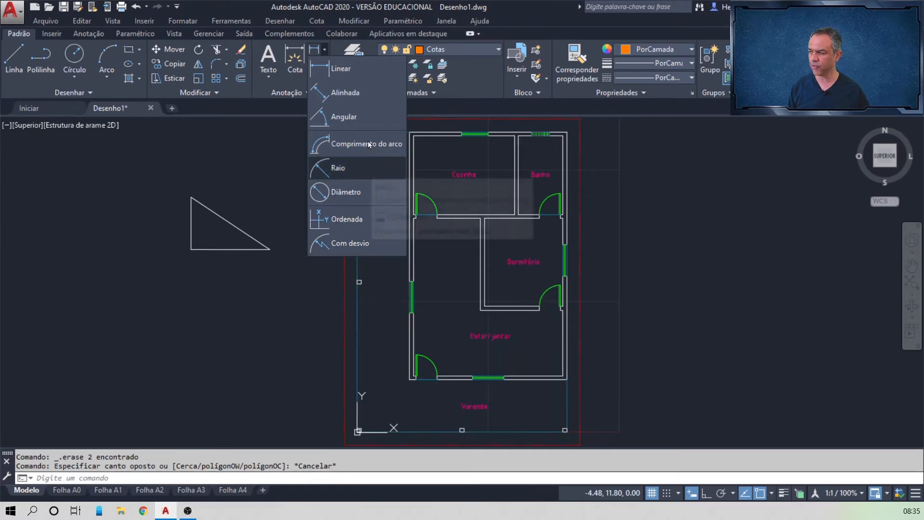
{"action": "left_click", "coordinate": [353, 71]}
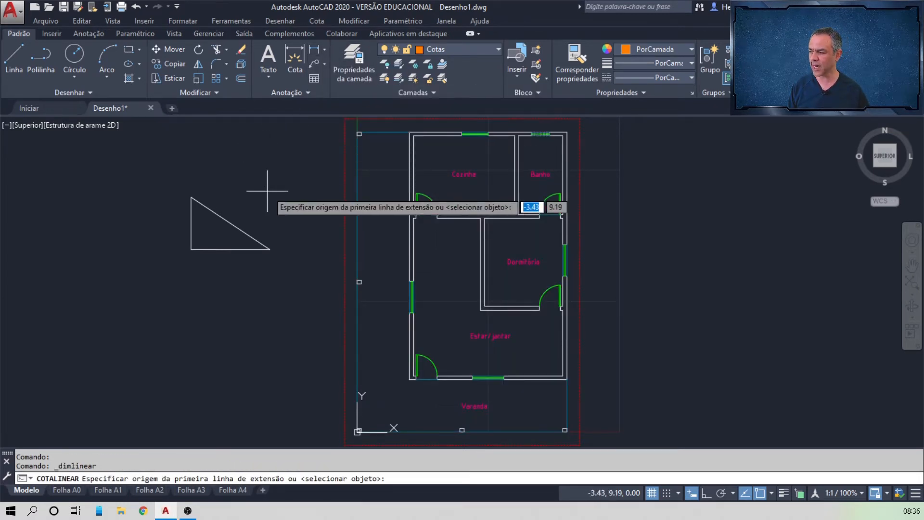
{"action": "scroll", "coordinate": [179, 264], "scroll_direction": "up", "scroll_amount": 2}
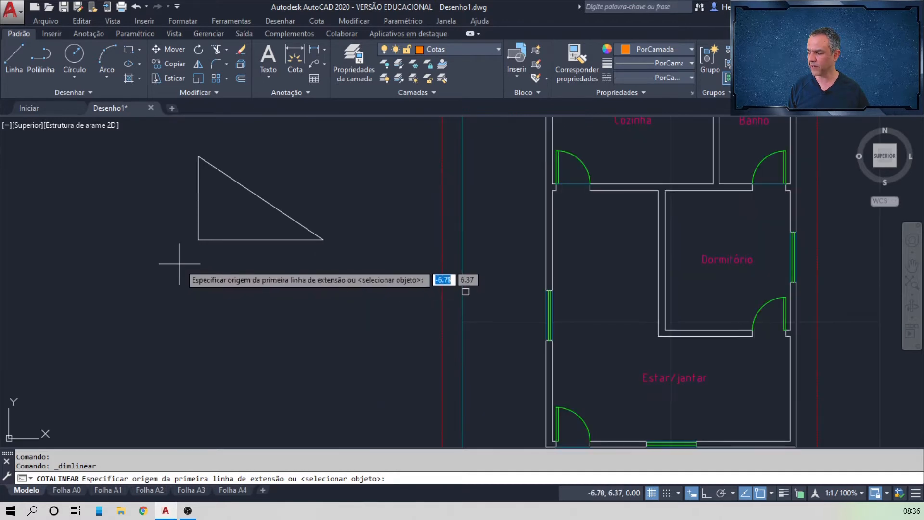
{"action": "scroll", "coordinate": [179, 264], "scroll_direction": "up", "scroll_amount": 2}
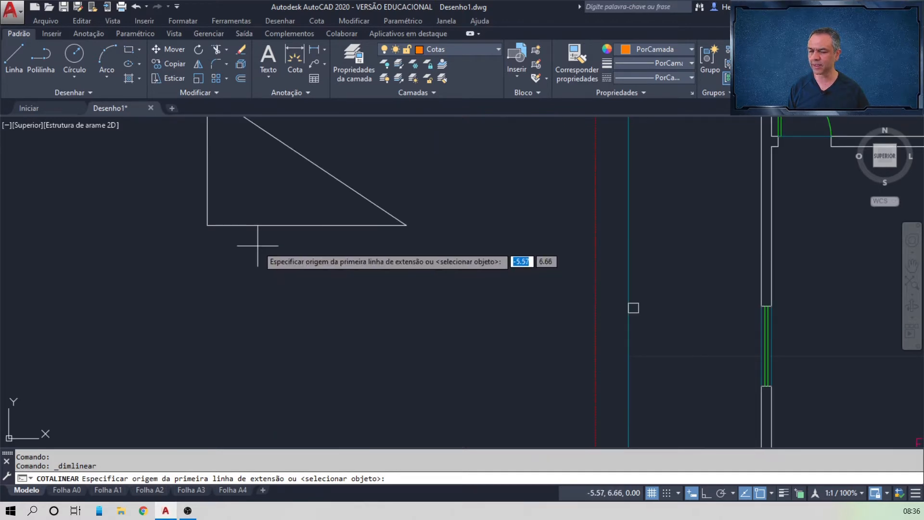
{"action": "scroll", "coordinate": [257, 245], "scroll_direction": "up", "scroll_amount": 2}
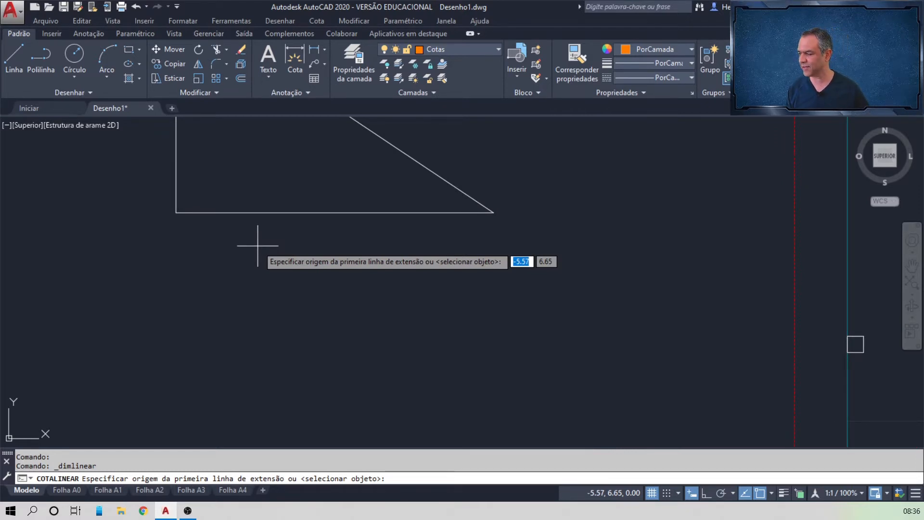
{"action": "left_click", "coordinate": [176, 212]}
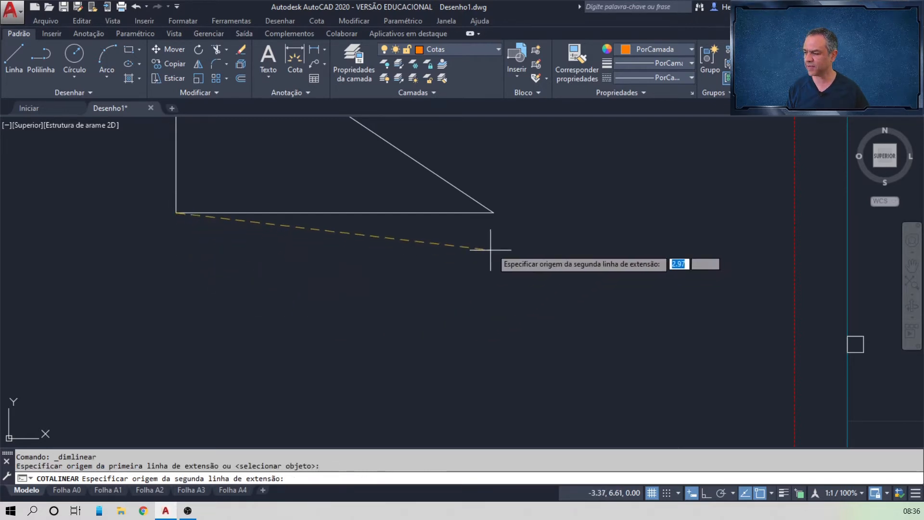
{"action": "left_click", "coordinate": [493, 212]}
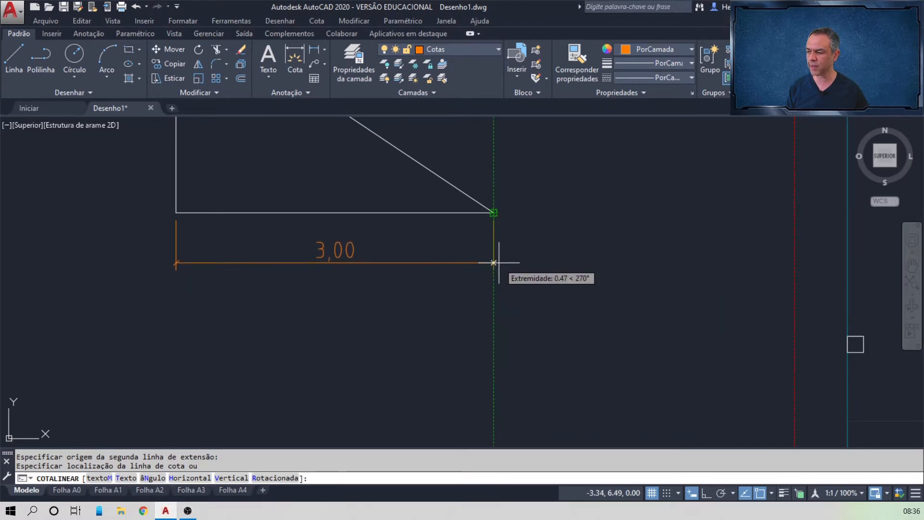
{"action": "left_click", "coordinate": [493, 262]}
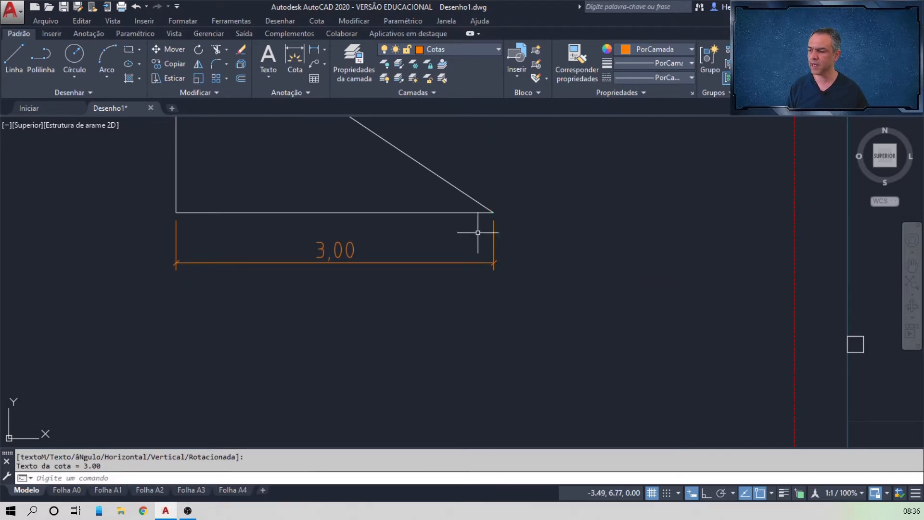
Add a linear dimension to the triangle's vertical side, placing the dimension line 0.2 at 180° from the lower-left corner
{"action": "scroll", "coordinate": [480, 233], "scroll_direction": "down", "scroll_amount": 3}
{"action": "mouse_move", "coordinate": [385, 178]}
{"action": "middle_mouse_down"}
{"action": "mouse_move", "coordinate": [398, 208]}
{"action": "mouse_move", "coordinate": [451, 251]}
{"action": "middle_mouse_up"}
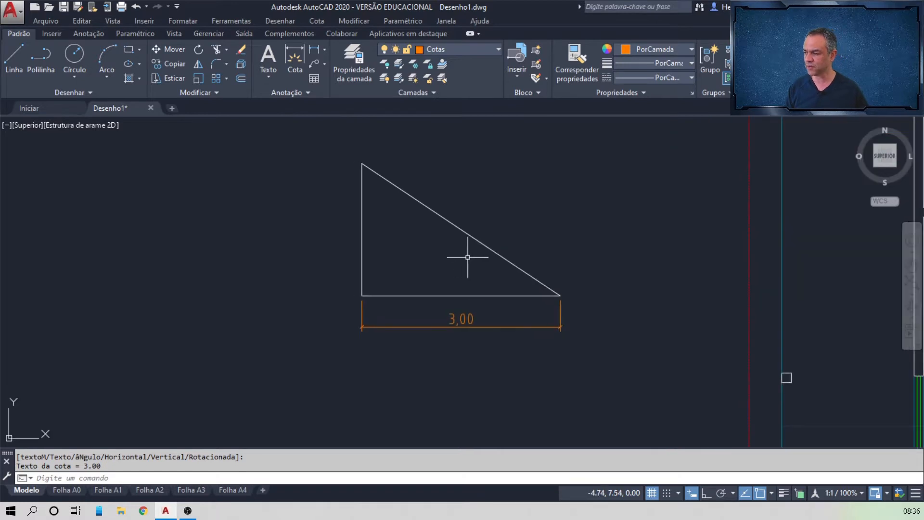
{"action": "left_click", "coordinate": [314, 50]}
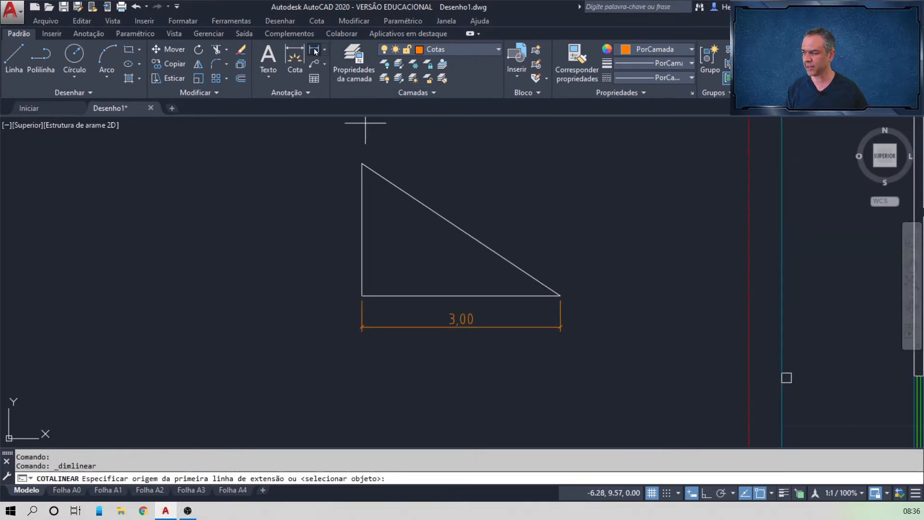
{"action": "left_click", "coordinate": [362, 164]}
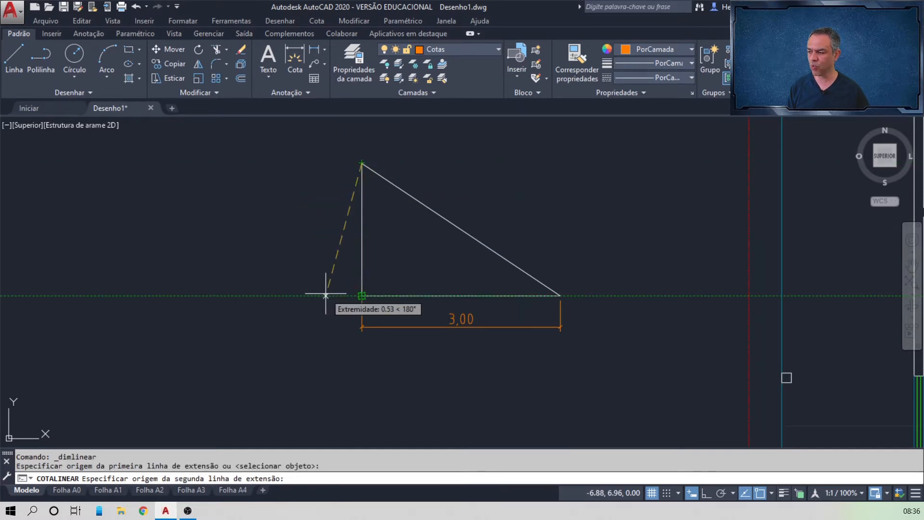
{"action": "scroll", "coordinate": [327, 296], "scroll_direction": "up", "scroll_amount": 5}
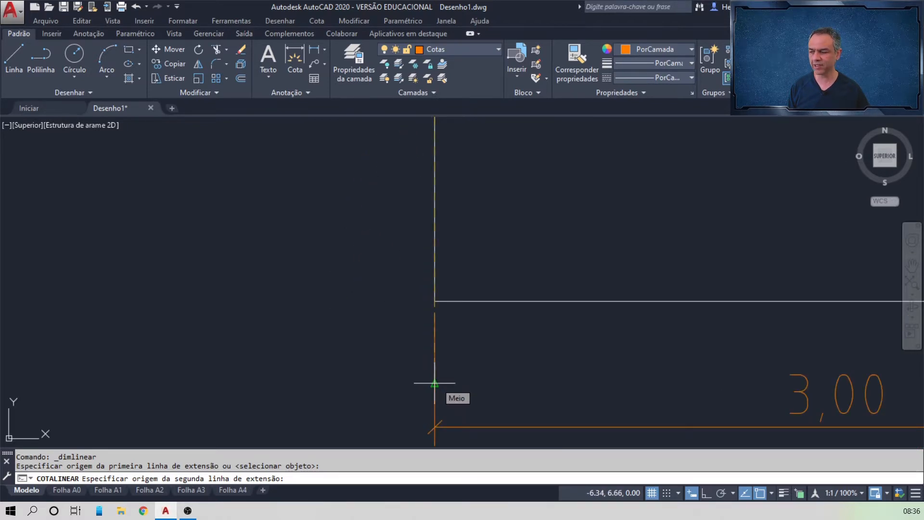
{"action": "left_click", "coordinate": [435, 301]}
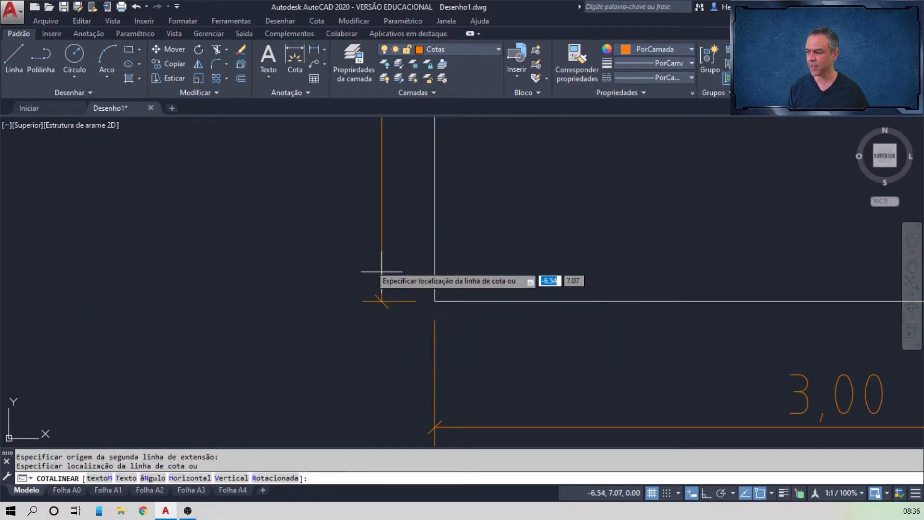
{"action": "scroll", "coordinate": [382, 272], "scroll_direction": "down", "scroll_amount": 4}
{"action": "middle_click_drag", "start_coordinate": [330, 188], "coordinate": [338, 228]}
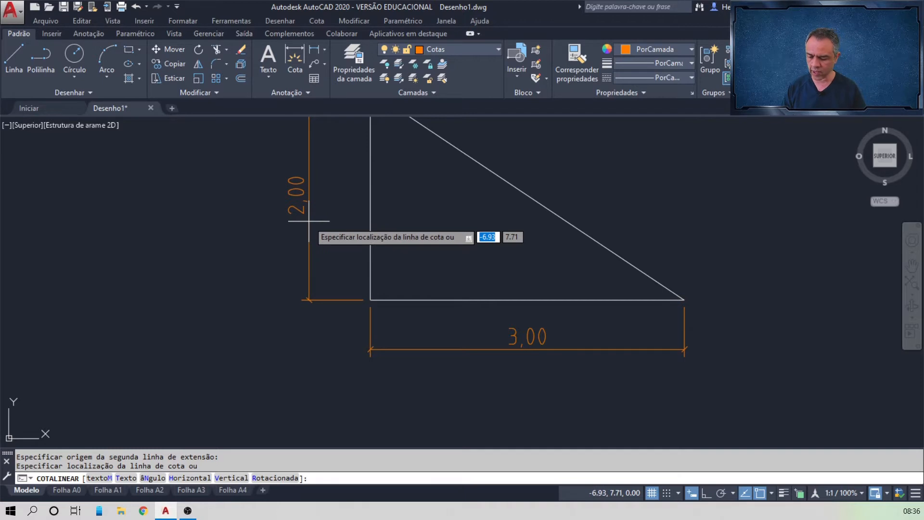
{"action": "key", "text": "Return"}
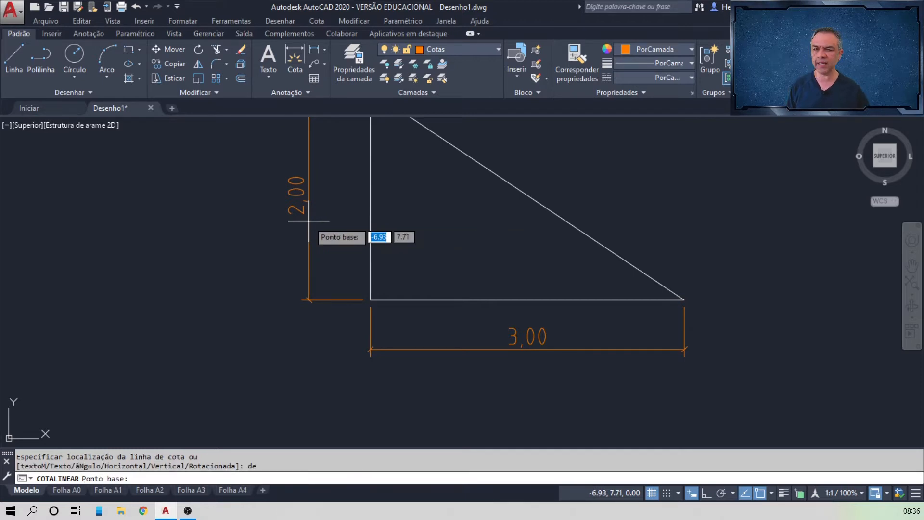
{"action": "left_click", "coordinate": [370, 299]}
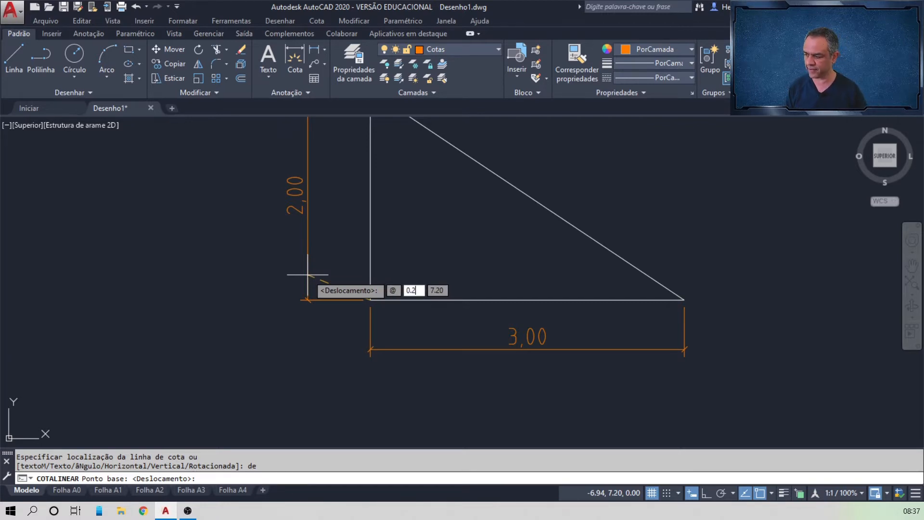
{"action": "type", "text": "0.2<"}
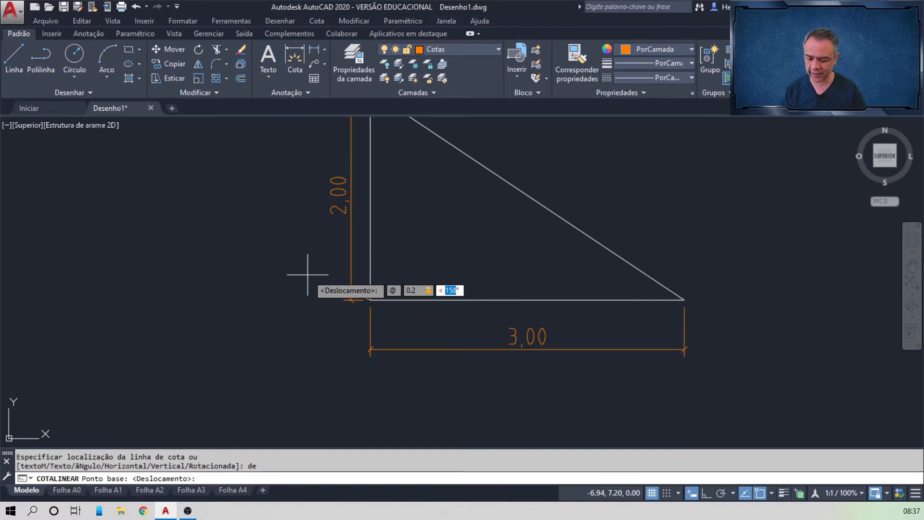
{"action": "type", "text": "180"}
{"action": "key", "text": "Return"}
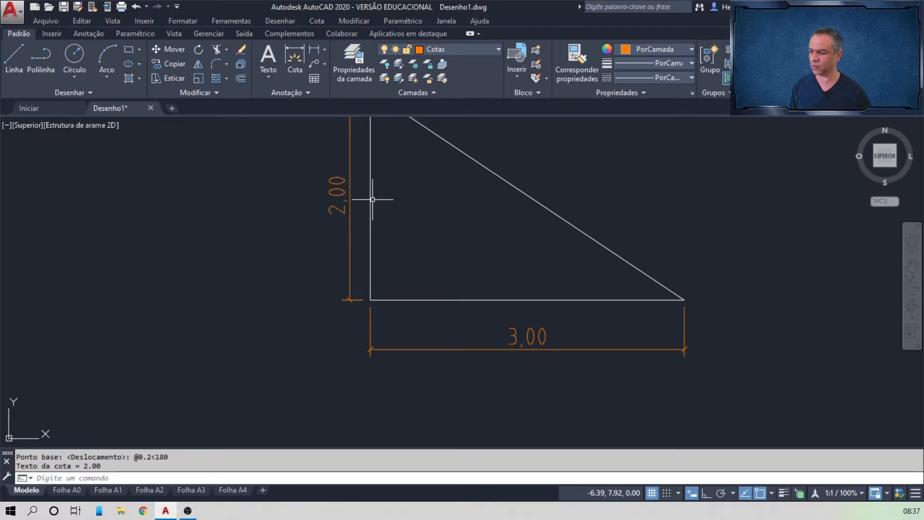
{"action": "mouse_move", "coordinate": [416, 190]}
{"action": "middle_mouse_down"}
{"action": "mouse_move", "coordinate": [375, 247]}
{"action": "mouse_move", "coordinate": [332, 247]}
{"action": "middle_mouse_up"}
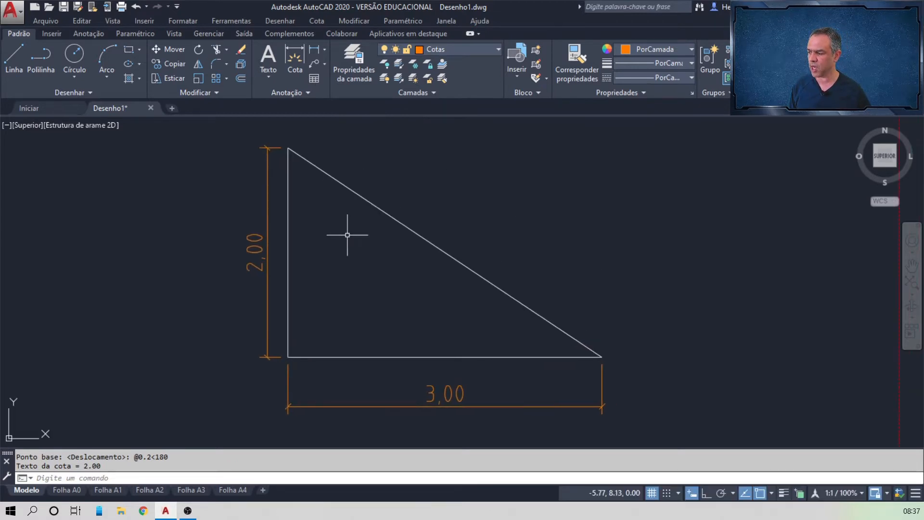
{"action": "scroll", "coordinate": [477, 226], "scroll_direction": "down", "scroll_amount": 2}
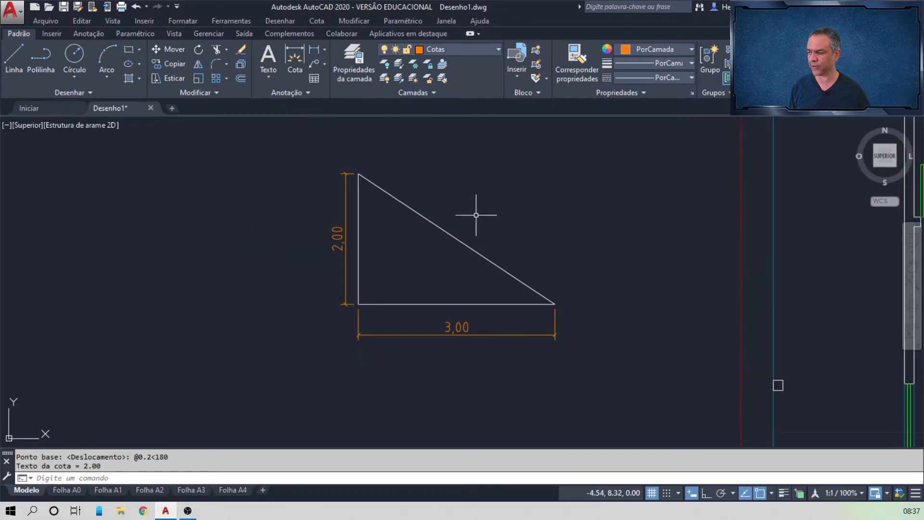
{"action": "left_click", "coordinate": [316, 53]}
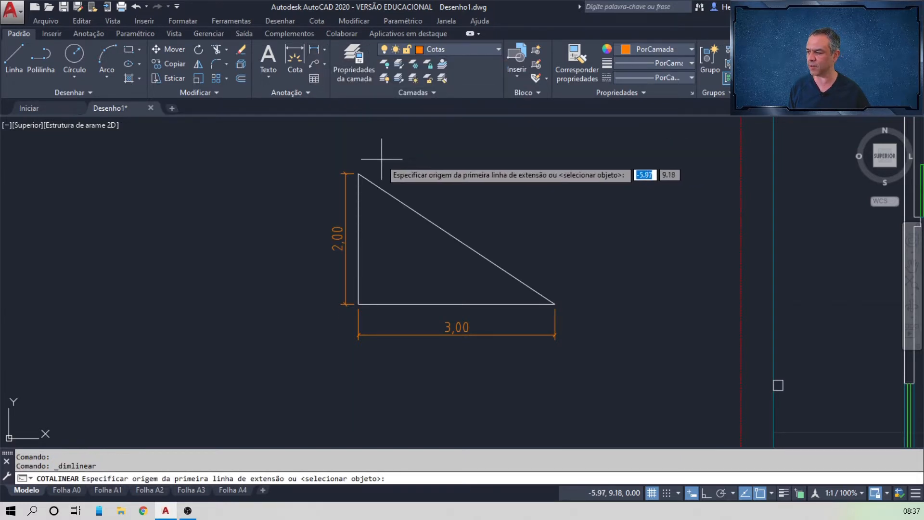
{"action": "left_click", "coordinate": [358, 172]}
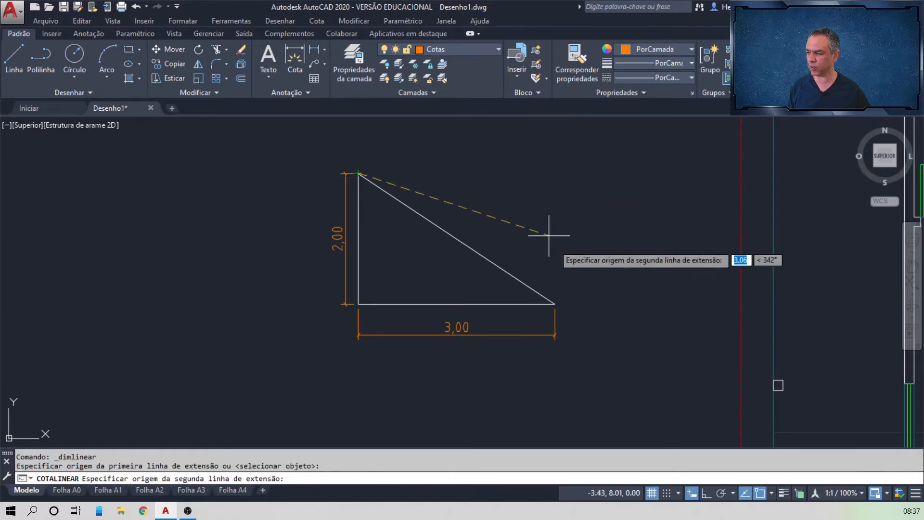
{"action": "left_click", "coordinate": [555, 304]}
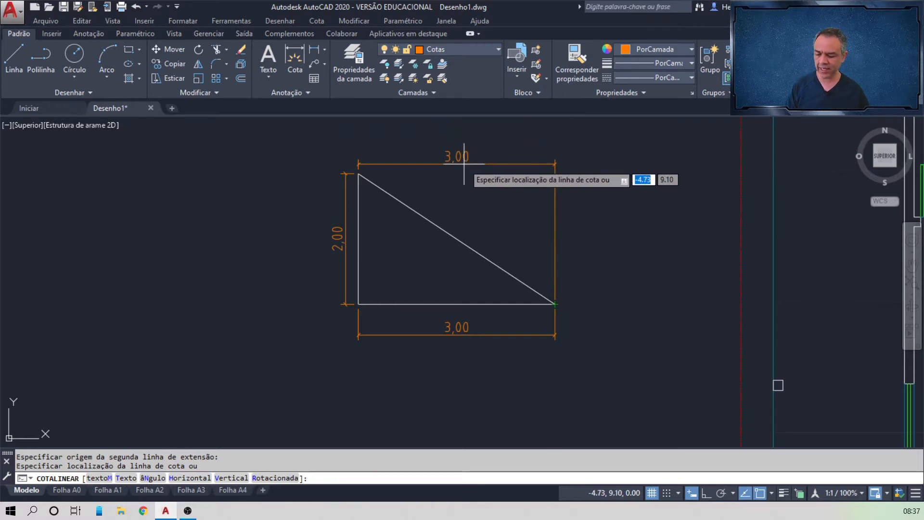
{"action": "key", "text": "Escape"}
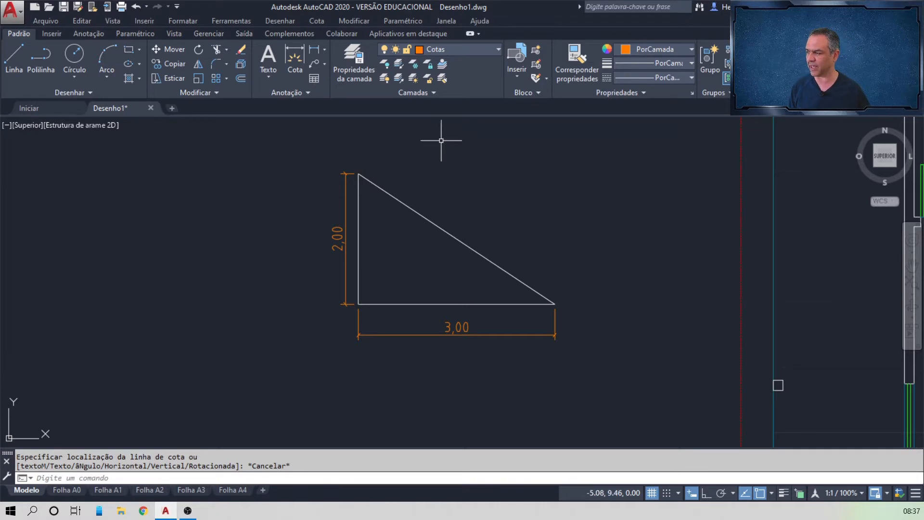
Add an aligned dimension to the triangle's sloping side, placing the dimension line outside the triangle, up and away from that side
{"action": "left_click", "coordinate": [325, 50]}
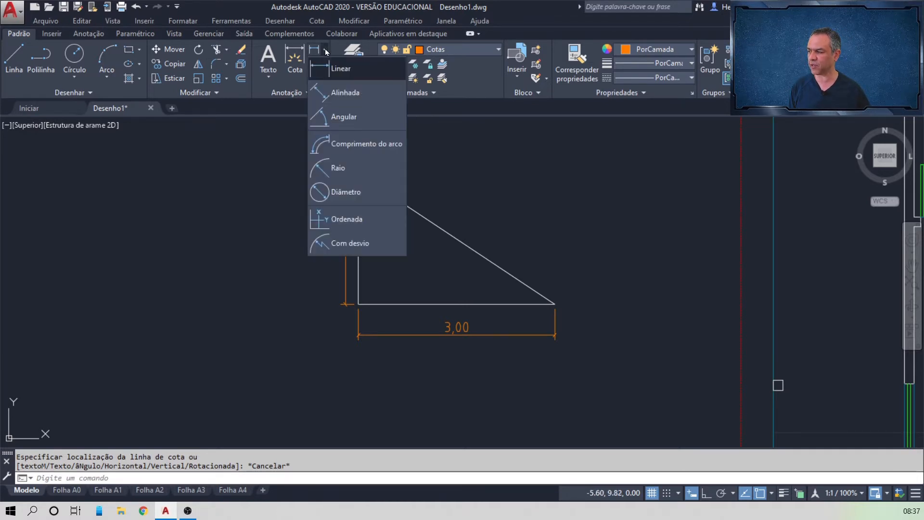
{"action": "left_click", "coordinate": [339, 93]}
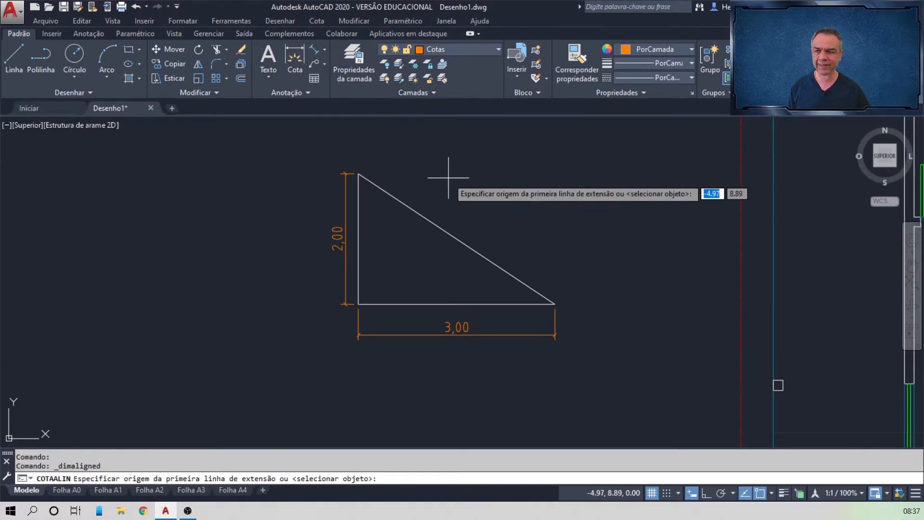
{"action": "left_click", "coordinate": [358, 172]}
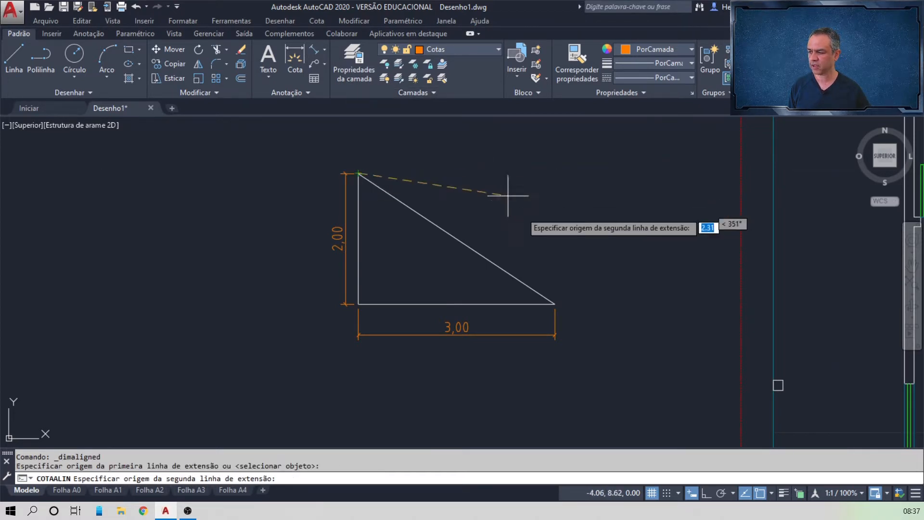
{"action": "left_click", "coordinate": [555, 304]}
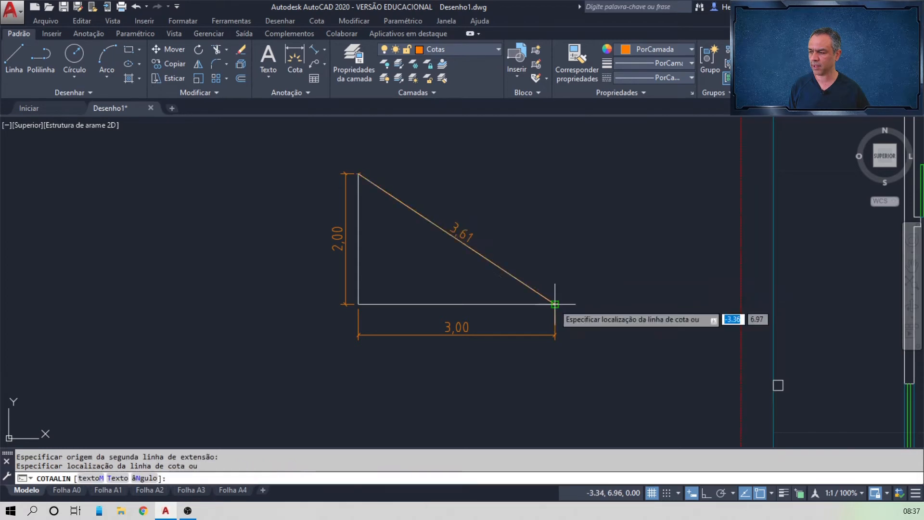
{"action": "left_click", "coordinate": [565, 267]}
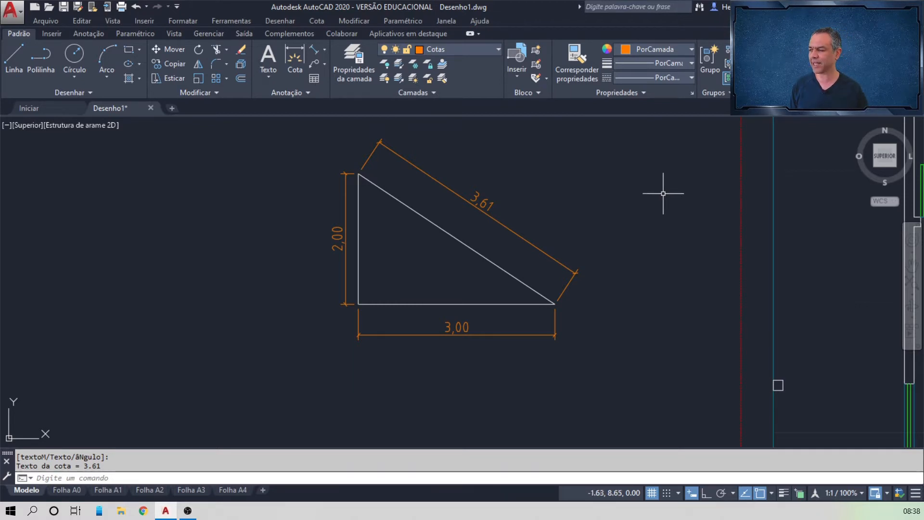
Make Alvenaria em corte the current layer and draw a circle of radius 2 to the left of the triangle
{"action": "scroll", "coordinate": [447, 196], "scroll_direction": "down", "scroll_amount": 2}
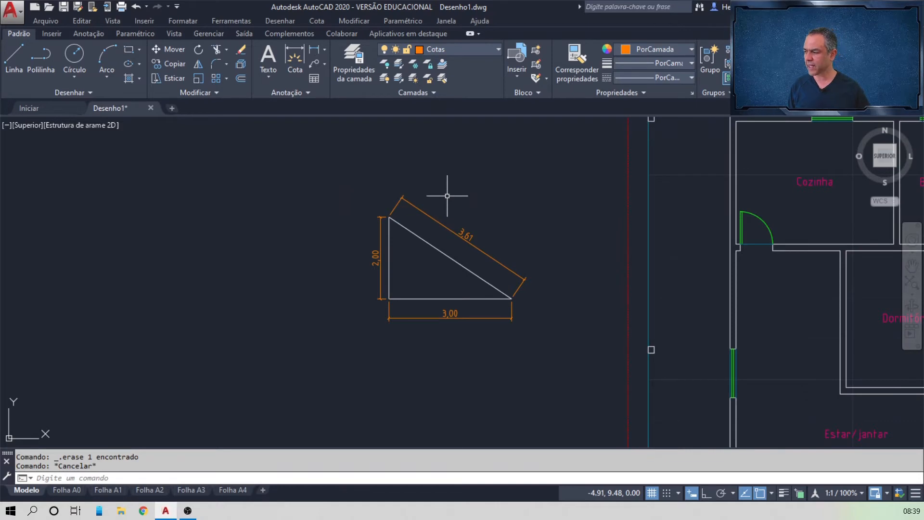
{"action": "left_click", "coordinate": [446, 50]}
{"action": "scroll", "coordinate": [446, 82], "scroll_direction": "up", "scroll_amount": 3}
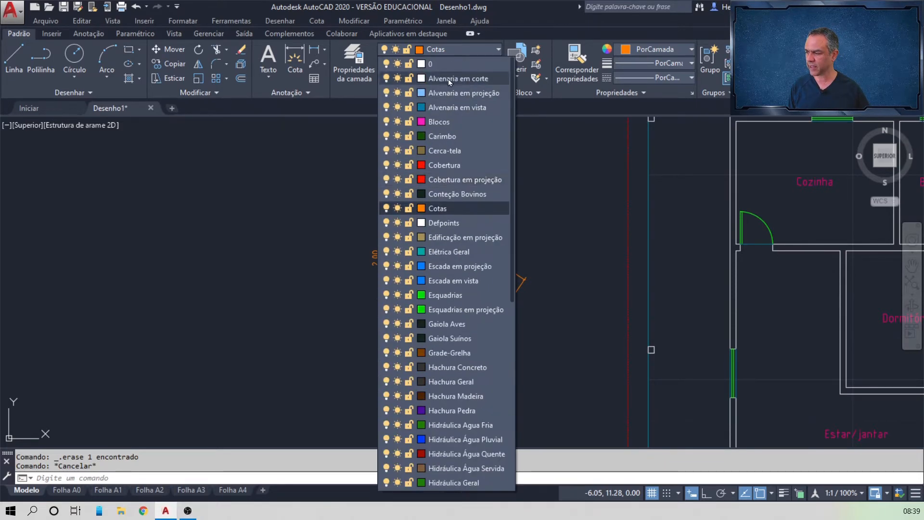
{"action": "left_click", "coordinate": [448, 79]}
{"action": "left_click", "coordinate": [79, 58]}
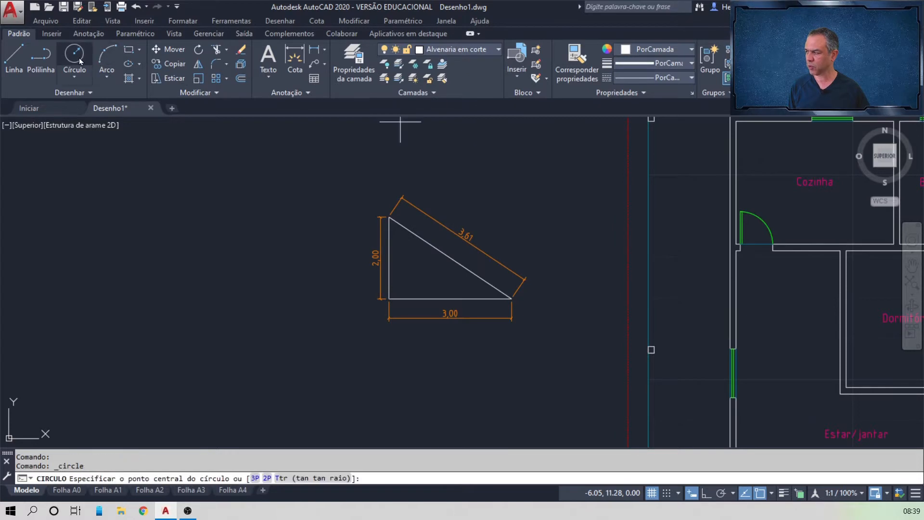
{"action": "left_click", "coordinate": [203, 265]}
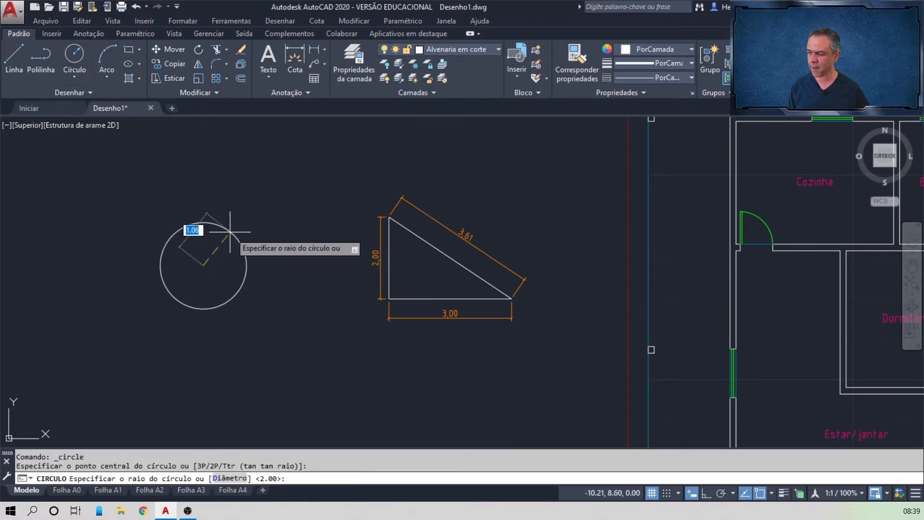
{"action": "type", "text": "2"}
{"action": "key", "text": "Return"}
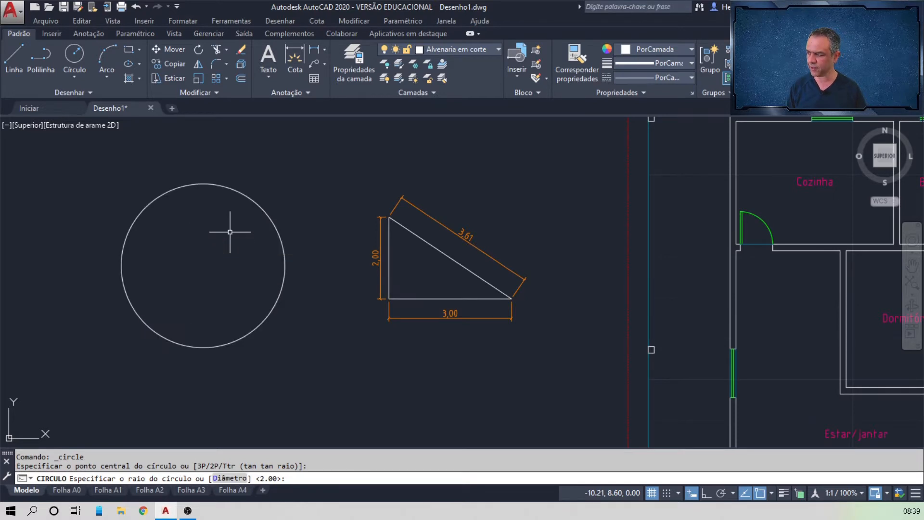
Make Cotas the current layer and add a linear dimension between the circle's right and left quadrants, with the dimension line below the circle
{"action": "left_click", "coordinate": [474, 50]}
{"action": "left_click", "coordinate": [440, 193]}
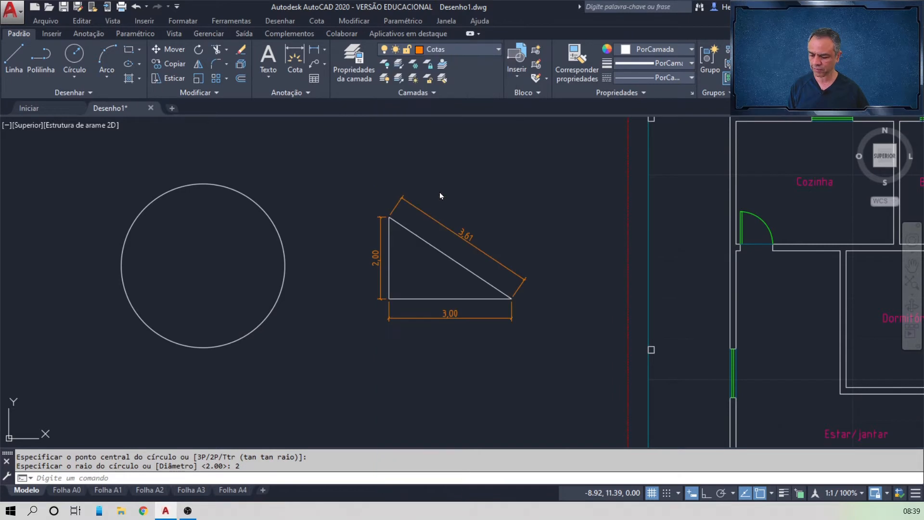
{"action": "left_click", "coordinate": [314, 51]}
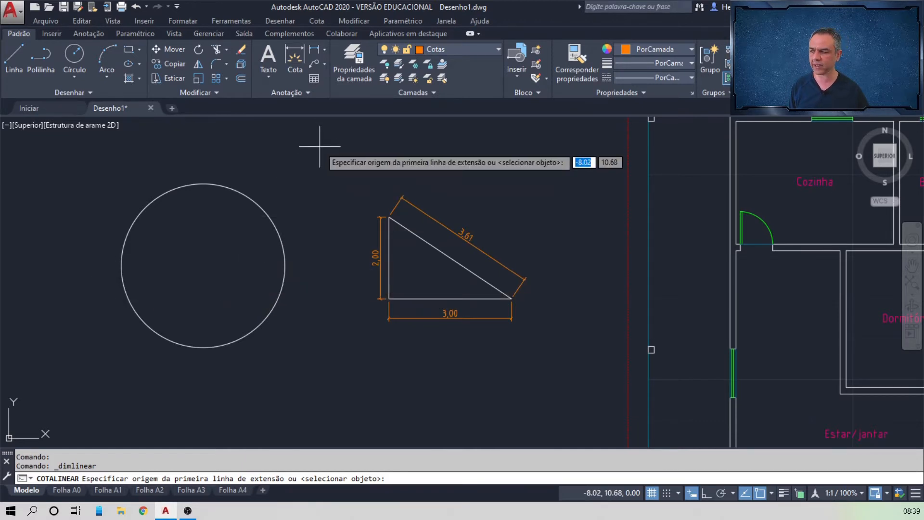
{"action": "right_click", "coordinate": [318, 221], "text": "shift"}
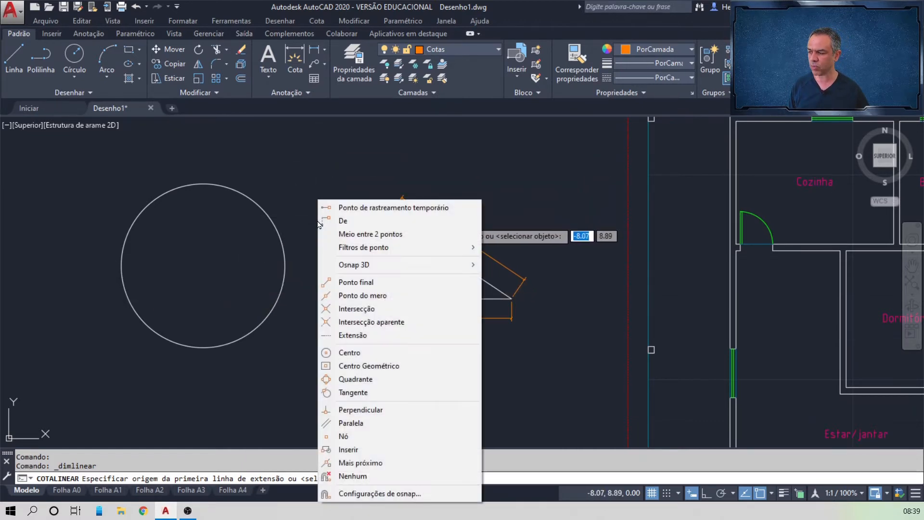
{"action": "left_click", "coordinate": [394, 379]}
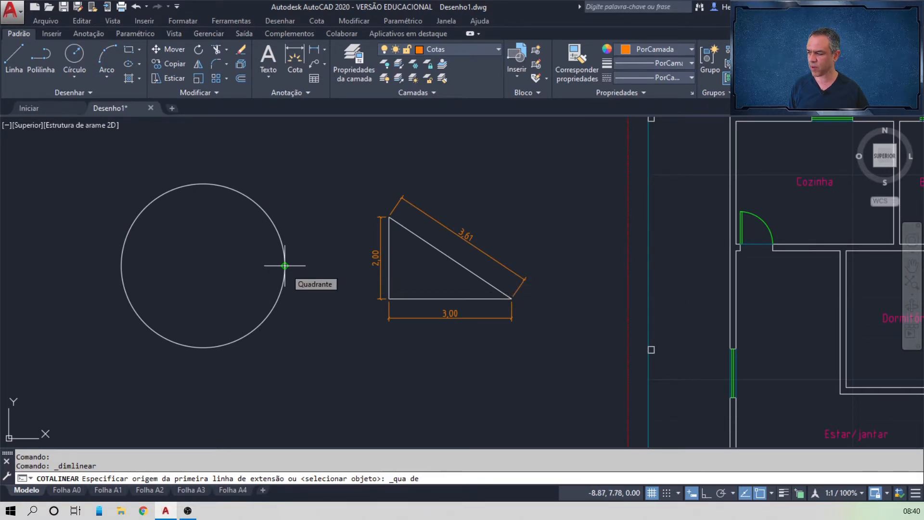
{"action": "left_click", "coordinate": [285, 265]}
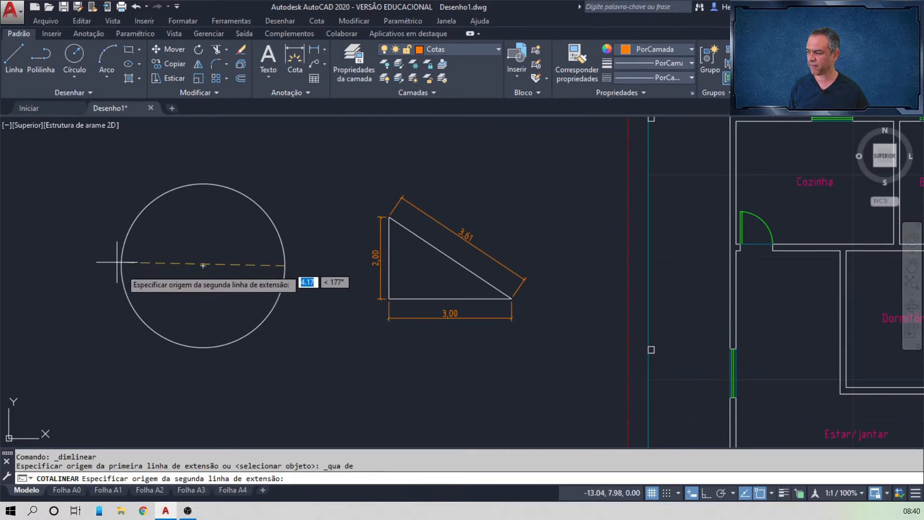
{"action": "right_click", "coordinate": [161, 250], "text": "shift"}
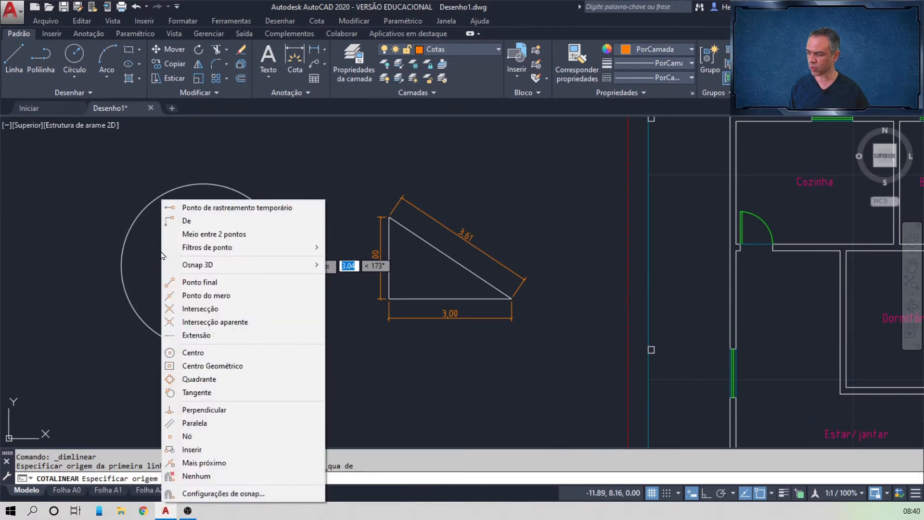
{"action": "left_click", "coordinate": [219, 379]}
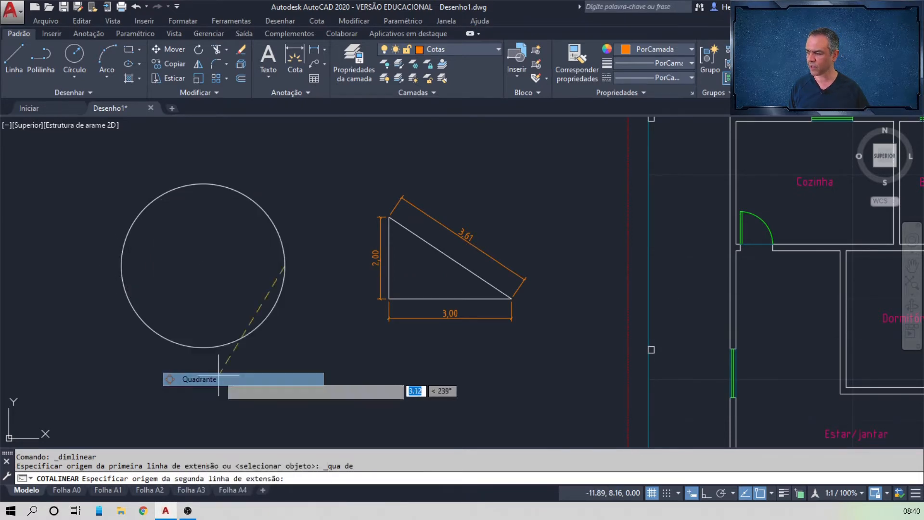
{"action": "left_click", "coordinate": [121, 265]}
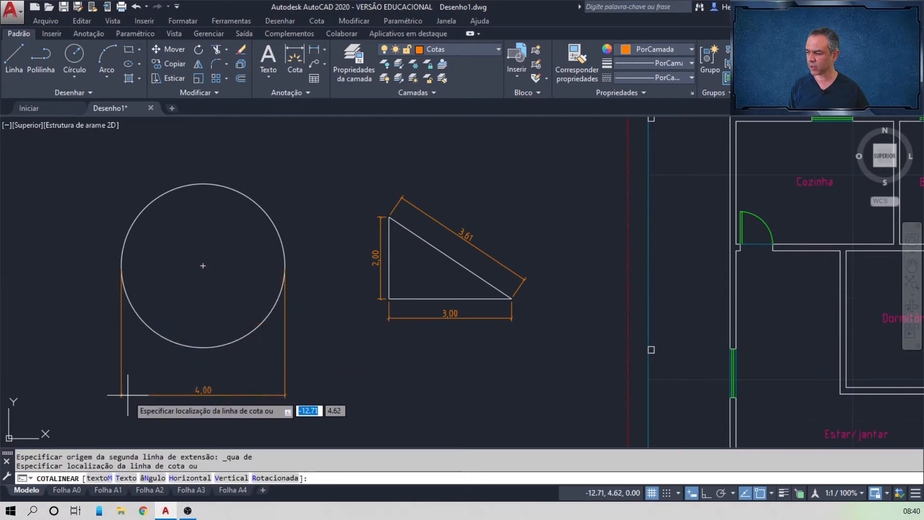
{"action": "left_click", "coordinate": [127, 397]}
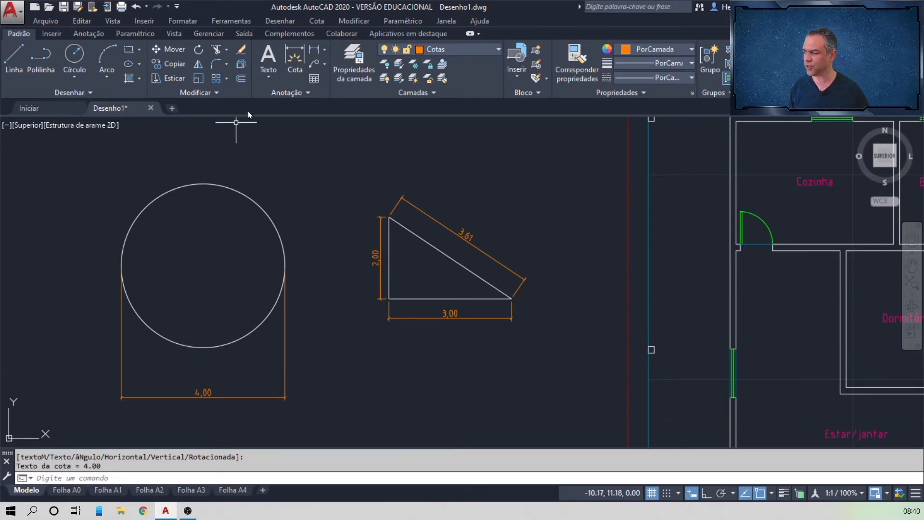
Add a radius dimension to the circle, with its text outside the upper-right part of the circle
{"action": "left_click", "coordinate": [325, 50]}
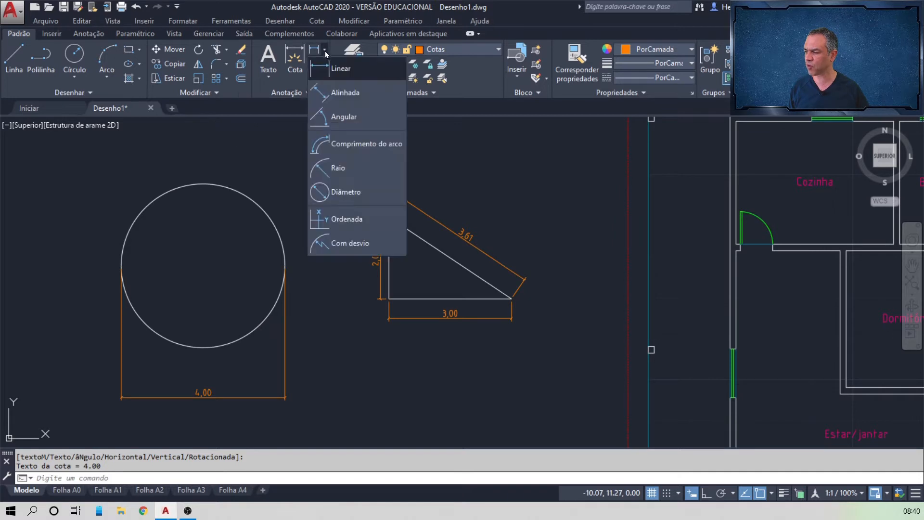
{"action": "left_click", "coordinate": [339, 168]}
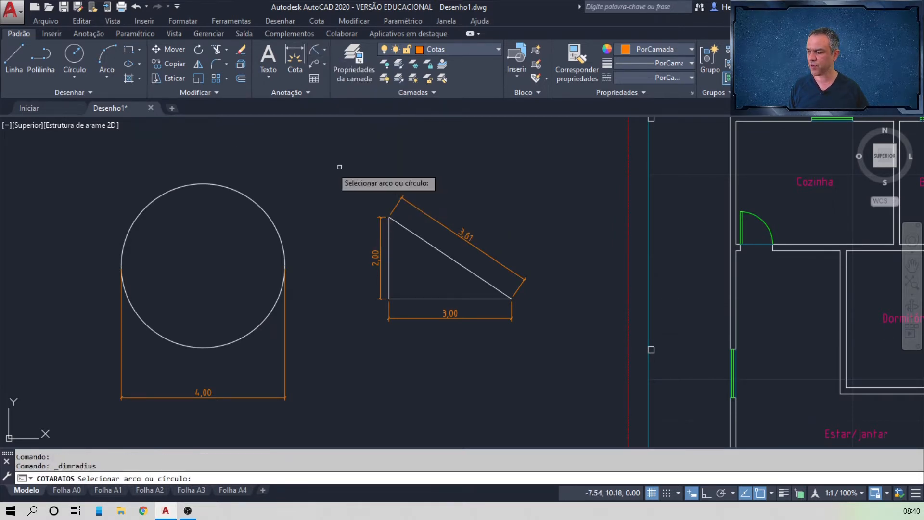
{"action": "left_click", "coordinate": [261, 208]}
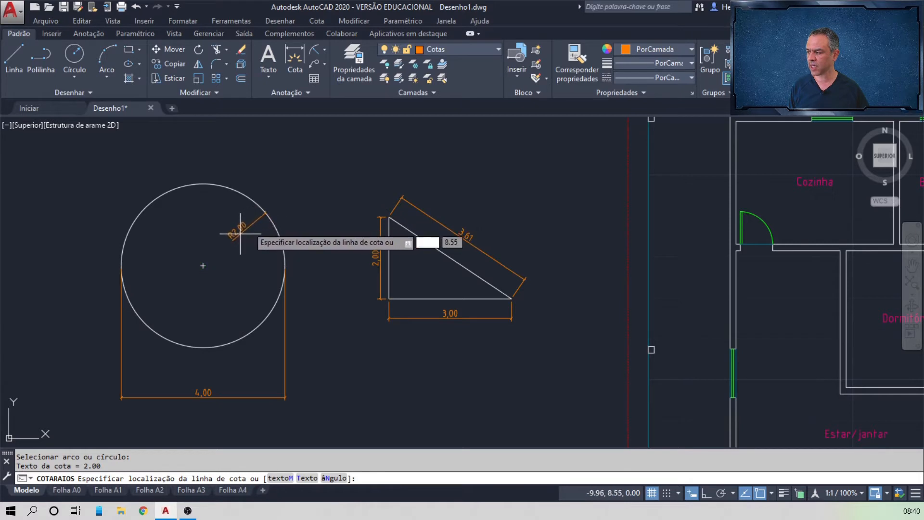
{"action": "left_click", "coordinate": [283, 193]}
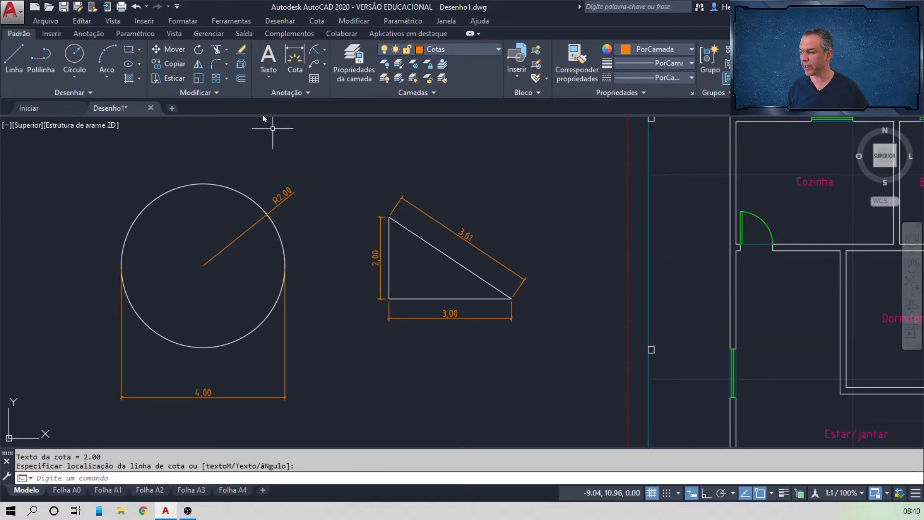
Add a diameter dimension to the circle, with its text outside the upper-left part of the circle
{"action": "left_click", "coordinate": [324, 50]}
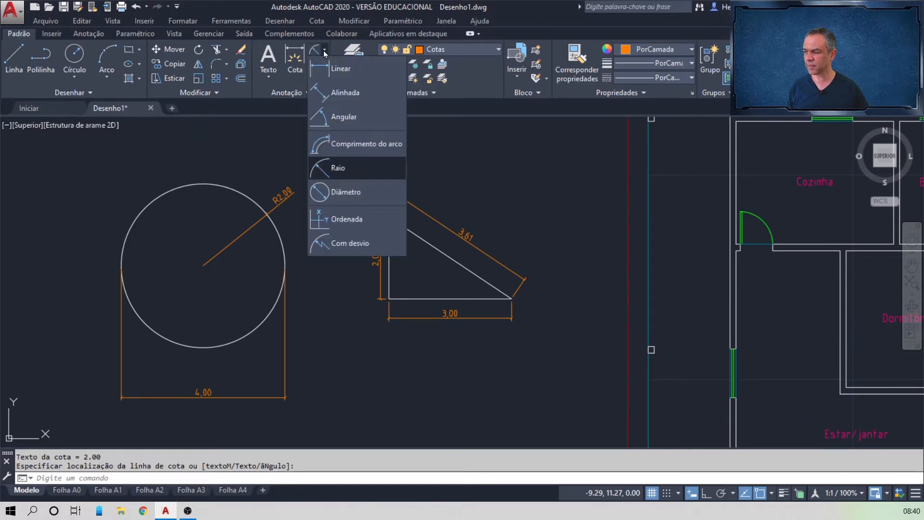
{"action": "left_click", "coordinate": [350, 192]}
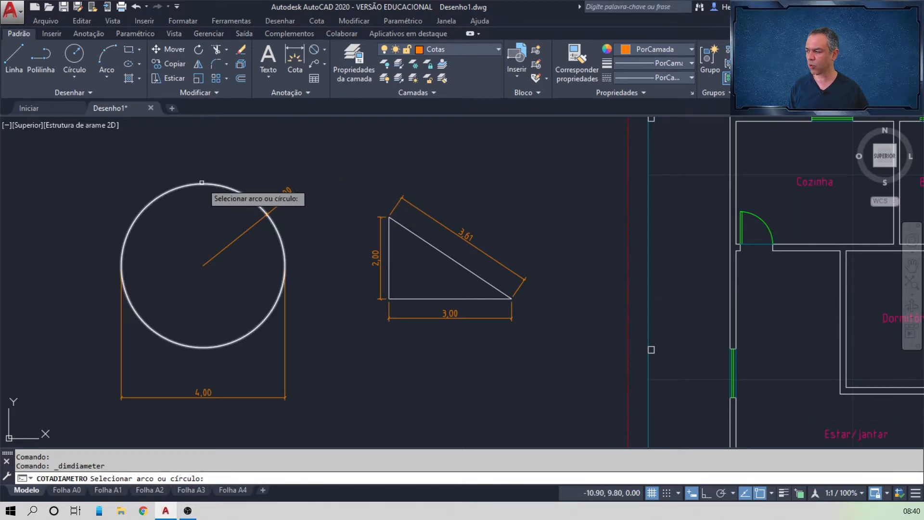
{"action": "left_click", "coordinate": [202, 182]}
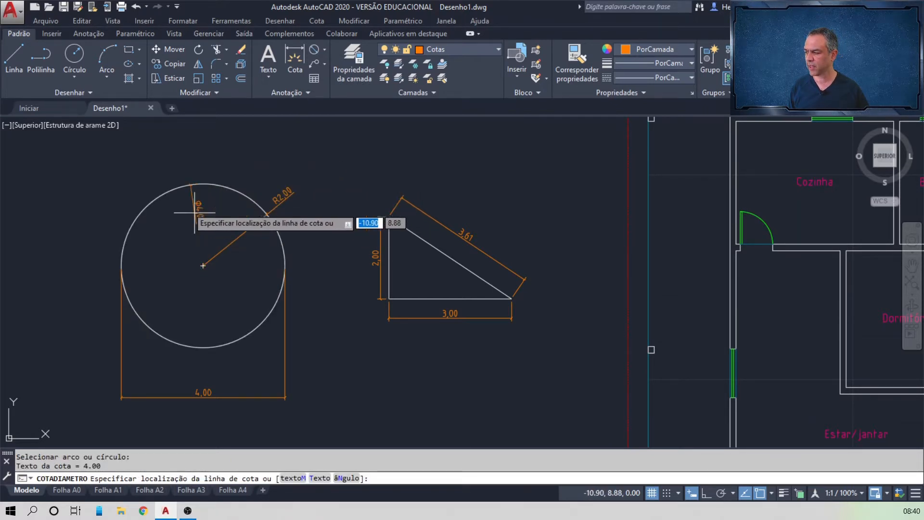
{"action": "left_click", "coordinate": [145, 172]}
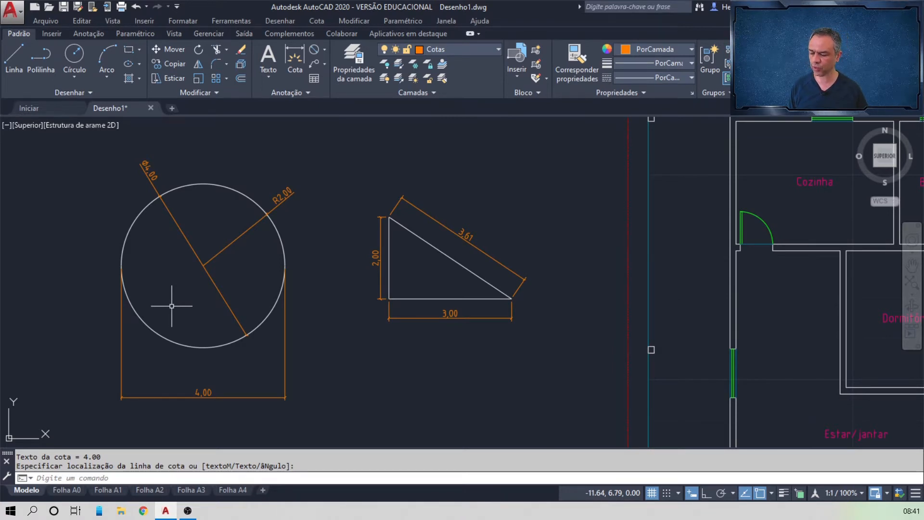
{"action": "key", "text": "Escape"}
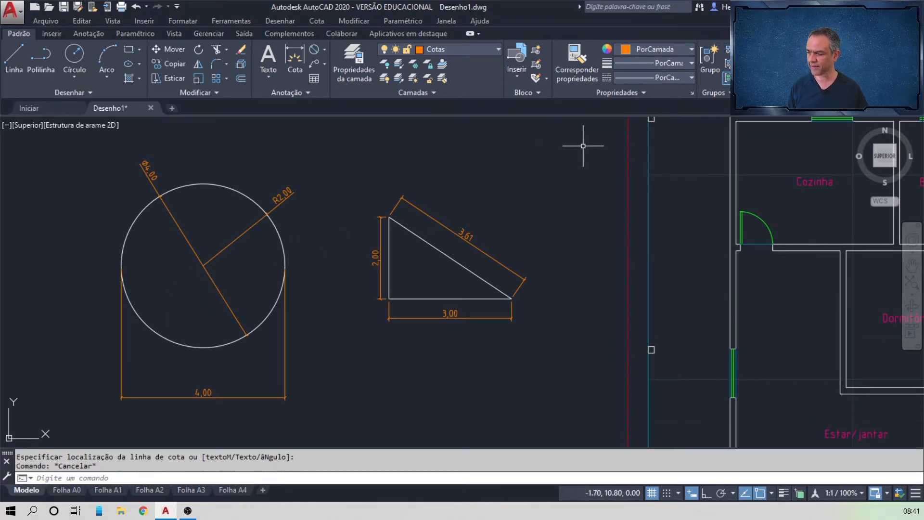
Delete the practice circle and triangle together with all their dimensions
{"action": "left_click", "coordinate": [582, 129]}
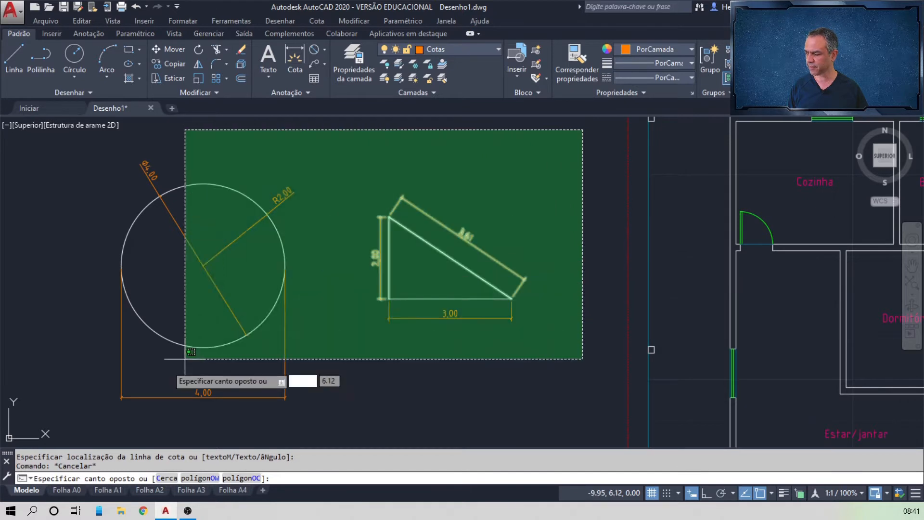
{"action": "left_click", "coordinate": [74, 417]}
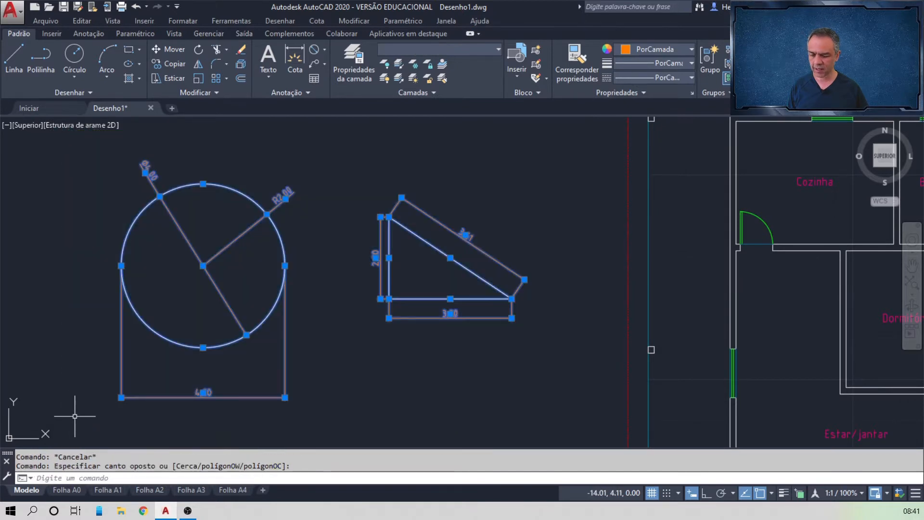
{"action": "key", "text": "Delete"}
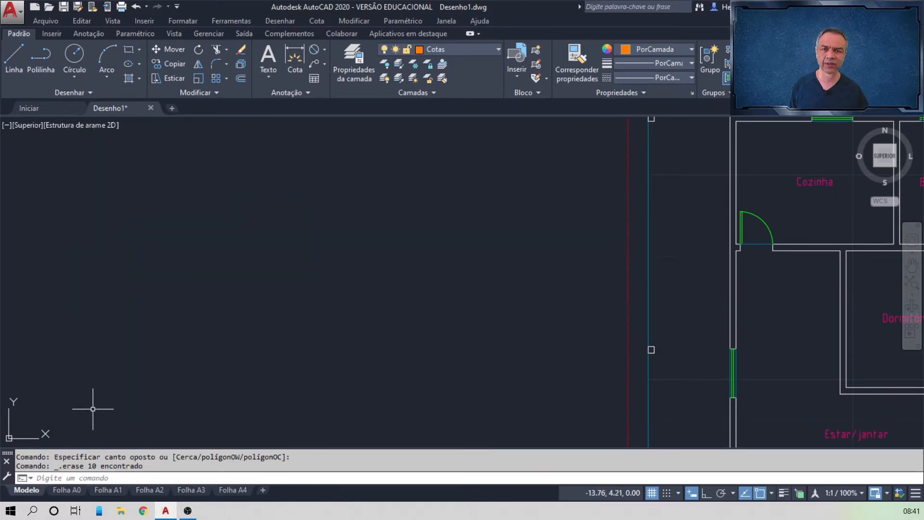
Move the upper and lower dashed wall lines at the Banho window to the layer of the continuous white walls
{"action": "middle_click", "coordinate": [359, 253]}
{"action": "middle_click", "coordinate": [359, 253]}
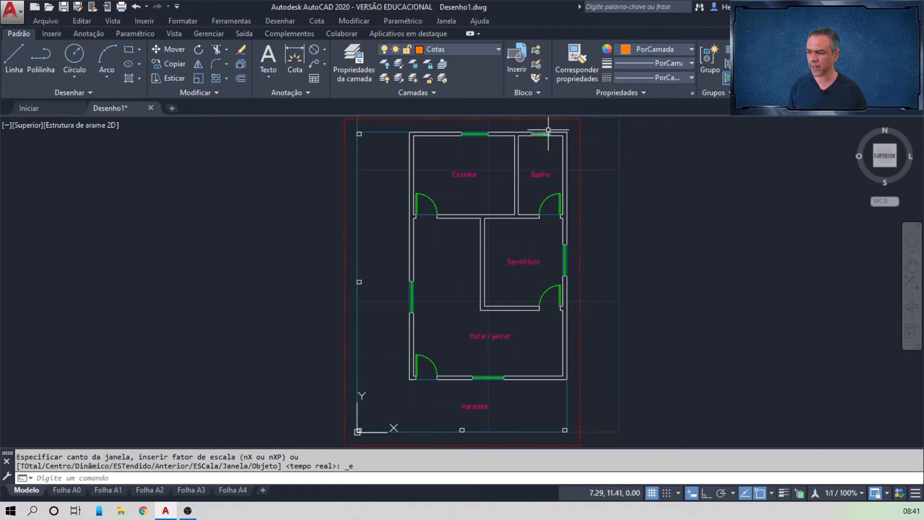
{"action": "scroll", "coordinate": [548, 123], "scroll_direction": "up", "scroll_amount": 12}
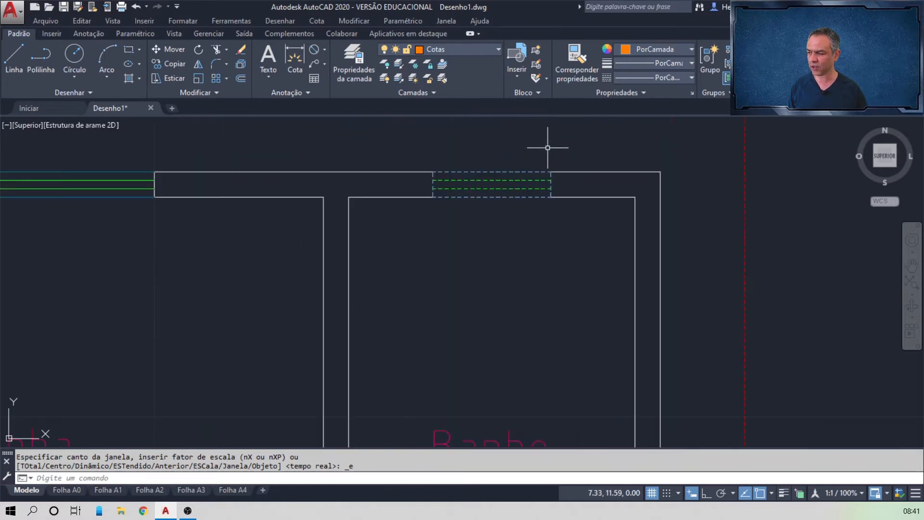
{"action": "middle_click_drag", "start_coordinate": [501, 159], "coordinate": [552, 195]}
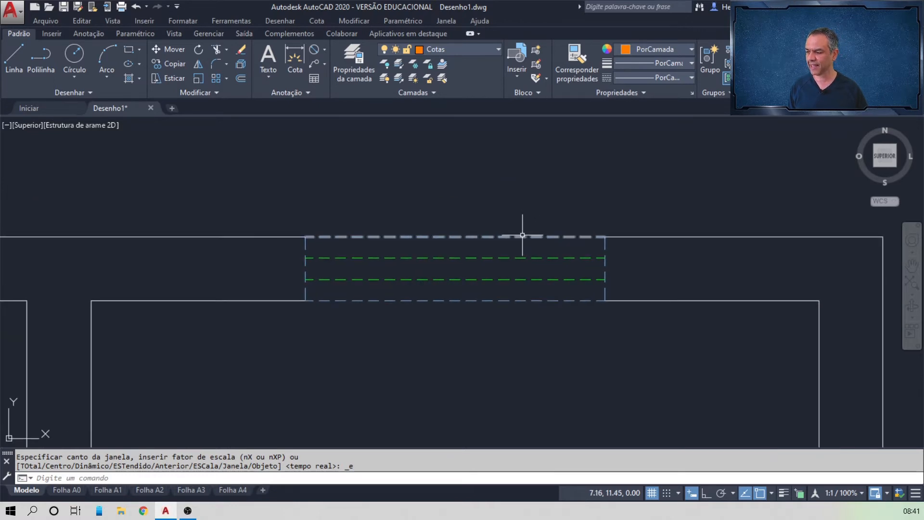
{"action": "left_click", "coordinate": [528, 235]}
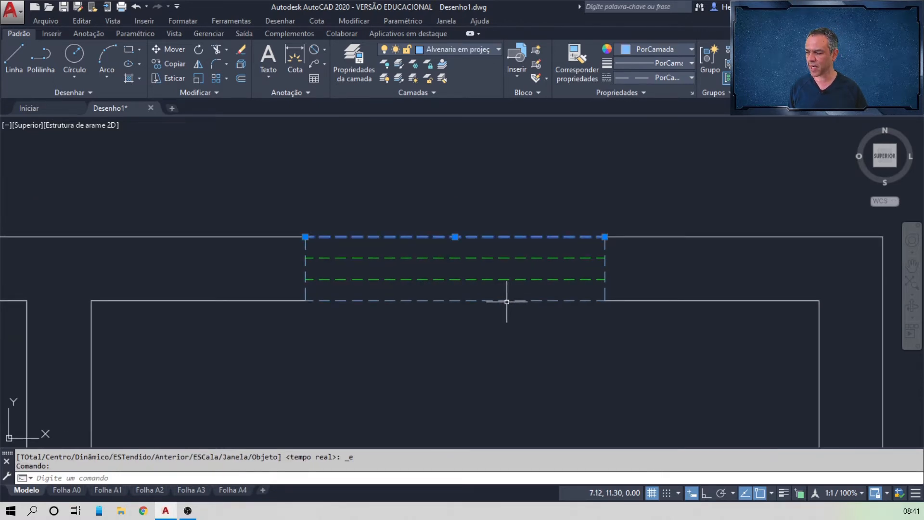
{"action": "left_click", "coordinate": [502, 301]}
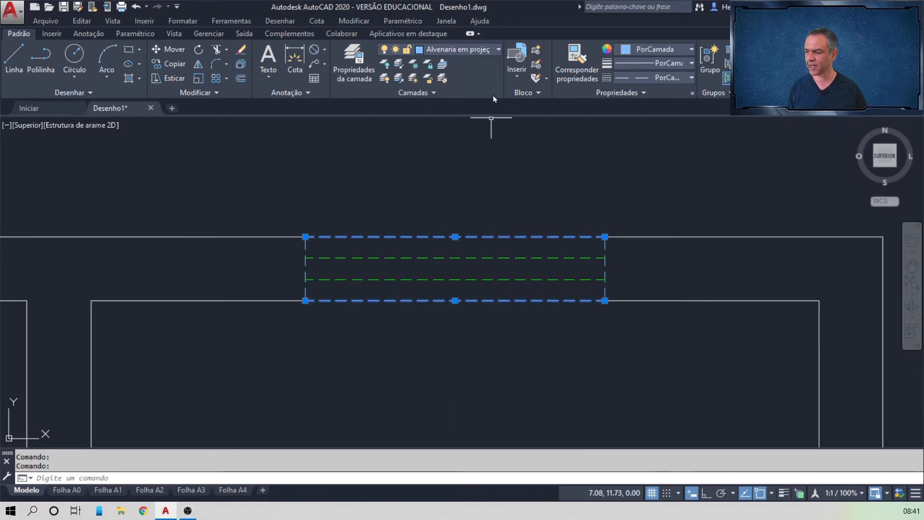
{"action": "left_click", "coordinate": [474, 49]}
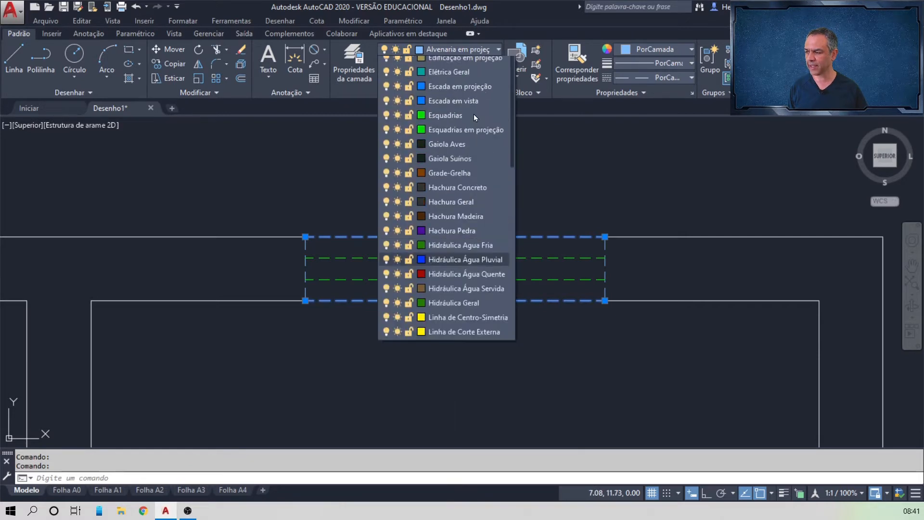
{"action": "key", "text": "Escape"}
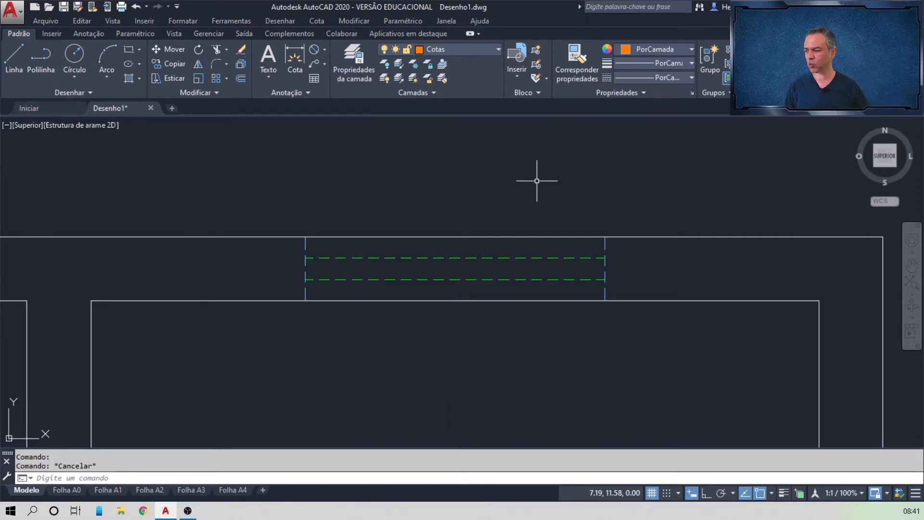
Try deleting the Banho window's dashed green lines and its two side lines, and undo the deletion
{"action": "key", "text": "ctrl+z"}
{"action": "left_click", "coordinate": [295, 243]}
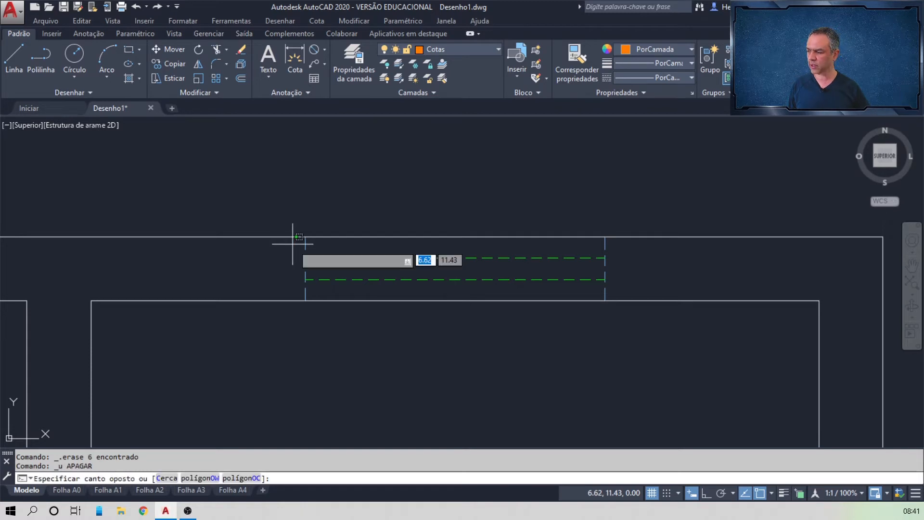
{"action": "left_click", "coordinate": [341, 275]}
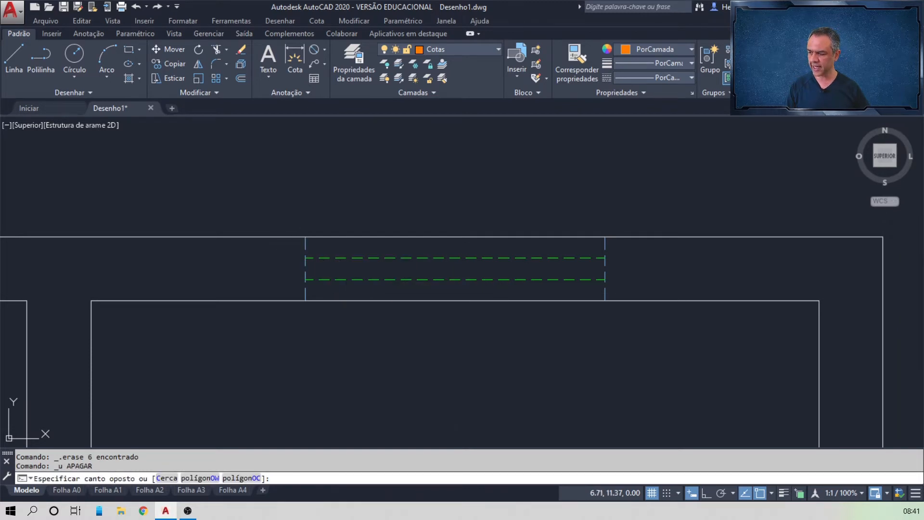
{"action": "left_click", "coordinate": [613, 254]}
{"action": "left_click", "coordinate": [274, 292]}
{"action": "key", "text": "Delete"}
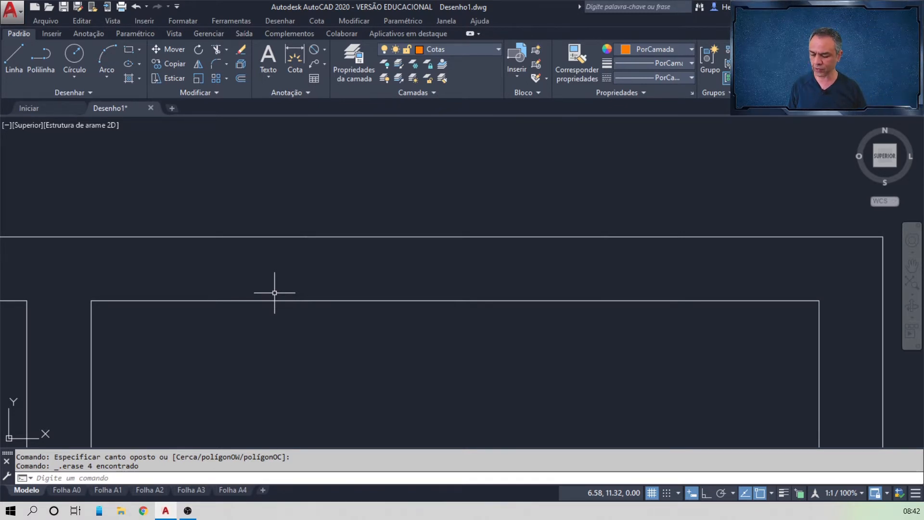
{"action": "key", "text": "ctrl+z"}
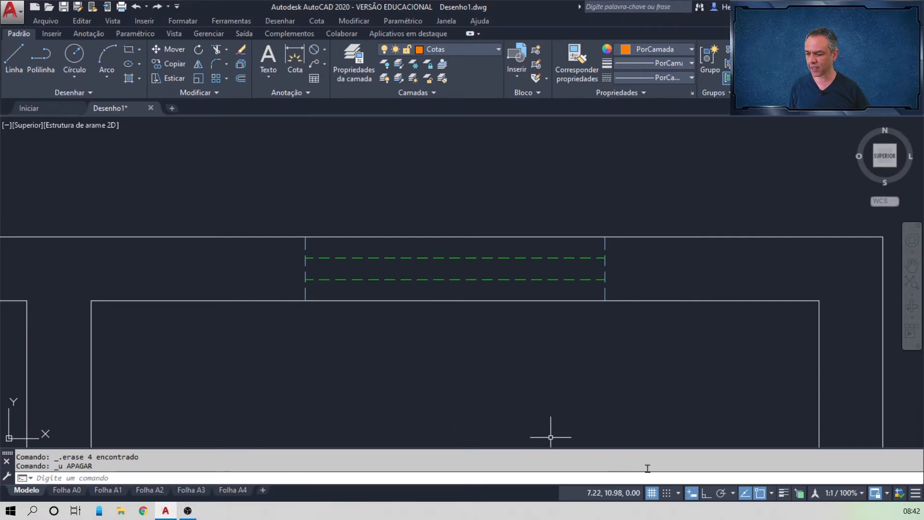
Display lineweights to examine the wall lines around the Banho window, and turn the lineweight display off again
{"action": "left_click", "coordinate": [784, 496]}
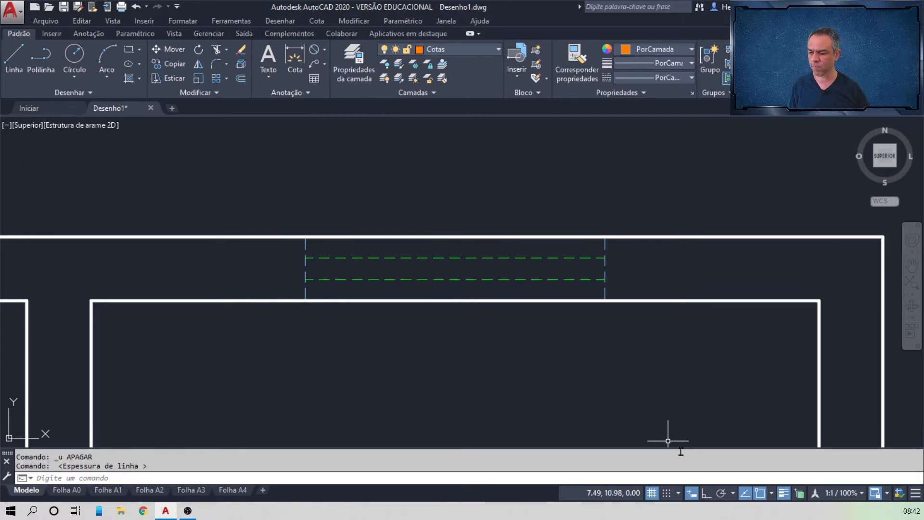
{"action": "left_click", "coordinate": [783, 494]}
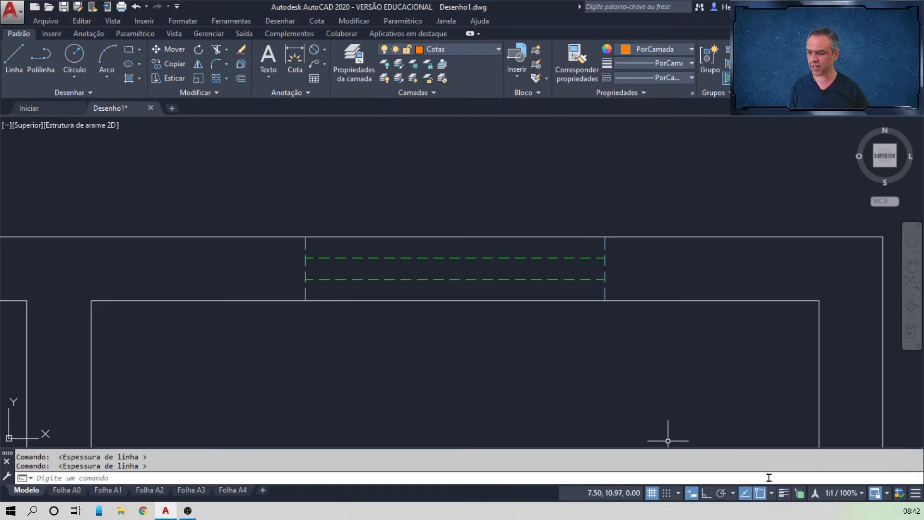
{"action": "middle_click", "coordinate": [650, 354]}
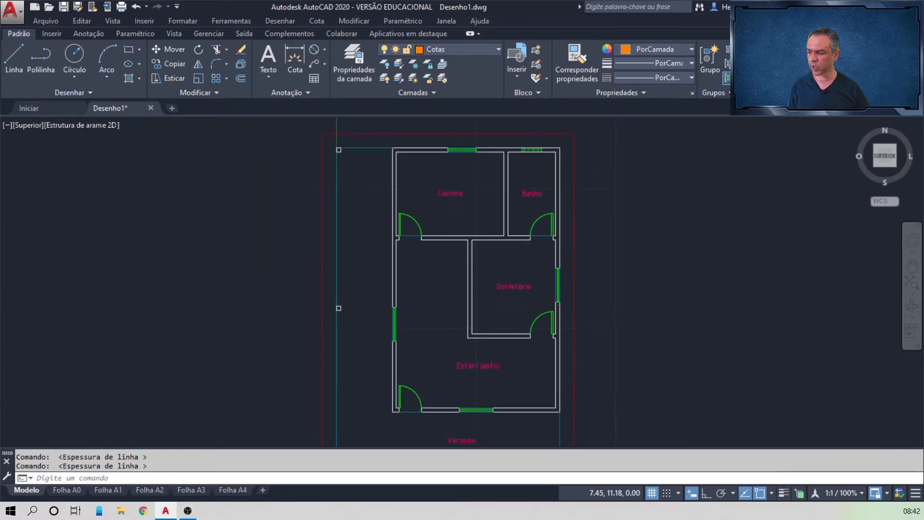
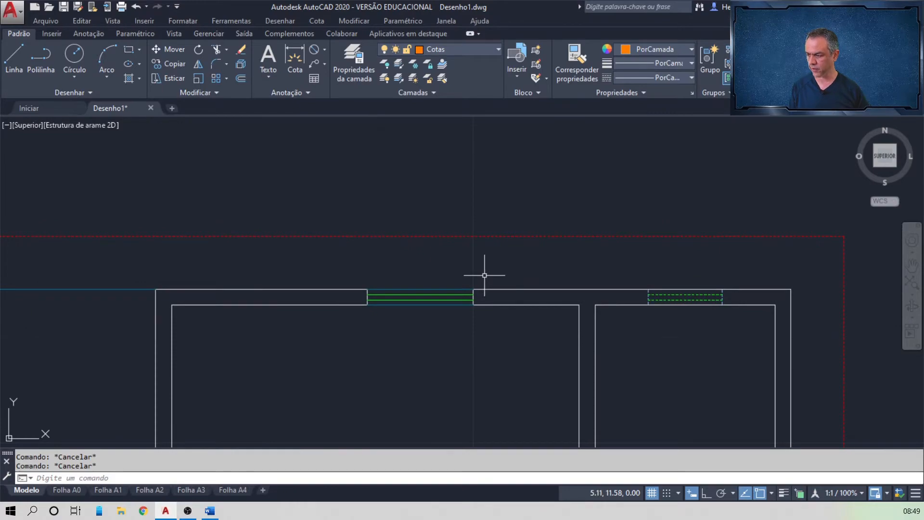
Read instruction 40 of the exercise in Word, and set Executiva 1-50 as the current dimension style in AutoCAD
{"action": "key", "text": "alt+Tab"}
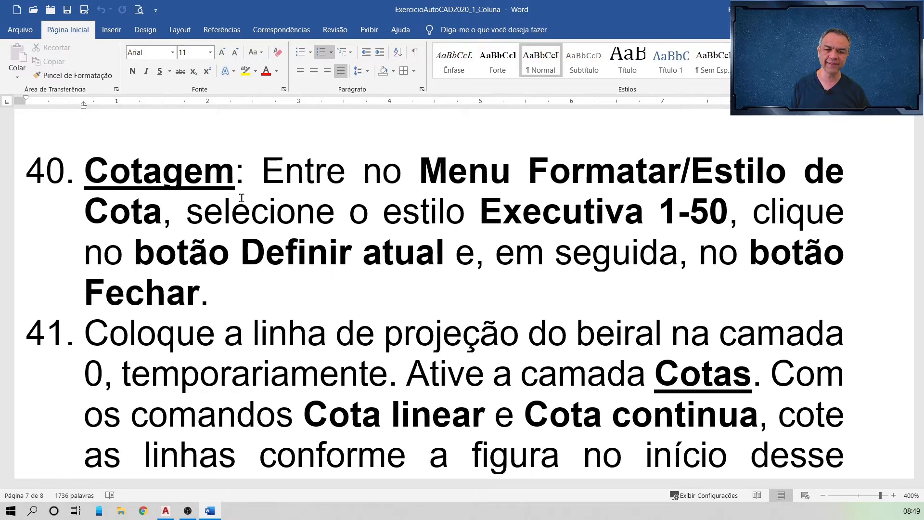
{"action": "key", "text": "alt+Tab"}
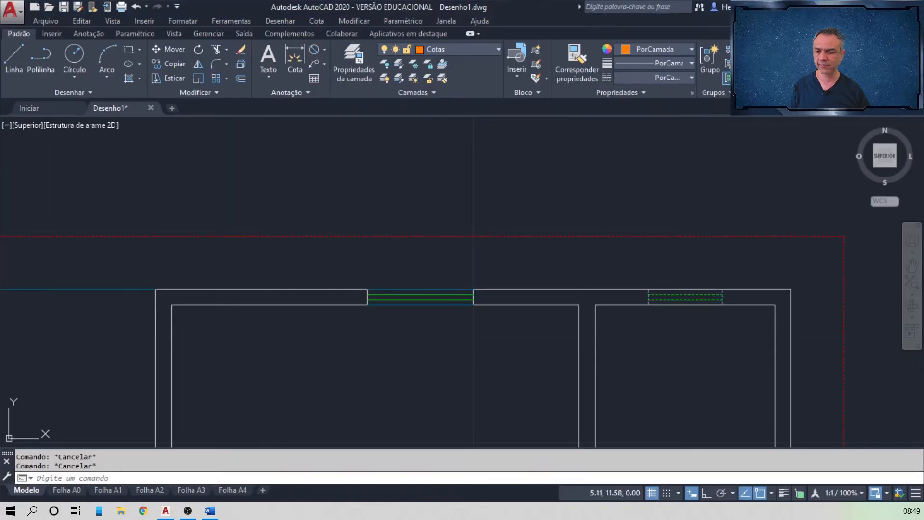
{"action": "left_click", "coordinate": [191, 21]}
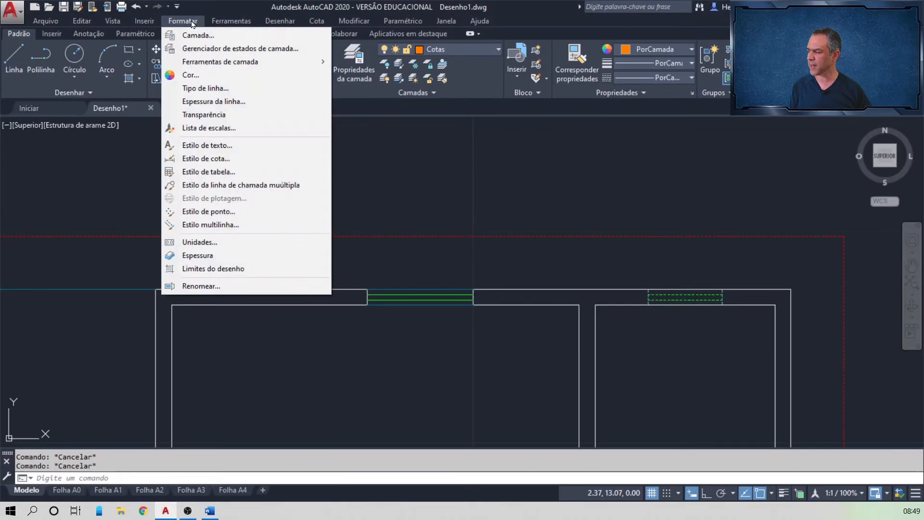
{"action": "left_click", "coordinate": [238, 164]}
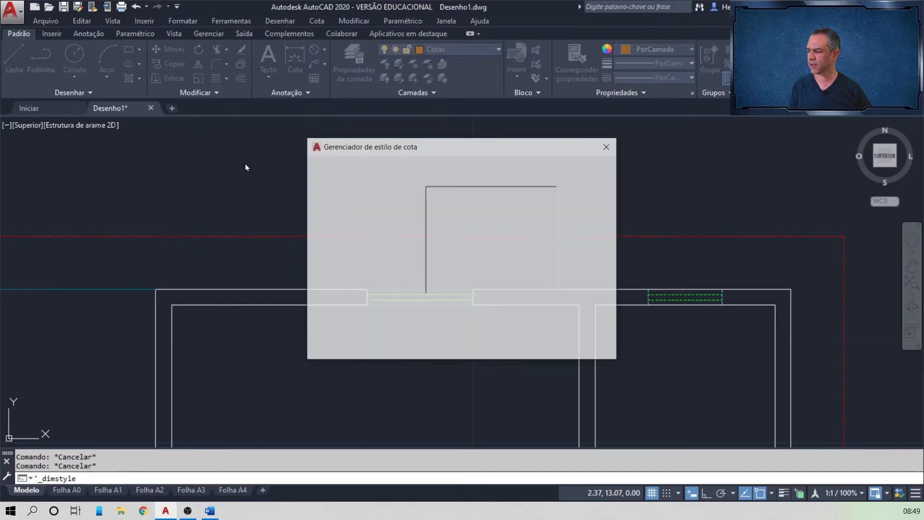
{"action": "left_click", "coordinate": [370, 241]}
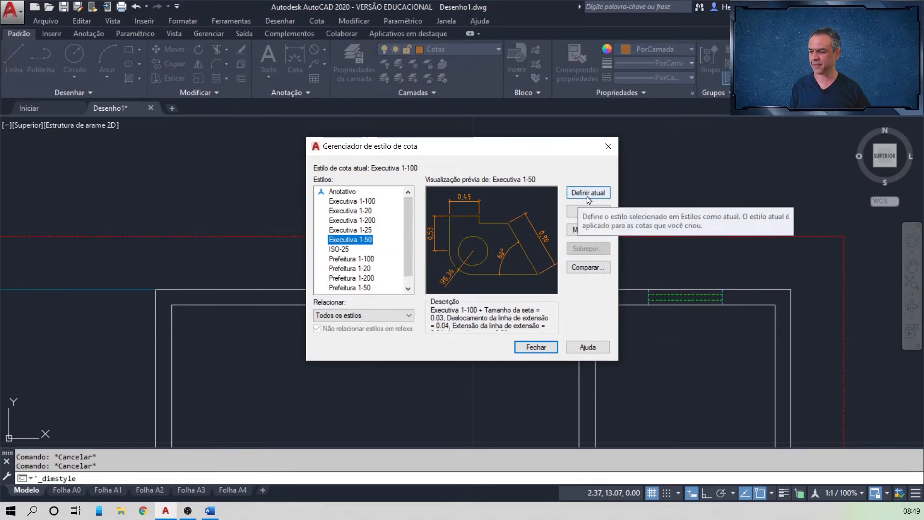
{"action": "left_click", "coordinate": [588, 196]}
{"action": "left_click", "coordinate": [535, 346]}
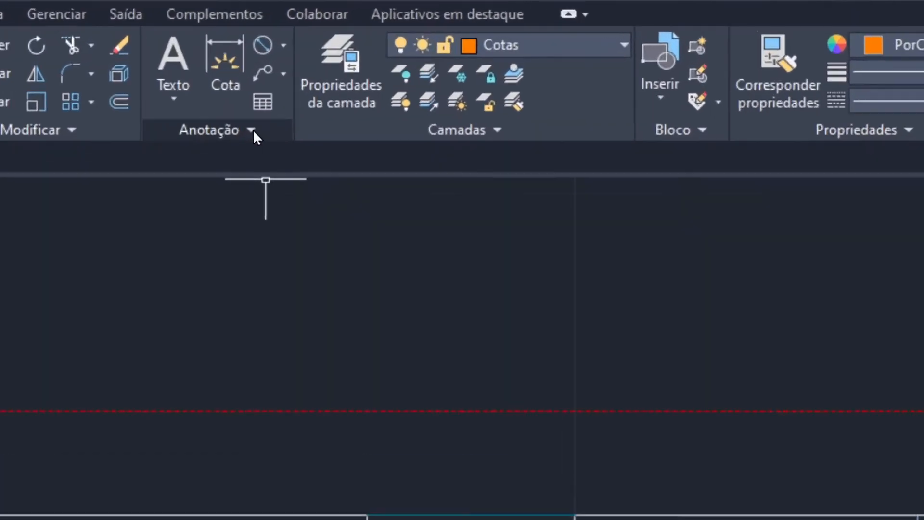
Make Executiva 1-100 the current dimension style
{"action": "left_click", "coordinate": [253, 135]}
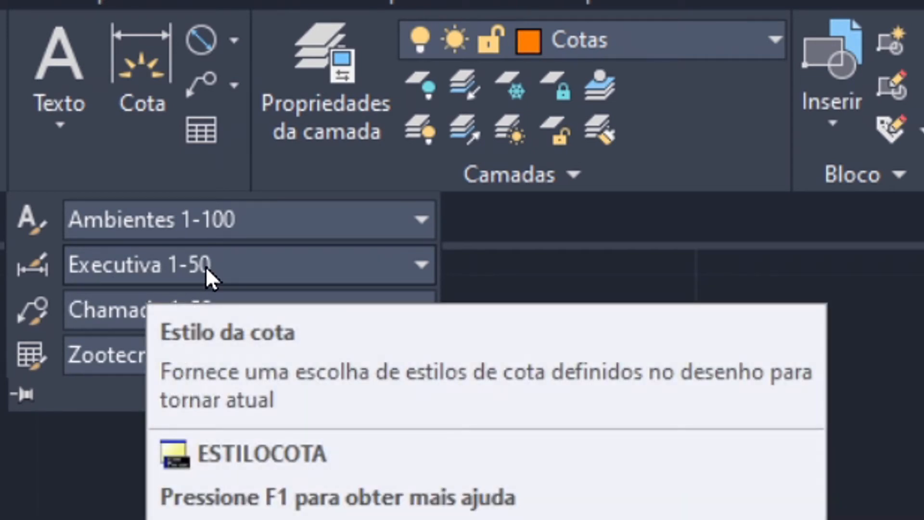
{"action": "left_click", "coordinate": [206, 267]}
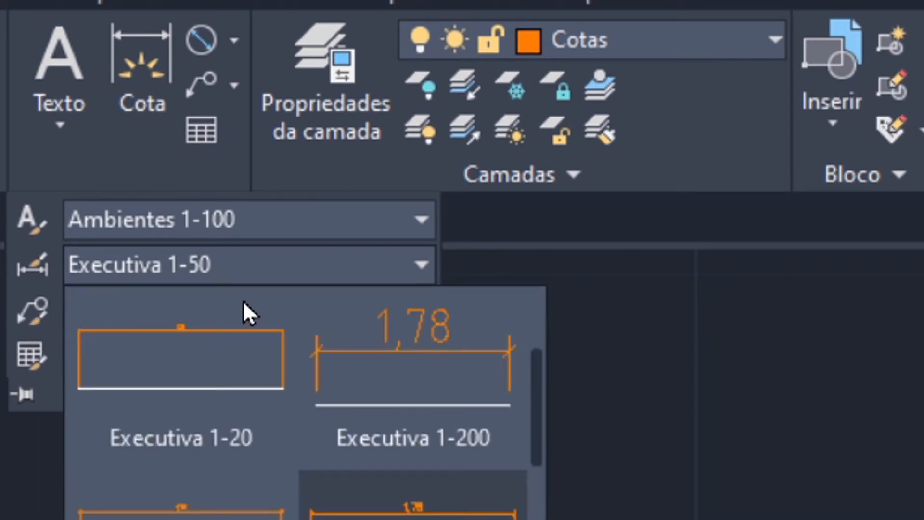
{"action": "scroll", "coordinate": [242, 304], "scroll_direction": "up", "scroll_amount": 1}
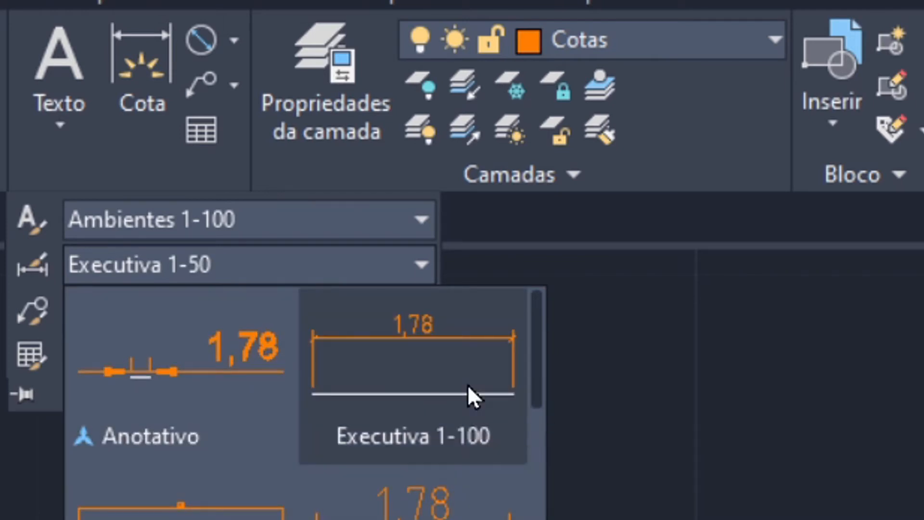
{"action": "left_click", "coordinate": [467, 384]}
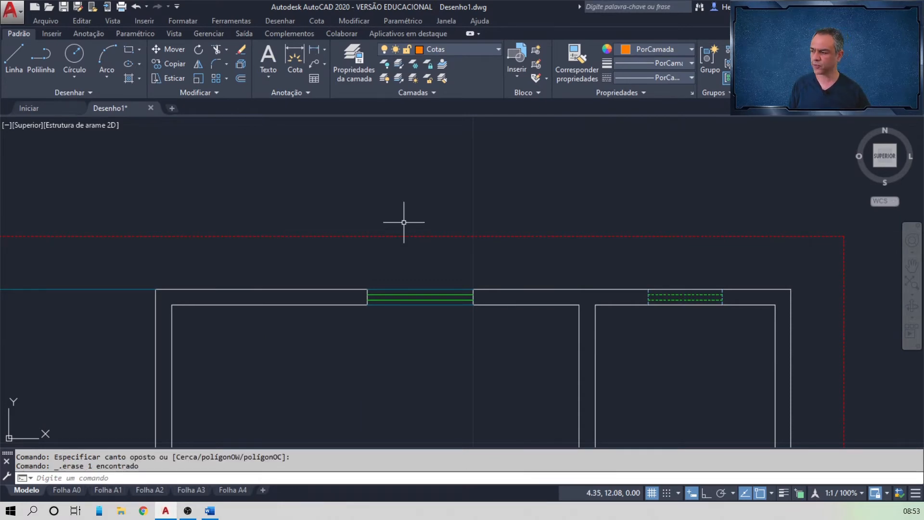
Read instruction 41 of the exercise in Word, and put the eave projection outline on layer 0 in AutoCAD
{"action": "key", "text": "alt+Tab"}
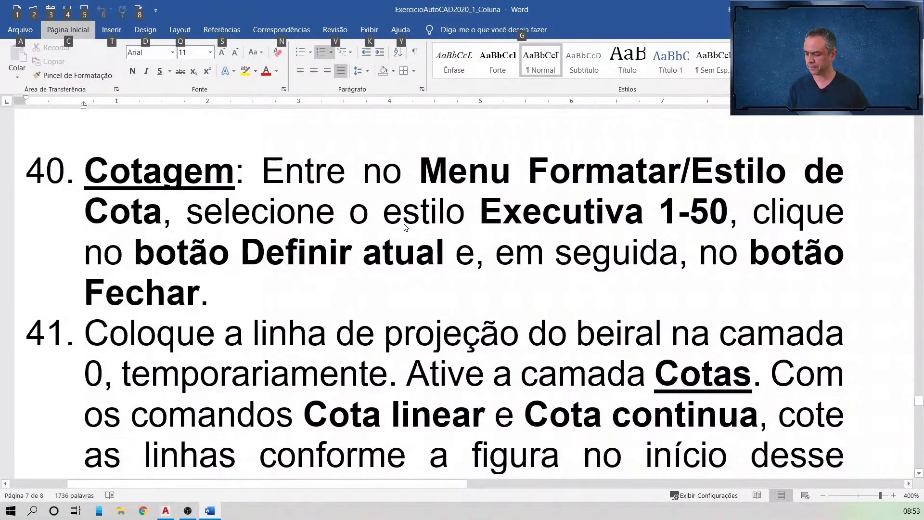
{"action": "scroll", "coordinate": [404, 223], "scroll_direction": "down", "scroll_amount": 3}
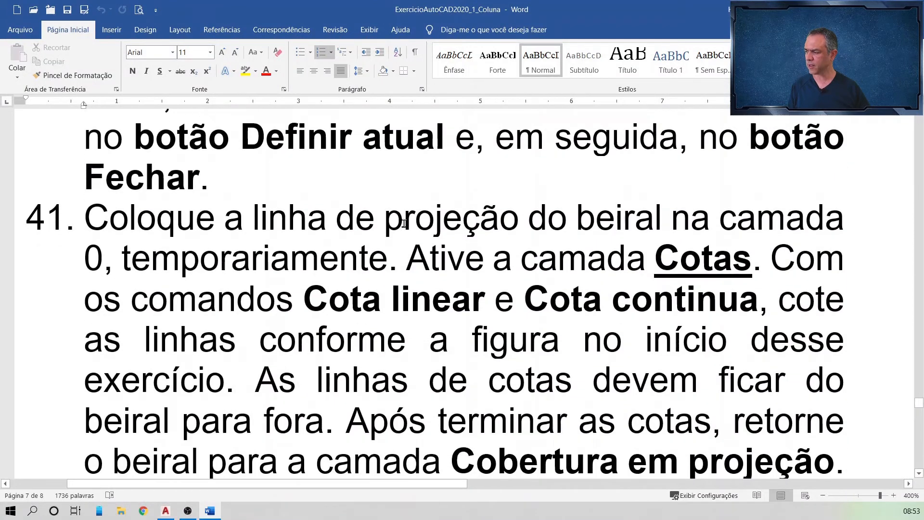
{"action": "scroll", "coordinate": [404, 223], "scroll_direction": "down", "scroll_amount": 2}
{"action": "scroll", "coordinate": [136, 226], "scroll_direction": "up", "scroll_amount": 2}
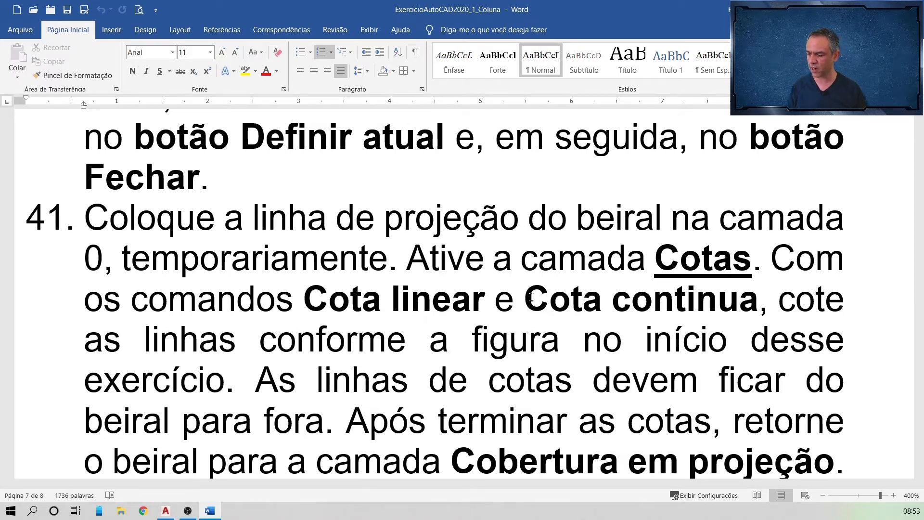
{"action": "key", "text": "alt+Tab"}
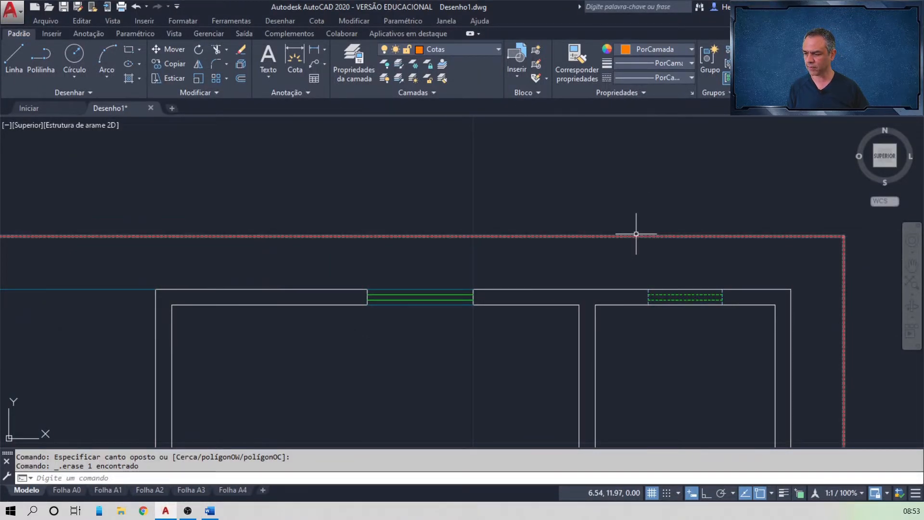
{"action": "left_click", "coordinate": [636, 237]}
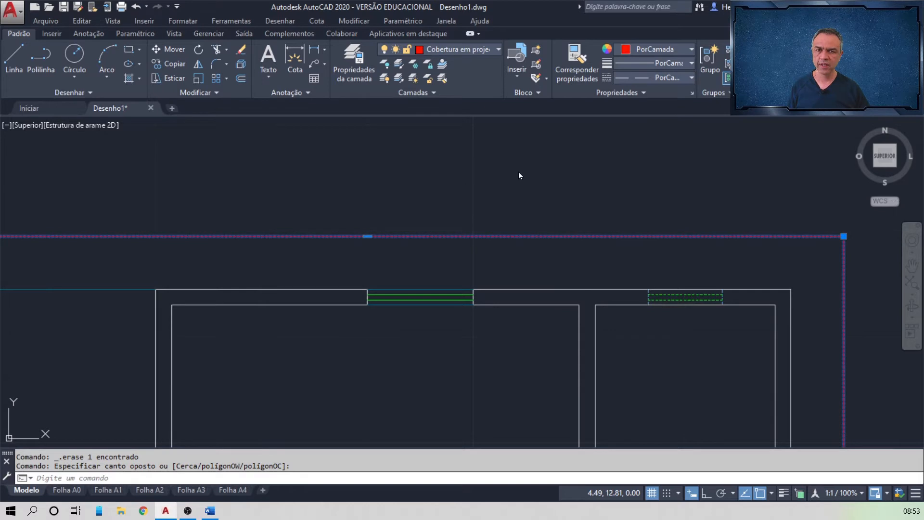
{"action": "left_click", "coordinate": [468, 49]}
{"action": "scroll", "coordinate": [464, 71], "scroll_direction": "up", "scroll_amount": 3}
{"action": "left_click", "coordinate": [445, 63]}
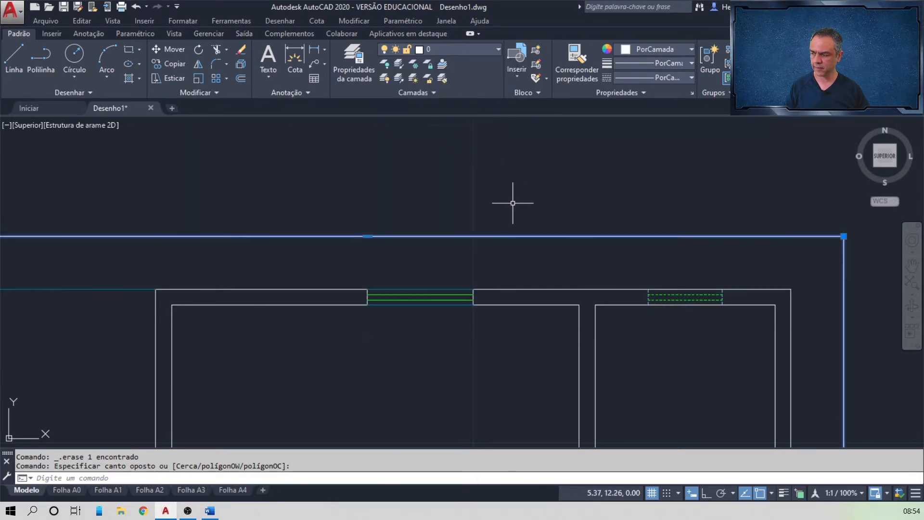
{"action": "key", "text": "Escape"}
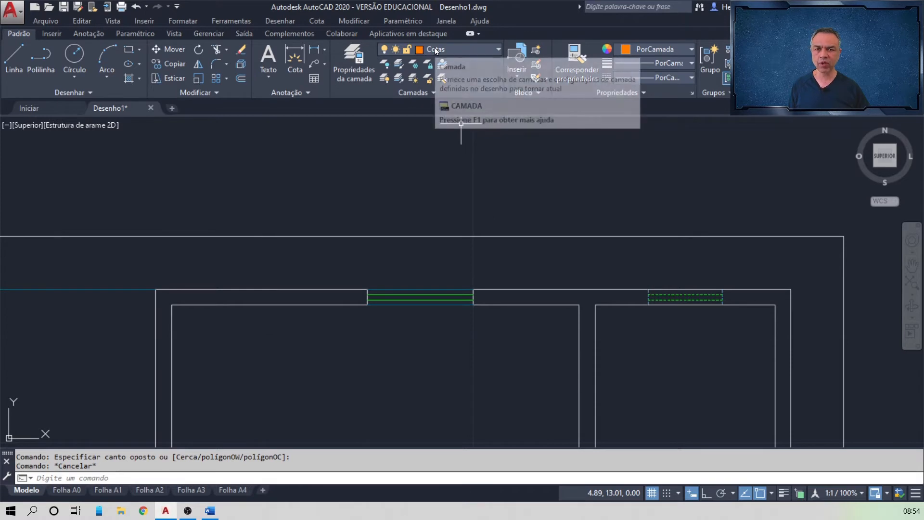
Start a linear dimension across the Cozinha window, with both extension origins on the eave line directly above the window's ends
{"action": "left_click", "coordinate": [313, 51]}
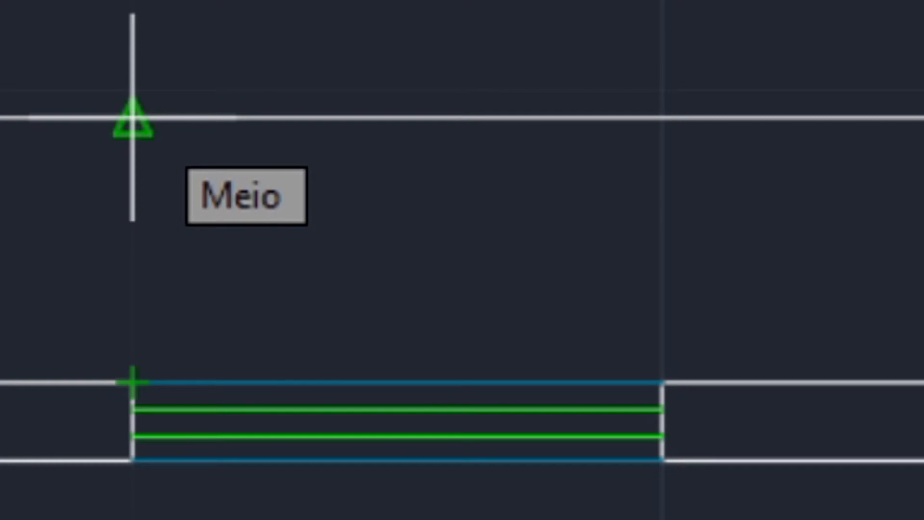
{"action": "left_click", "coordinate": [132, 118]}
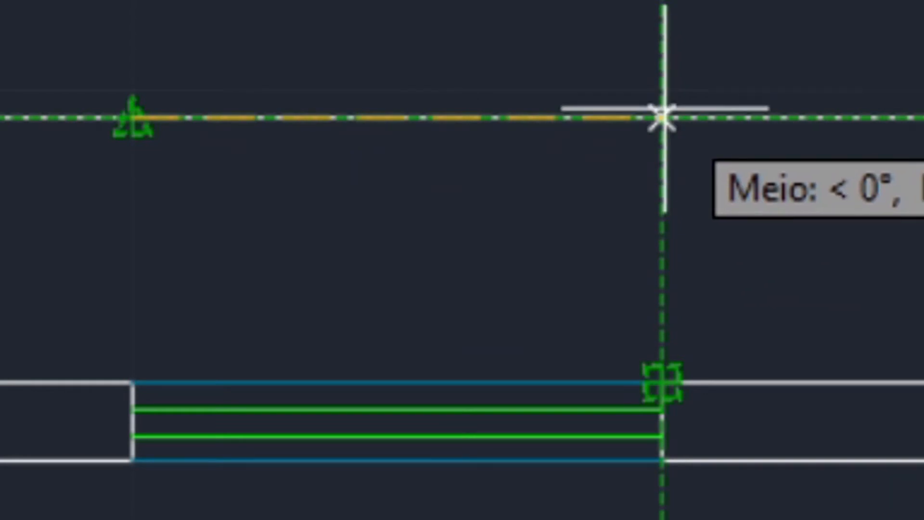
{"action": "left_click", "coordinate": [662, 116]}
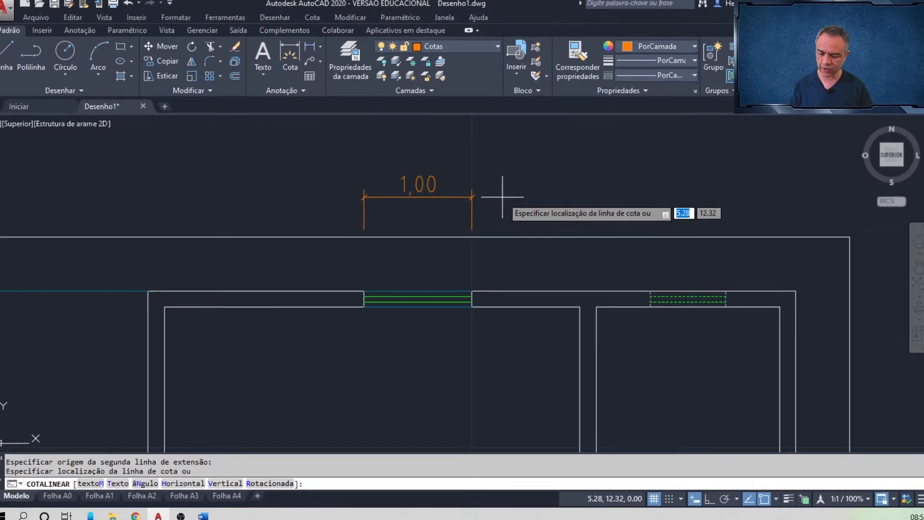
Place the Cozinha window's dimension line from a base point on the eave line with the offset @0.2<90
{"action": "type", "text": "de"}
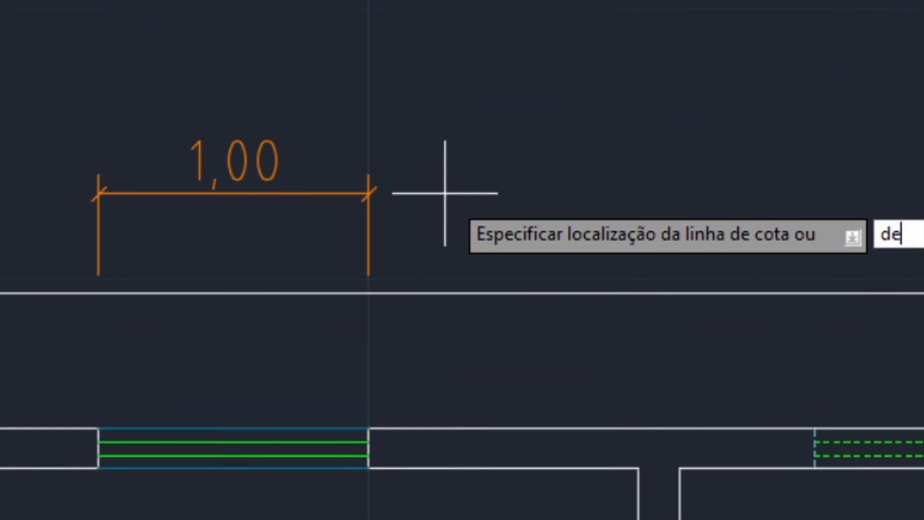
{"action": "key", "text": "Return"}
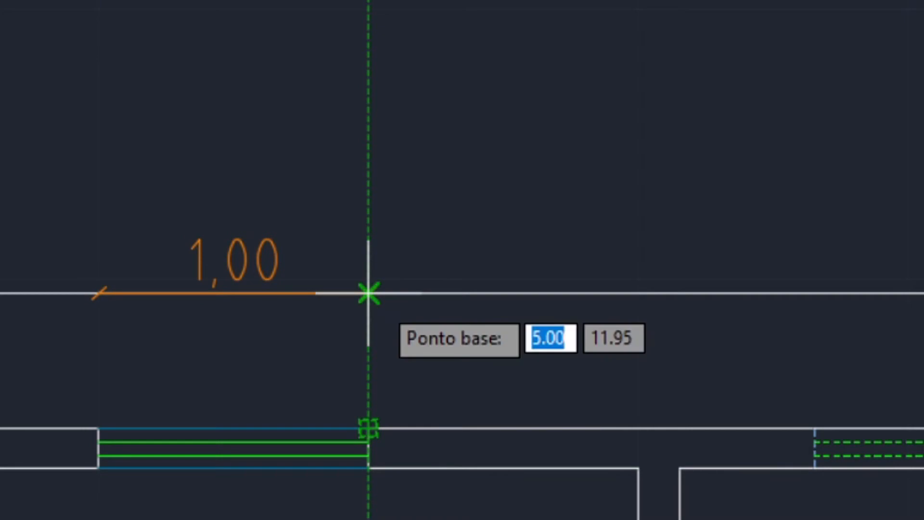
{"action": "left_click", "coordinate": [369, 292]}
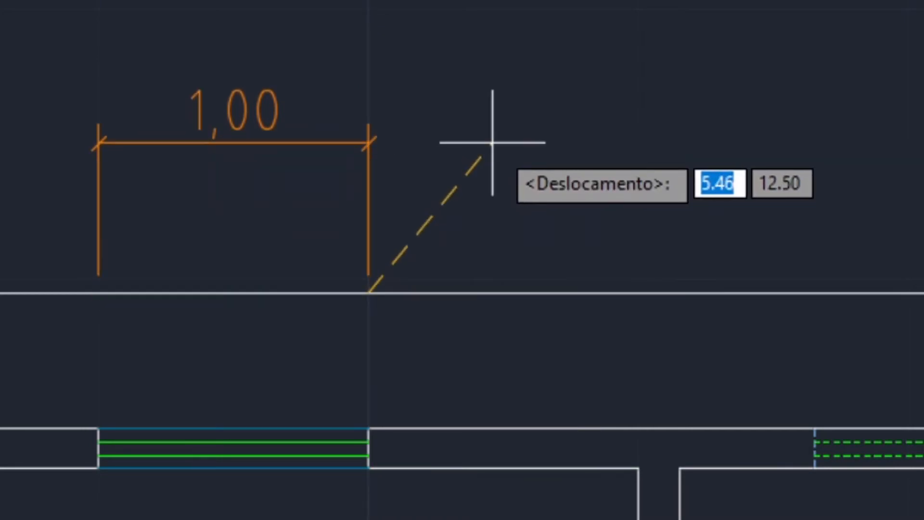
{"action": "type", "text": "@"}
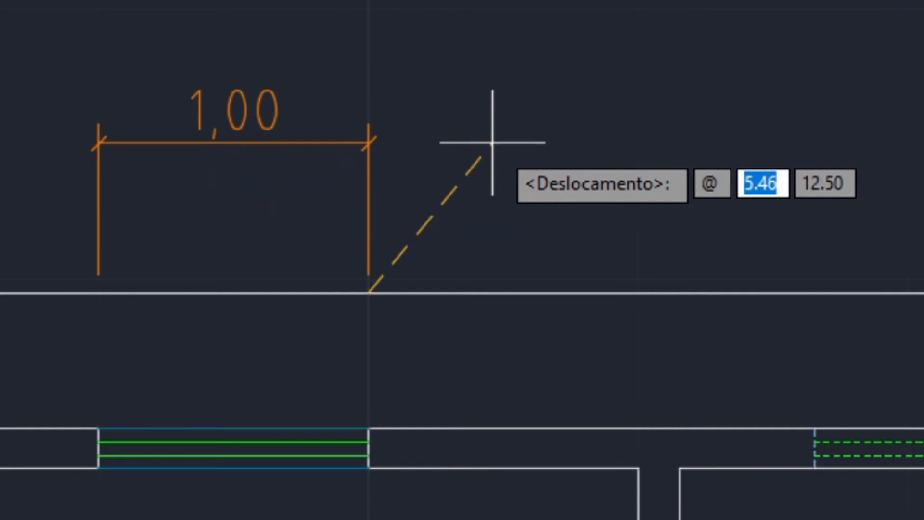
{"action": "type", "text": "0"}
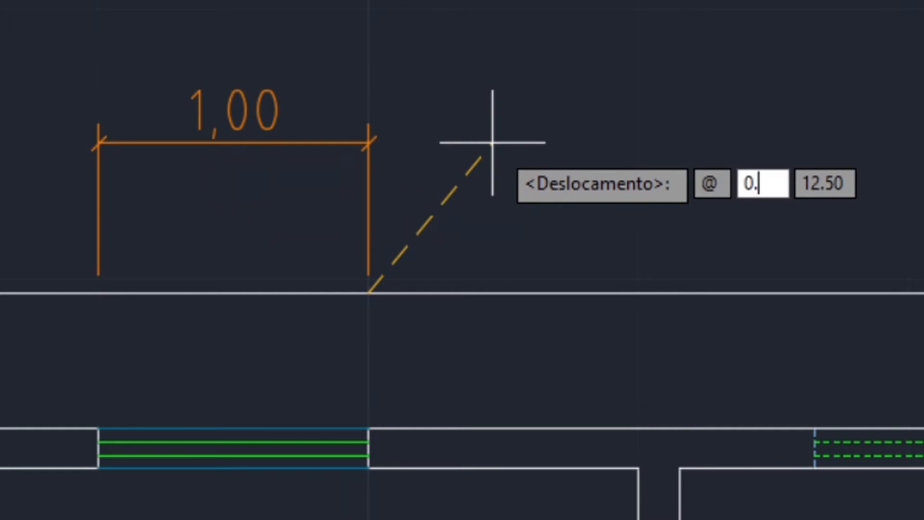
{"action": "type", "text": ".2"}
{"action": "key", "text": "Tab"}
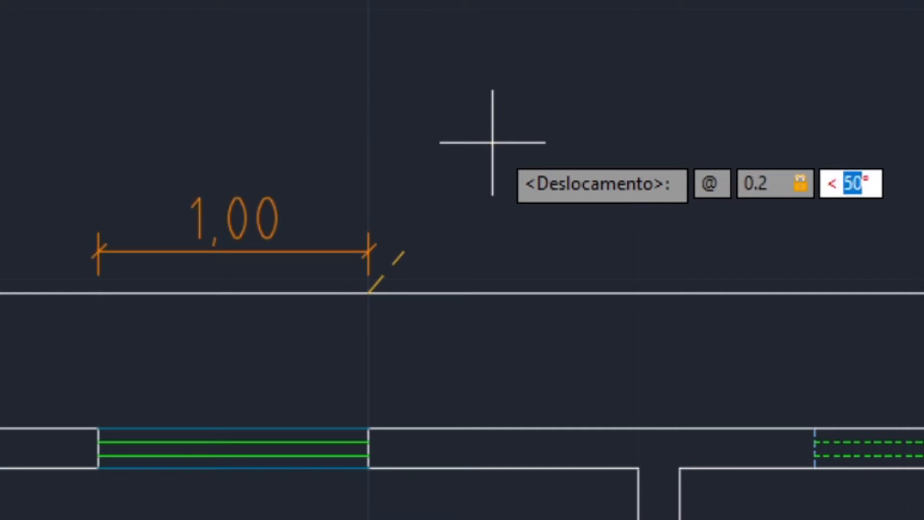
{"action": "type", "text": "9"}
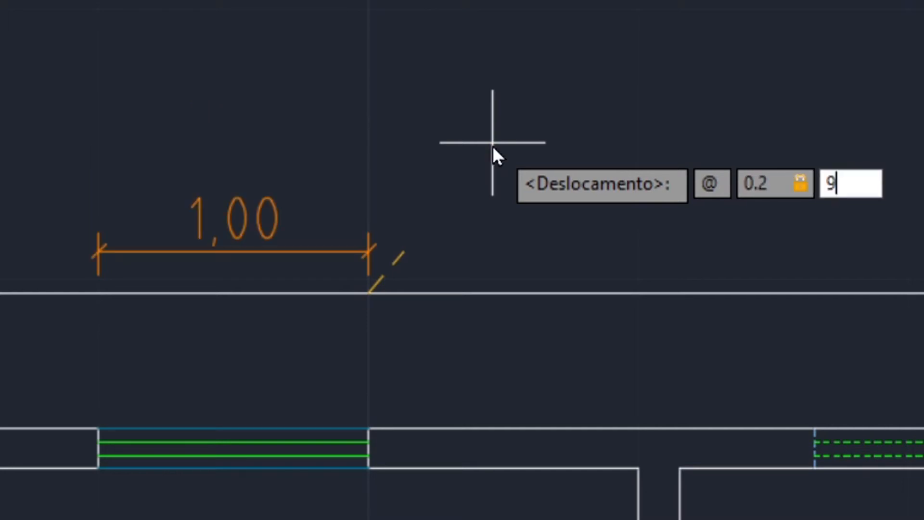
{"action": "type", "text": "0"}
{"action": "key", "text": "Return"}
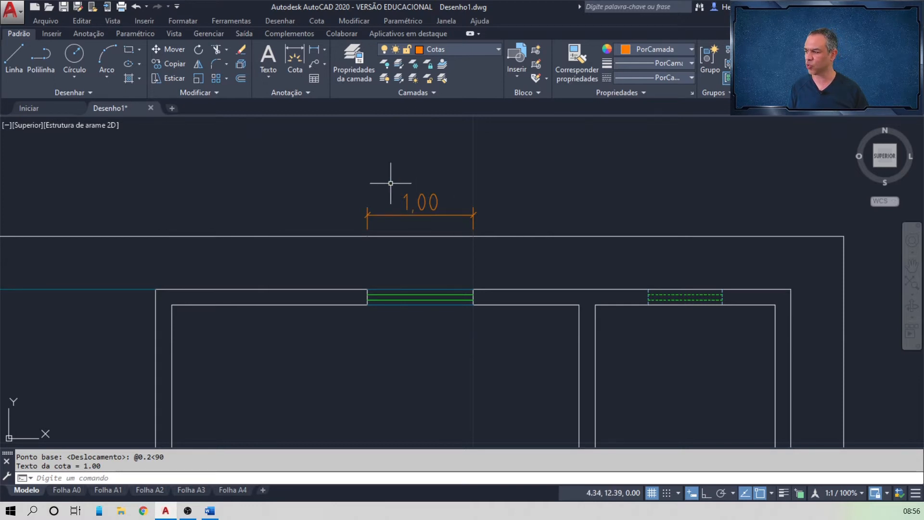
Add a linear dimension from Cozinha's left inner wall face to the window's left end, with origins on the eave line, aligned with the window's dimension
{"action": "left_click", "coordinate": [314, 49]}
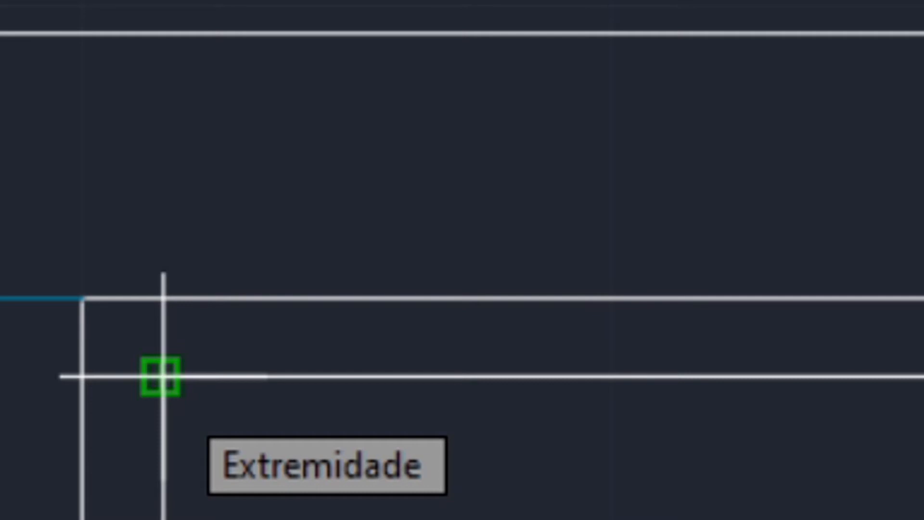
{"action": "left_click", "coordinate": [163, 32]}
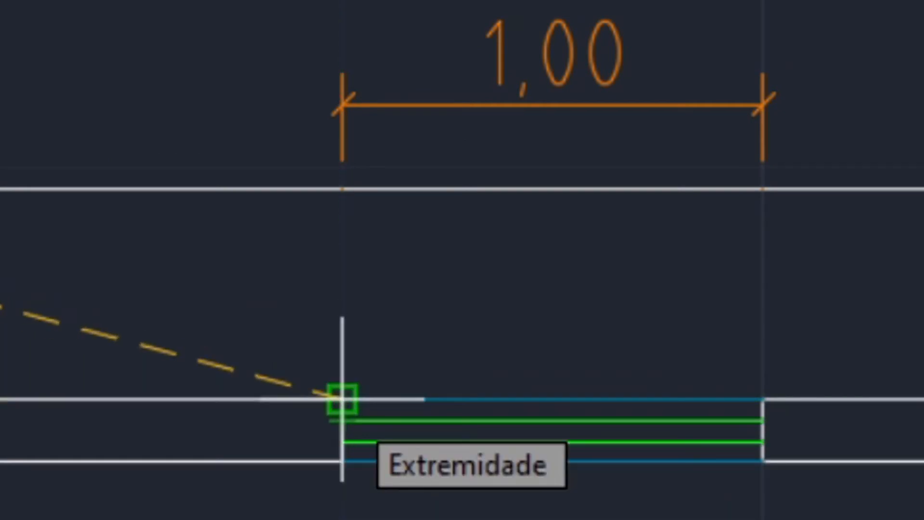
{"action": "left_click", "coordinate": [343, 195]}
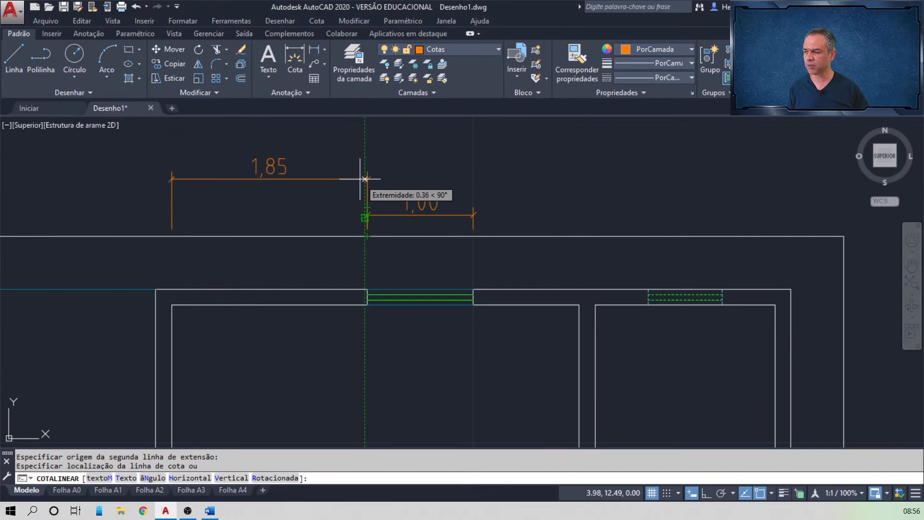
{"action": "scroll", "coordinate": [365, 179], "scroll_direction": "up", "scroll_amount": 6}
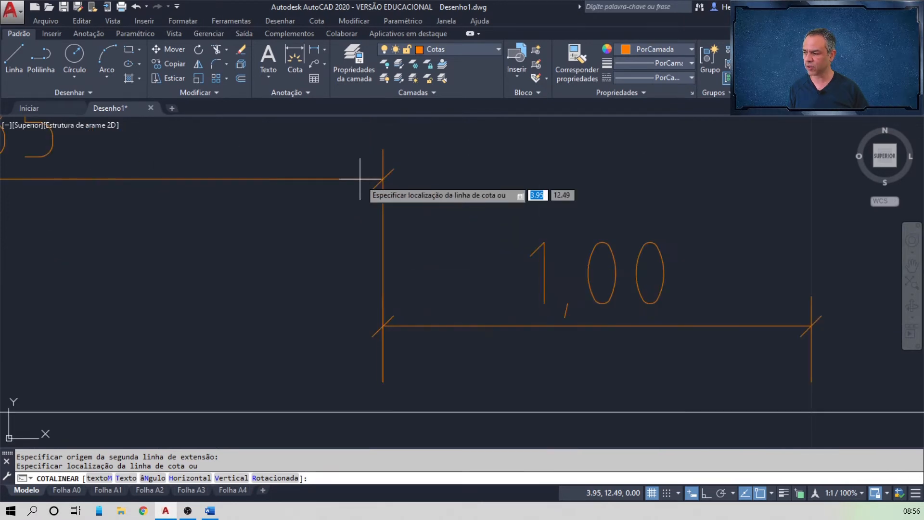
{"action": "left_click", "coordinate": [383, 326]}
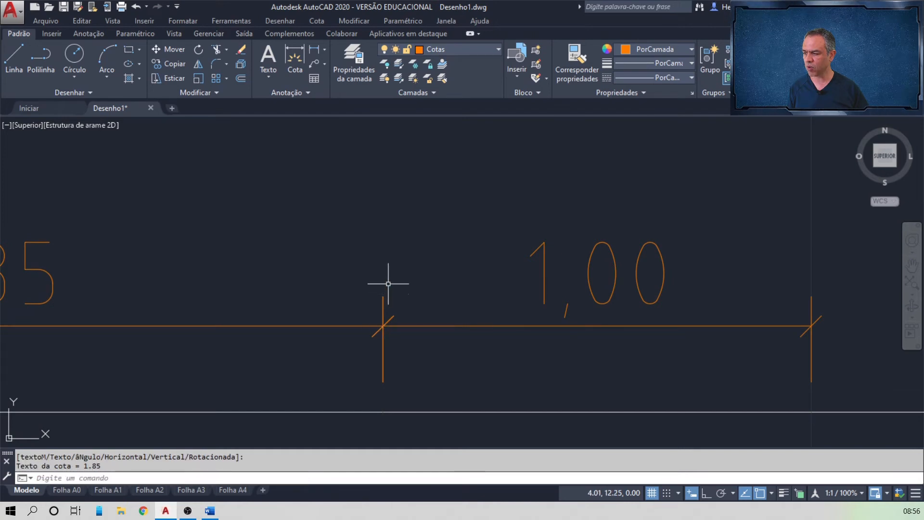
Add a linear dimension between the Cozinha window's right end and the room's right inner wall face, in line with the existing dimensions
{"action": "scroll", "coordinate": [388, 270], "scroll_direction": "down", "scroll_amount": 4}
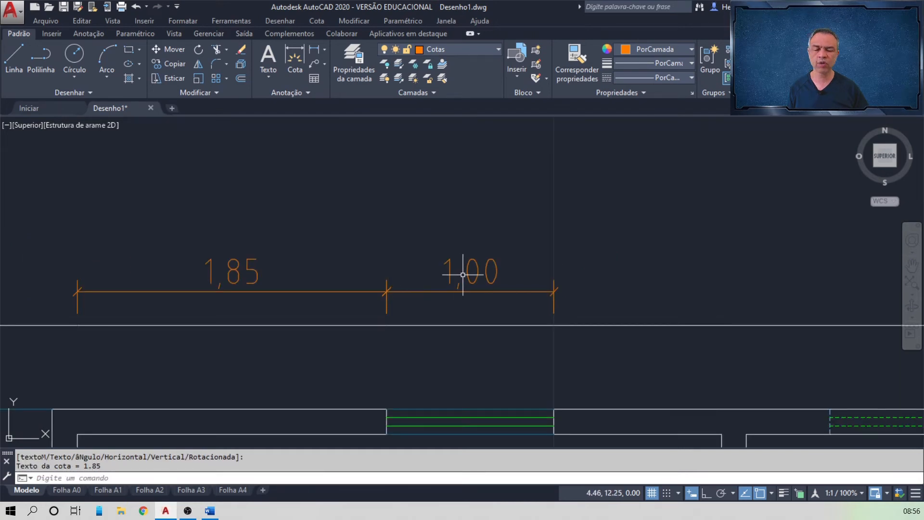
{"action": "middle_click_drag", "start_coordinate": [617, 255], "coordinate": [558, 182]}
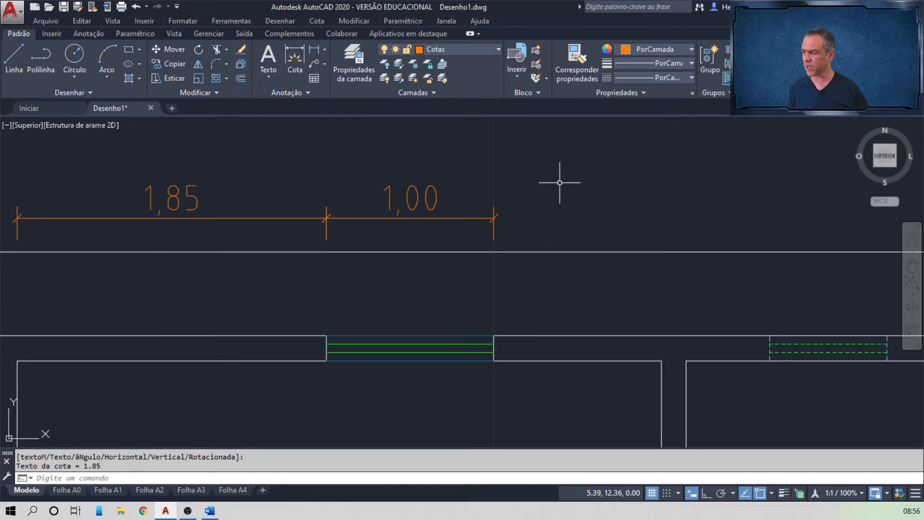
{"action": "left_click", "coordinate": [318, 50]}
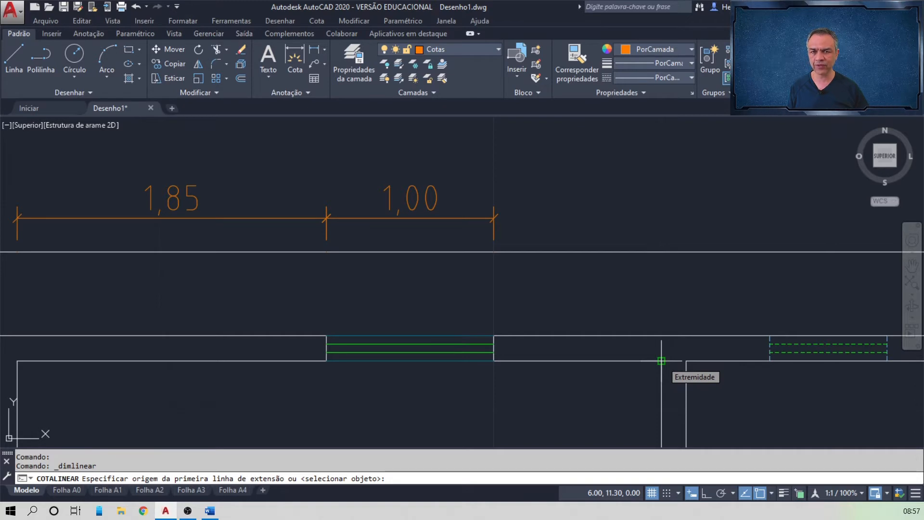
{"action": "left_click", "coordinate": [662, 252]}
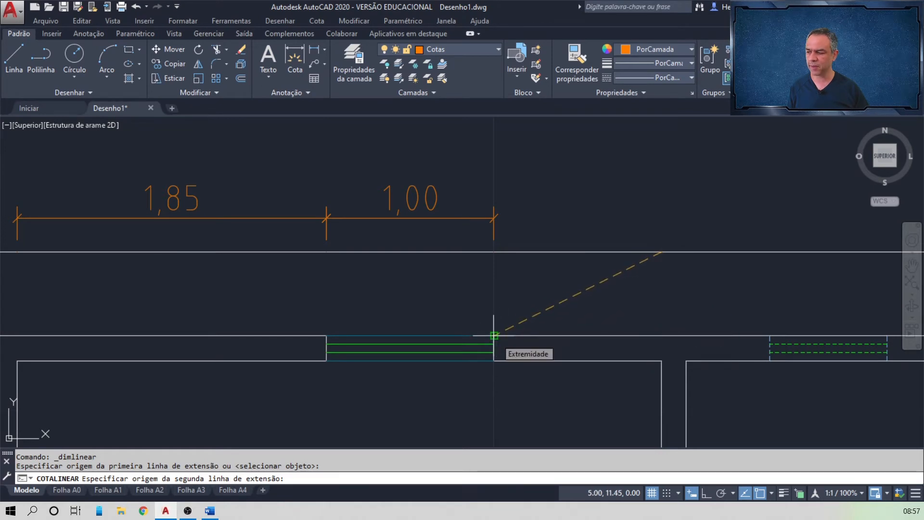
{"action": "left_click", "coordinate": [494, 252]}
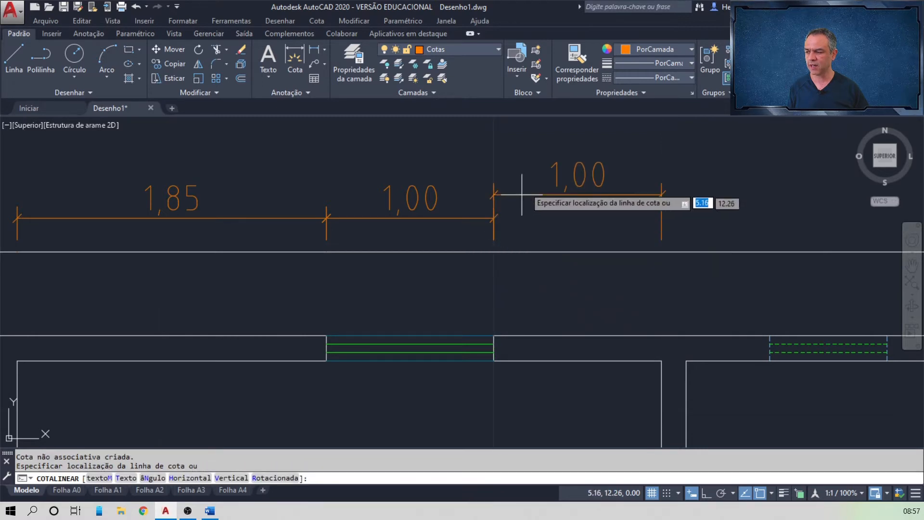
{"action": "left_click", "coordinate": [494, 218]}
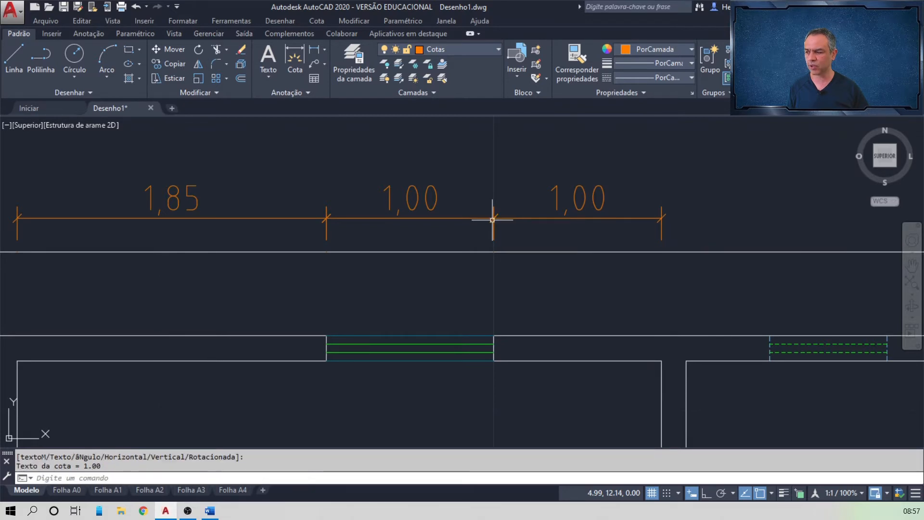
Add a linear dimension from Banho's left inner wall face to its window's left end, aligned with the Cozinha dimensions
{"action": "scroll", "coordinate": [496, 202], "scroll_direction": "down", "scroll_amount": 4}
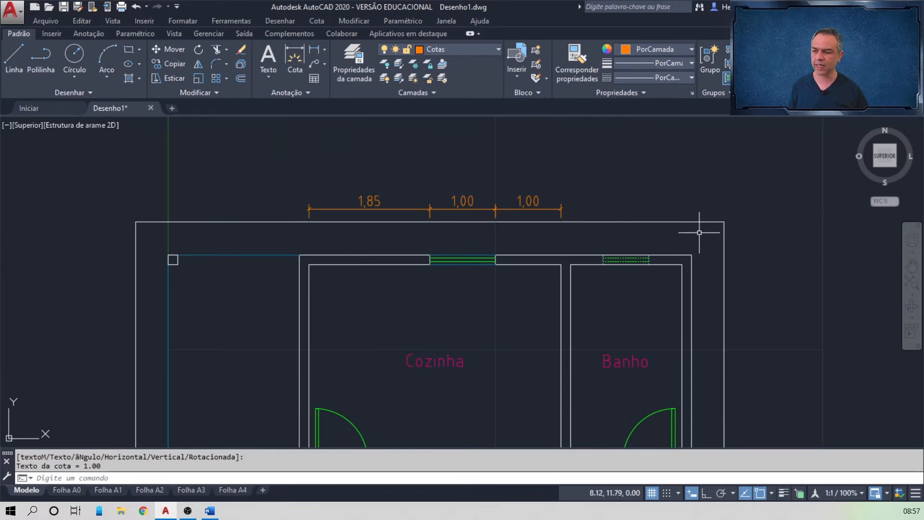
{"action": "mouse_move", "coordinate": [679, 231]}
{"action": "middle_mouse_down"}
{"action": "mouse_move", "coordinate": [570, 223]}
{"action": "mouse_move", "coordinate": [560, 227]}
{"action": "mouse_move", "coordinate": [568, 251]}
{"action": "middle_mouse_up"}
{"action": "scroll", "coordinate": [545, 237], "scroll_direction": "up", "scroll_amount": 2}
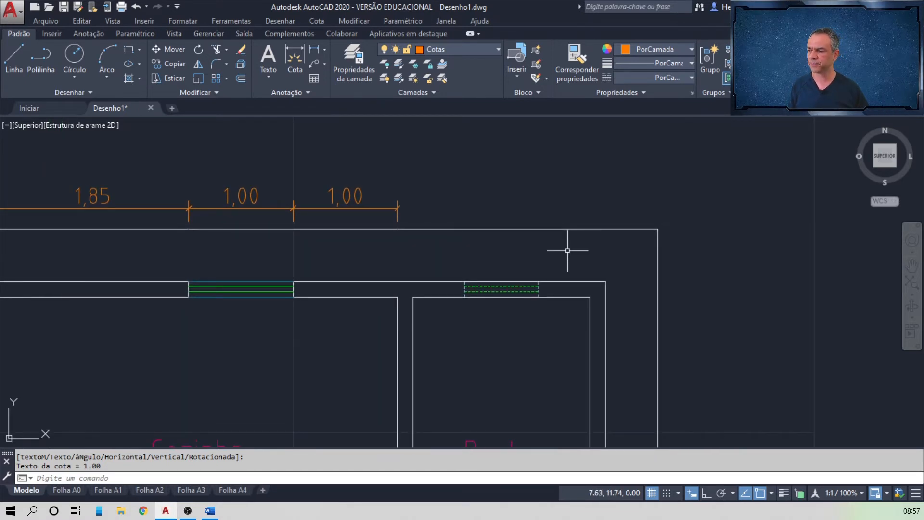
{"action": "left_click", "coordinate": [315, 50]}
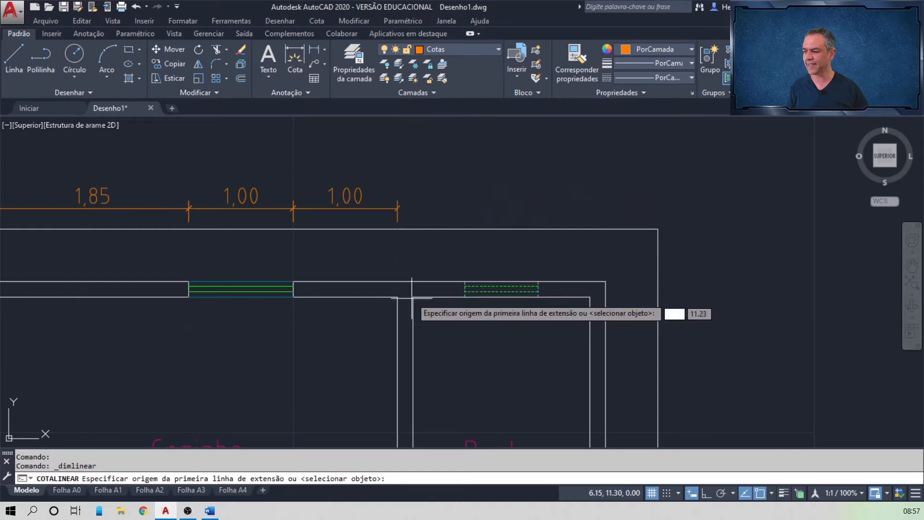
{"action": "left_click", "coordinate": [413, 229]}
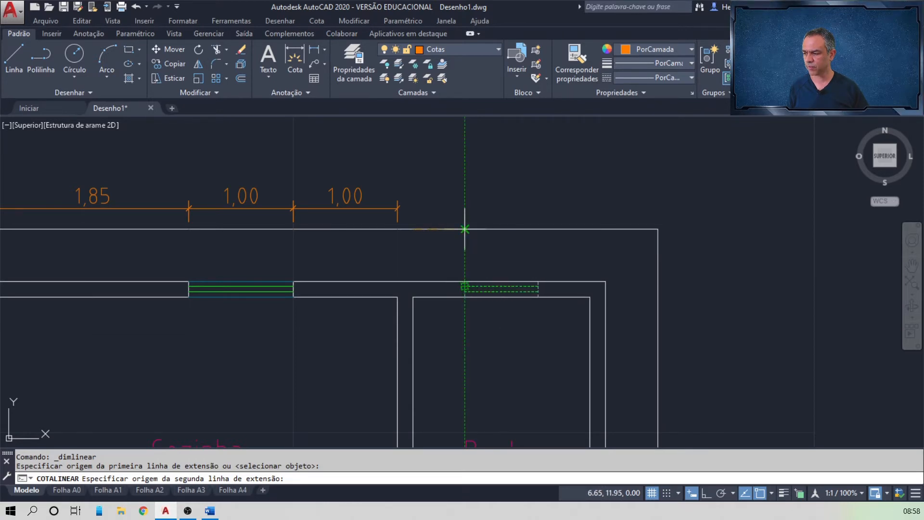
{"action": "left_click", "coordinate": [465, 204]}
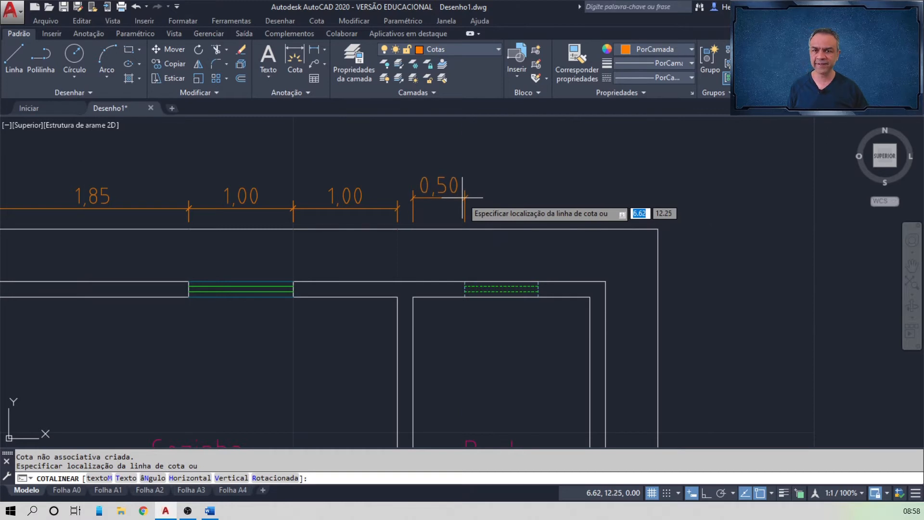
{"action": "scroll", "coordinate": [455, 197], "scroll_direction": "up", "scroll_amount": 4}
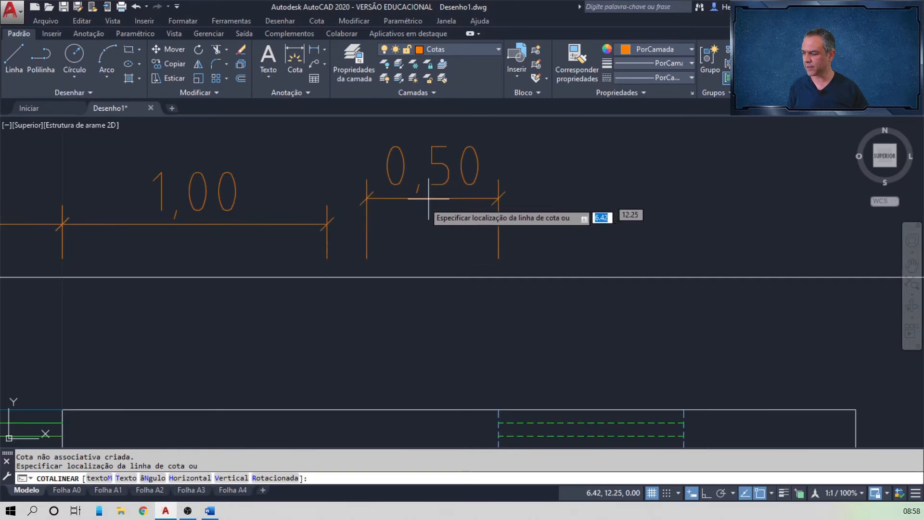
{"action": "left_click", "coordinate": [328, 224]}
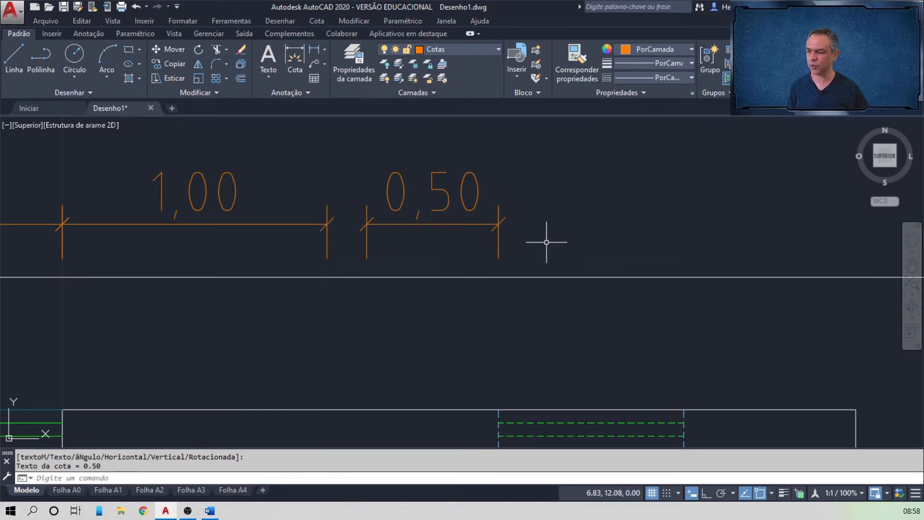
Continue the Banho dimension chain across the window and on to the right inner wall face, with origins on the eave line
{"action": "scroll", "coordinate": [546, 244], "scroll_direction": "down", "scroll_amount": 2}
{"action": "mouse_move", "coordinate": [564, 221]}
{"action": "middle_mouse_down"}
{"action": "mouse_move", "coordinate": [479, 209]}
{"action": "mouse_move", "coordinate": [440, 218]}
{"action": "middle_mouse_up"}
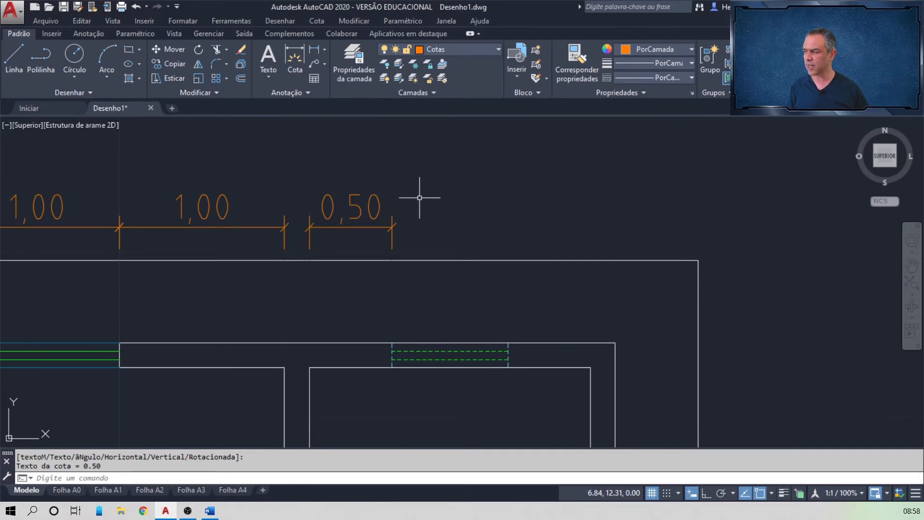
{"action": "left_click", "coordinate": [316, 21]}
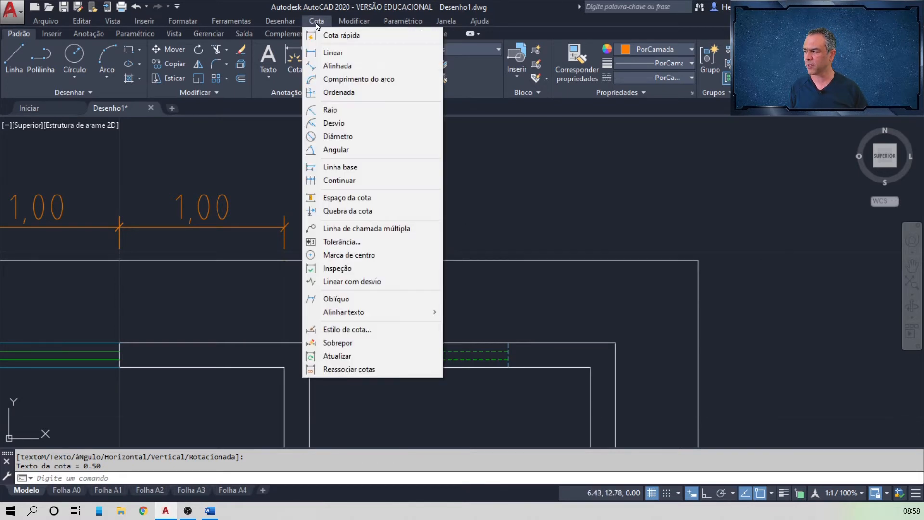
{"action": "left_click", "coordinate": [364, 185]}
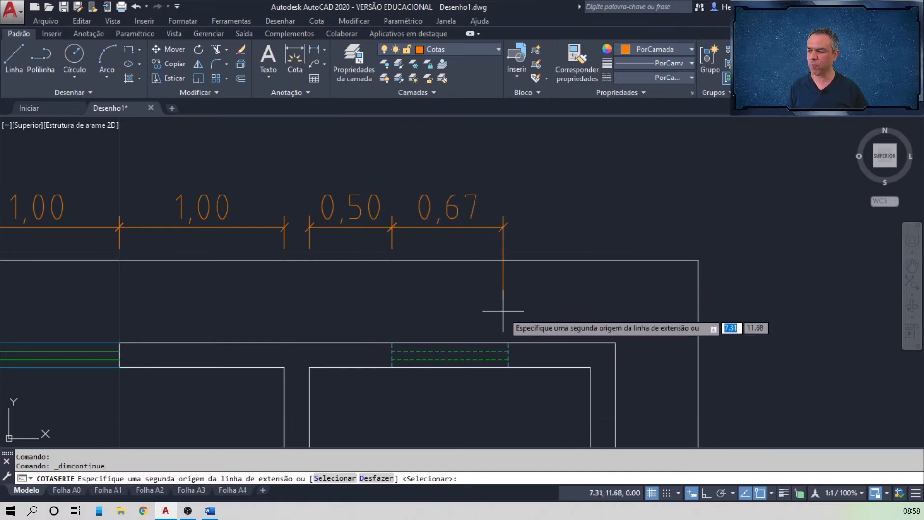
{"action": "left_click", "coordinate": [508, 343]}
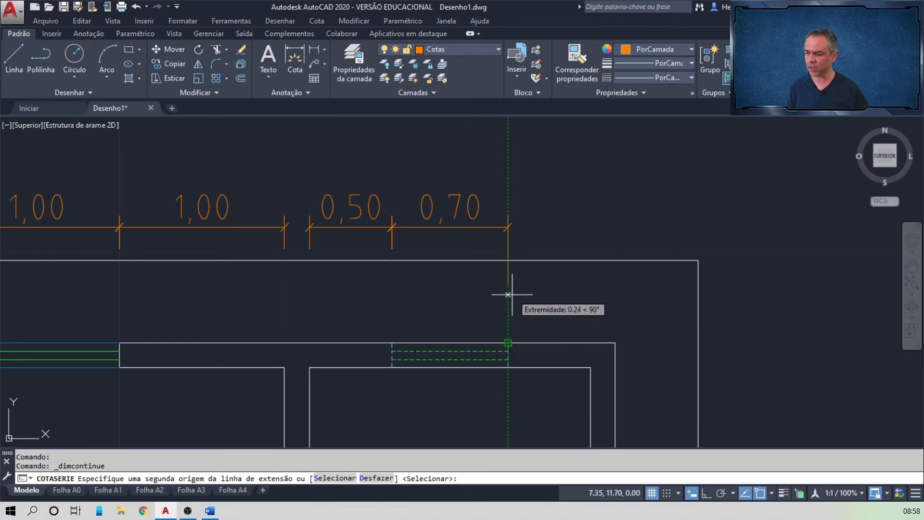
{"action": "left_click", "coordinate": [508, 260]}
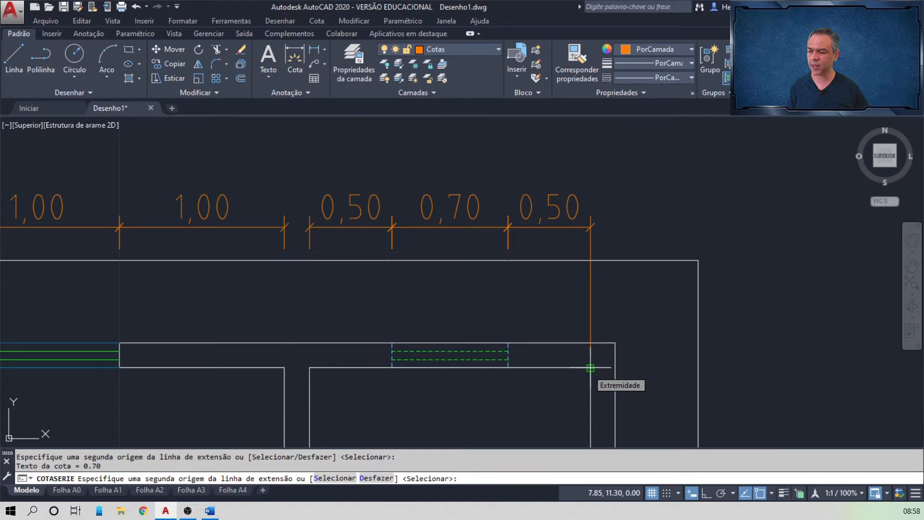
{"action": "left_click", "coordinate": [590, 261]}
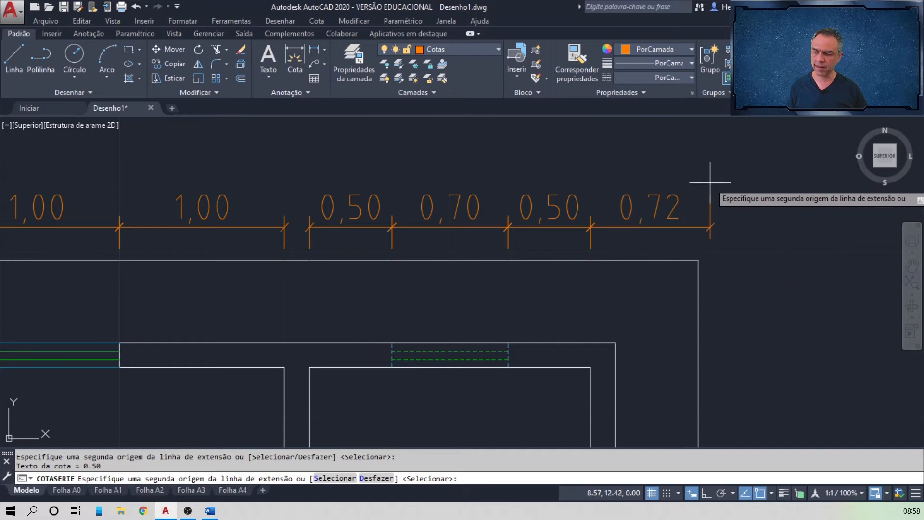
Start an overall linear dimension between Cozinha's left and right inner wall faces, with both origins on the eave line
{"action": "key", "text": "Return"}
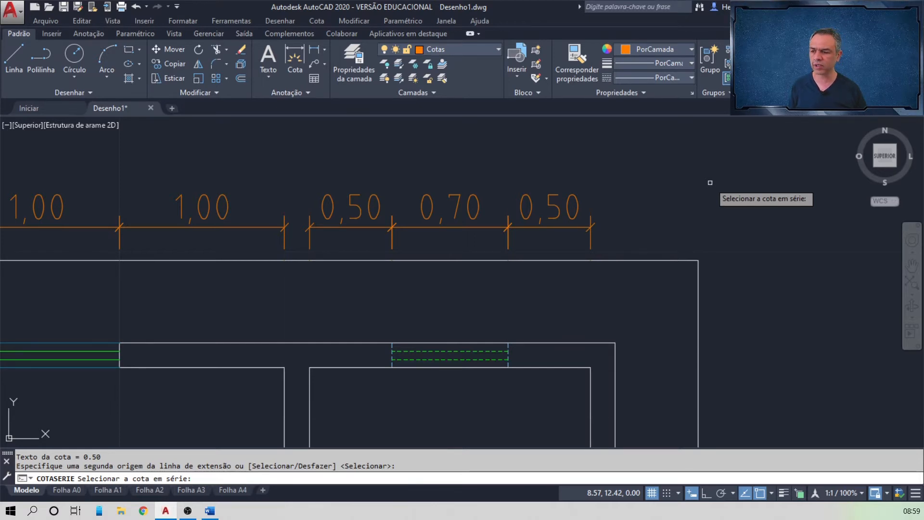
{"action": "key", "text": "Return"}
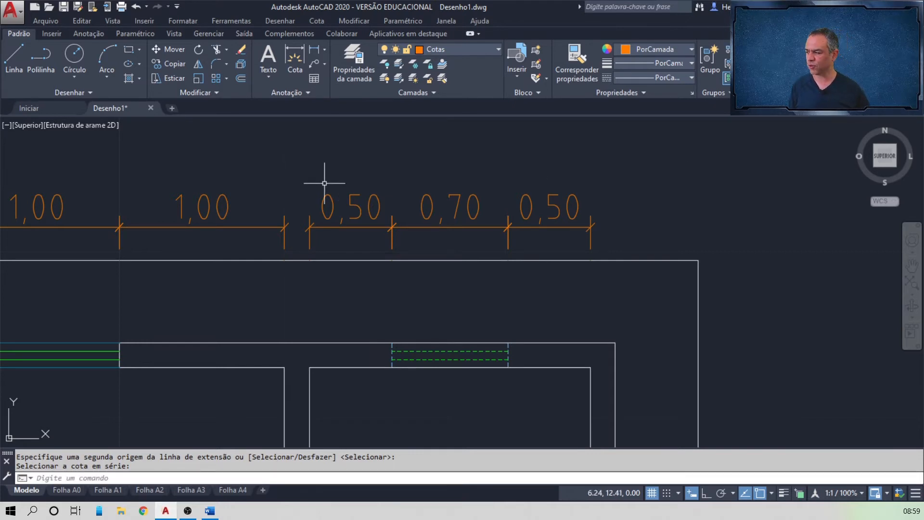
{"action": "scroll", "coordinate": [317, 179], "scroll_direction": "down", "scroll_amount": 2}
{"action": "middle_click_drag", "start_coordinate": [313, 175], "coordinate": [427, 174]}
{"action": "middle_click_drag", "start_coordinate": [628, 188], "coordinate": [629, 185]}
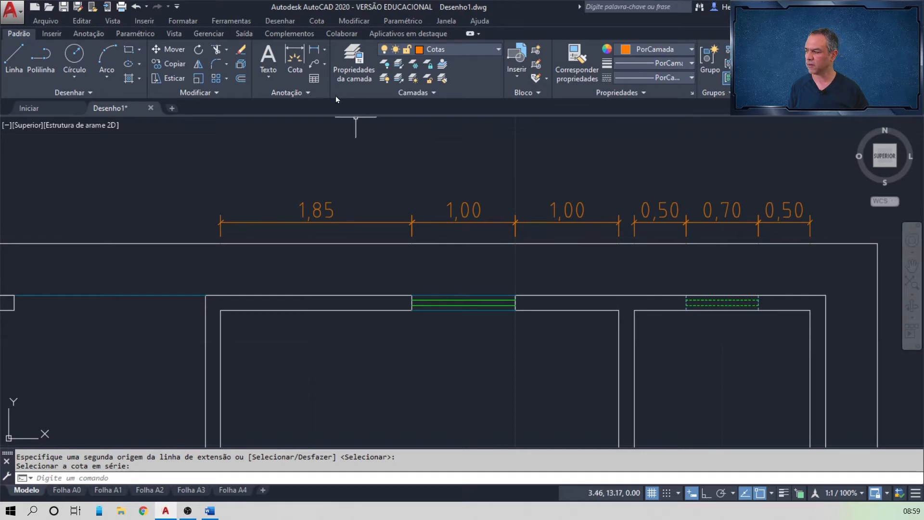
{"action": "left_click", "coordinate": [314, 50]}
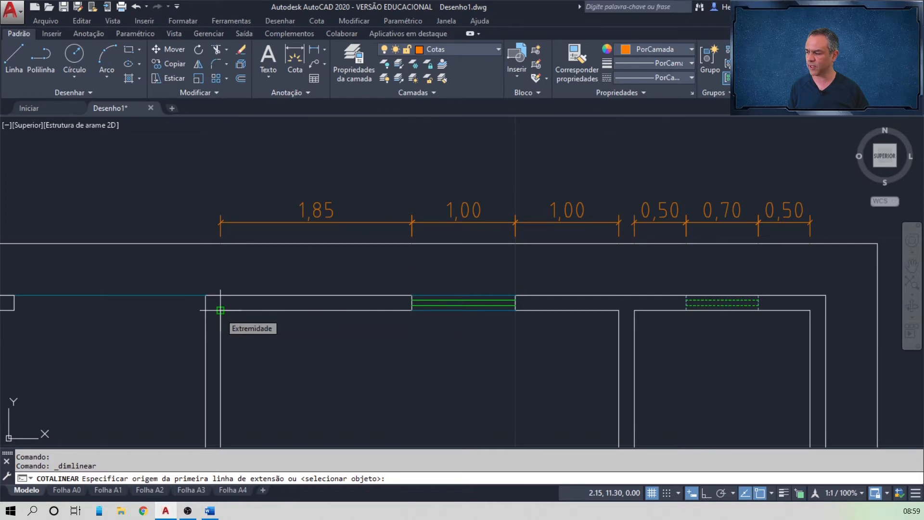
{"action": "left_click", "coordinate": [219, 239]}
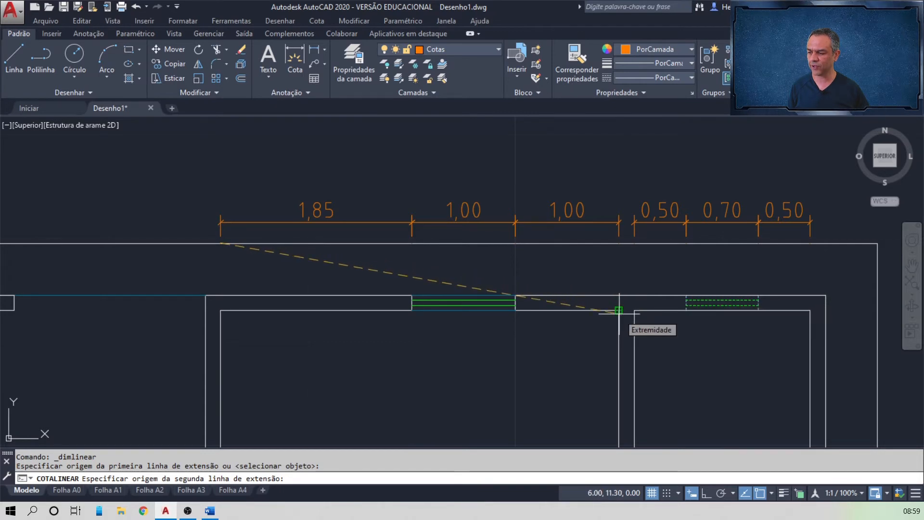
{"action": "left_click", "coordinate": [618, 245]}
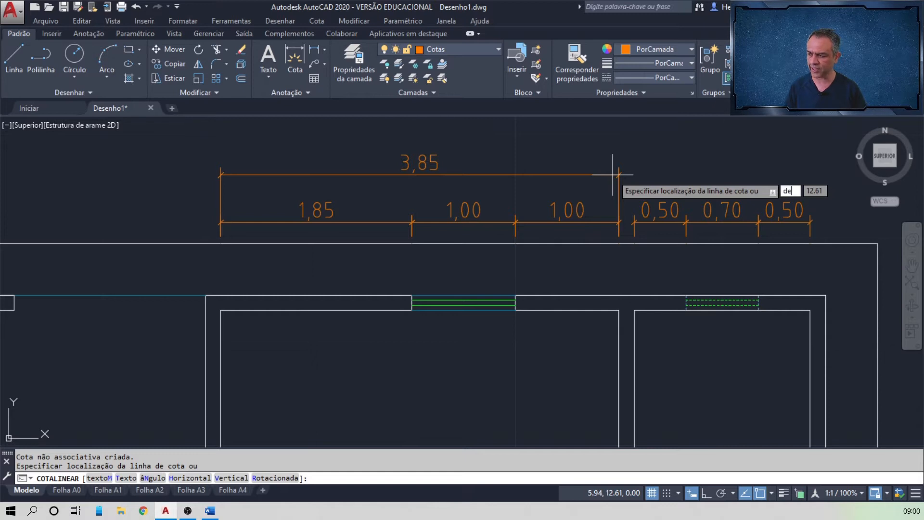
Place Cozinha's overall dimension line at an offset of 0.3 and 90° from the right end of the partial dimension line
{"action": "key", "text": "Return"}
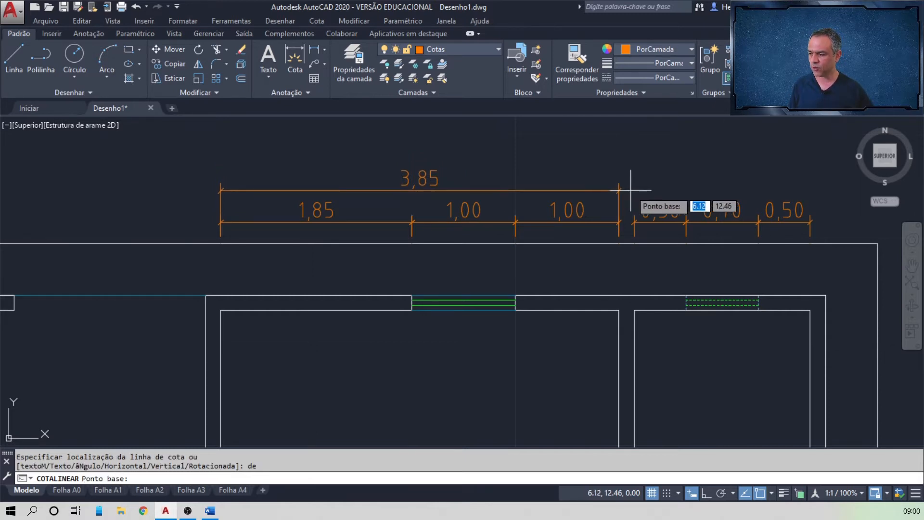
{"action": "scroll", "coordinate": [619, 192], "scroll_direction": "up", "scroll_amount": 4}
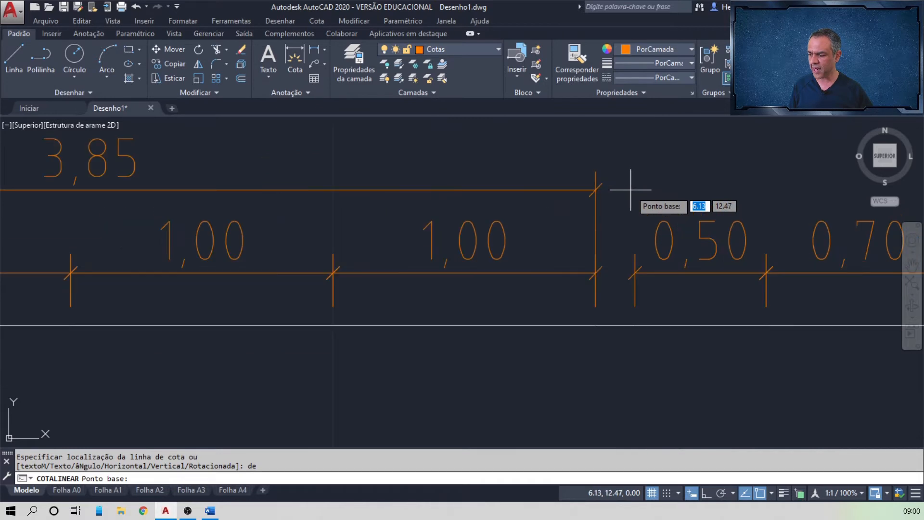
{"action": "left_click", "coordinate": [595, 273]}
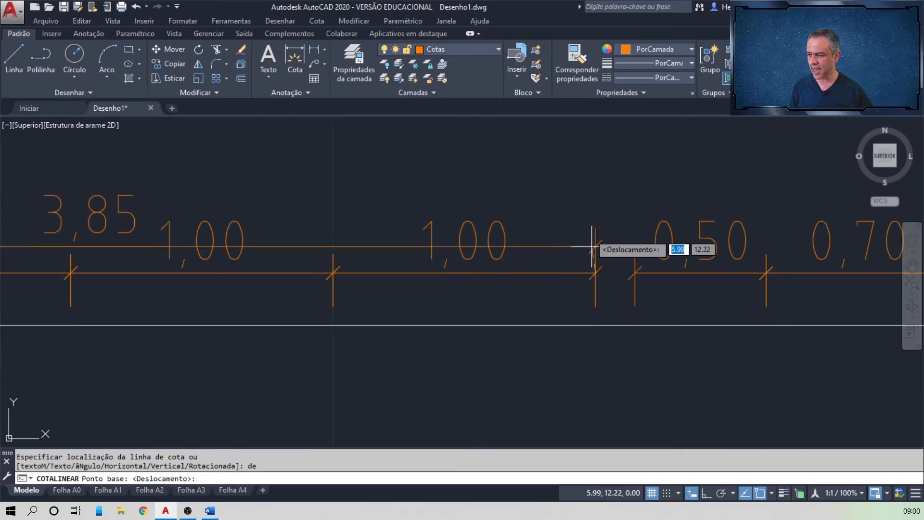
{"action": "key", "text": "F8"}
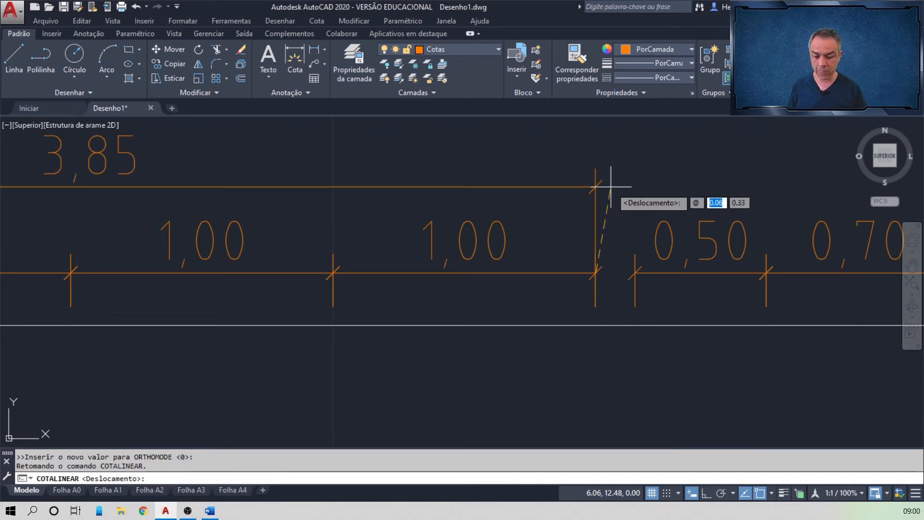
{"action": "type", "text": "0."}
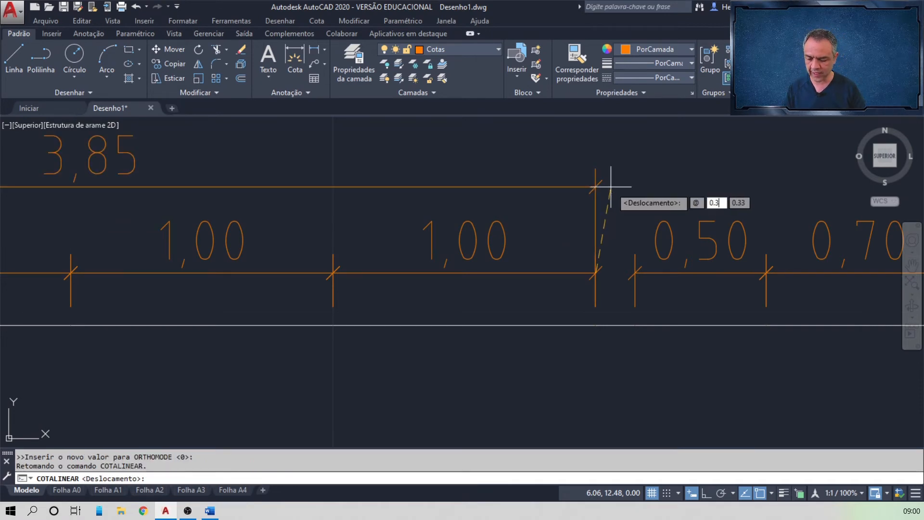
{"action": "type", "text": "3"}
{"action": "key", "text": "Tab"}
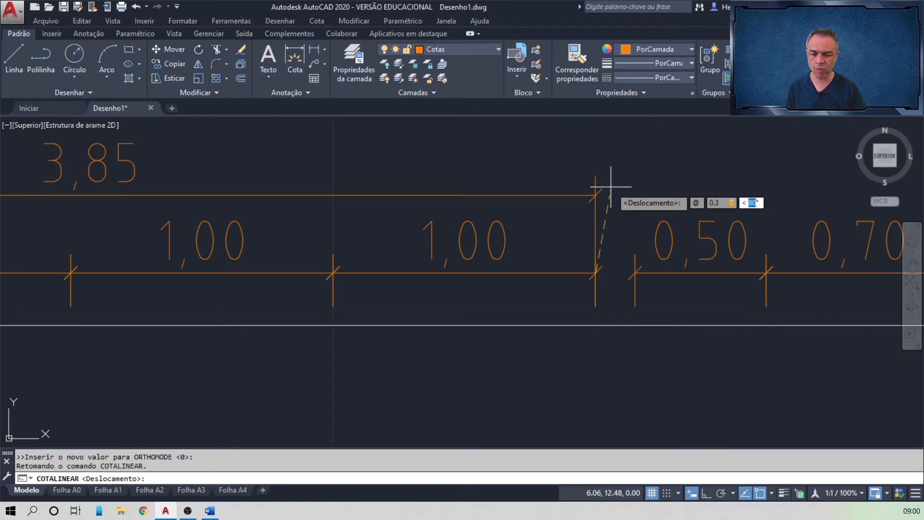
{"action": "type", "text": "90"}
{"action": "key", "text": "Return"}
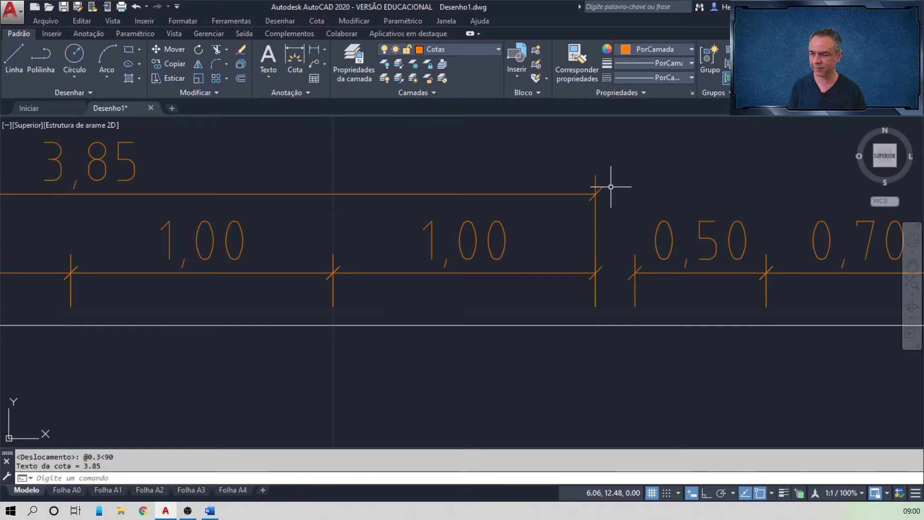
Add an overall linear dimension between Banho's inner wall faces, with origins on the eave line, aligned with Cozinha's overall dimension
{"action": "scroll", "coordinate": [660, 217], "scroll_direction": "down", "scroll_amount": 4}
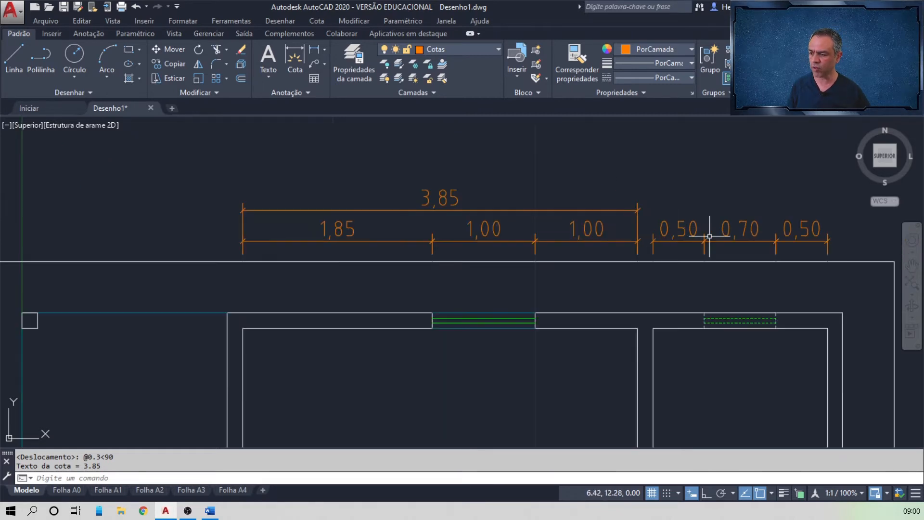
{"action": "middle_click_drag", "start_coordinate": [745, 268], "coordinate": [600, 256]}
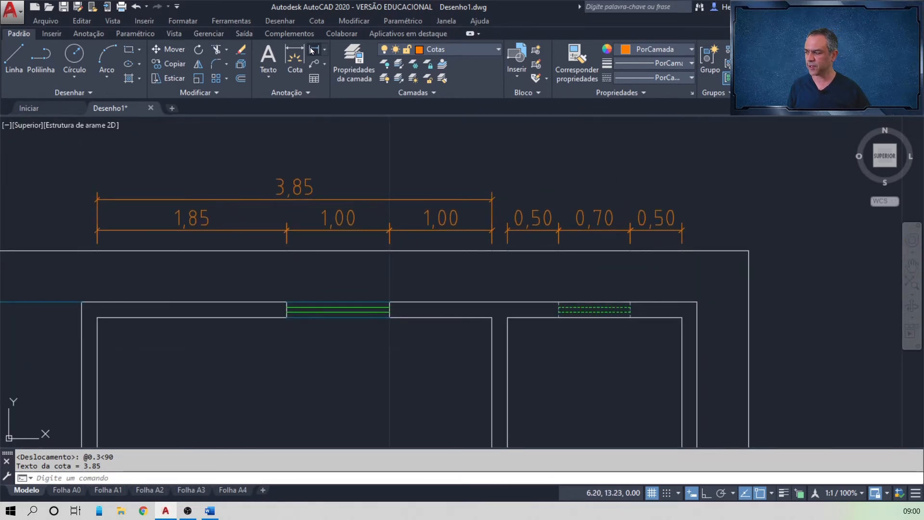
{"action": "key", "text": "Return"}
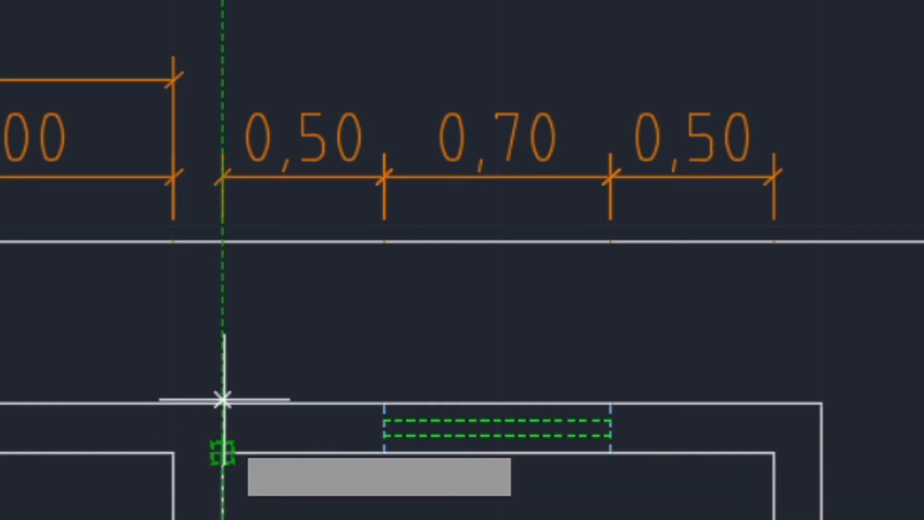
{"action": "left_click", "coordinate": [222, 241]}
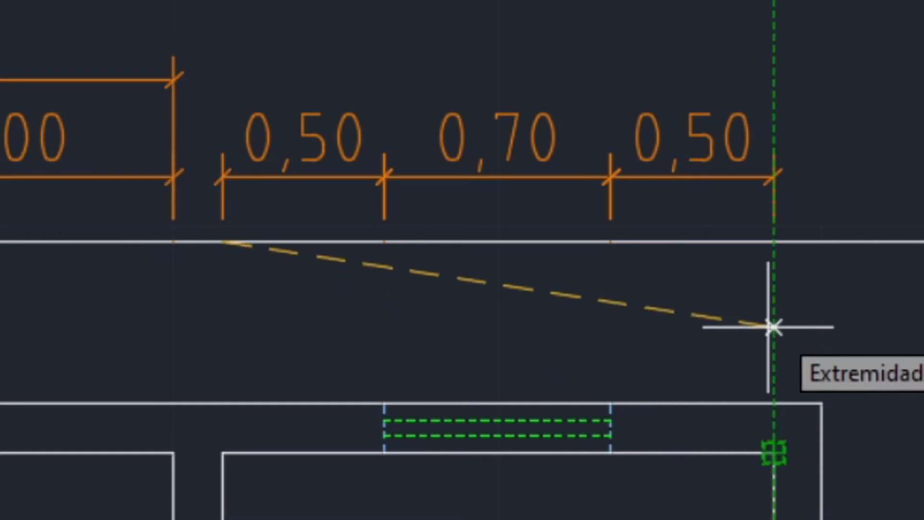
{"action": "left_click", "coordinate": [774, 241]}
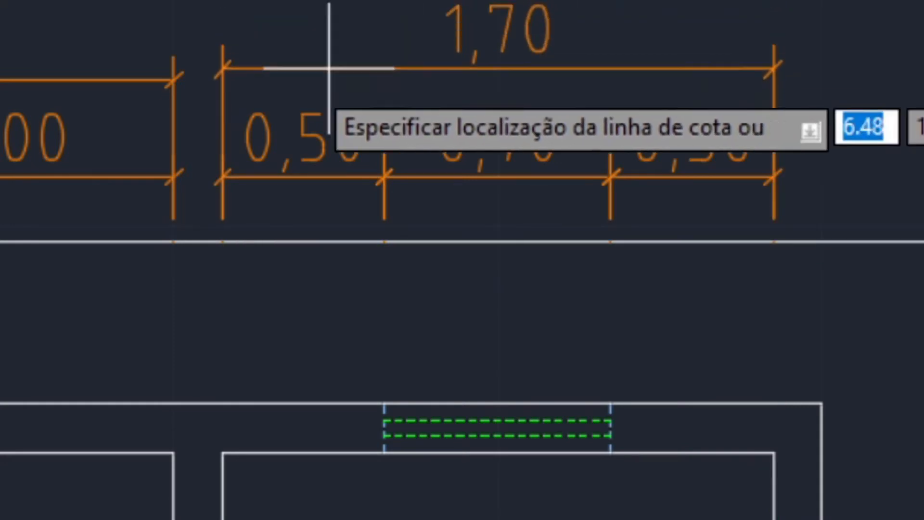
{"action": "scroll", "coordinate": [230, 89], "scroll_direction": "up", "scroll_amount": 3}
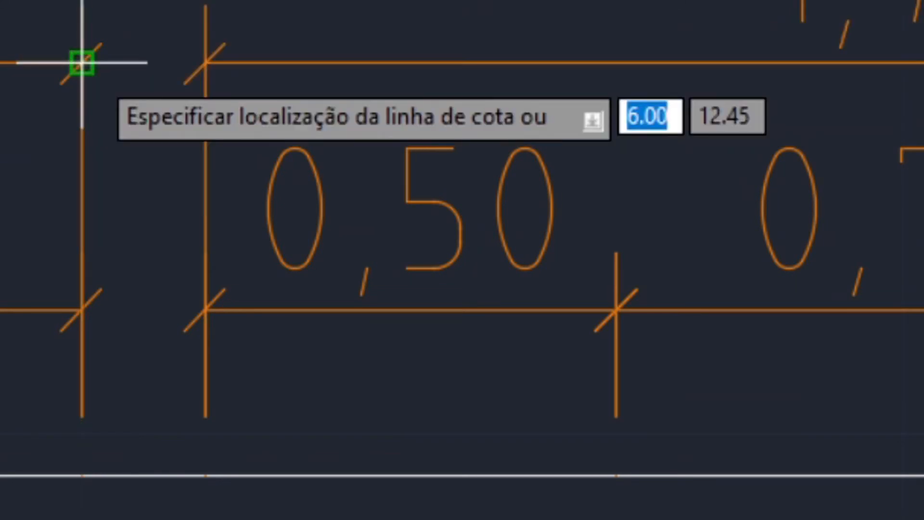
{"action": "left_click", "coordinate": [82, 62]}
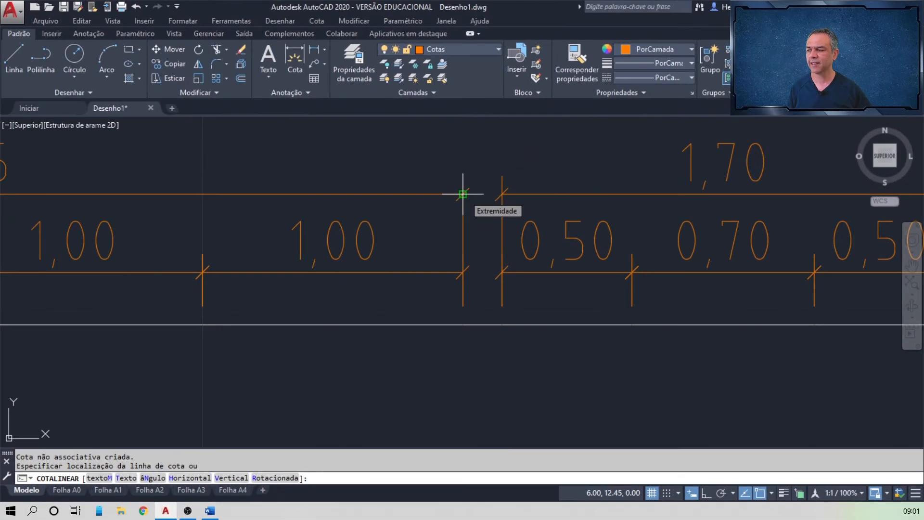
{"action": "left_click", "coordinate": [81, 63]}
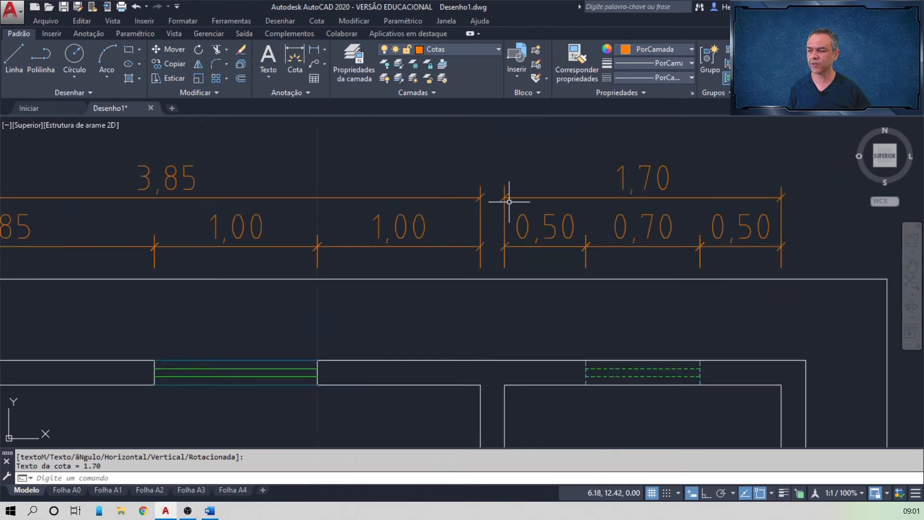
Continue Cozinha's overall dimension from its left end to the left wall's outer face, with the origin on the eave line
{"action": "scroll", "coordinate": [509, 202], "scroll_direction": "down", "scroll_amount": 1}
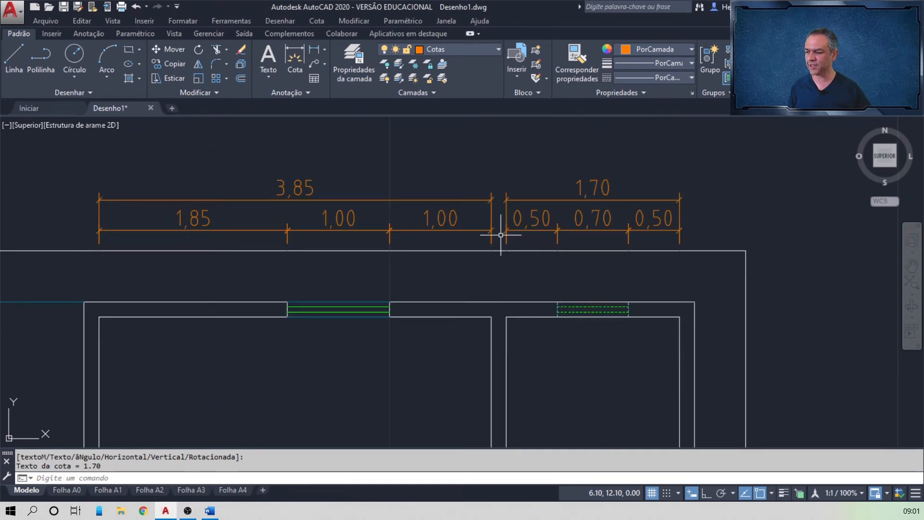
{"action": "middle_click_drag", "start_coordinate": [500, 235], "coordinate": [610, 240]}
{"action": "left_click", "coordinate": [323, 25]}
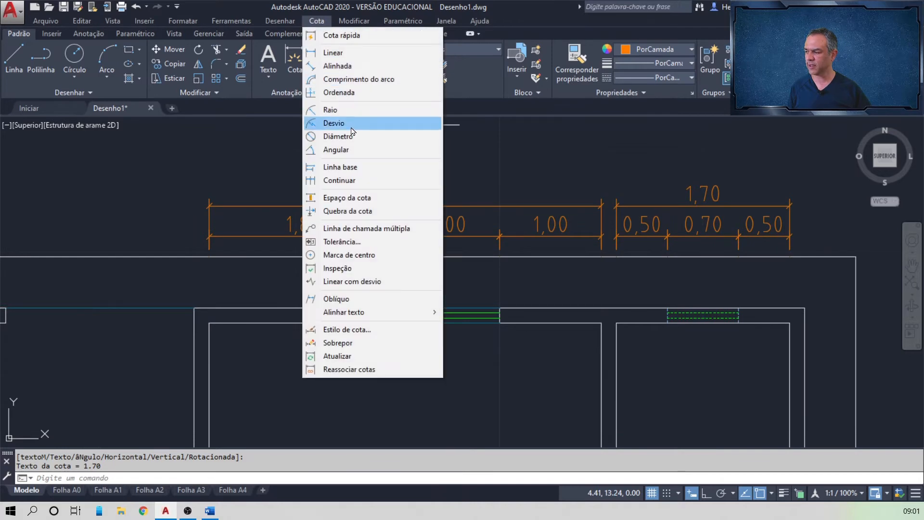
{"action": "left_click", "coordinate": [364, 181]}
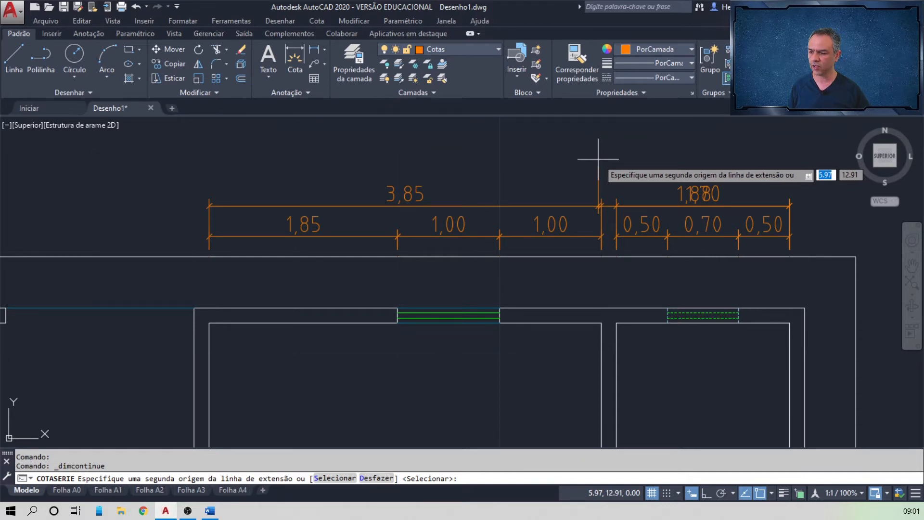
{"action": "key", "text": "Return"}
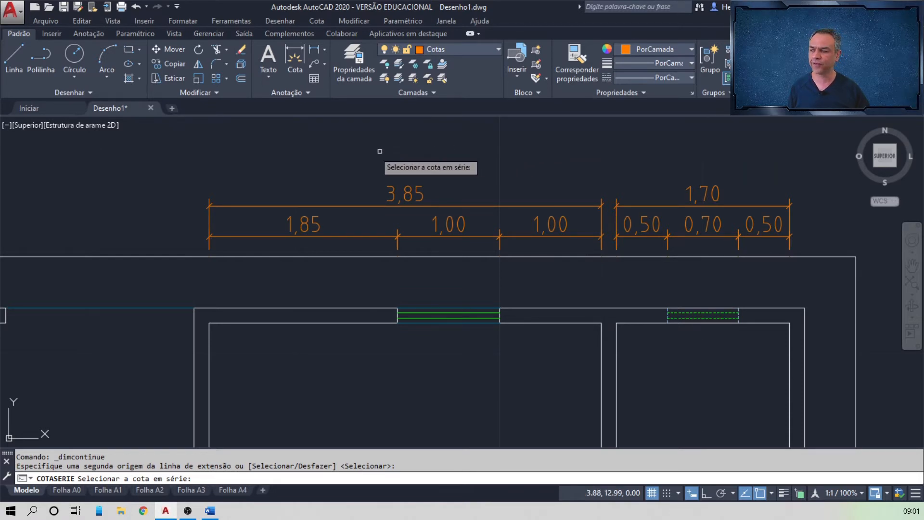
{"action": "left_click", "coordinate": [226, 205]}
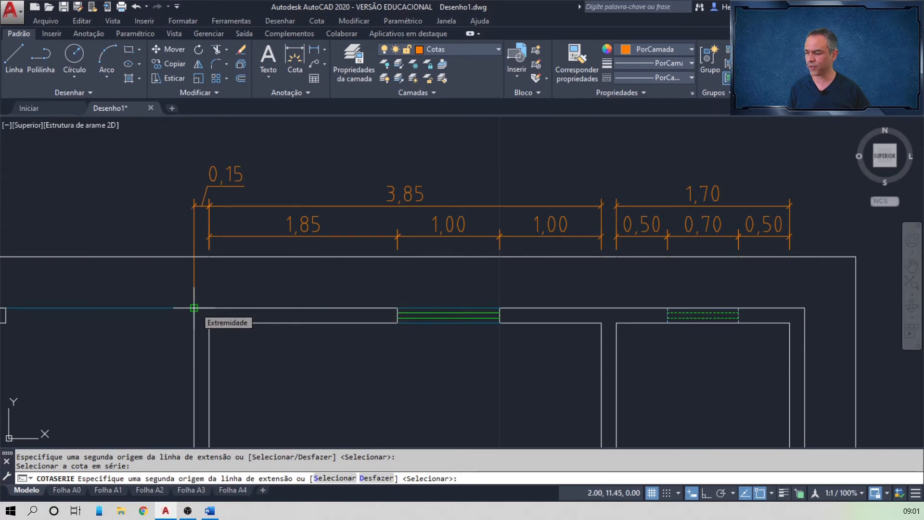
{"action": "left_click", "coordinate": [194, 257]}
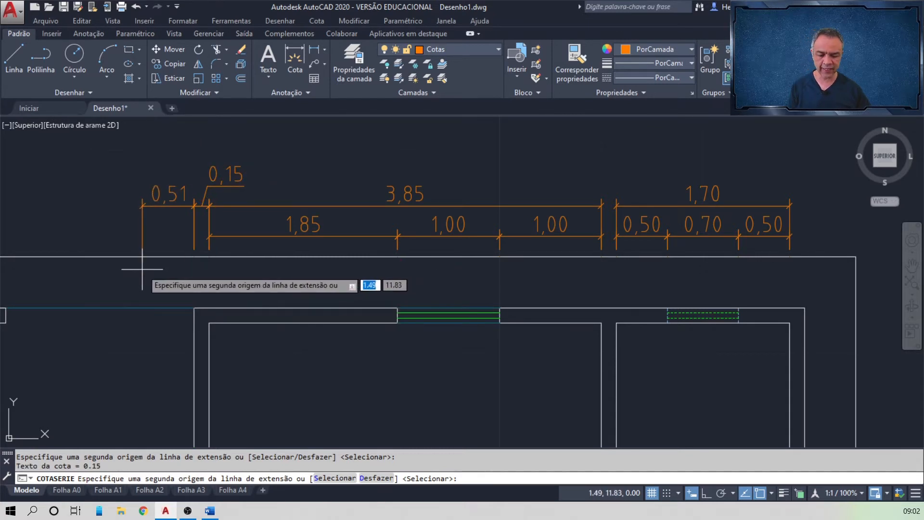
{"action": "key", "text": "Return"}
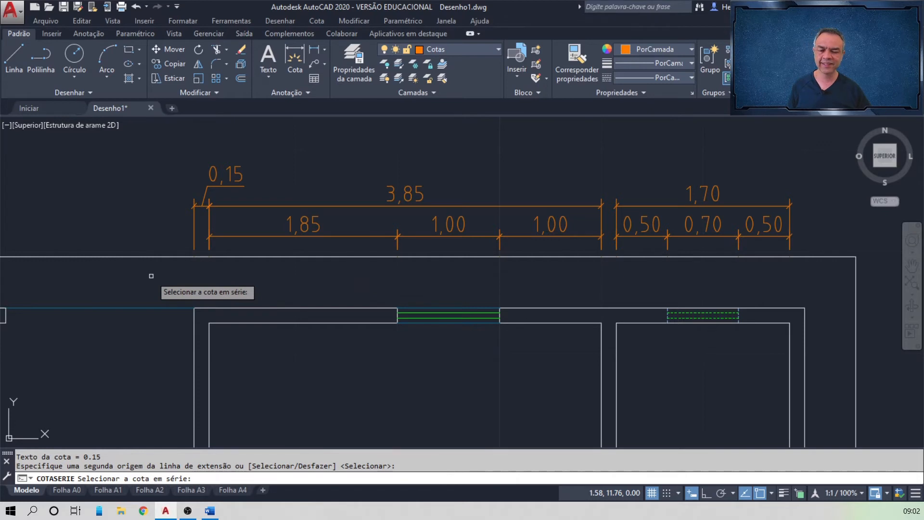
{"action": "key", "text": "Return"}
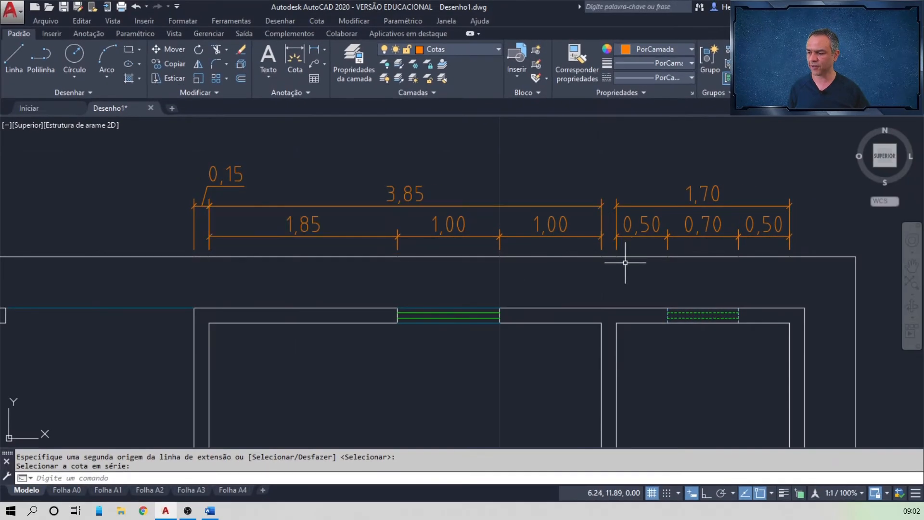
Add a linear dimension for the thickness of the wall between Cozinha and Banho, in line with the overall room dimensions
{"action": "middle_click_drag", "start_coordinate": [625, 262], "coordinate": [471, 247]}
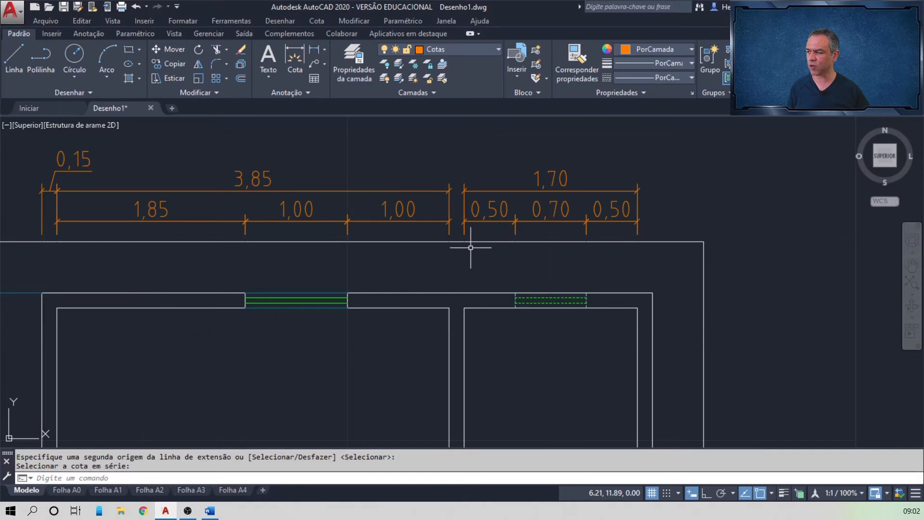
{"action": "left_click", "coordinate": [312, 48]}
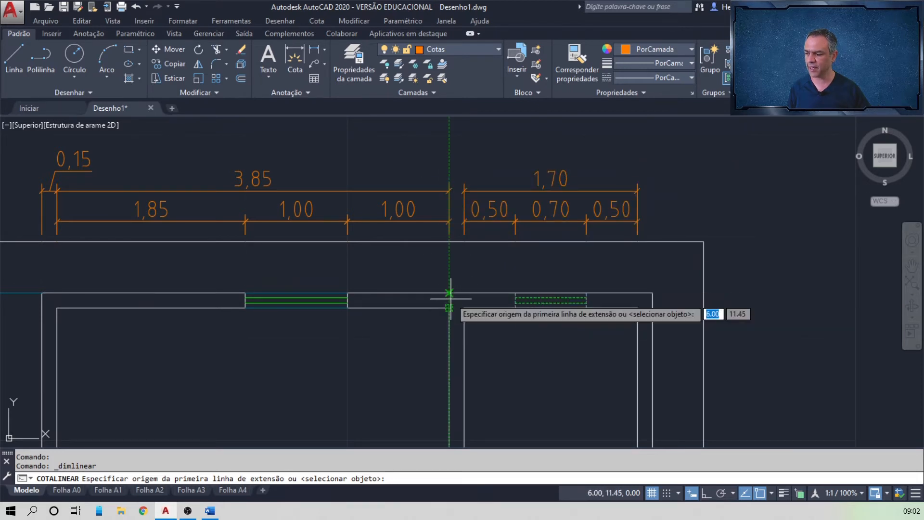
{"action": "left_click", "coordinate": [449, 242]}
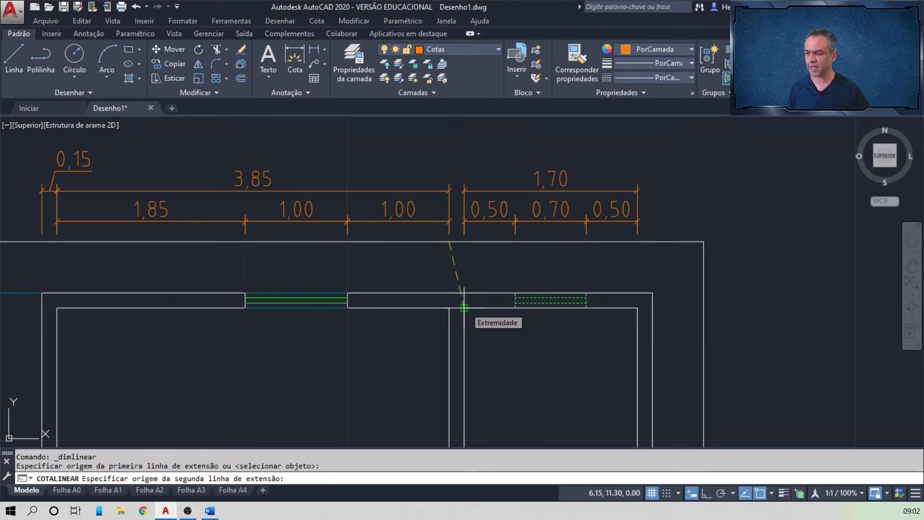
{"action": "left_click", "coordinate": [464, 307]}
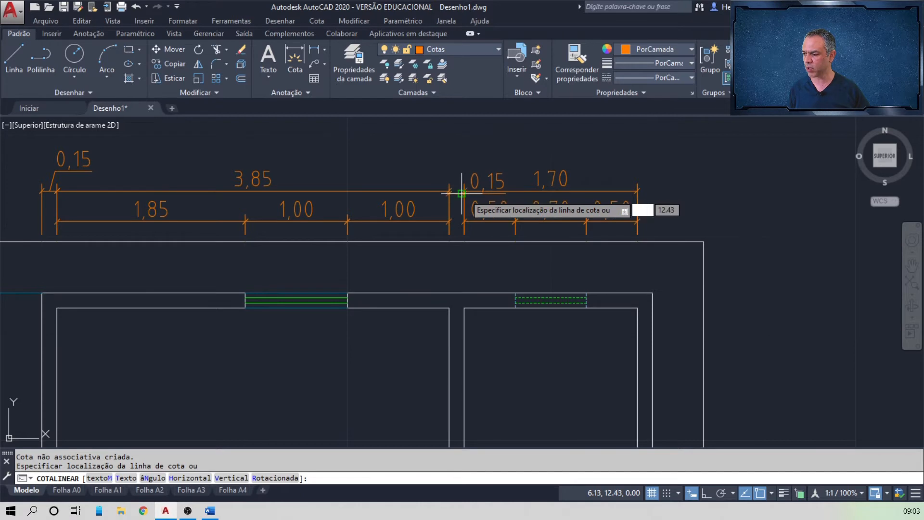
{"action": "scroll", "coordinate": [461, 193], "scroll_direction": "up", "scroll_amount": 4}
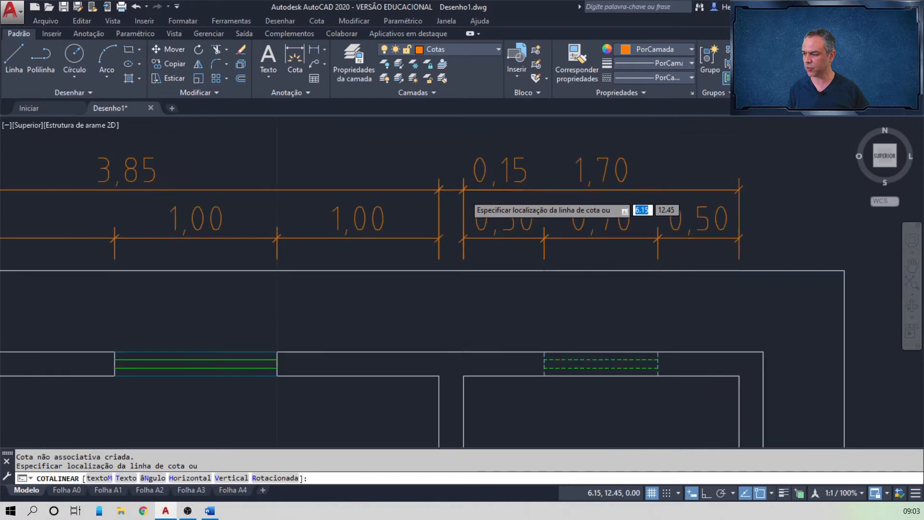
{"action": "left_click", "coordinate": [459, 187]}
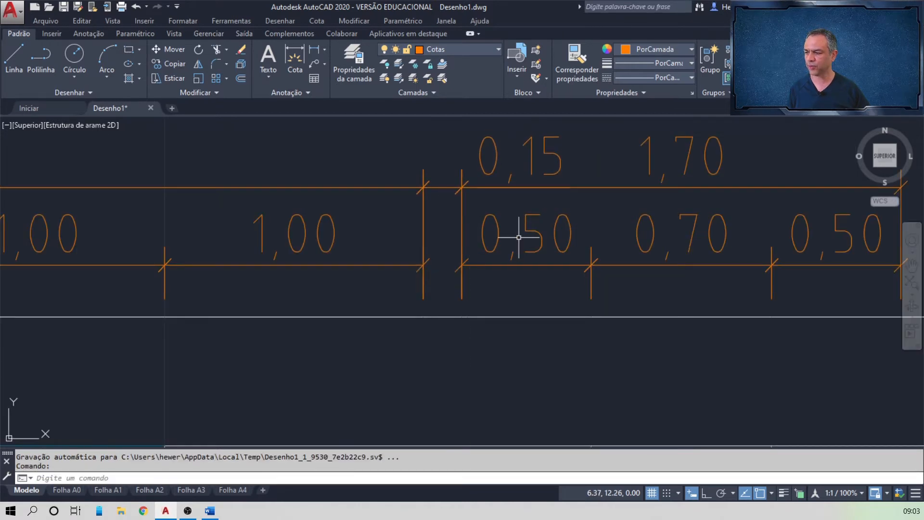
Add a linear dimension for Banho's right wall thickness, with origins on the eave line, in line with the second dimension row
{"action": "scroll", "coordinate": [519, 237], "scroll_direction": "down", "scroll_amount": 2}
{"action": "middle_click_drag", "start_coordinate": [703, 283], "coordinate": [602, 275]}
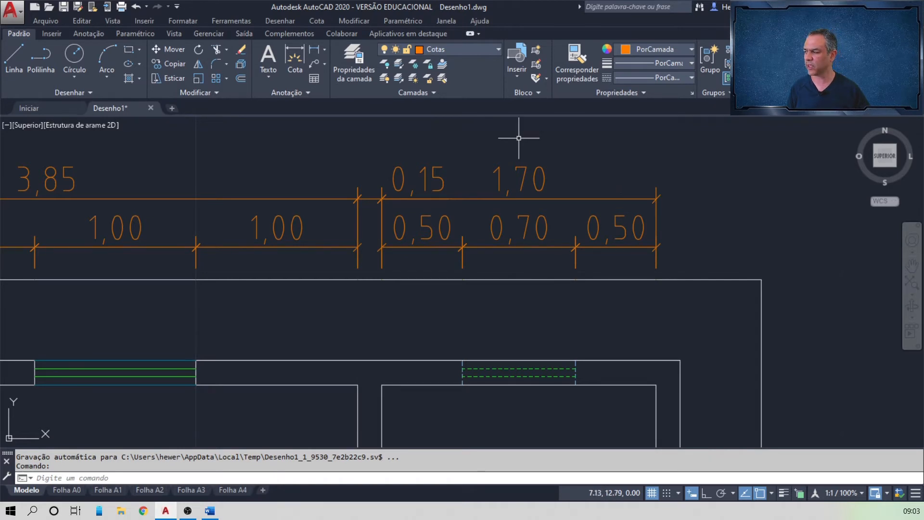
{"action": "left_click", "coordinate": [318, 53]}
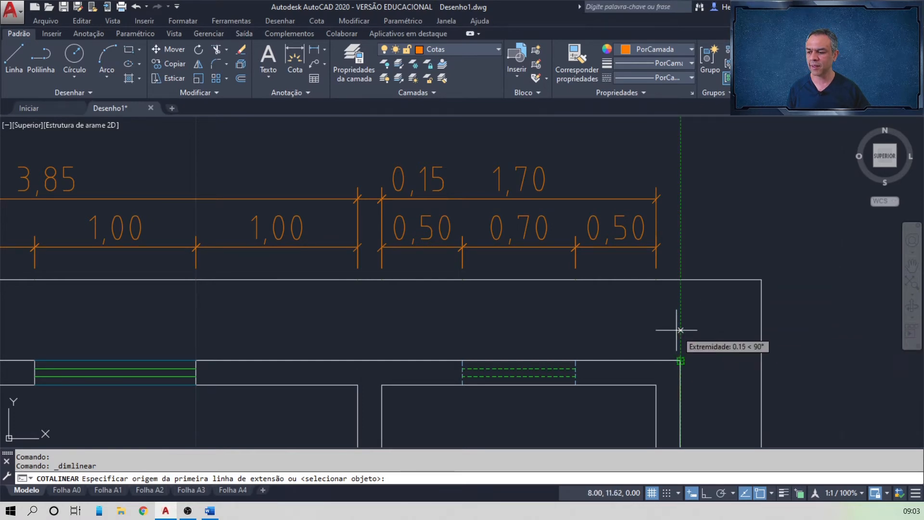
{"action": "left_click", "coordinate": [761, 280]}
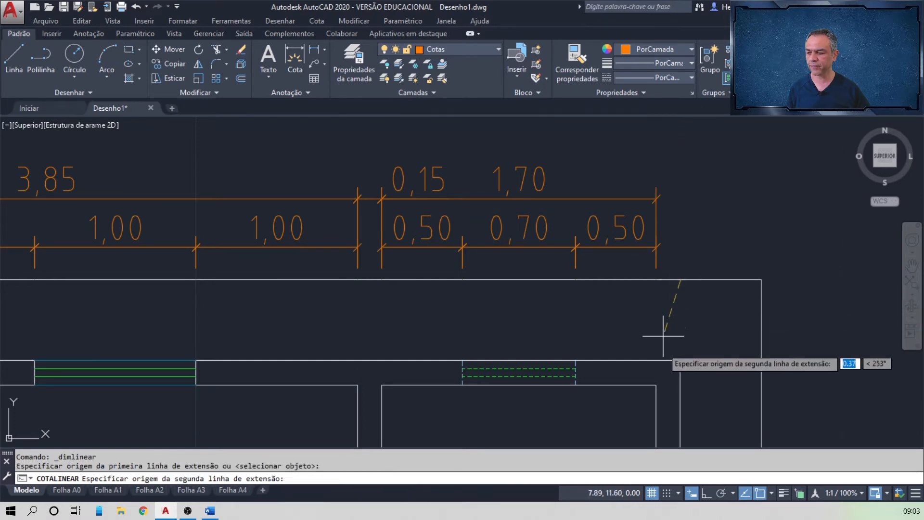
{"action": "left_click", "coordinate": [656, 279]}
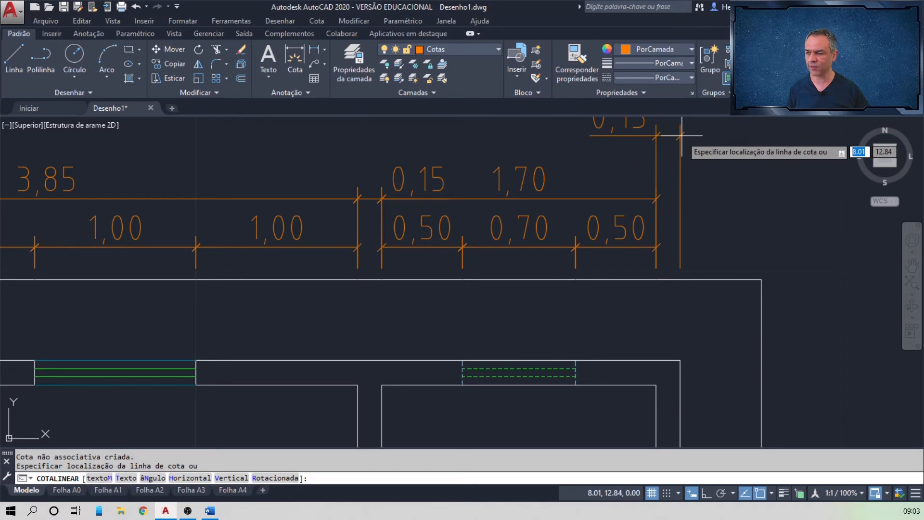
{"action": "left_click", "coordinate": [656, 199]}
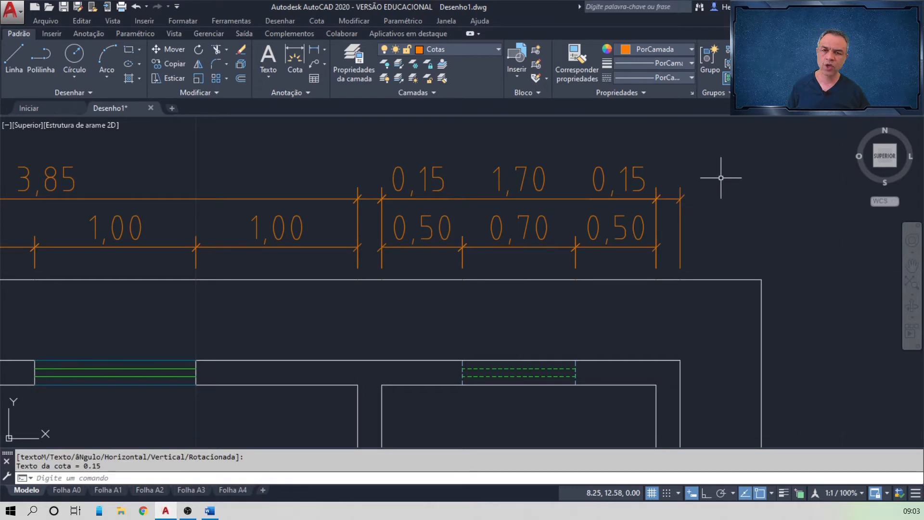
Stretch the right extension origin of the Cozinha–Banho wall dimension to the left corner of Banho's window
{"action": "scroll", "coordinate": [506, 176], "scroll_direction": "down", "scroll_amount": 2}
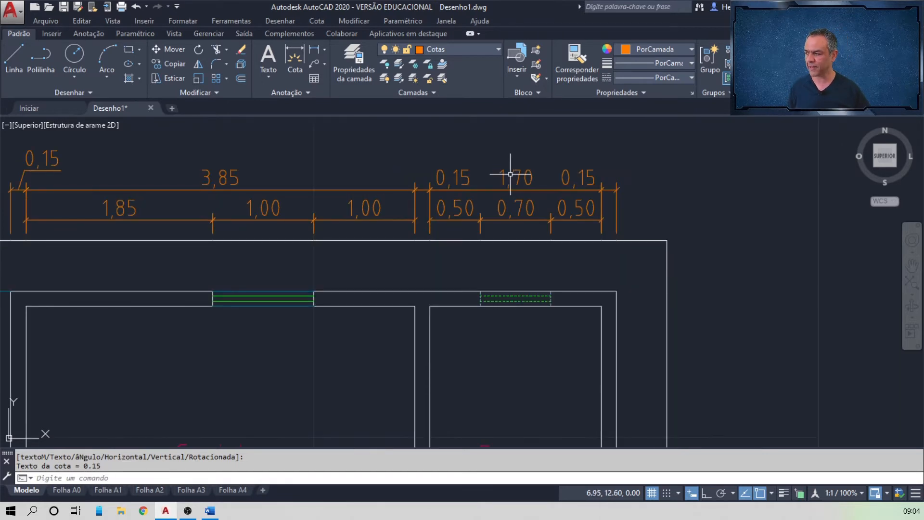
{"action": "mouse_move", "coordinate": [506, 175]}
{"action": "middle_mouse_down"}
{"action": "mouse_move", "coordinate": [560, 183]}
{"action": "mouse_move", "coordinate": [647, 222]}
{"action": "middle_mouse_up"}
{"action": "scroll", "coordinate": [645, 208], "scroll_direction": "up", "scroll_amount": 2}
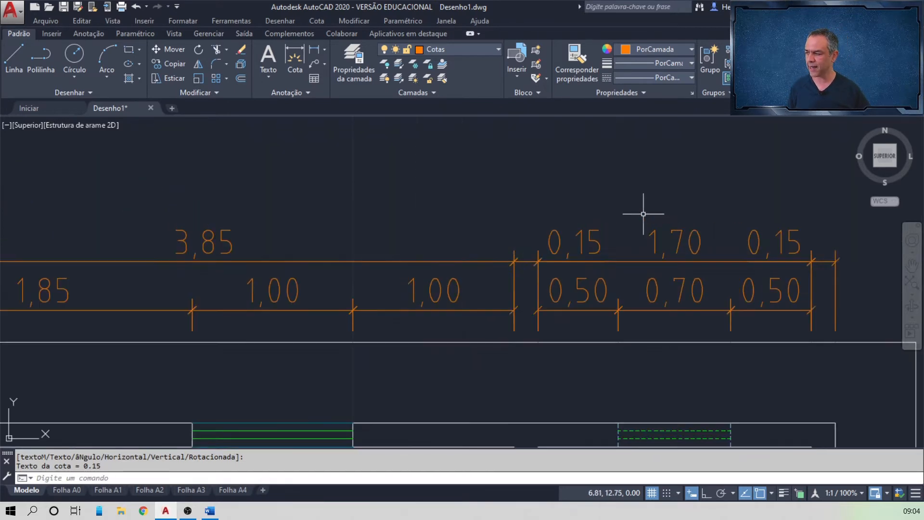
{"action": "scroll", "coordinate": [643, 214], "scroll_direction": "down", "scroll_amount": 2}
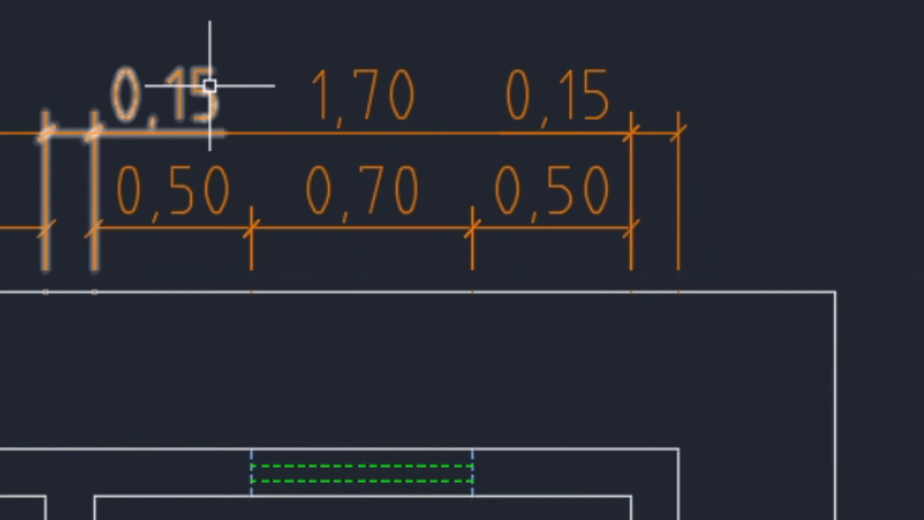
{"action": "left_click", "coordinate": [211, 83]}
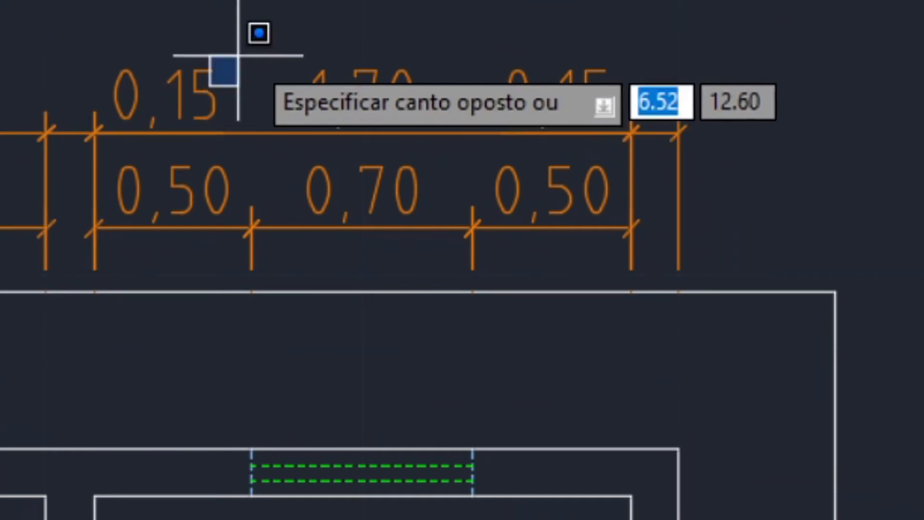
{"action": "left_click", "coordinate": [223, 57]}
{"action": "left_click", "coordinate": [199, 77]}
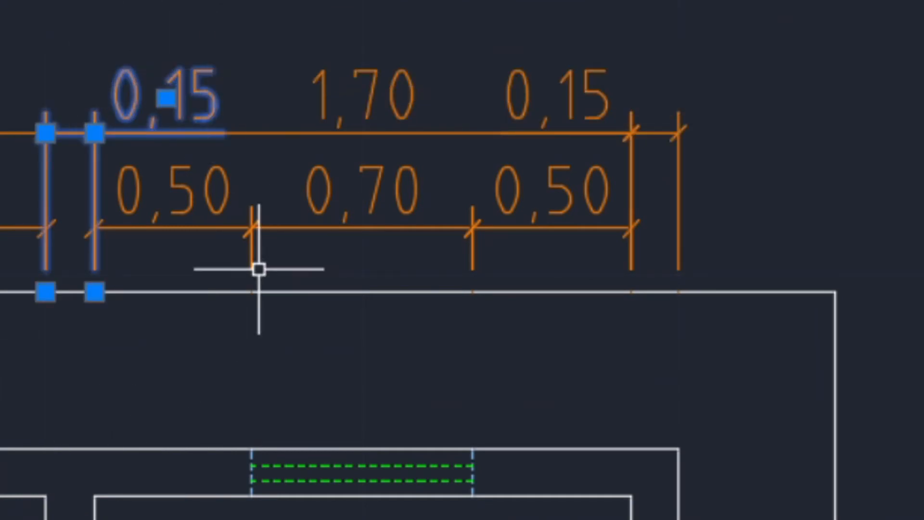
{"action": "left_click", "coordinate": [95, 292]}
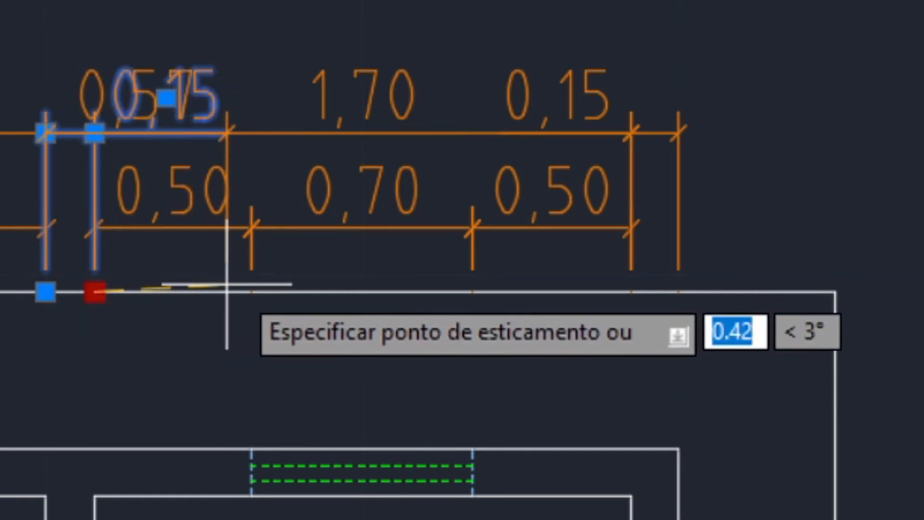
{"action": "left_click", "coordinate": [252, 451]}
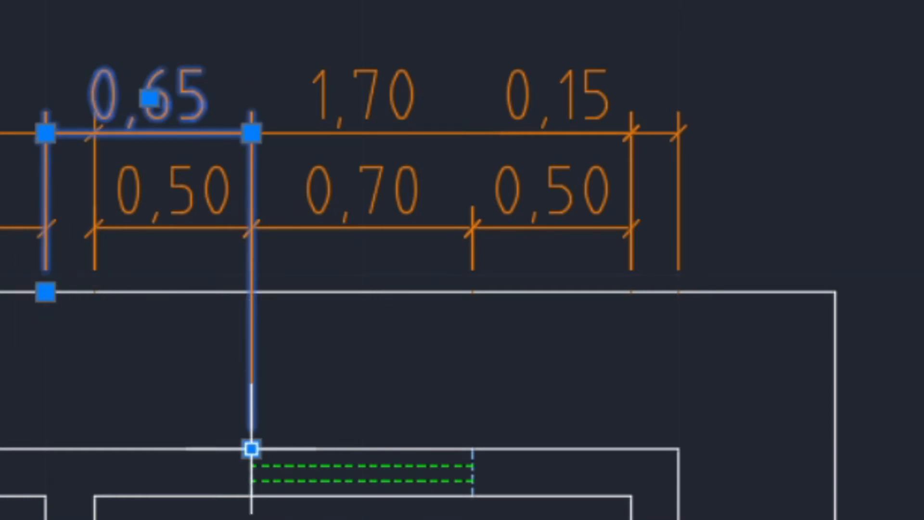
Return the Cozinha–Banho wall dimension's right origin to the eave line, in line with Banho's inner wall face
{"action": "left_click", "coordinate": [251, 449]}
{"action": "left_click", "coordinate": [251, 292]}
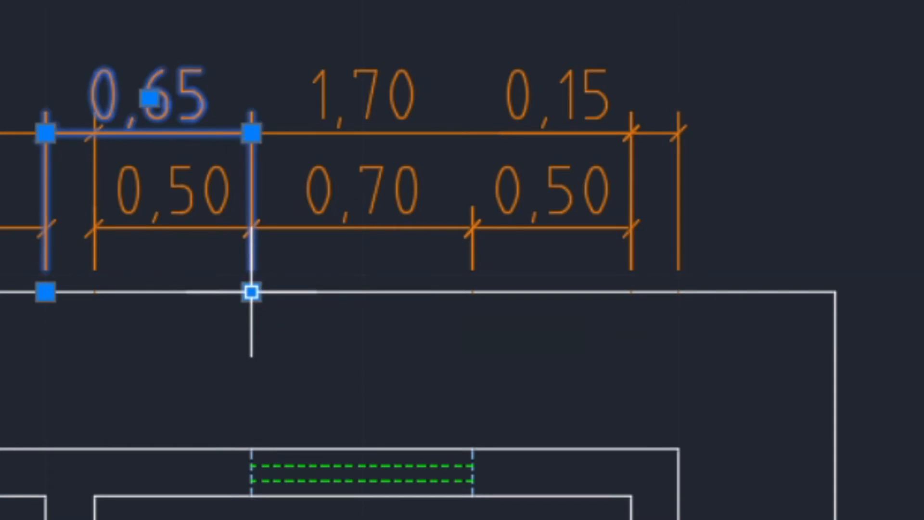
{"action": "left_click", "coordinate": [252, 291]}
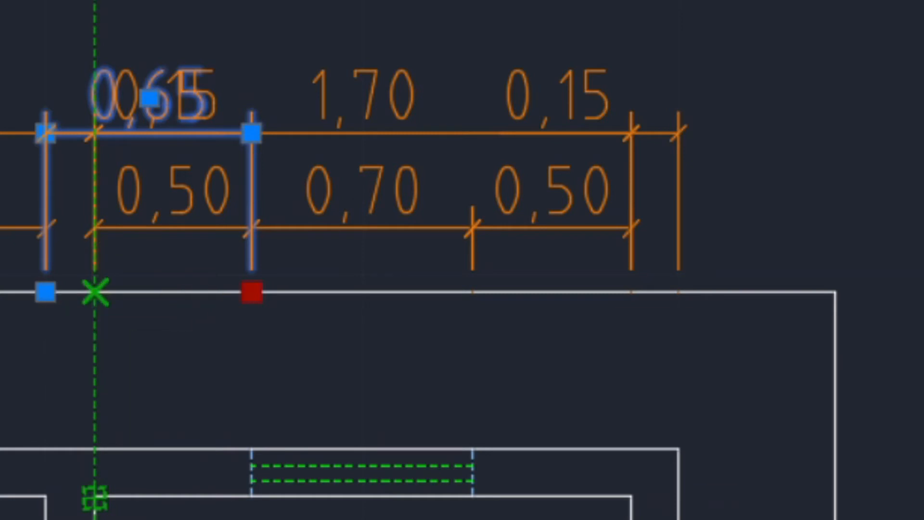
{"action": "left_click", "coordinate": [95, 292]}
{"action": "key", "text": "Escape"}
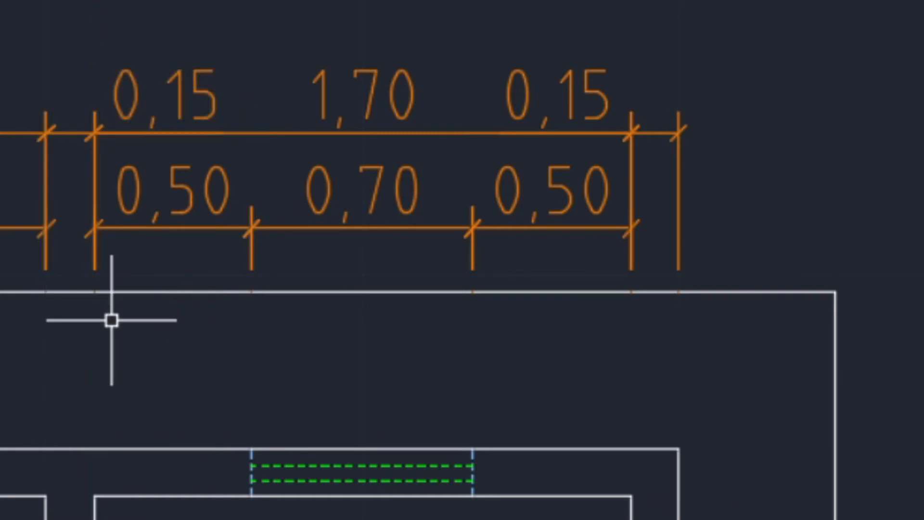
Move the Cozinha–Banho wall dimension's text with a leader, aligned with the raised text of the left wall dimension
{"action": "left_click", "coordinate": [89, 131]}
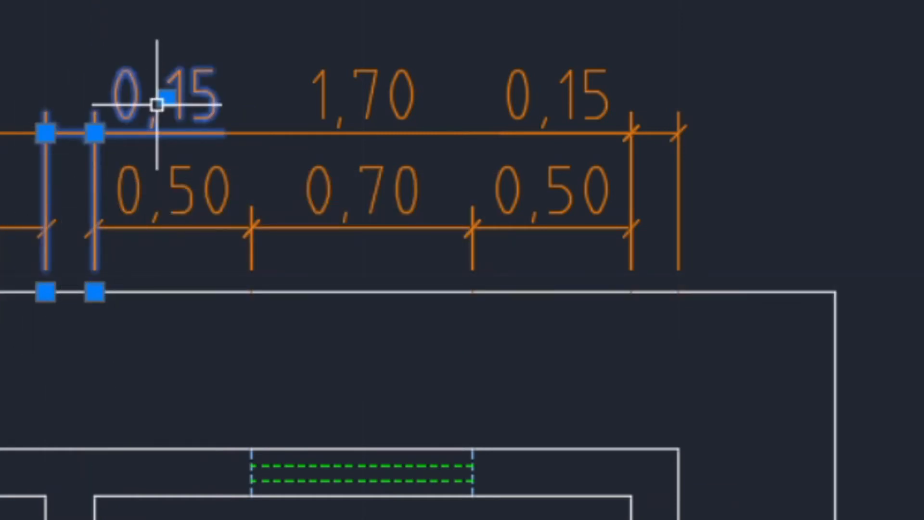
{"action": "mouse_move", "coordinate": [167, 99]}
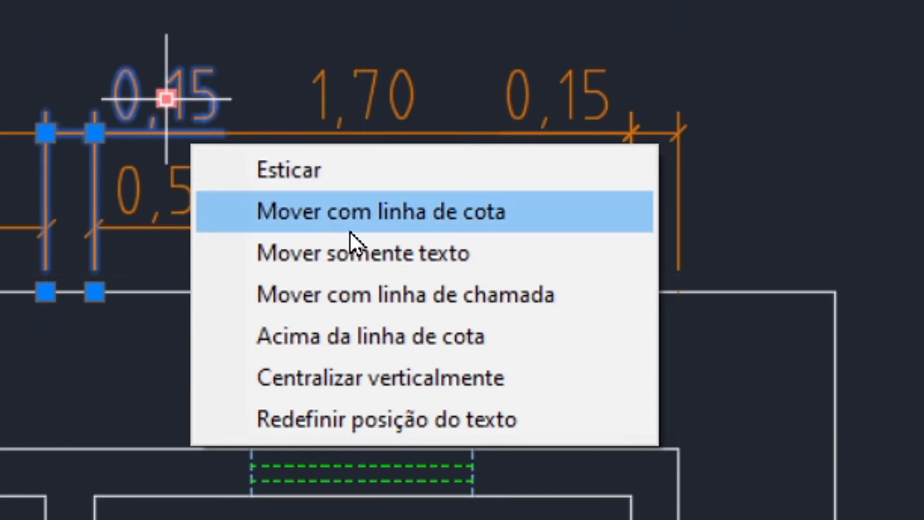
{"action": "left_click", "coordinate": [440, 305]}
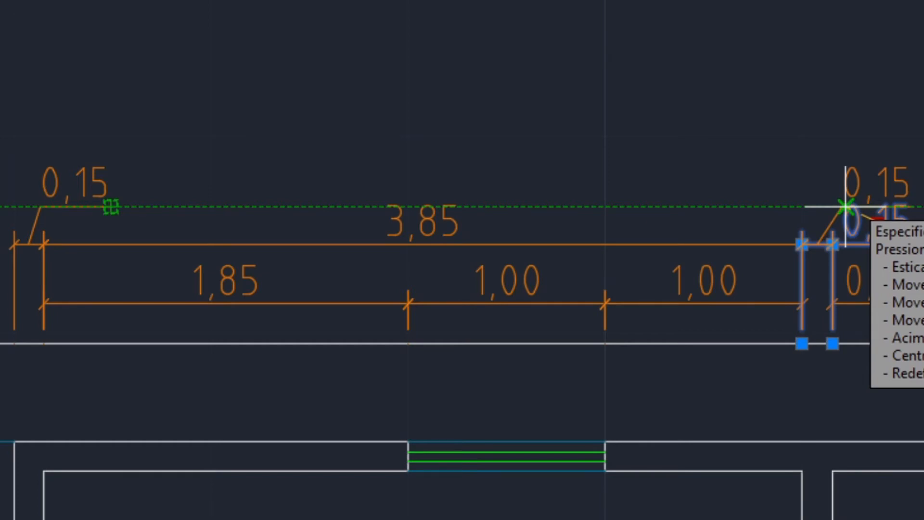
{"action": "left_click", "coordinate": [846, 207]}
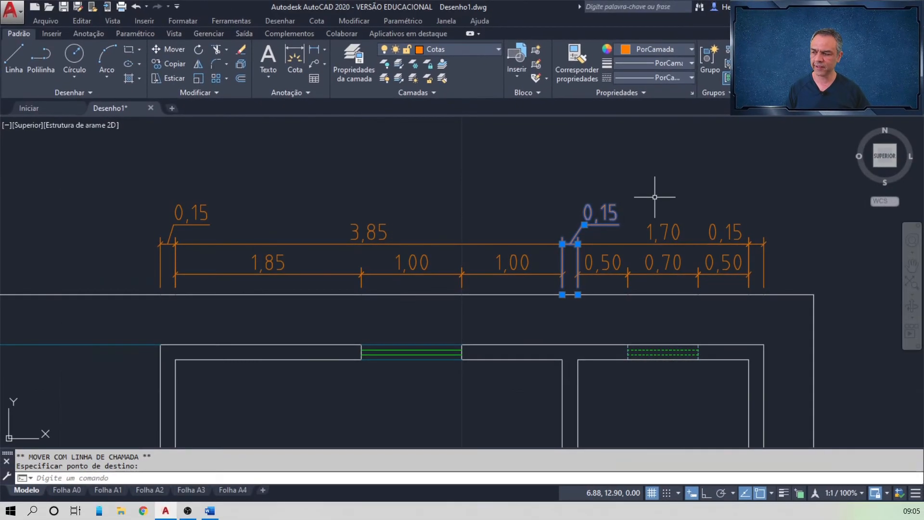
{"action": "key", "text": "Escape"}
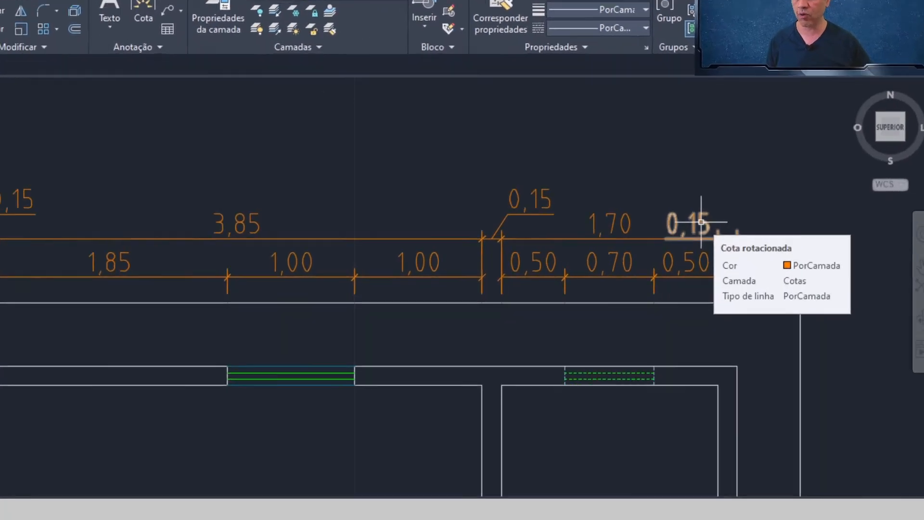
Move the text of Banho's right wall dimension with a leader, level with the other raised wall texts
{"action": "left_click", "coordinate": [735, 231]}
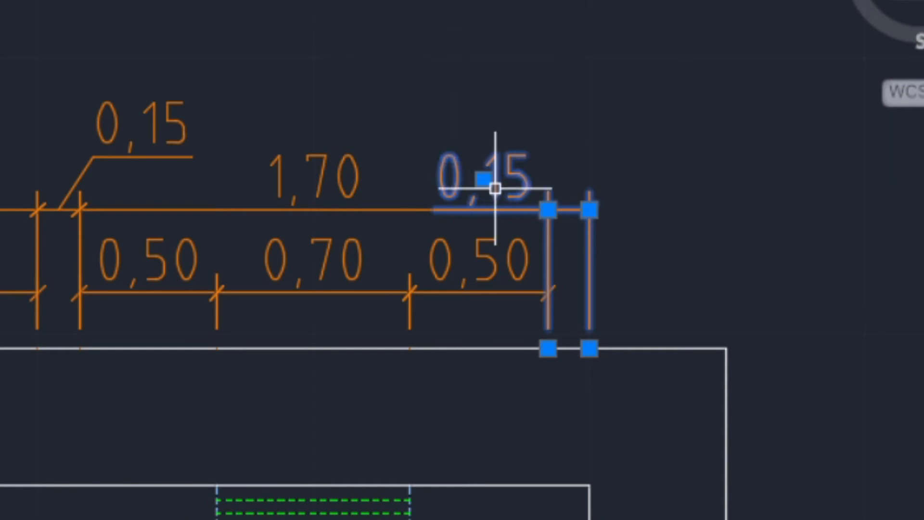
{"action": "mouse_move", "coordinate": [484, 180]}
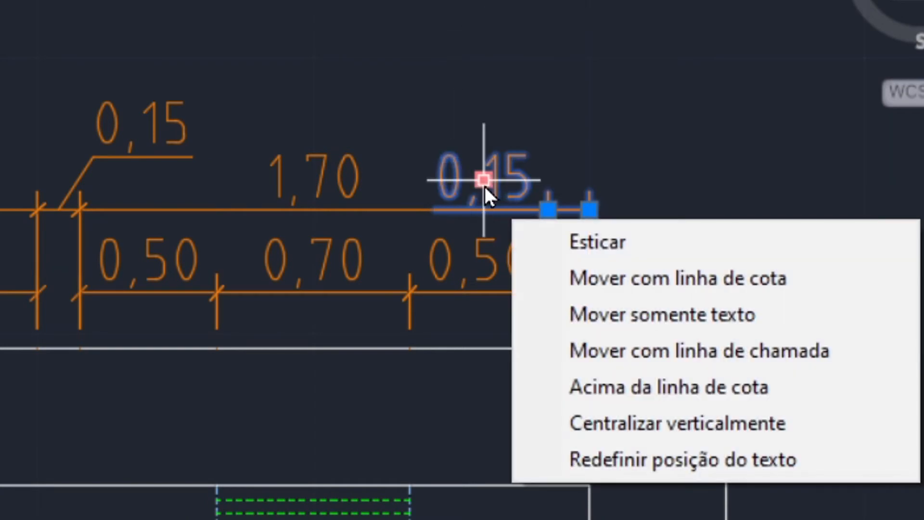
{"action": "left_click", "coordinate": [665, 356]}
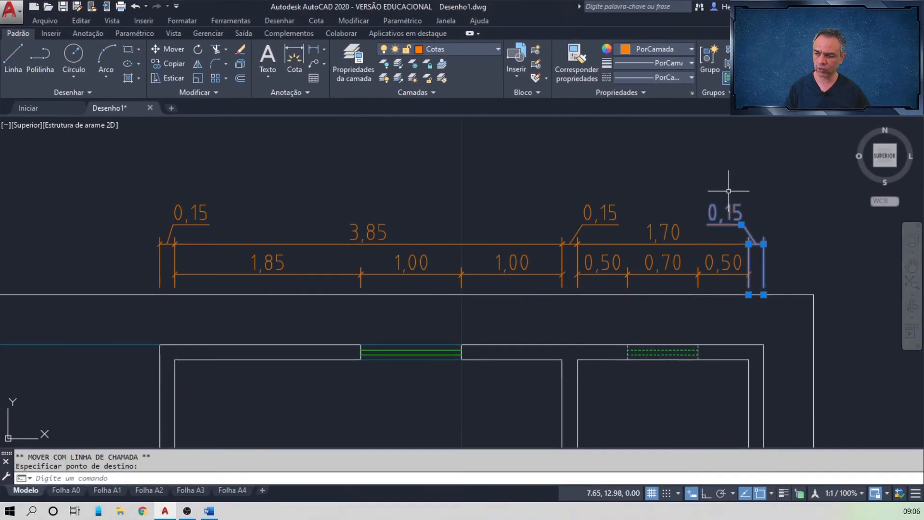
{"action": "key", "text": "Escape"}
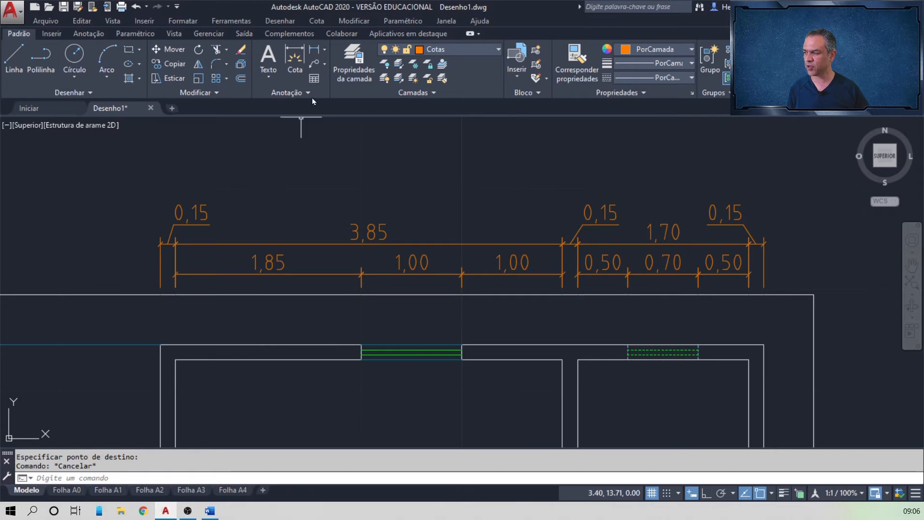
Add a linear dimension between the house's outer wall faces, placed 0.5 at 90° from the right end of the second dimension row
{"action": "left_click", "coordinate": [316, 51]}
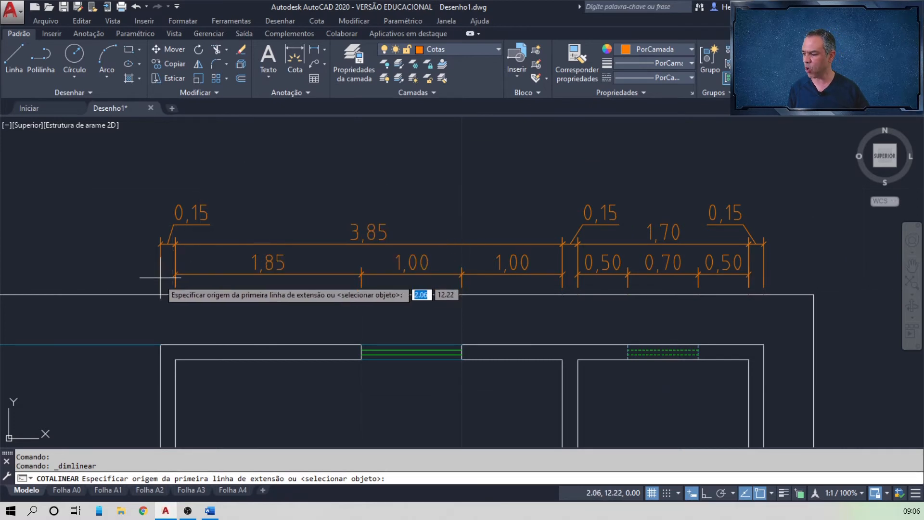
{"action": "left_click", "coordinate": [160, 345]}
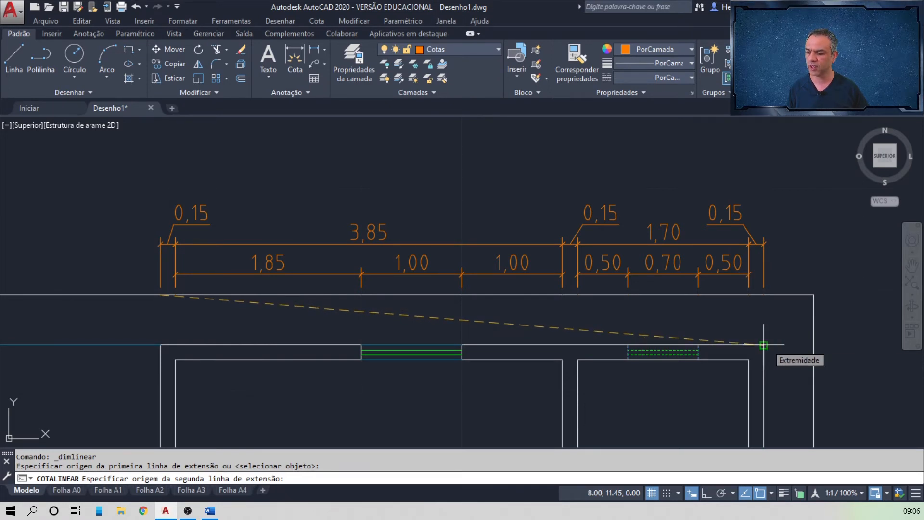
{"action": "left_click", "coordinate": [763, 345]}
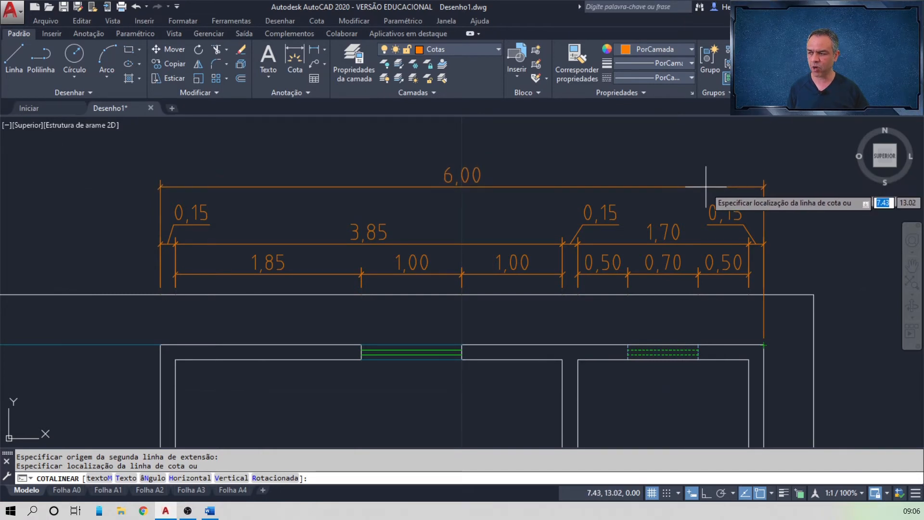
{"action": "type", "text": "d"}
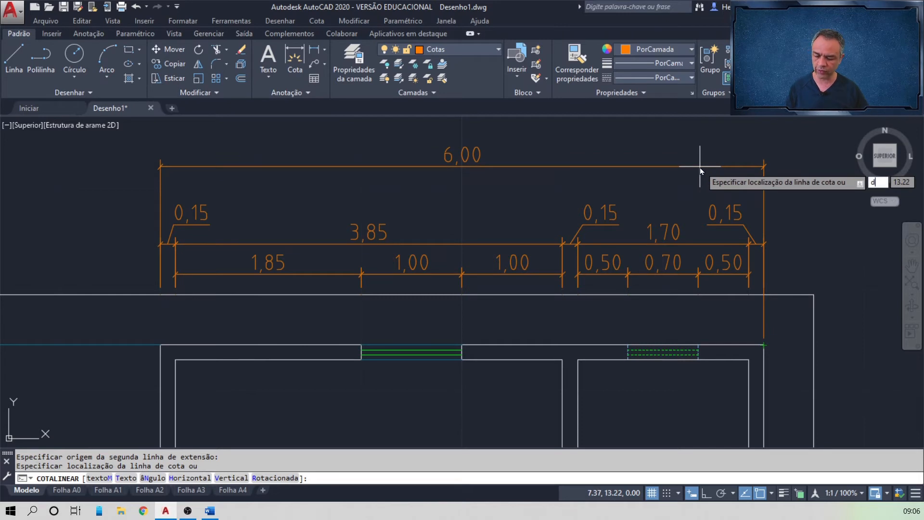
{"action": "type", "text": "e"}
{"action": "key", "text": "Return"}
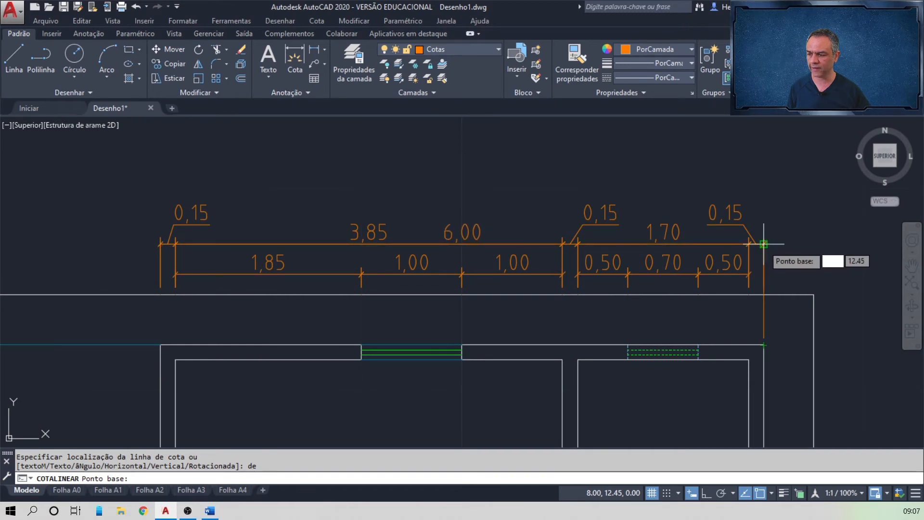
{"action": "left_click", "coordinate": [764, 245]}
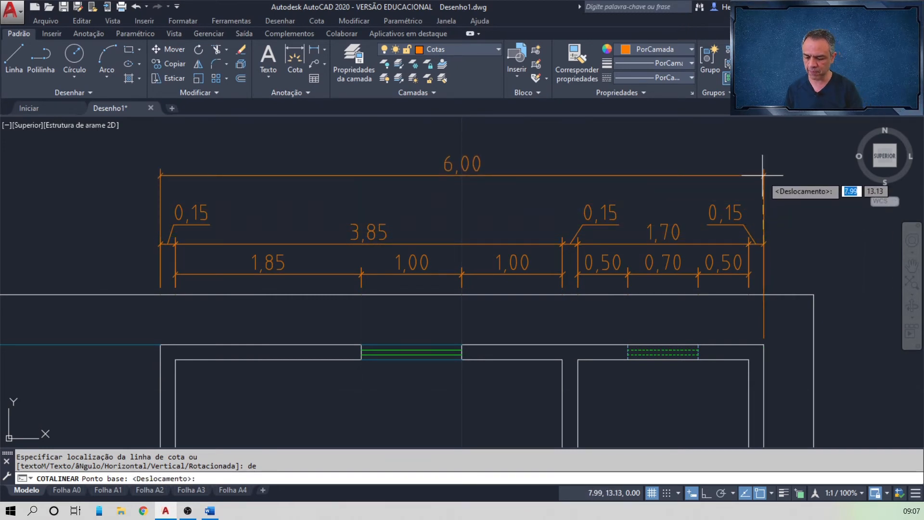
{"action": "key", "text": "F8"}
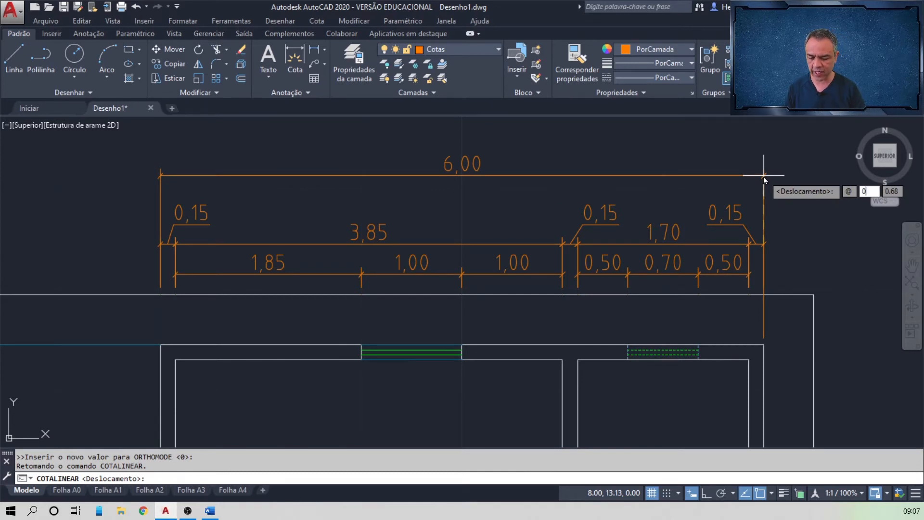
{"action": "key", "text": "Tab"}
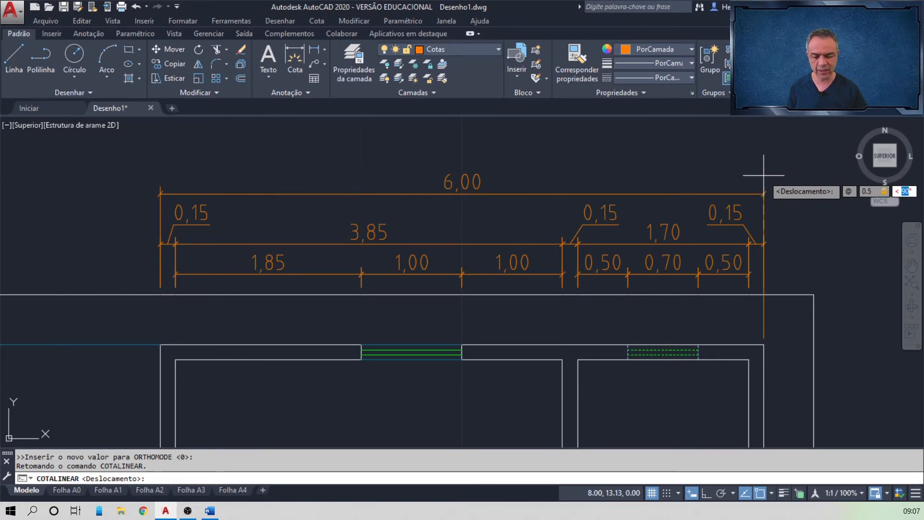
{"action": "type", "text": "90"}
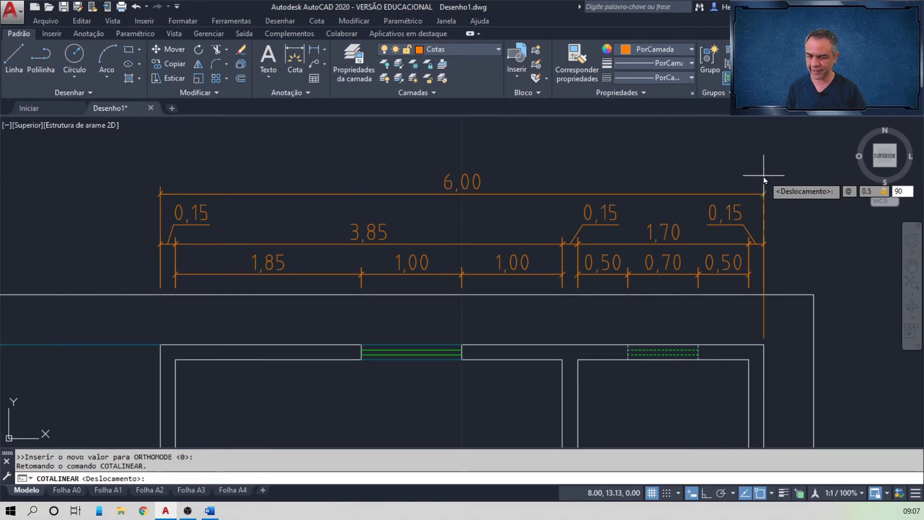
{"action": "key", "text": "Return"}
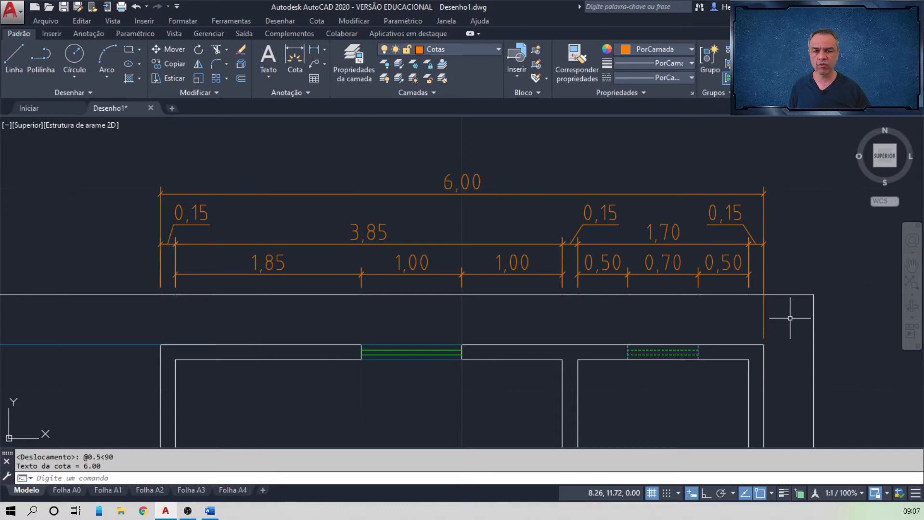
Move the right origin of the overall exterior dimension to the eave line, in line with the house's outer wall face
{"action": "left_click", "coordinate": [480, 195]}
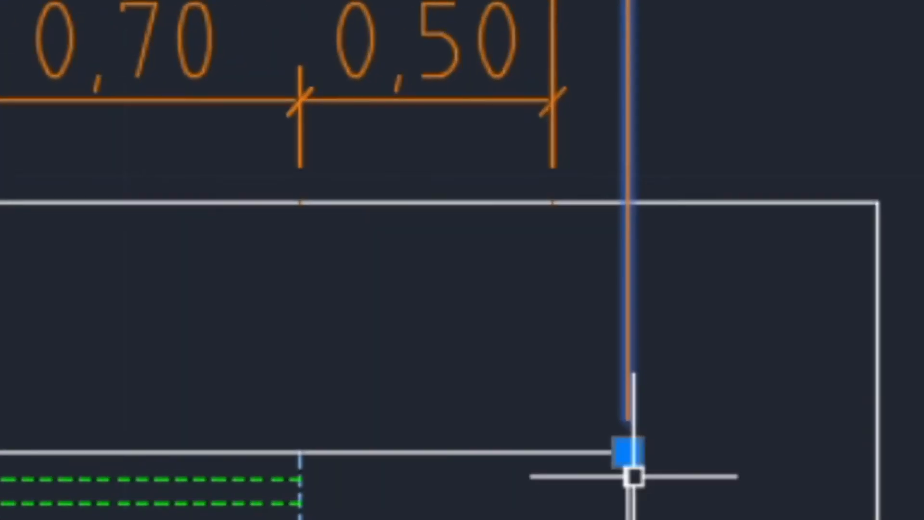
{"action": "left_click", "coordinate": [628, 452]}
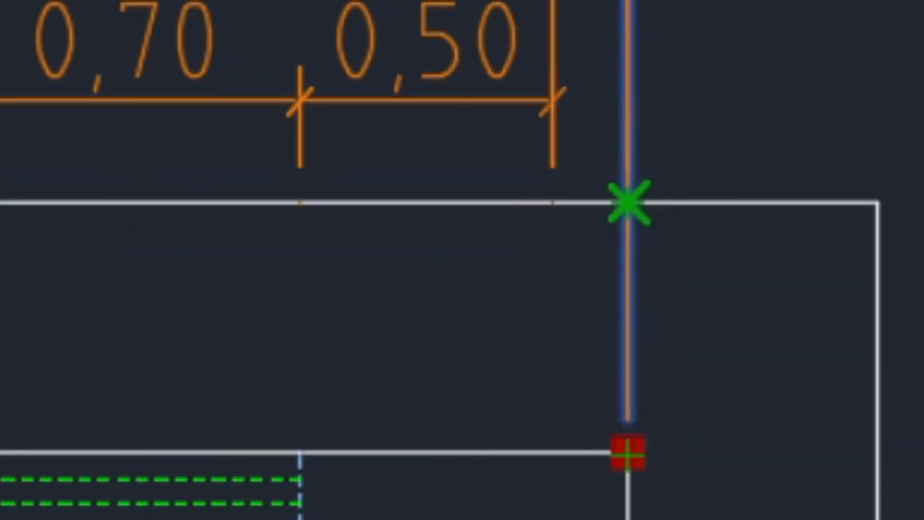
{"action": "left_click", "coordinate": [628, 202]}
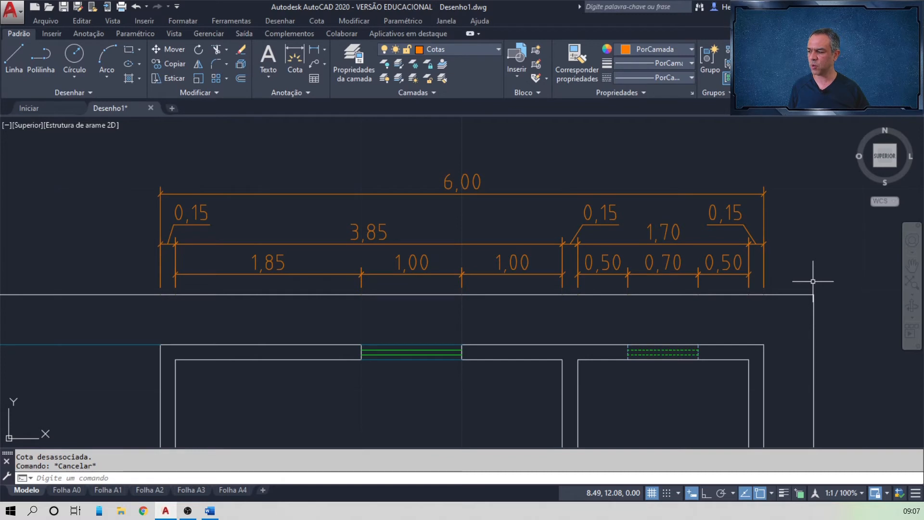
Add a vertical linear dimension for Dormitório's window with origins on the eave line, placed 0.3 at 0° from that line
{"action": "scroll", "coordinate": [813, 281], "scroll_direction": "down", "scroll_amount": 2}
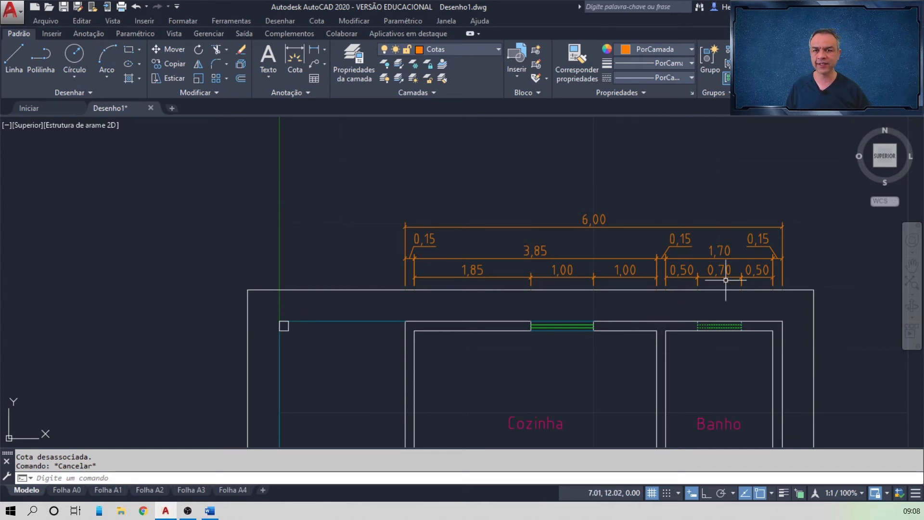
{"action": "scroll", "coordinate": [611, 299], "scroll_direction": "down", "scroll_amount": 2}
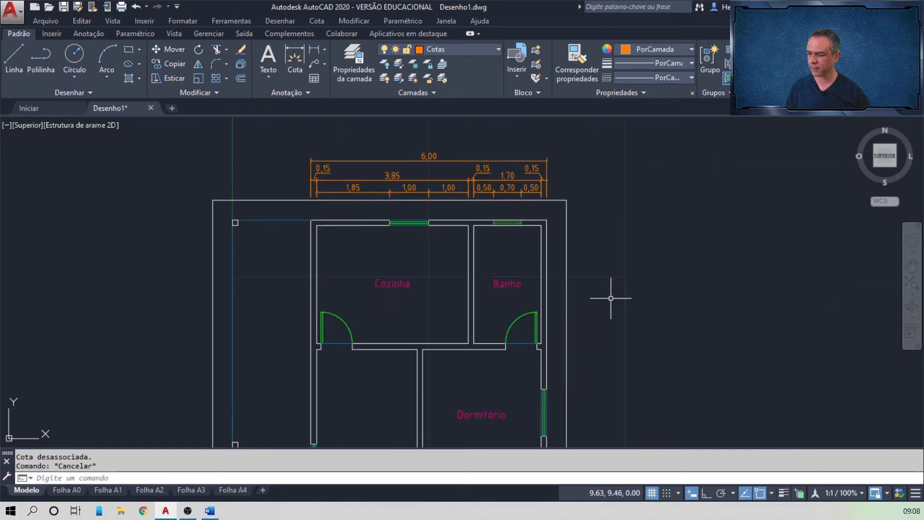
{"action": "middle_click", "coordinate": [611, 299]}
{"action": "middle_click", "coordinate": [610, 299]}
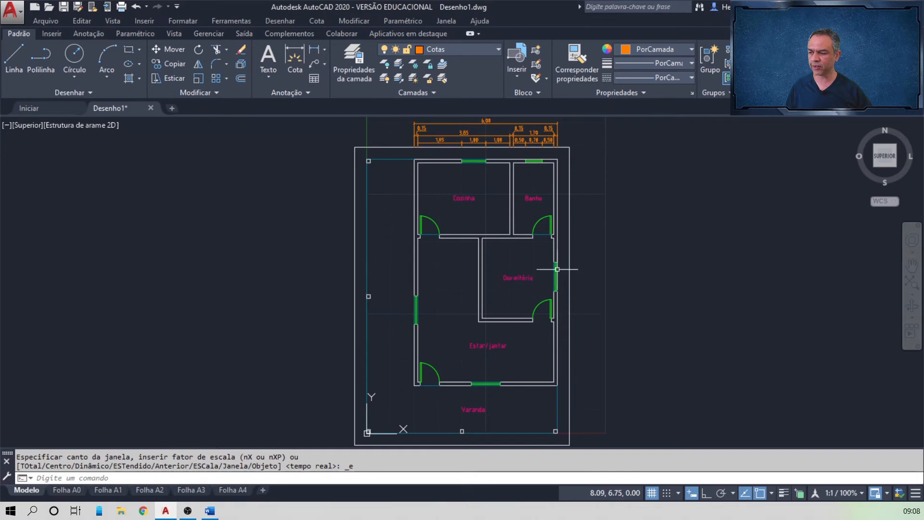
{"action": "mouse_move", "coordinate": [557, 269]}
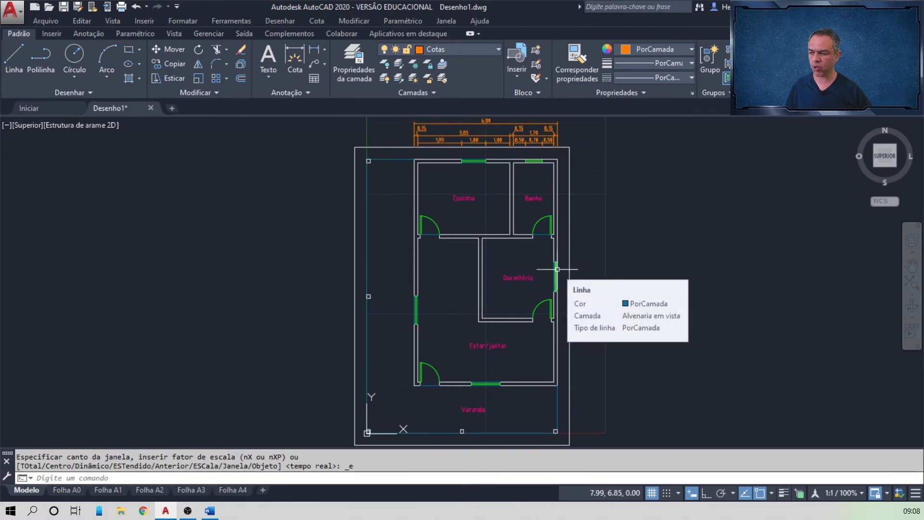
{"action": "scroll", "coordinate": [557, 270], "scroll_direction": "up", "scroll_amount": 6}
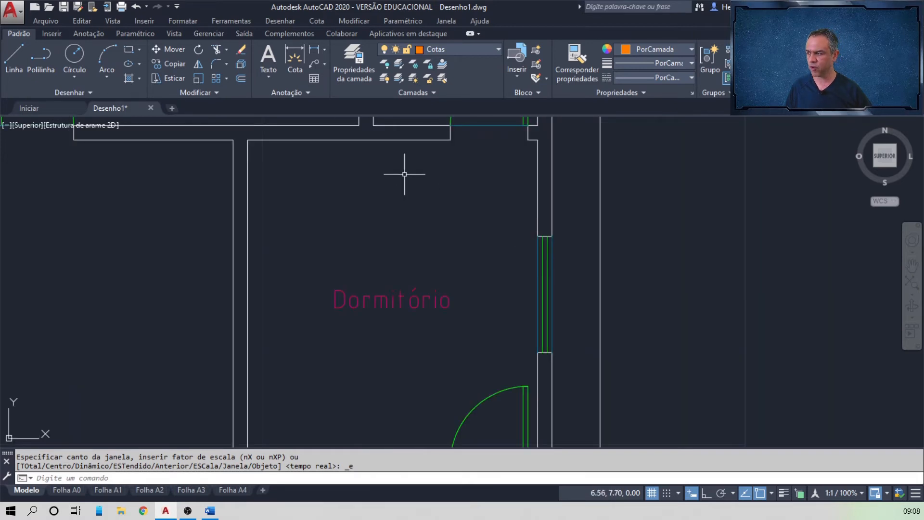
{"action": "left_click", "coordinate": [314, 49]}
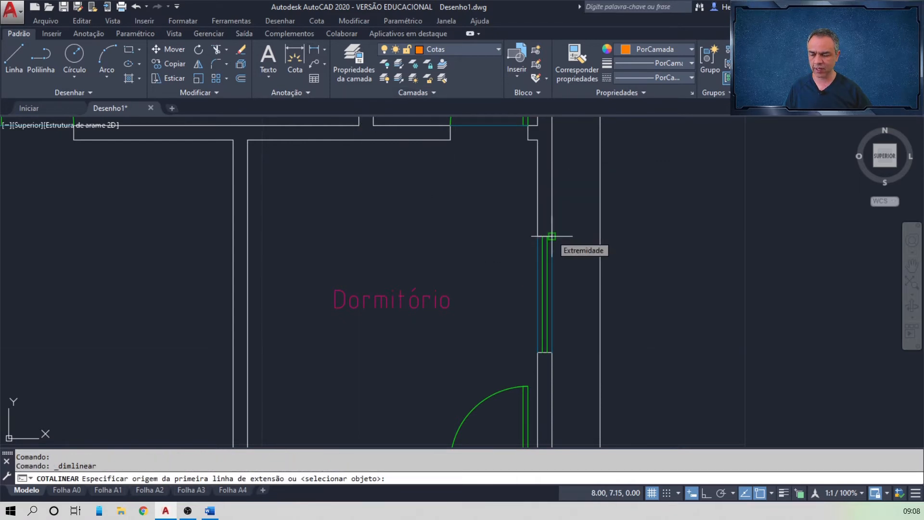
{"action": "left_click", "coordinate": [599, 236]}
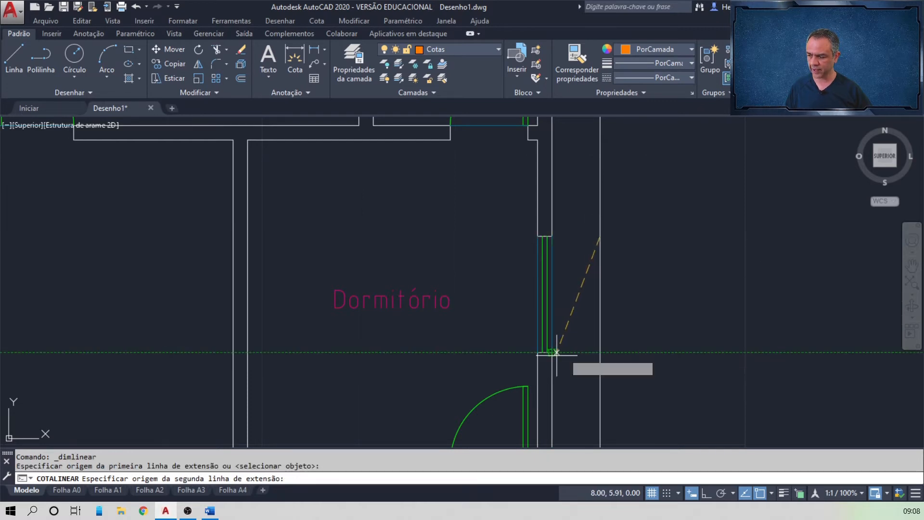
{"action": "left_click", "coordinate": [599, 352]}
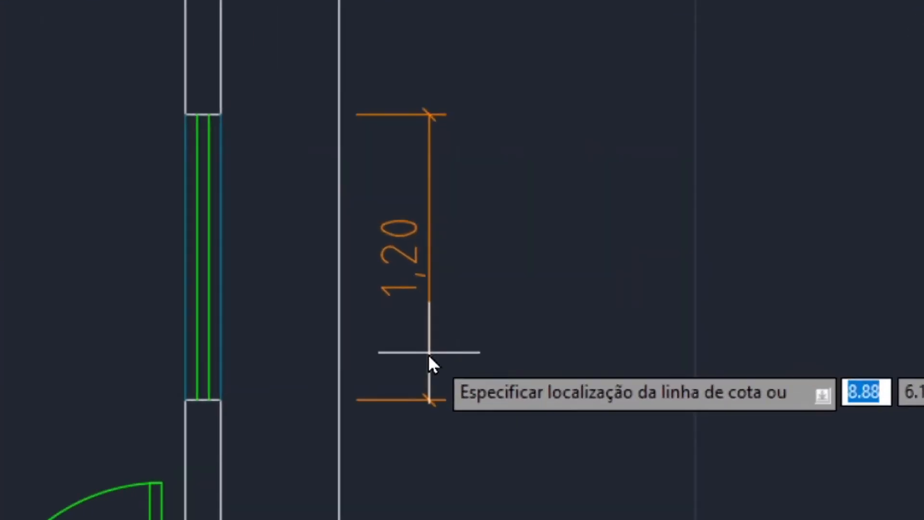
{"action": "type", "text": "de"}
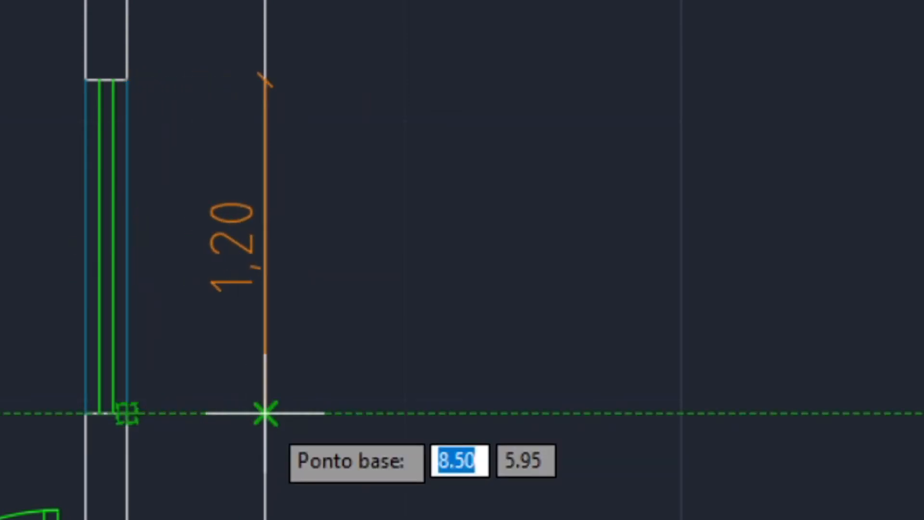
{"action": "left_click", "coordinate": [265, 412]}
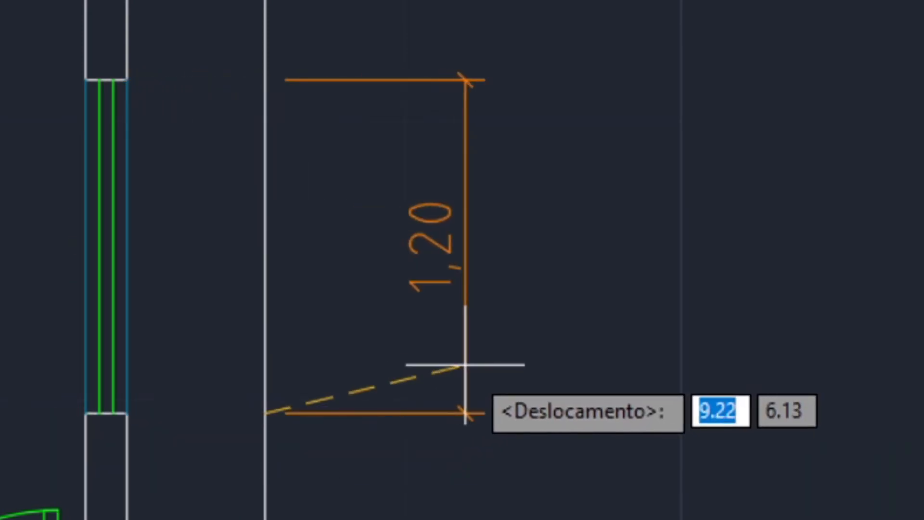
{"action": "type", "text": "@0.3"}
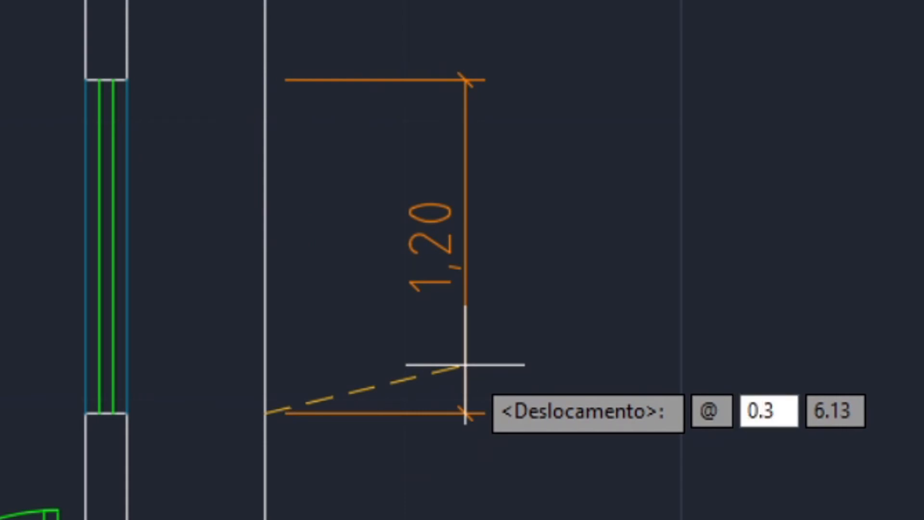
{"action": "key", "text": "Tab"}
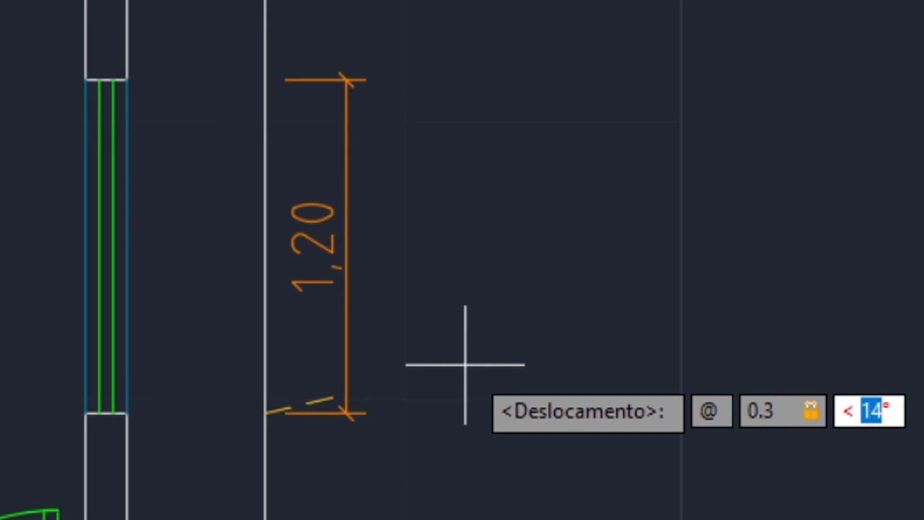
{"action": "type", "text": "0"}
{"action": "key", "text": "Return"}
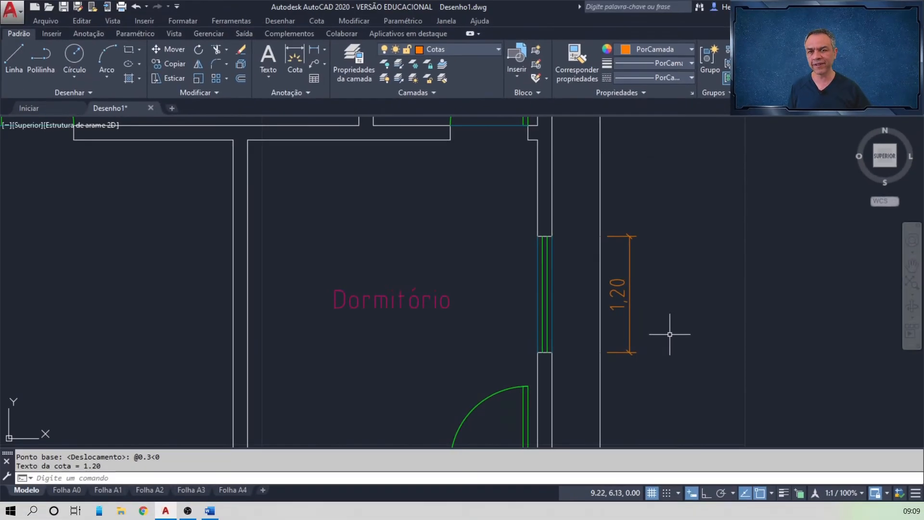
Add a linear dimension from Dormitório's upper inner wall face to the window's upper edge, aligned with the window dimension
{"action": "left_click", "coordinate": [319, 50]}
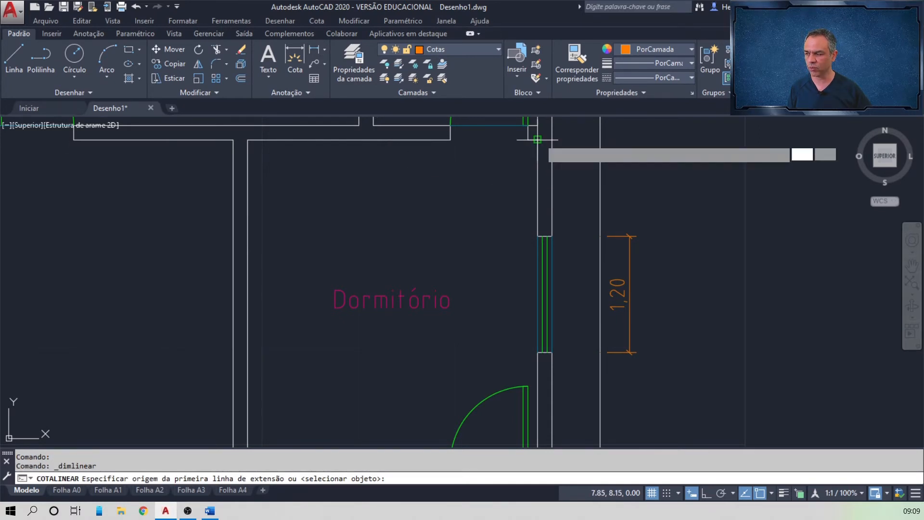
{"action": "left_click", "coordinate": [599, 140]}
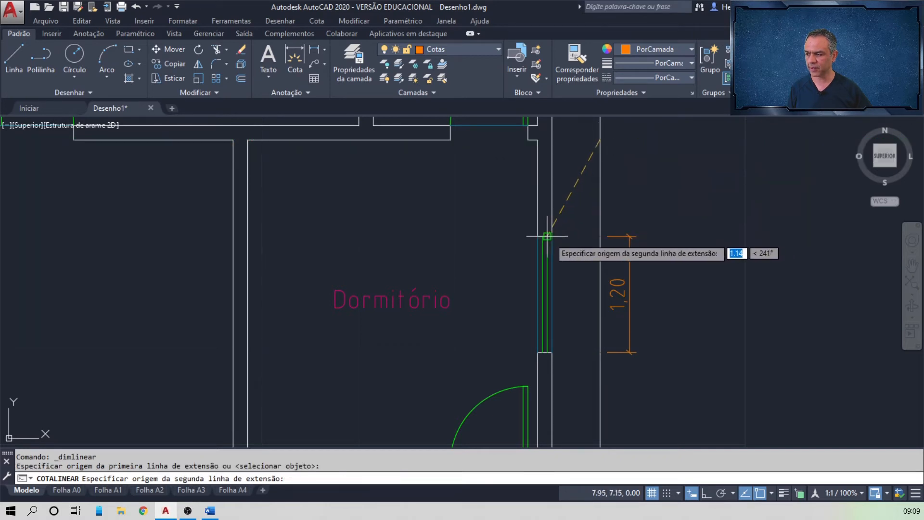
{"action": "left_click", "coordinate": [601, 236]}
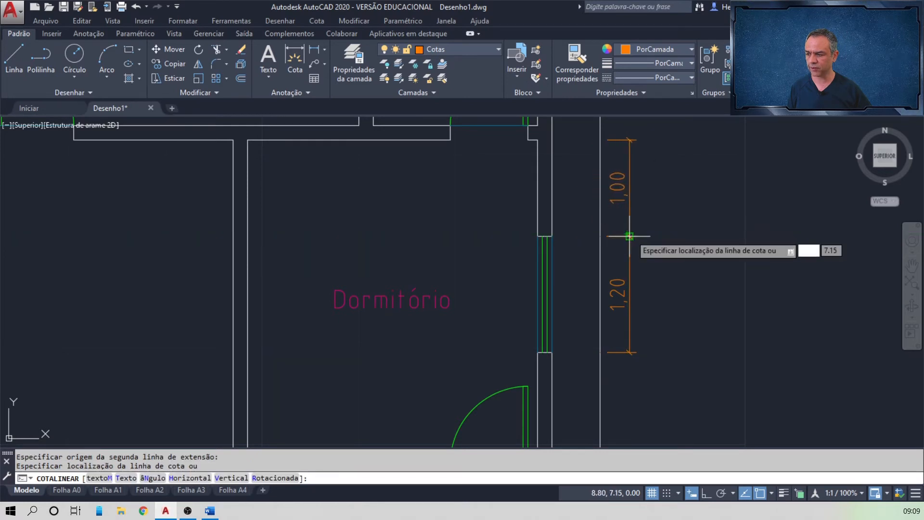
{"action": "left_click", "coordinate": [629, 236]}
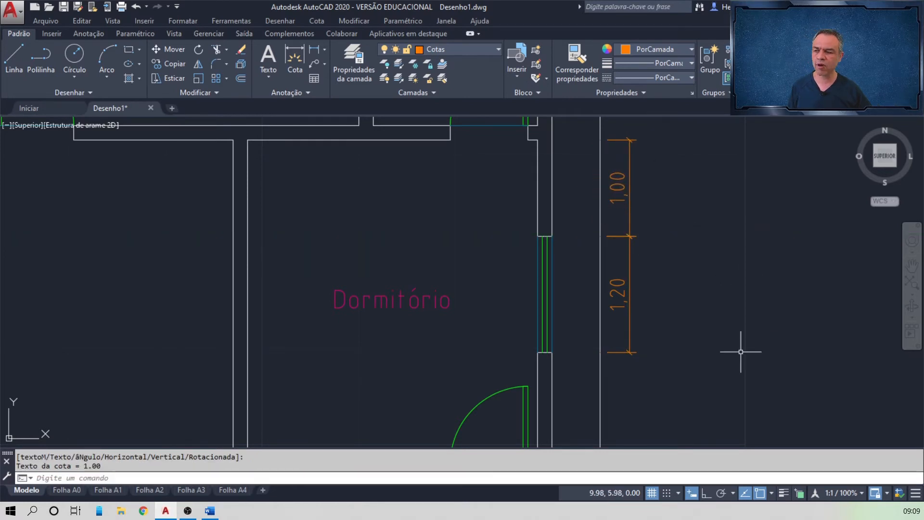
Add a linear dimension from the window's lower edge to Dormitório's lower inner wall face, aligned with the window dimension
{"action": "middle_click_drag", "start_coordinate": [724, 374], "coordinate": [679, 218]}
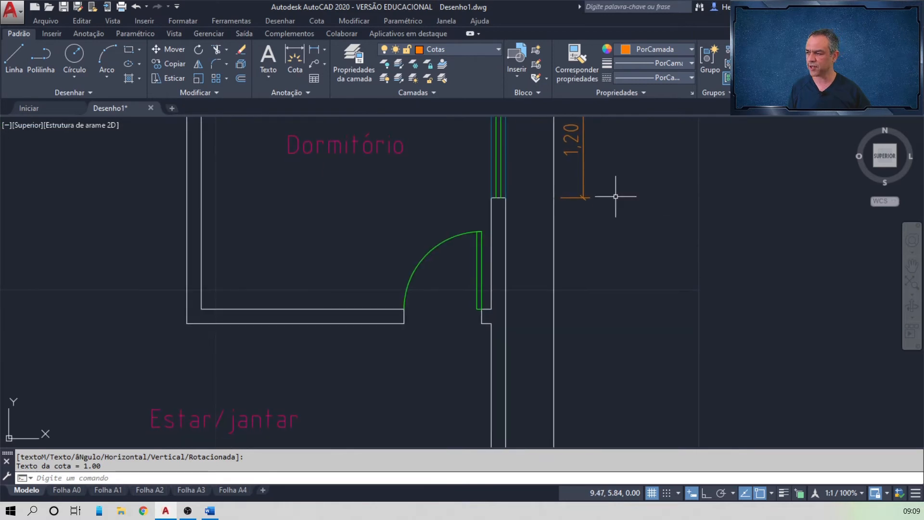
{"action": "left_click", "coordinate": [315, 52]}
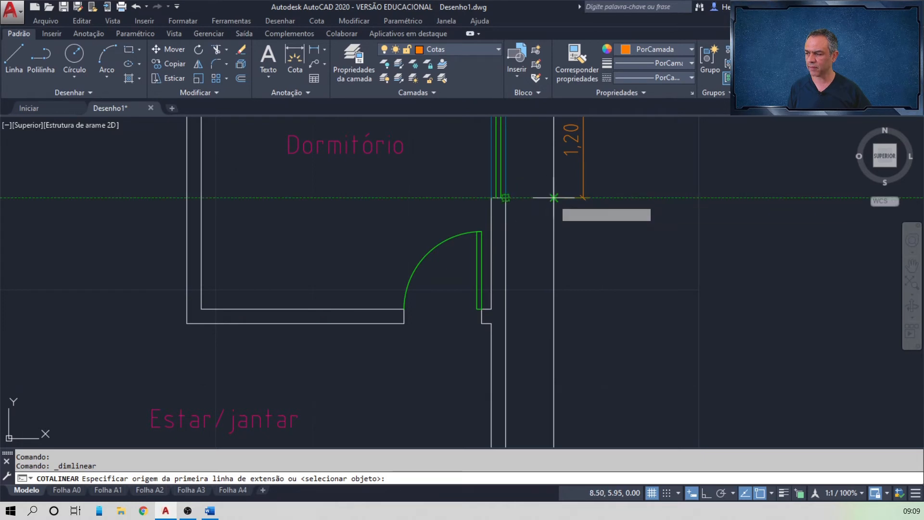
{"action": "left_click", "coordinate": [550, 198]}
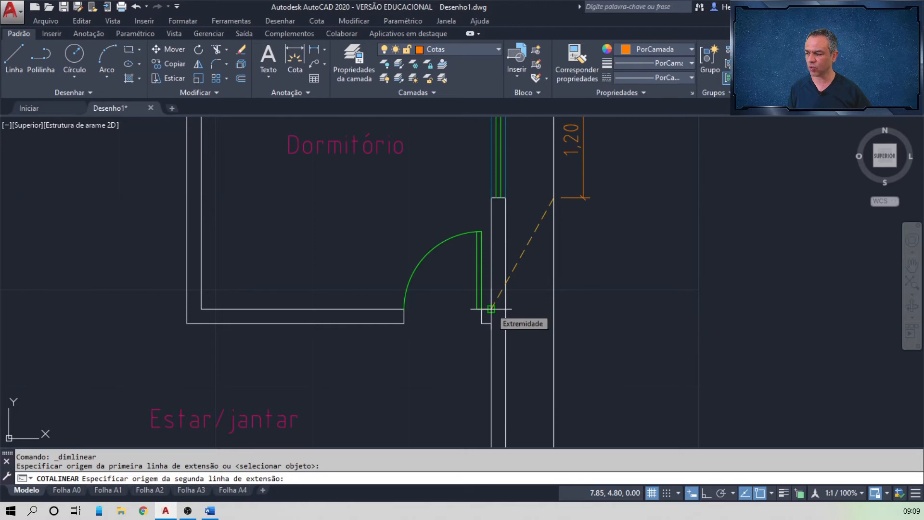
{"action": "left_click", "coordinate": [554, 309]}
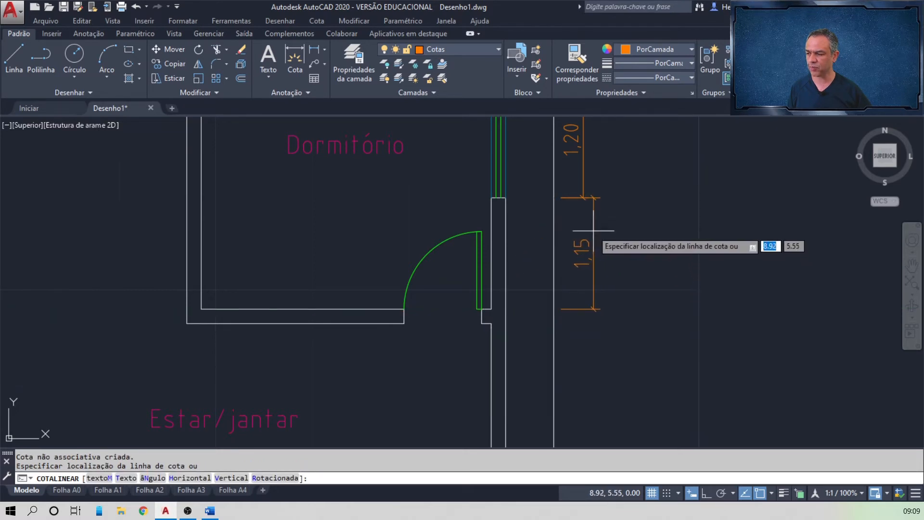
{"action": "left_click", "coordinate": [585, 199]}
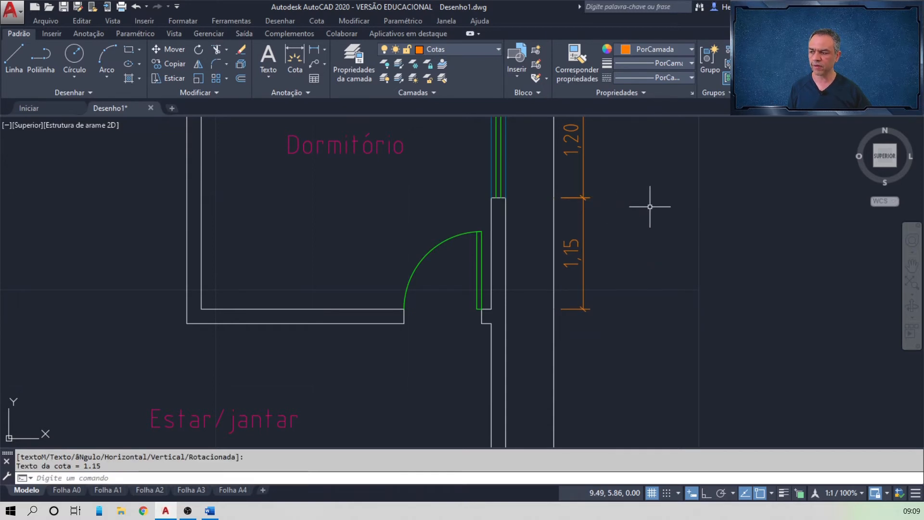
Add a vertical linear dimension between Dormitório's upper and lower inner wall faces, placed 0.3 at 0° from the partial dimension line
{"action": "scroll", "coordinate": [650, 207], "scroll_direction": "down", "scroll_amount": 2}
{"action": "middle_click_drag", "start_coordinate": [668, 168], "coordinate": [562, 247]}
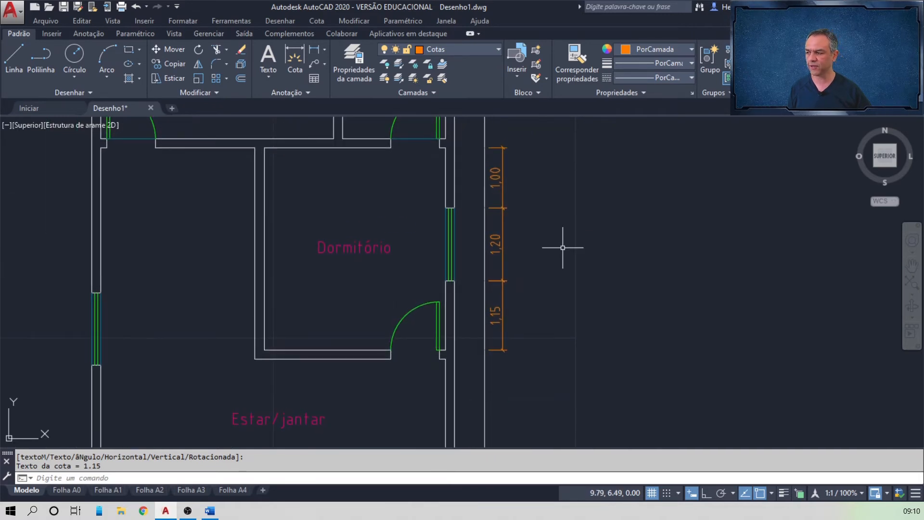
{"action": "left_click", "coordinate": [314, 51]}
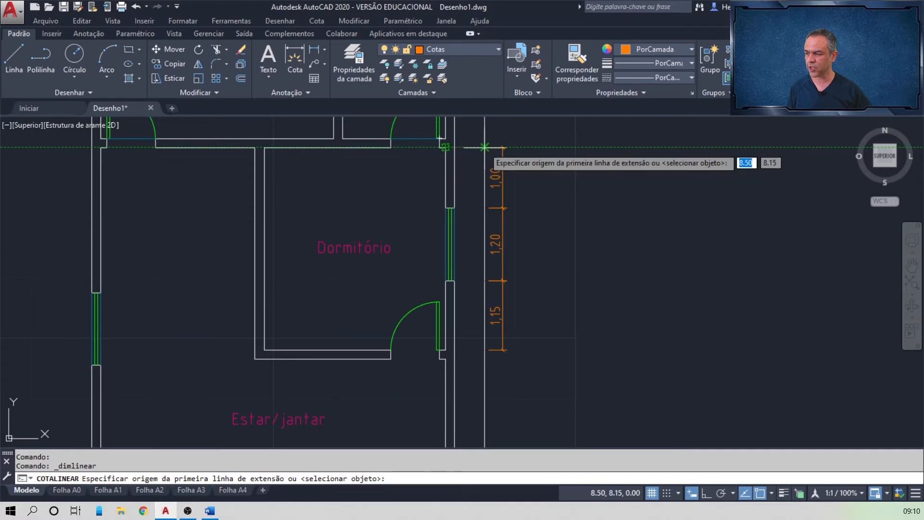
{"action": "left_click", "coordinate": [484, 147]}
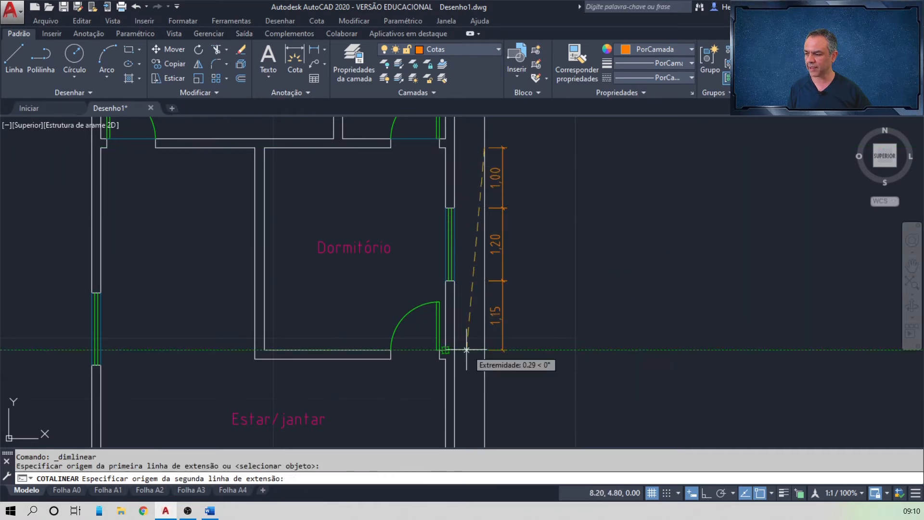
{"action": "left_click", "coordinate": [466, 349]}
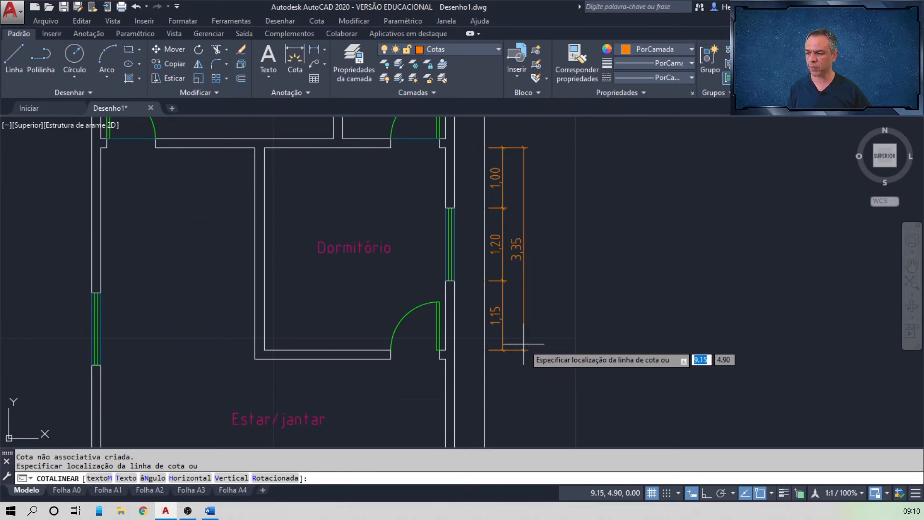
{"action": "type", "text": "de"}
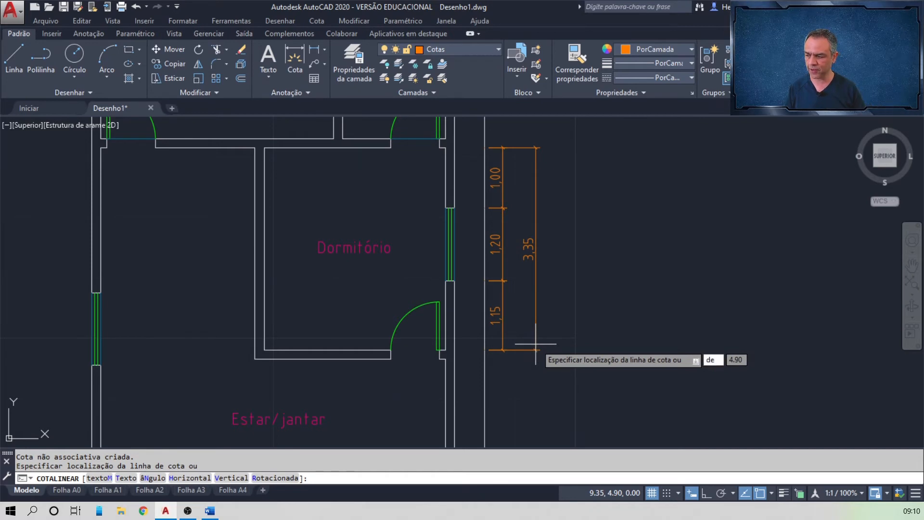
{"action": "key", "text": "Return"}
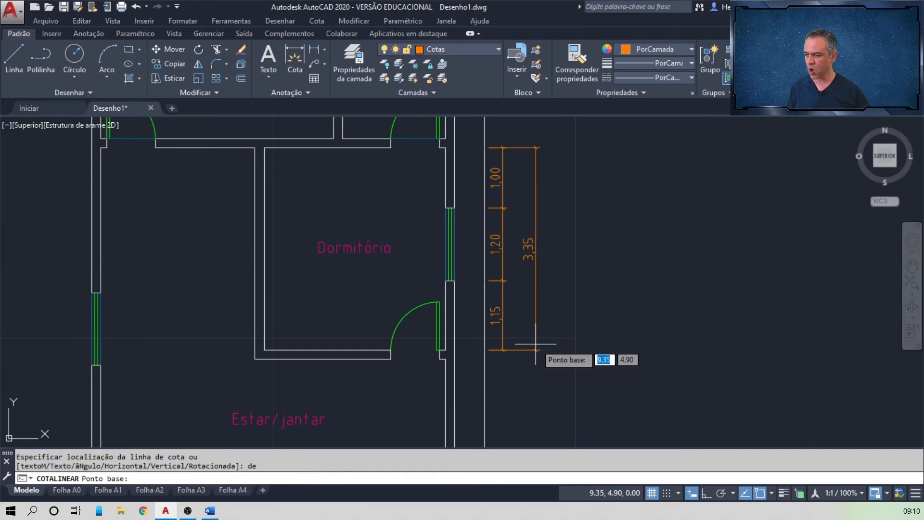
{"action": "scroll", "coordinate": [535, 344], "scroll_direction": "up", "scroll_amount": 5}
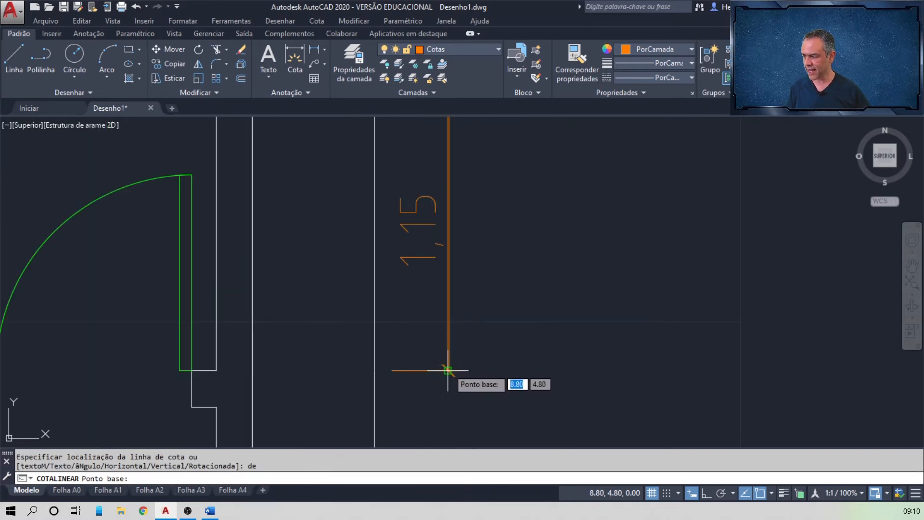
{"action": "left_click", "coordinate": [447, 370]}
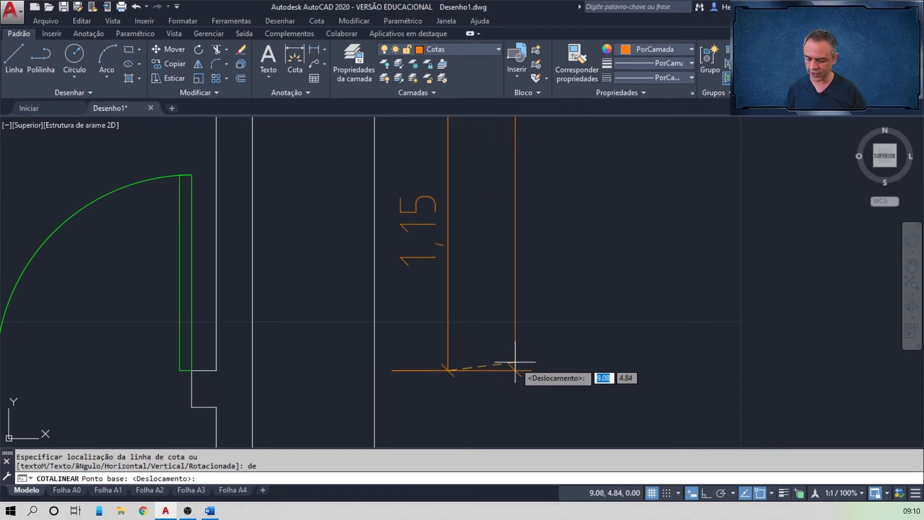
{"action": "key", "text": "F8"}
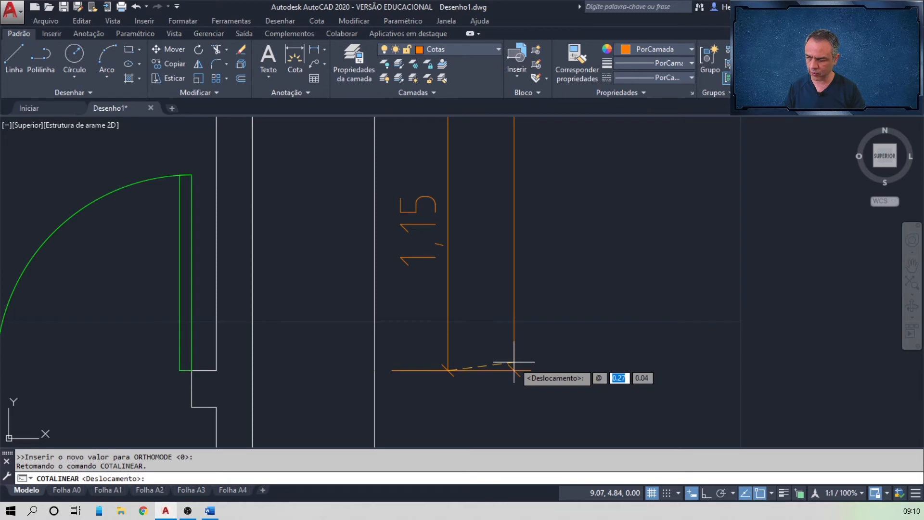
{"action": "type", "text": "0.3"}
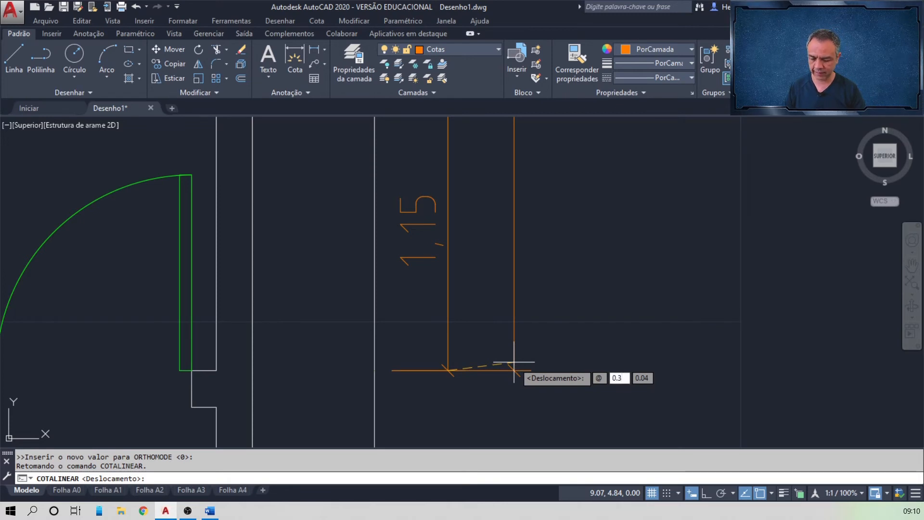
{"action": "type", "text": "<"}
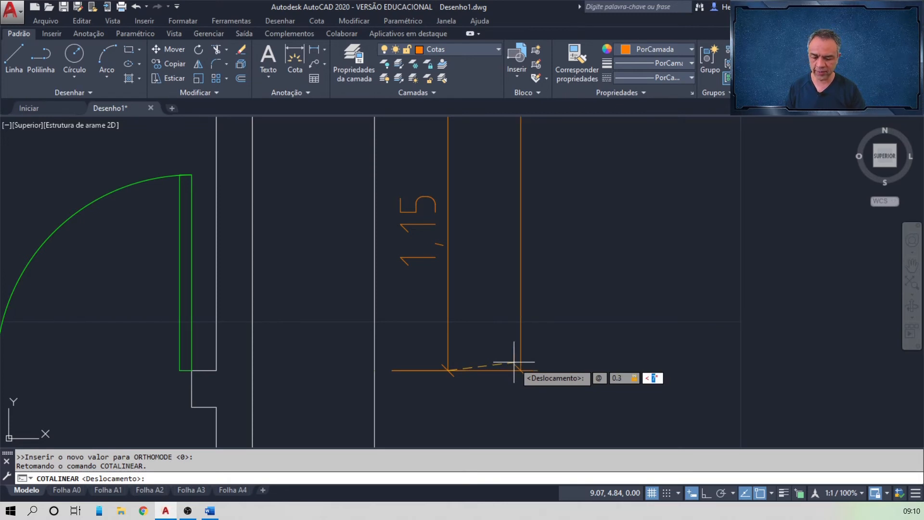
{"action": "key", "text": "Return"}
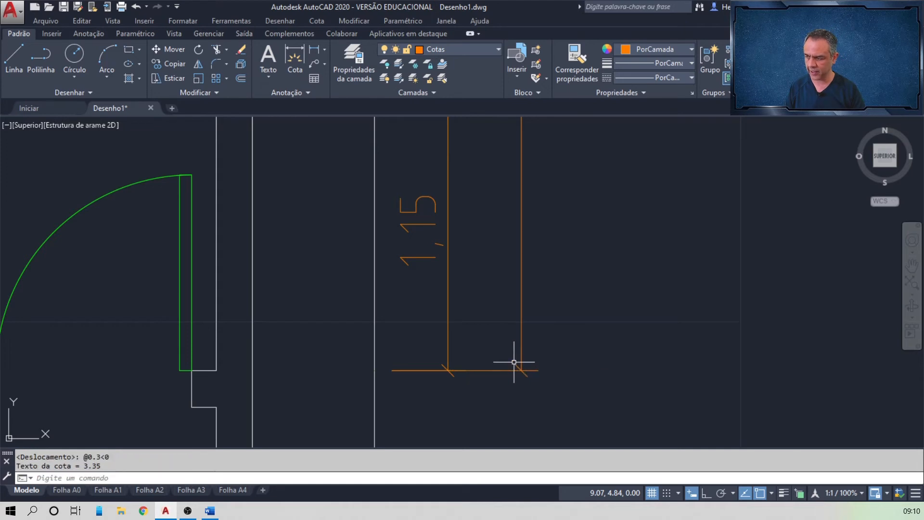
Add a vertical linear dimension between Banho's inner wall faces with origins on the eave line, aligned with Dormitório's room dimension
{"action": "scroll", "coordinate": [515, 354], "scroll_direction": "down", "scroll_amount": 3}
{"action": "middle_click_drag", "start_coordinate": [553, 249], "coordinate": [481, 325]}
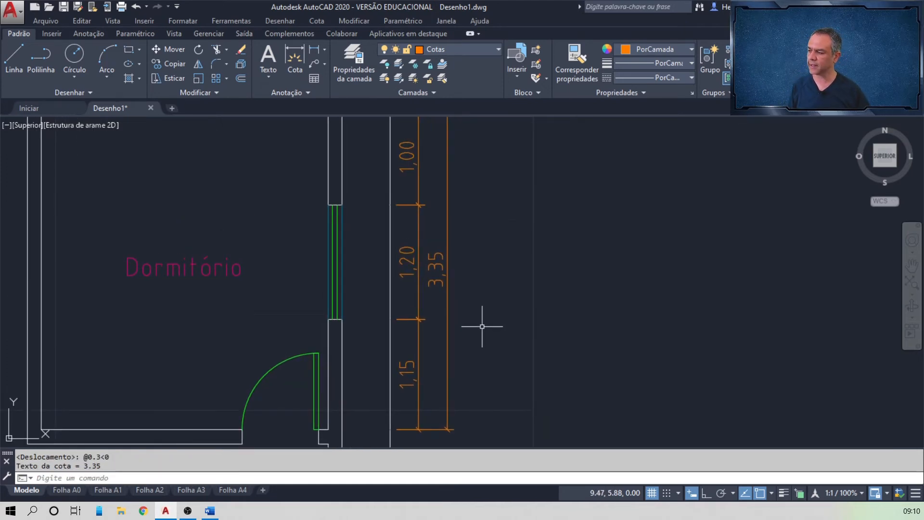
{"action": "scroll", "coordinate": [496, 297], "scroll_direction": "down", "scroll_amount": 2}
{"action": "middle_click_drag", "start_coordinate": [501, 185], "coordinate": [468, 322]}
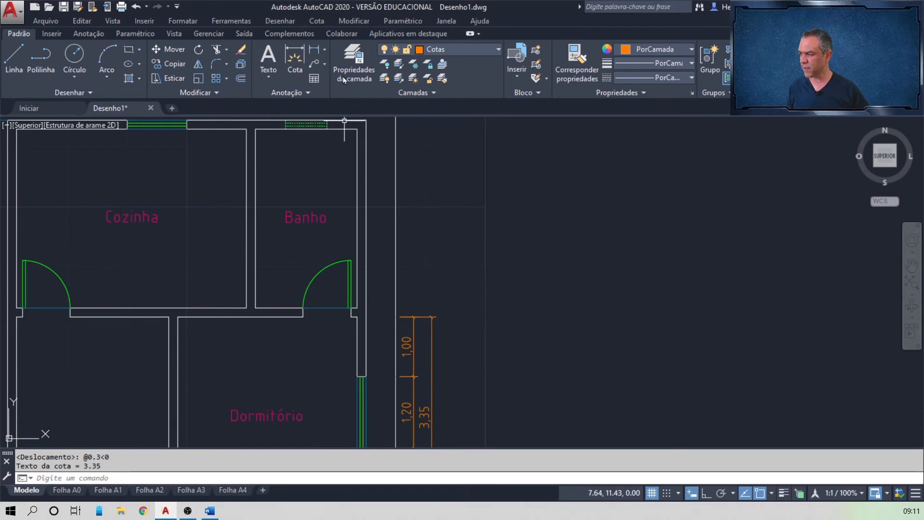
{"action": "left_click", "coordinate": [312, 53]}
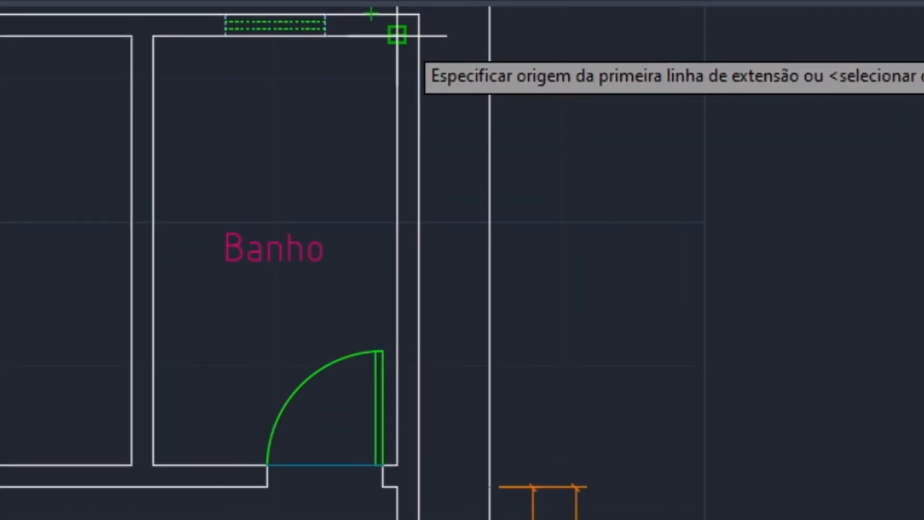
{"action": "left_click", "coordinate": [486, 44]}
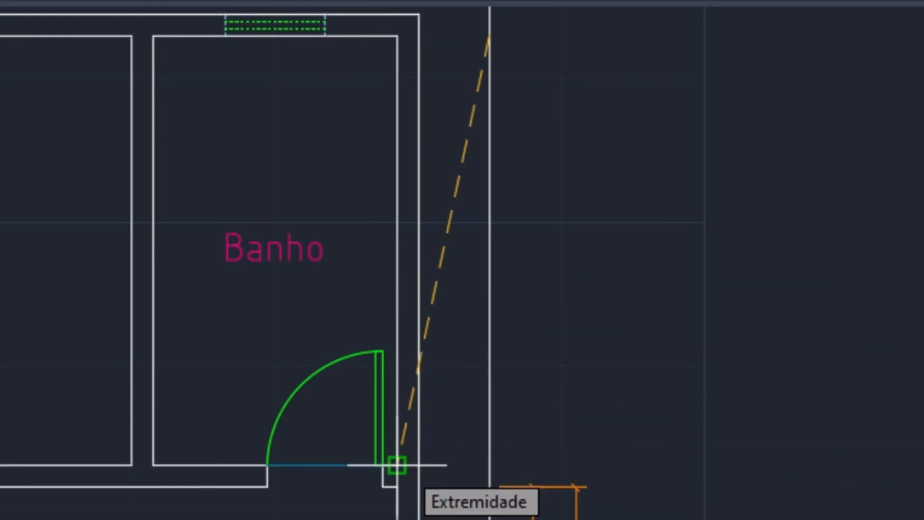
{"action": "left_click", "coordinate": [490, 465]}
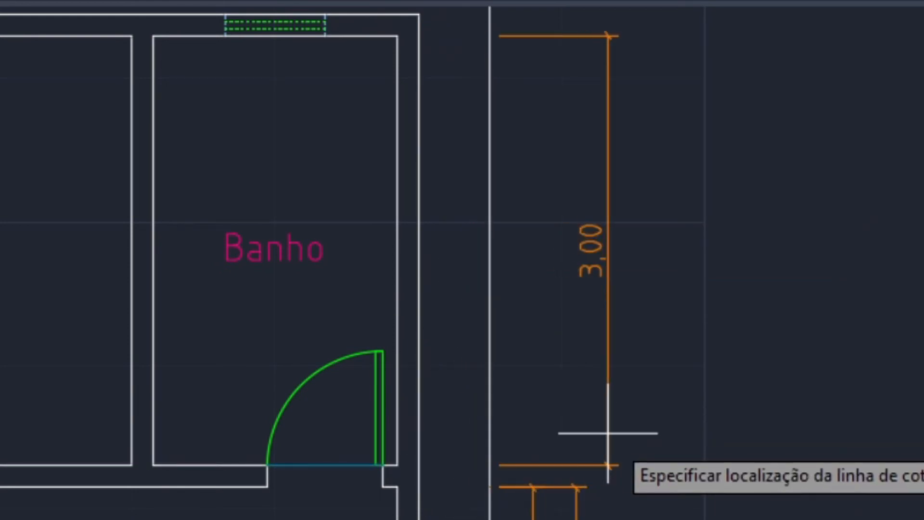
{"action": "scroll", "coordinate": [586, 487], "scroll_direction": "up", "scroll_amount": 4}
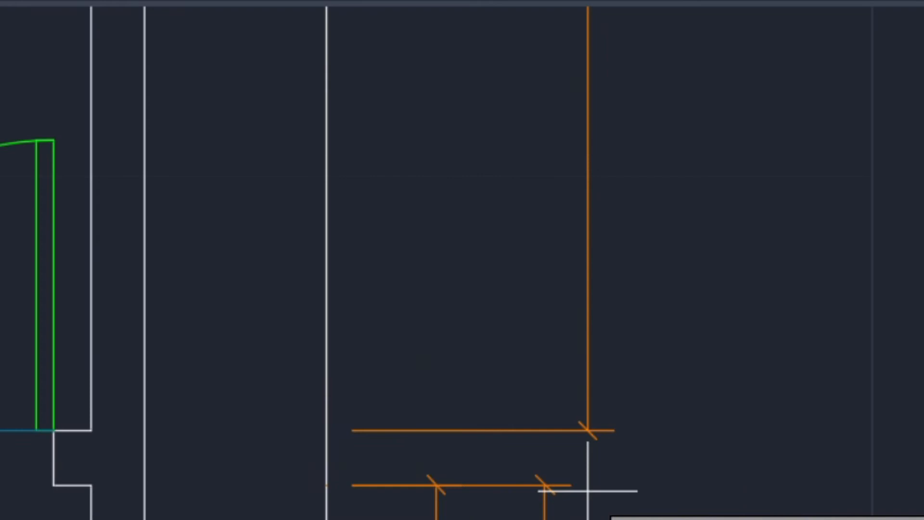
{"action": "left_click", "coordinate": [544, 486]}
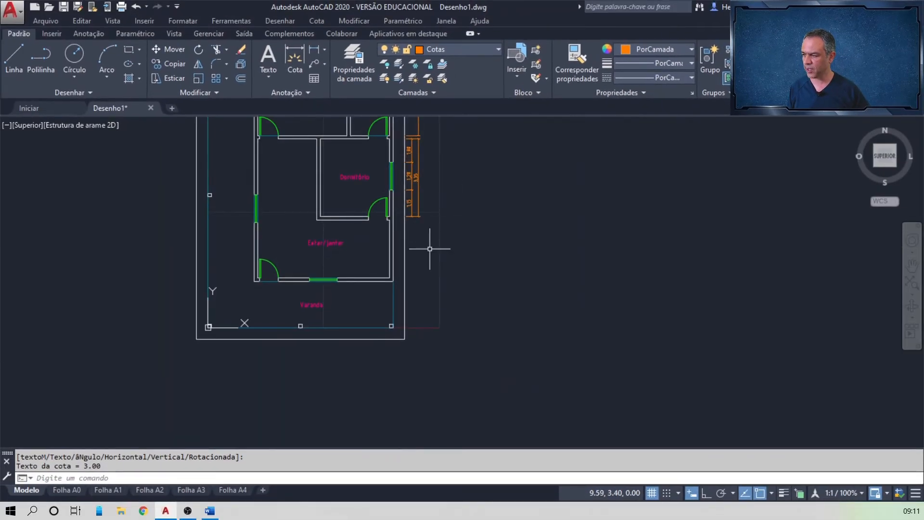
Add a vertical linear dimension between Estar/jantar's inner wall faces beside the right wall, aligned with Dormitório's room dimension
{"action": "scroll", "coordinate": [429, 249], "scroll_direction": "up", "scroll_amount": 4}
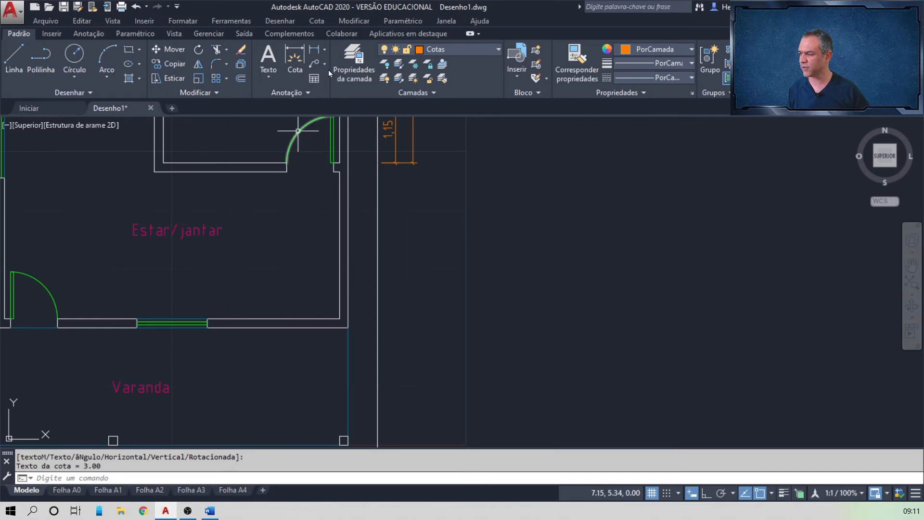
{"action": "left_click", "coordinate": [313, 51]}
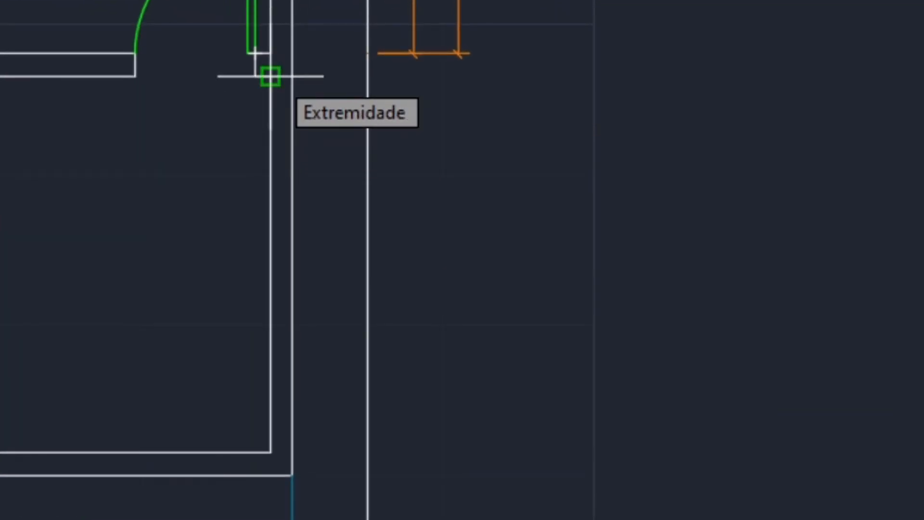
{"action": "left_click", "coordinate": [368, 77]}
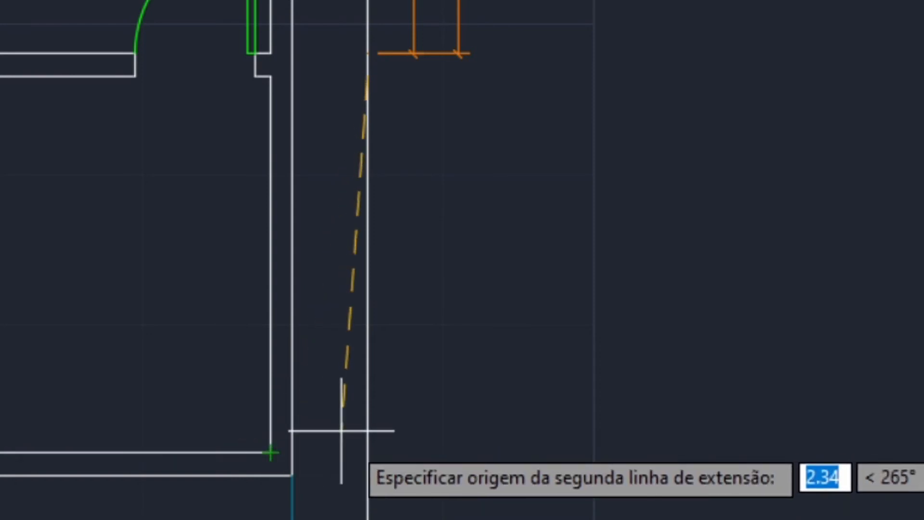
{"action": "left_click", "coordinate": [367, 451]}
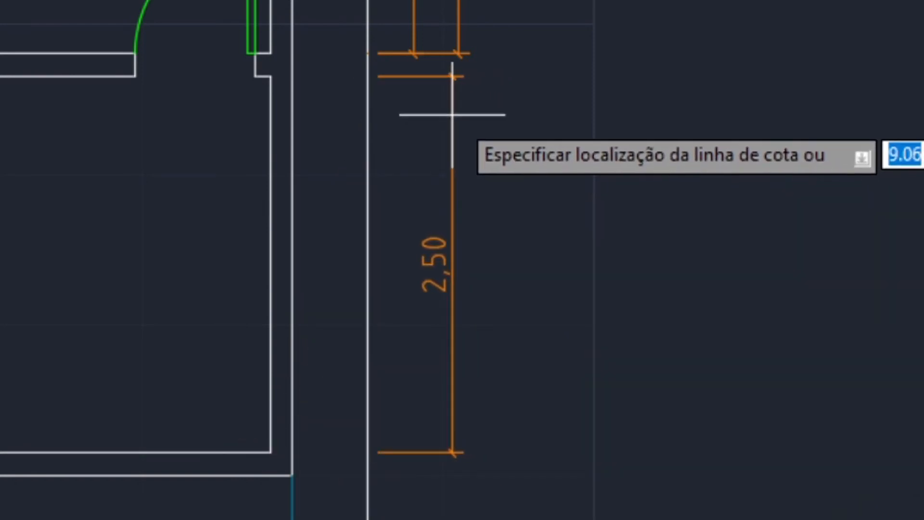
{"action": "mouse_move", "coordinate": [458, 79]}
{"action": "middle_mouse_down"}
{"action": "mouse_move", "coordinate": [462, 243]}
{"action": "mouse_move", "coordinate": [452, 274]}
{"action": "middle_mouse_up"}
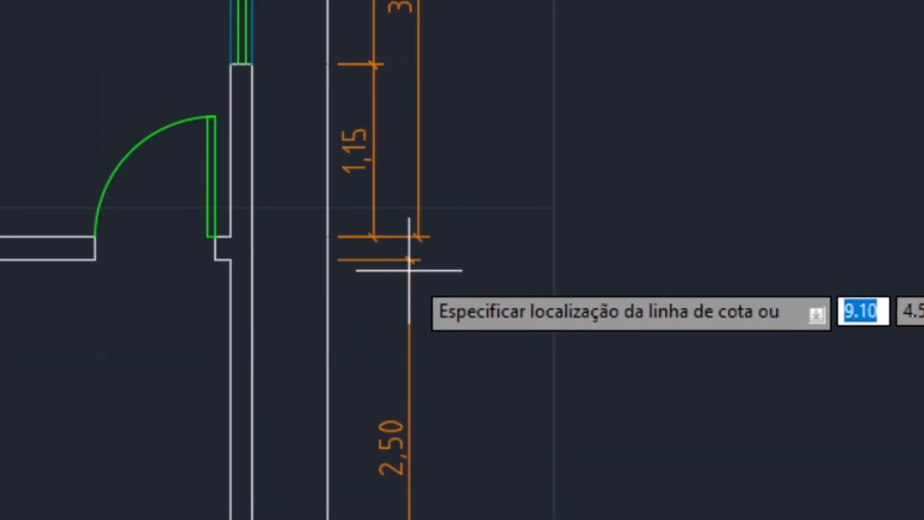
{"action": "scroll", "coordinate": [419, 240], "scroll_direction": "up", "scroll_amount": 2}
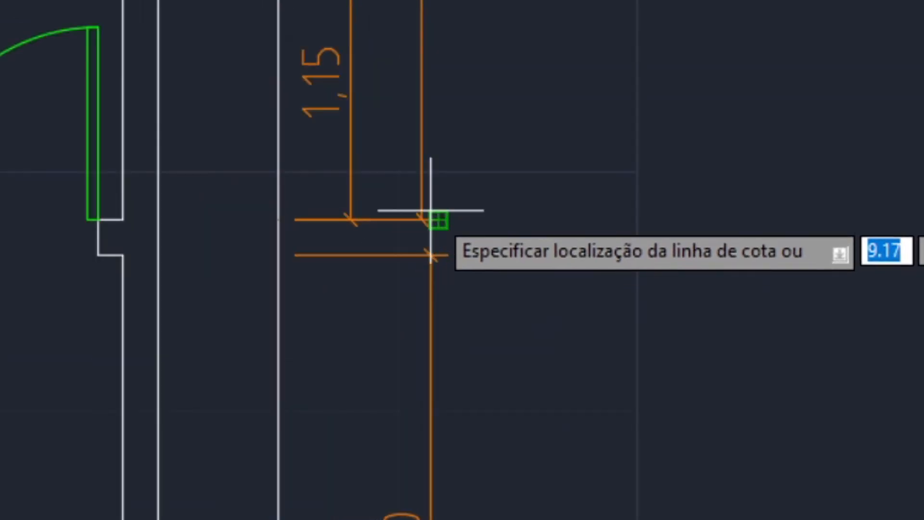
{"action": "left_click", "coordinate": [422, 220]}
Continue Banho's vertical dimension from its upper end to the outer face of the upper wall, with the origin on the eave line
{"action": "scroll", "coordinate": [515, 230], "scroll_direction": "down", "scroll_amount": 4}
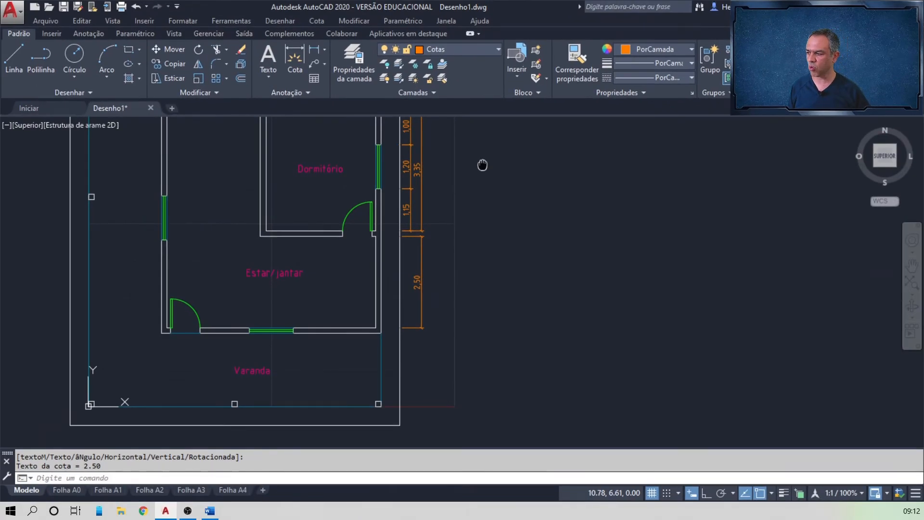
{"action": "middle_click_drag", "start_coordinate": [482, 165], "coordinate": [480, 296]}
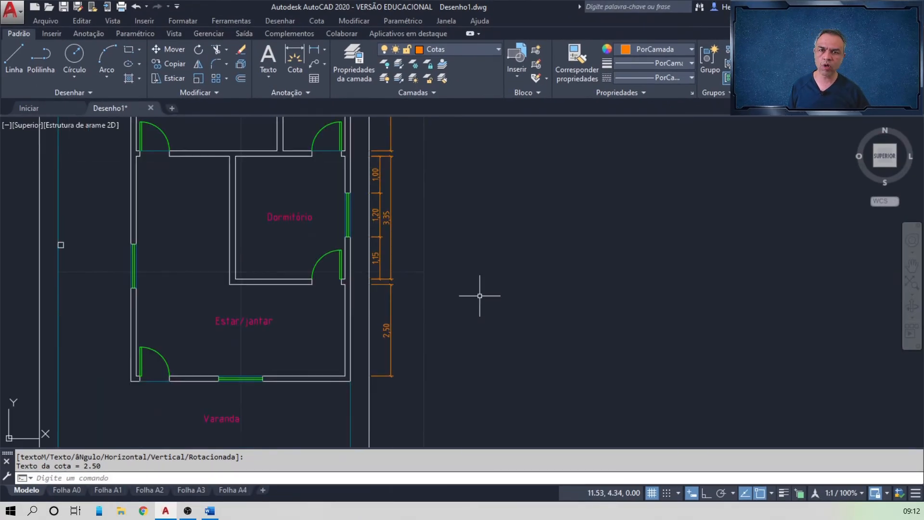
{"action": "middle_click_drag", "start_coordinate": [431, 163], "coordinate": [450, 251]}
{"action": "scroll", "coordinate": [441, 223], "scroll_direction": "up", "scroll_amount": 2}
{"action": "scroll", "coordinate": [440, 223], "scroll_direction": "up", "scroll_amount": 2}
{"action": "middle_click_drag", "start_coordinate": [439, 217], "coordinate": [479, 260]}
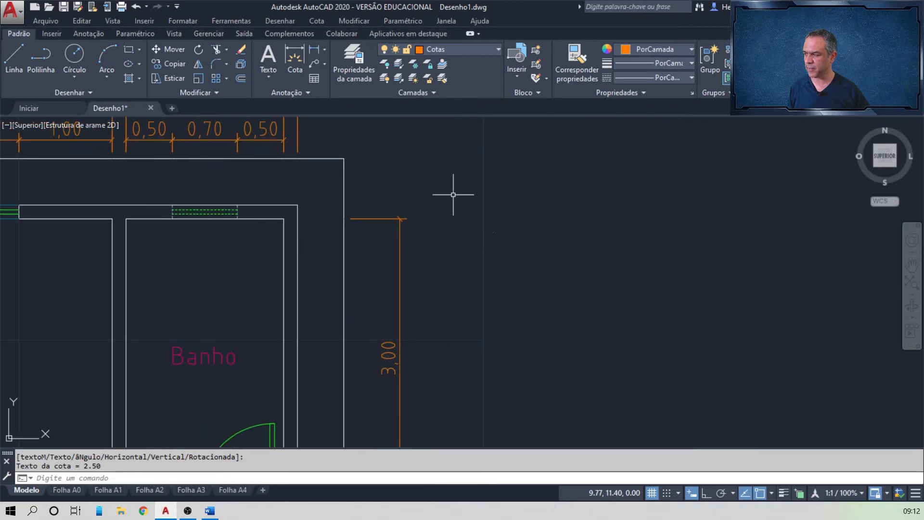
{"action": "left_click", "coordinate": [316, 21]}
{"action": "left_click", "coordinate": [358, 181]}
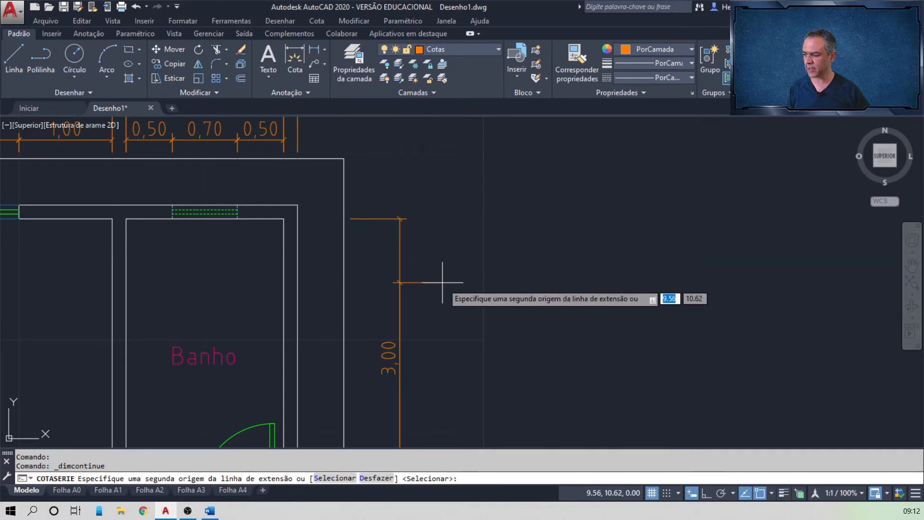
{"action": "scroll", "coordinate": [453, 274], "scroll_direction": "down", "scroll_amount": 4}
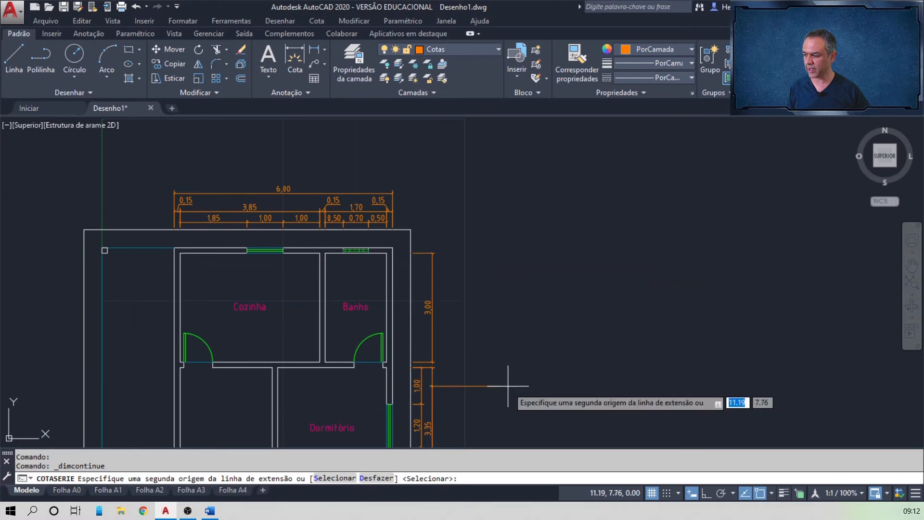
{"action": "scroll", "coordinate": [506, 377], "scroll_direction": "up", "scroll_amount": 2}
{"action": "scroll", "coordinate": [488, 219], "scroll_direction": "up", "scroll_amount": 1}
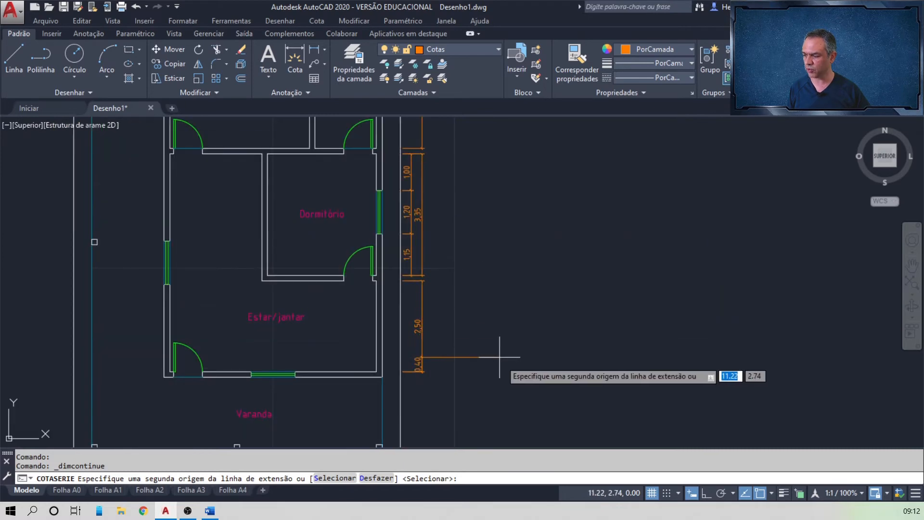
{"action": "middle_click_drag", "start_coordinate": [495, 155], "coordinate": [496, 383]}
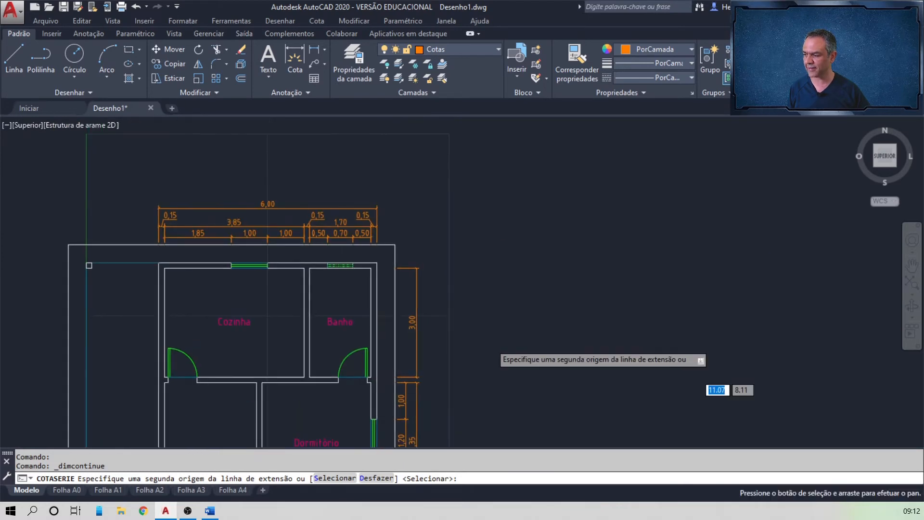
{"action": "key", "text": "Return"}
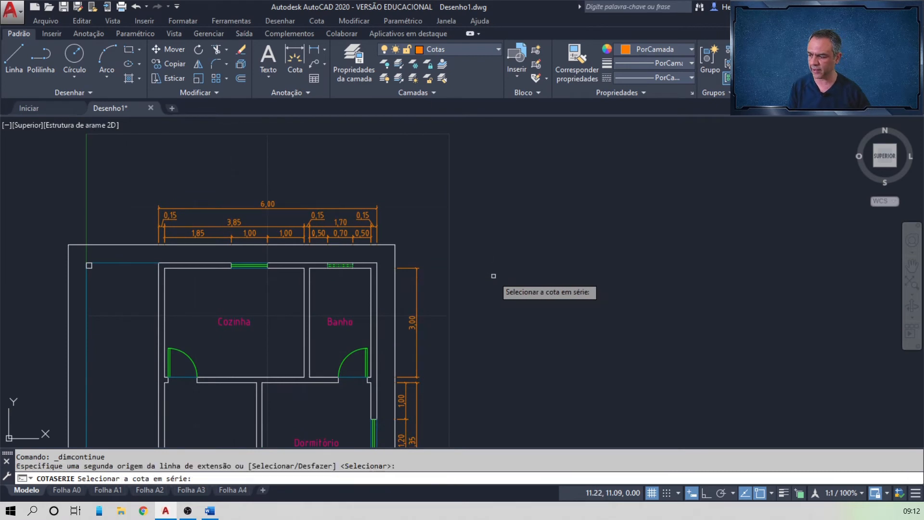
{"action": "scroll", "coordinate": [439, 271], "scroll_direction": "up", "scroll_amount": 4}
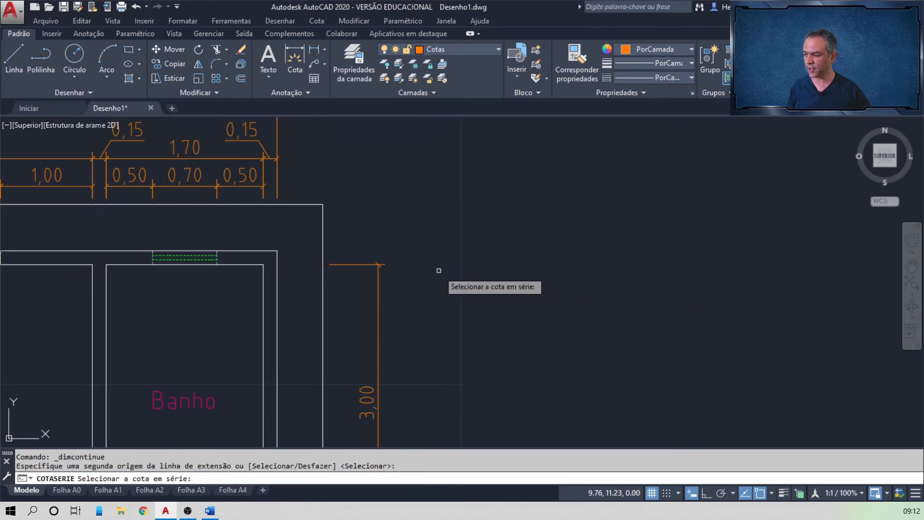
{"action": "left_click", "coordinate": [378, 278]}
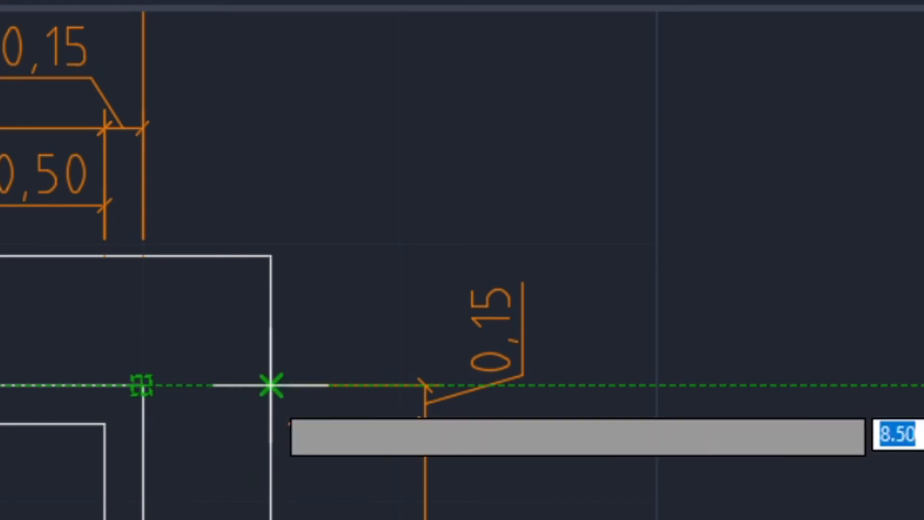
{"action": "left_click", "coordinate": [271, 385]}
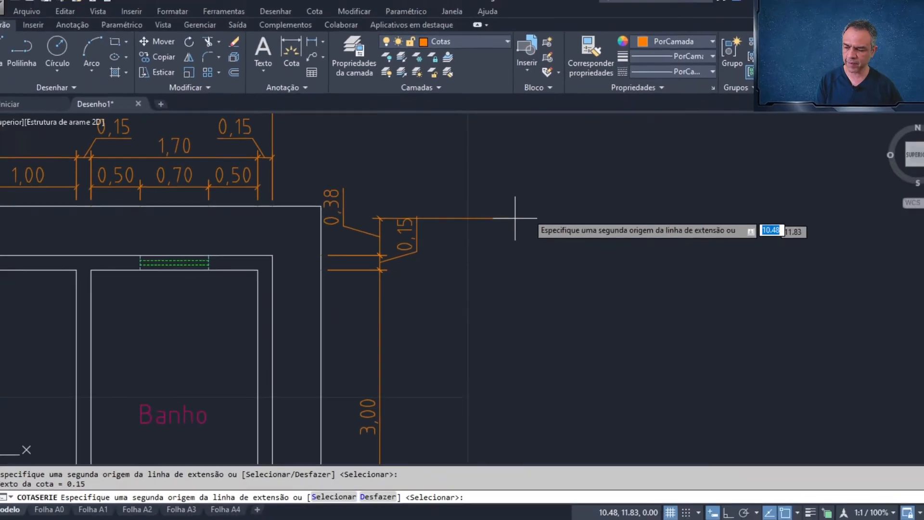
{"action": "key", "text": "Return"}
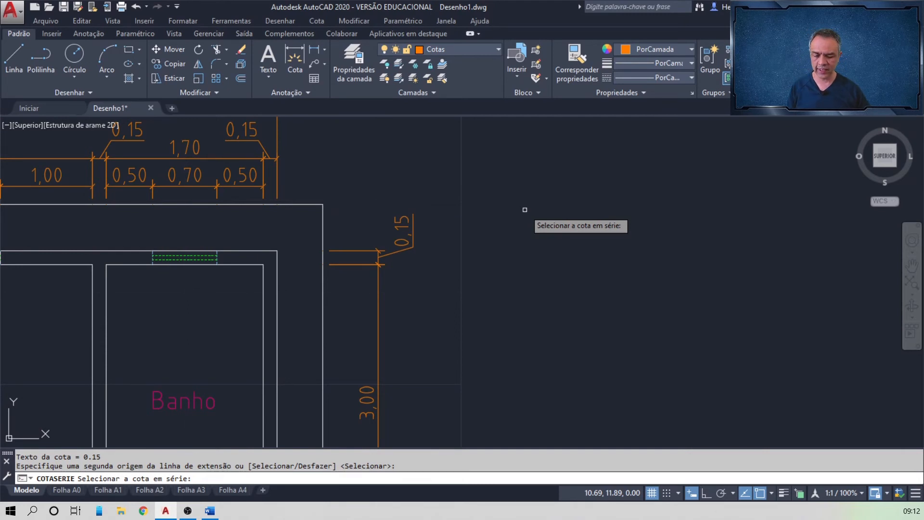
{"action": "key", "text": "Return"}
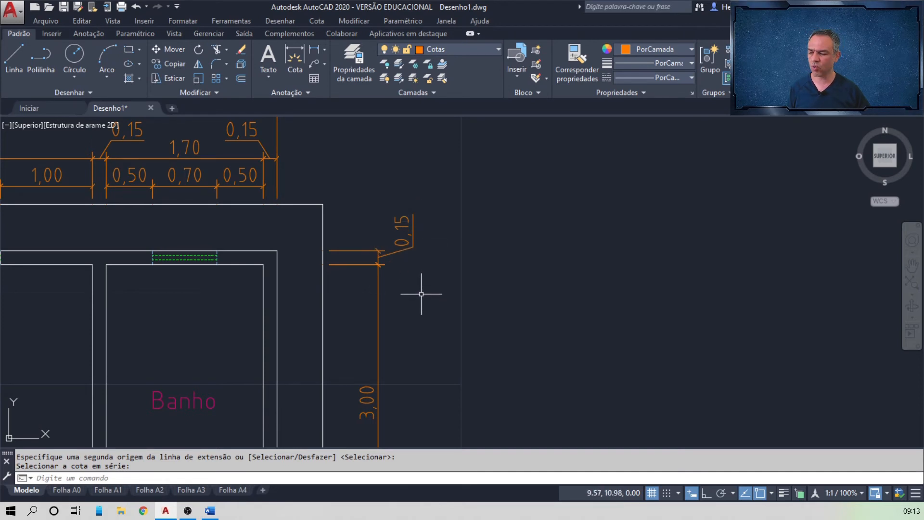
Add a vertical linear dimension for the thickness of the wall between Banho and Dormitório
{"action": "mouse_move", "coordinate": [433, 316]}
{"action": "middle_mouse_down"}
{"action": "mouse_move", "coordinate": [443, 289]}
{"action": "mouse_move", "coordinate": [426, 189]}
{"action": "middle_mouse_up"}
{"action": "mouse_move", "coordinate": [447, 282]}
{"action": "middle_mouse_down"}
{"action": "mouse_move", "coordinate": [446, 226]}
{"action": "mouse_move", "coordinate": [454, 233]}
{"action": "middle_mouse_up"}
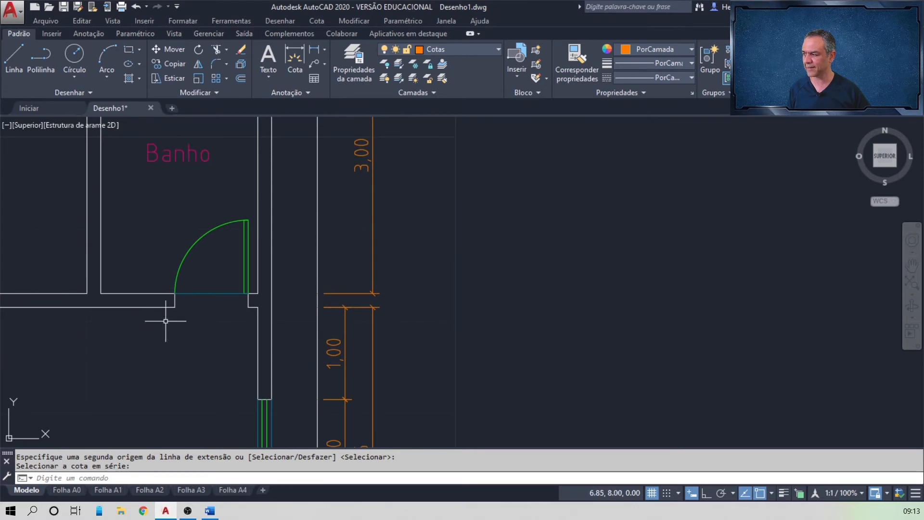
{"action": "left_click", "coordinate": [314, 51]}
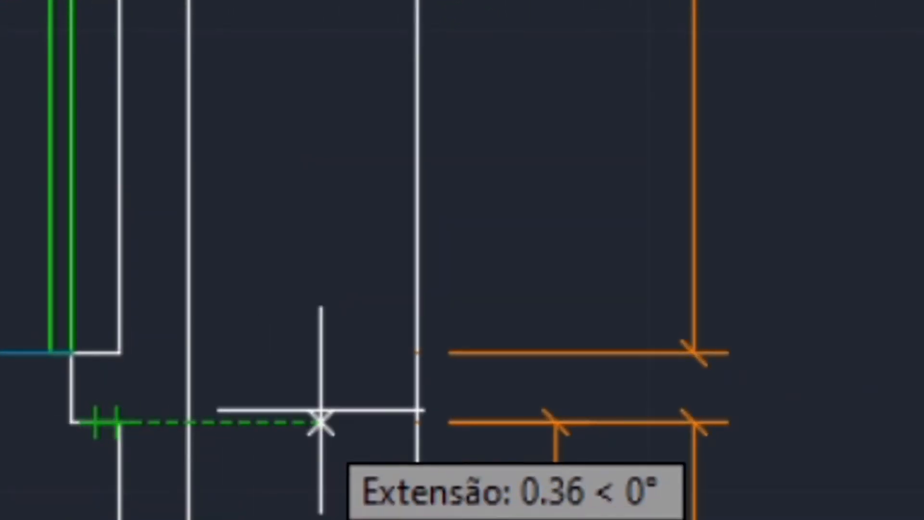
Add a linear dimension for the thickness of the wall between Banho and Dormitório, in line with the existing outer vertical dimensions
{"action": "left_click", "coordinate": [417, 422]}
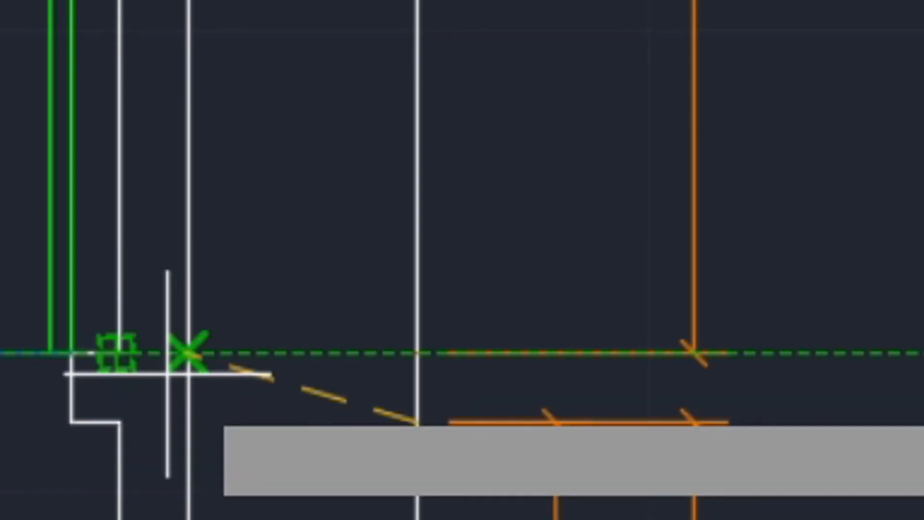
{"action": "left_click", "coordinate": [394, 353]}
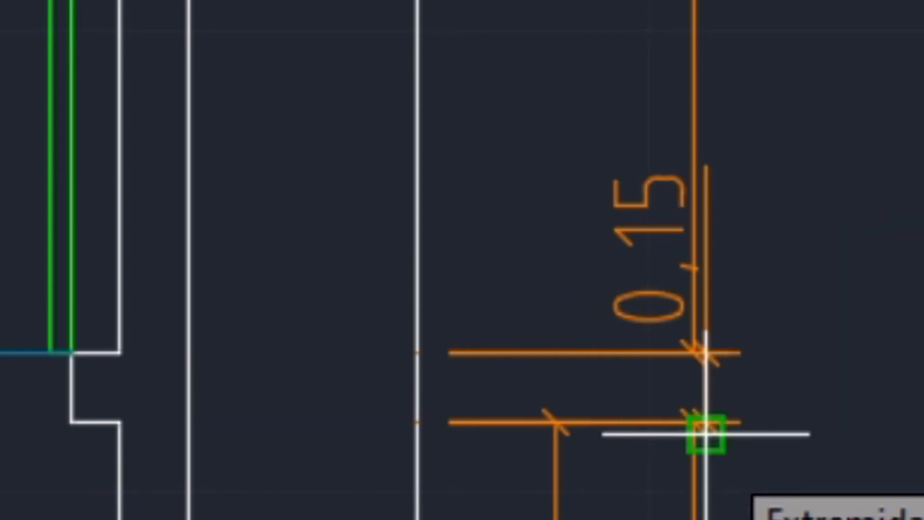
{"action": "scroll", "coordinate": [721, 428], "scroll_direction": "up", "scroll_amount": 4}
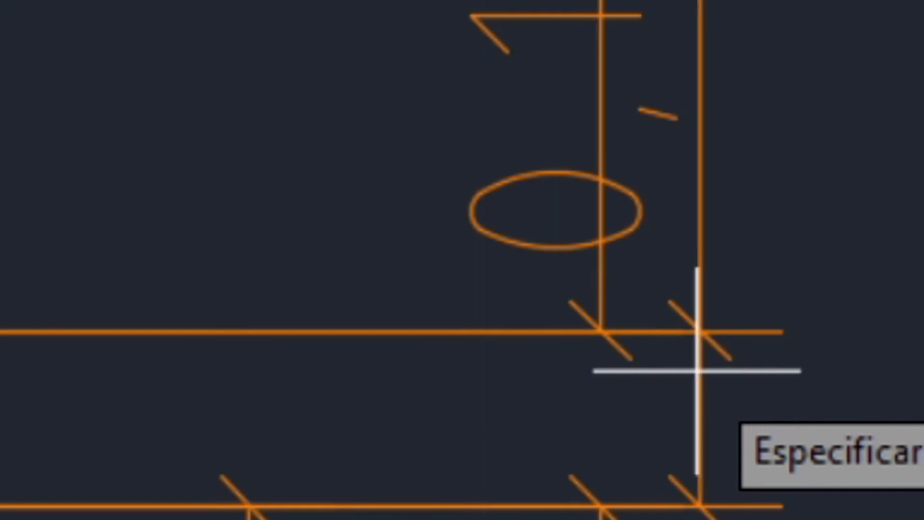
{"action": "left_click", "coordinate": [601, 332]}
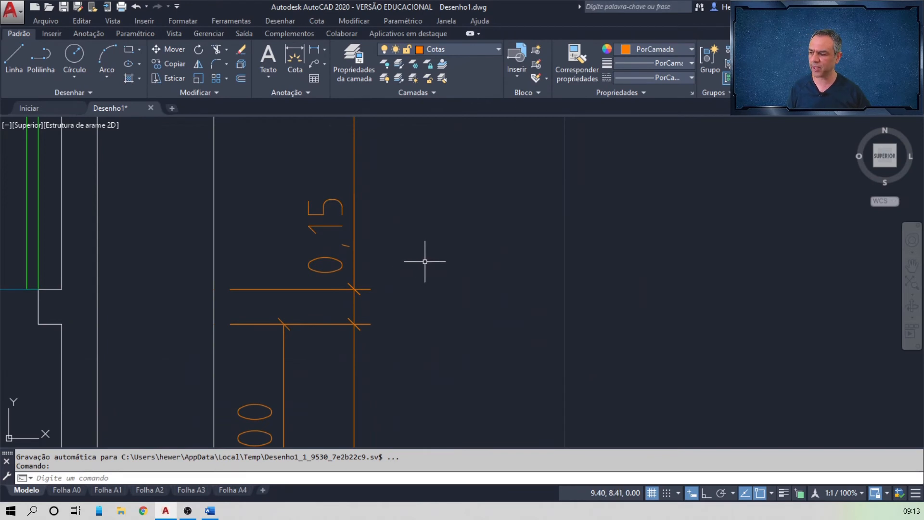
Move the text of the Banho–Dormitório wall thickness dimension outside the dimension line with a leader, vertically aligned with the upper wall's dimension text
{"action": "scroll", "coordinate": [427, 260], "scroll_direction": "down", "scroll_amount": 3}
{"action": "mouse_move", "coordinate": [478, 213]}
{"action": "middle_mouse_down"}
{"action": "mouse_move", "coordinate": [435, 255]}
{"action": "mouse_move", "coordinate": [417, 330]}
{"action": "middle_mouse_up"}
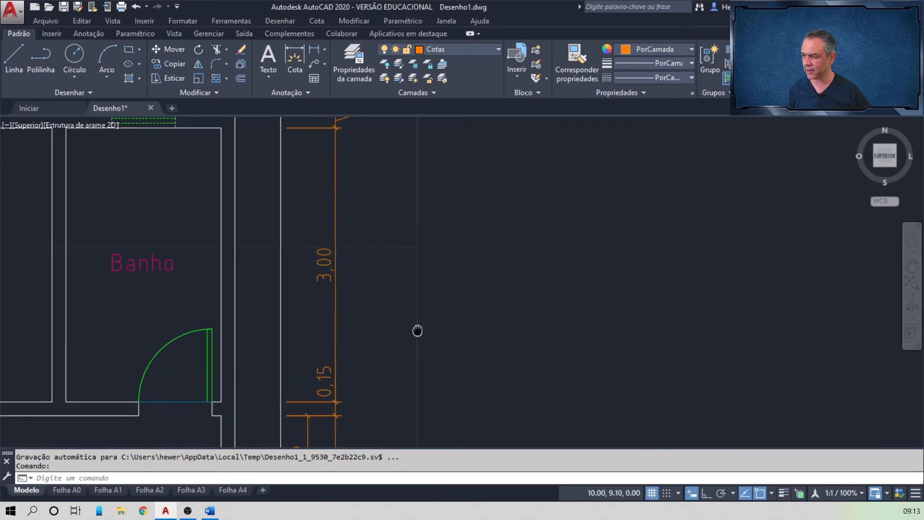
{"action": "left_click", "coordinate": [320, 379]}
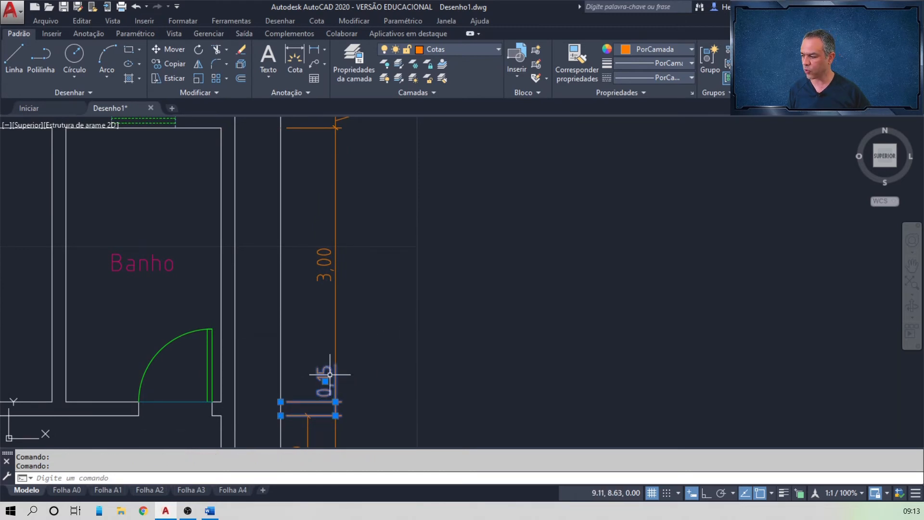
{"action": "mouse_move", "coordinate": [326, 382]}
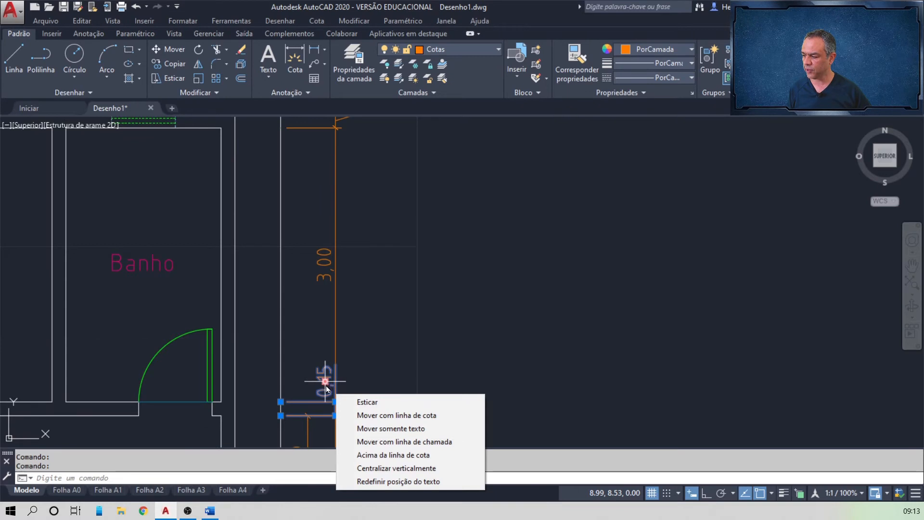
{"action": "left_click", "coordinate": [381, 443]}
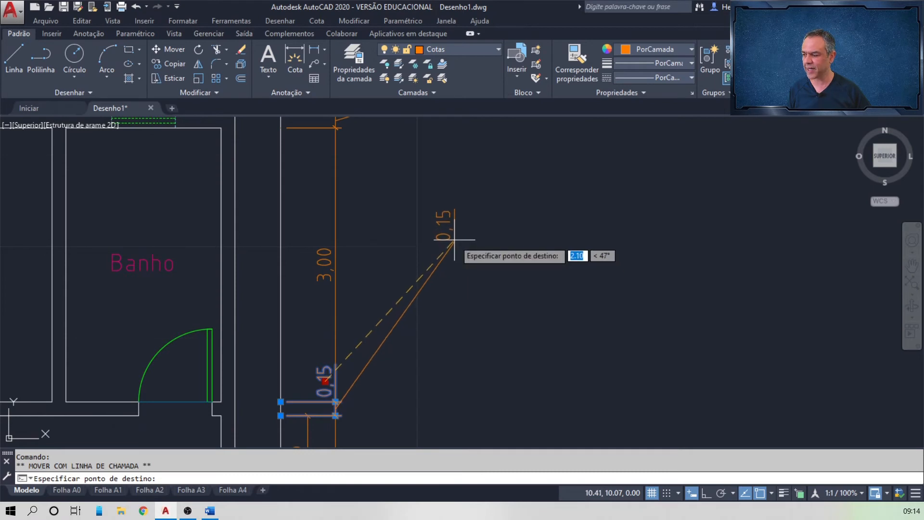
{"action": "scroll", "coordinate": [453, 239], "scroll_direction": "down", "scroll_amount": 2}
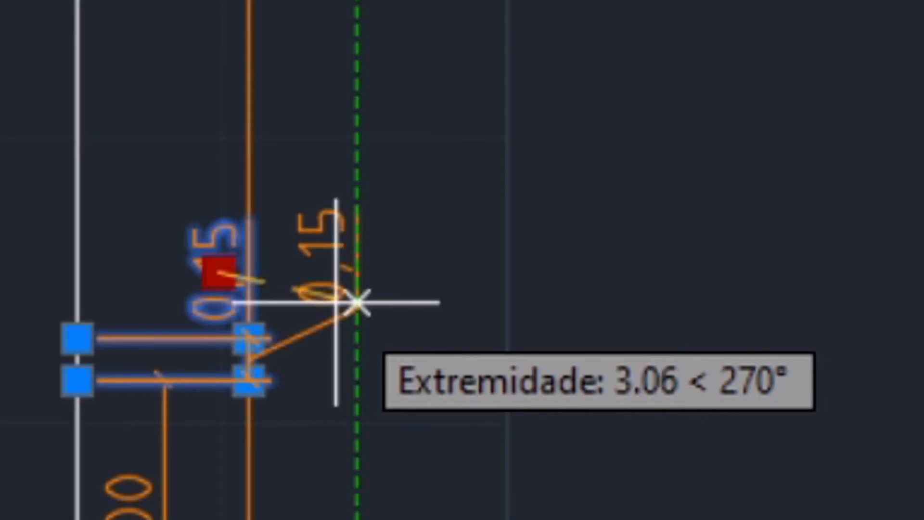
{"action": "left_click", "coordinate": [335, 303]}
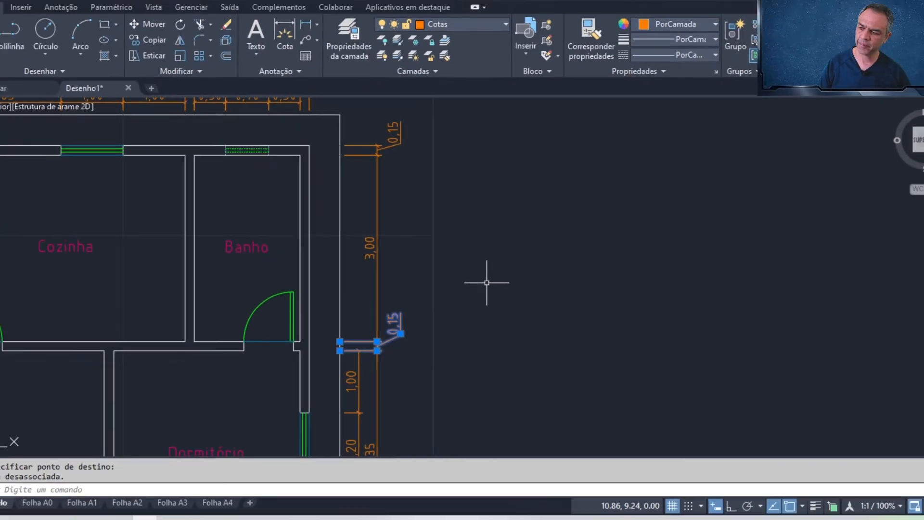
{"action": "key", "text": "Escape"}
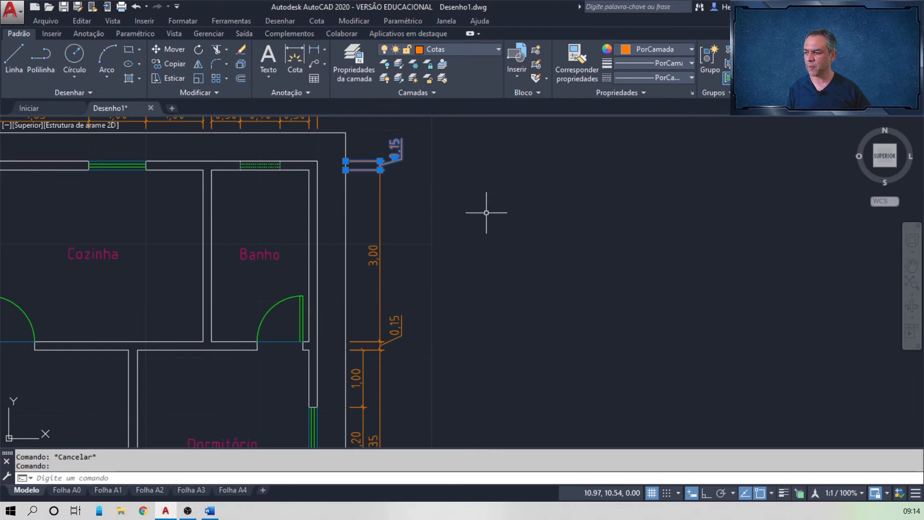
Reposition the Banho outer wall's thickness text with a leader, just below its extension lines and aligned with the other leader text
{"action": "mouse_move", "coordinate": [395, 158]}
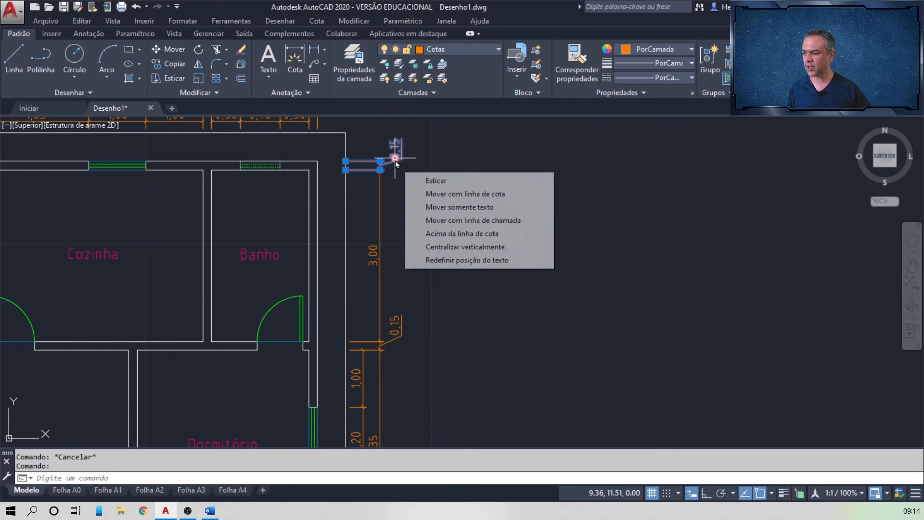
{"action": "left_click", "coordinate": [457, 221]}
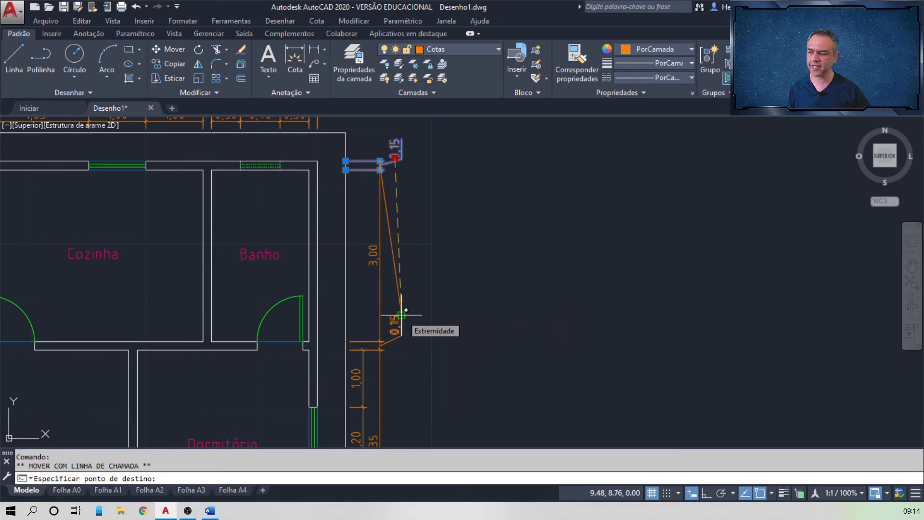
{"action": "mouse_move", "coordinate": [402, 314]}
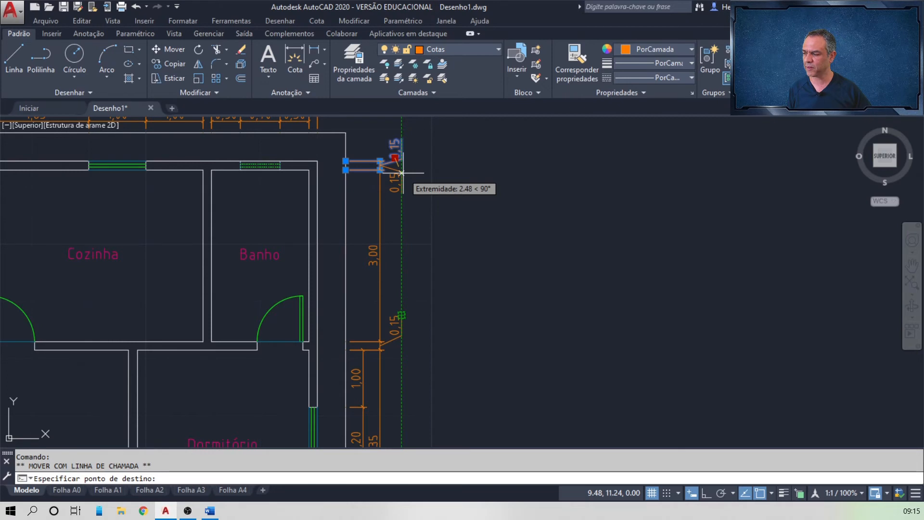
{"action": "right_click", "coordinate": [402, 172]}
{"action": "key", "text": "Escape"}
{"action": "key", "text": "Escape"}
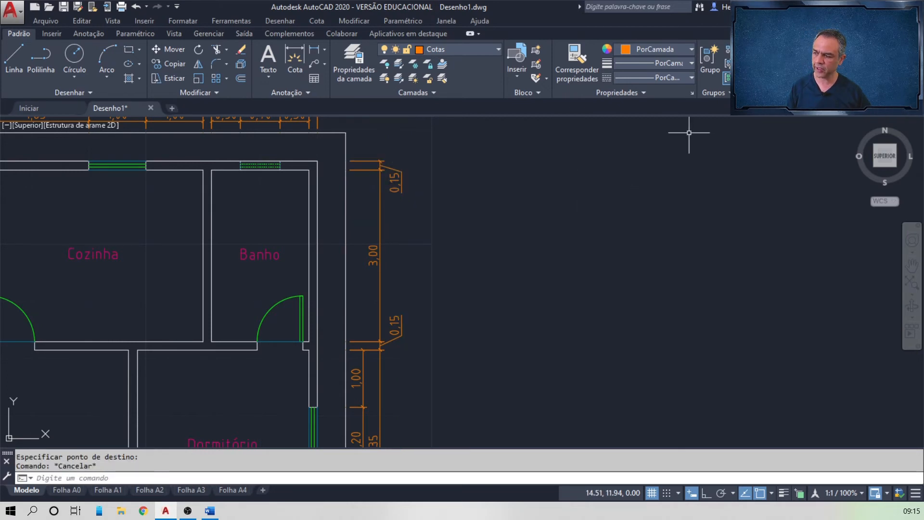
Add a linear dimension for the thickness of the wall between Dormitório and Estar/jantar, in line with the outer vertical dimensions
{"action": "scroll", "coordinate": [544, 292], "scroll_direction": "down", "scroll_amount": 2}
{"action": "middle_click_drag", "start_coordinate": [561, 333], "coordinate": [520, 151]}
{"action": "middle_click_drag", "start_coordinate": [479, 279], "coordinate": [495, 237]}
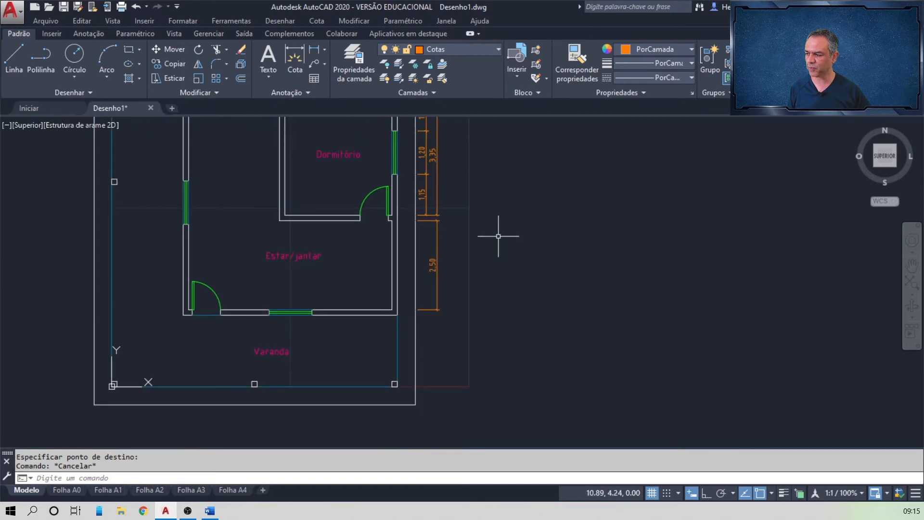
{"action": "scroll", "coordinate": [496, 237], "scroll_direction": "up", "scroll_amount": 4}
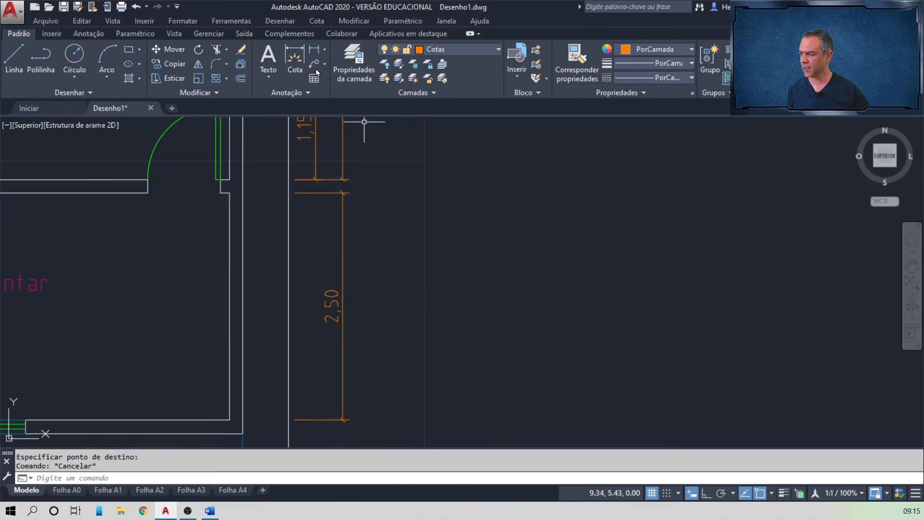
{"action": "left_click", "coordinate": [316, 53]}
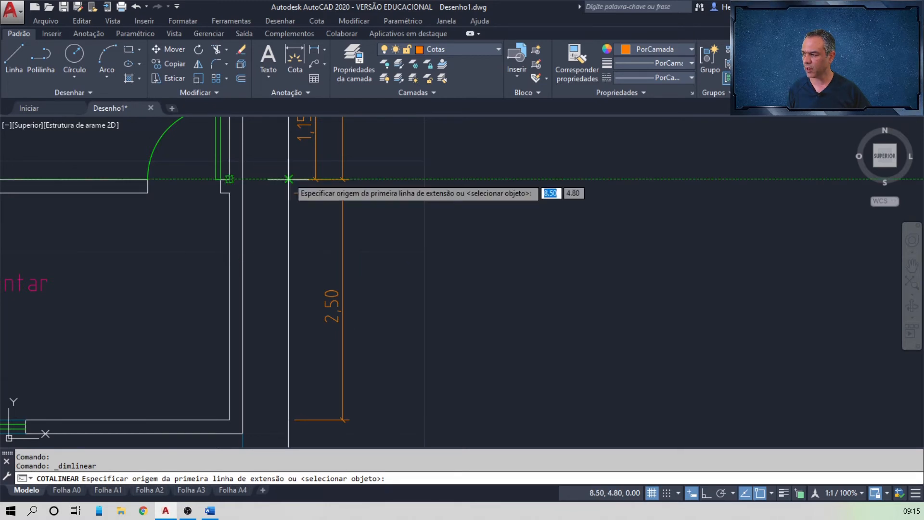
{"action": "left_click", "coordinate": [288, 179]}
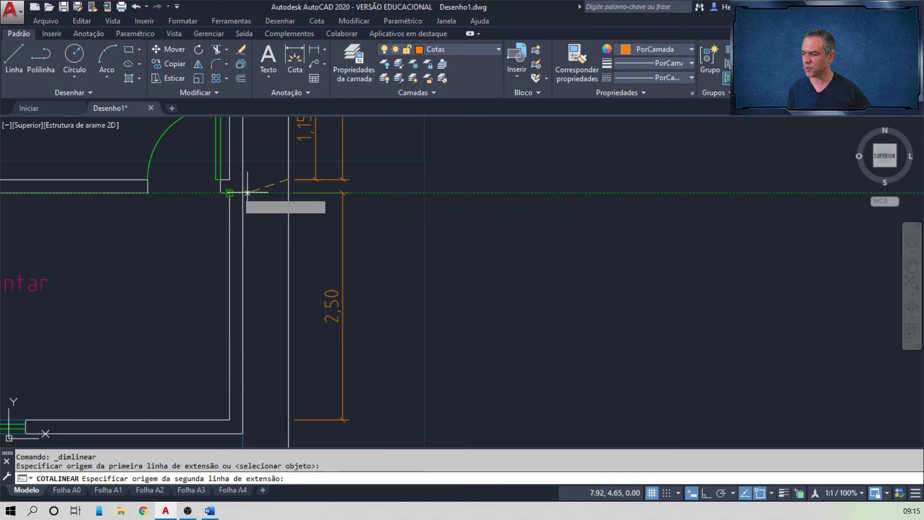
{"action": "left_click", "coordinate": [288, 192]}
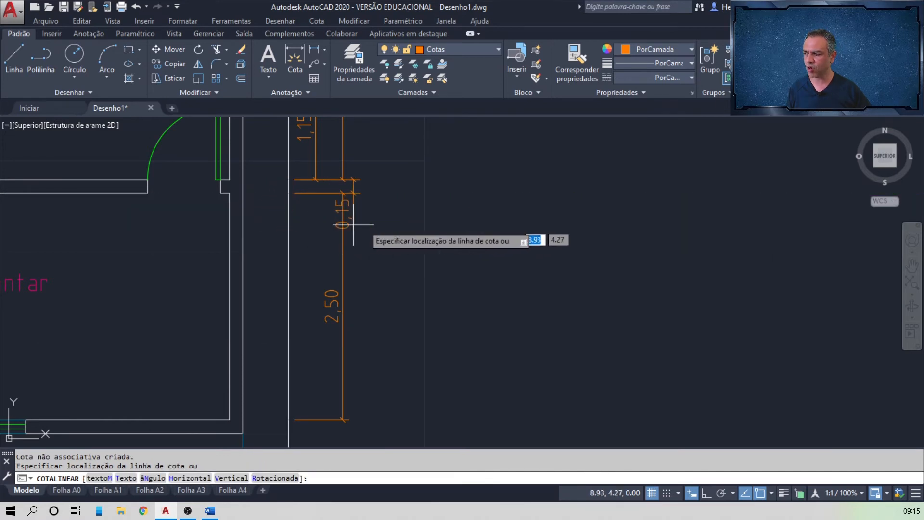
{"action": "left_click", "coordinate": [342, 192]}
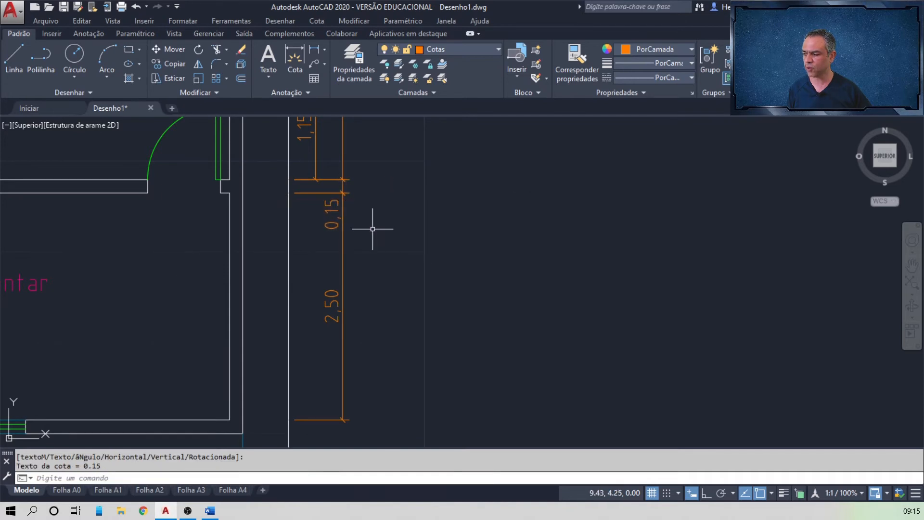
Add a linear dimension for the thickness of the wall between Estar/jantar and Varanda, in line with the 2,50 dimension
{"action": "middle_click_drag", "start_coordinate": [416, 271], "coordinate": [423, 217]}
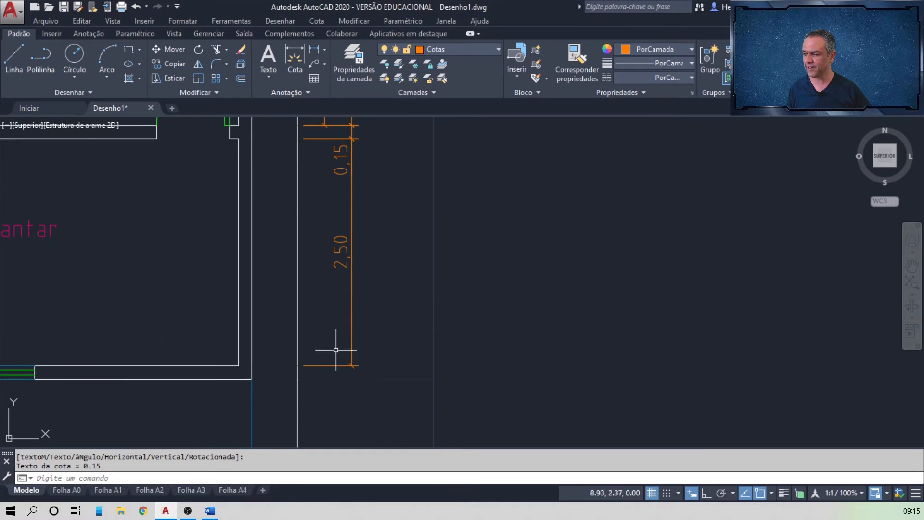
{"action": "left_click", "coordinate": [313, 53]}
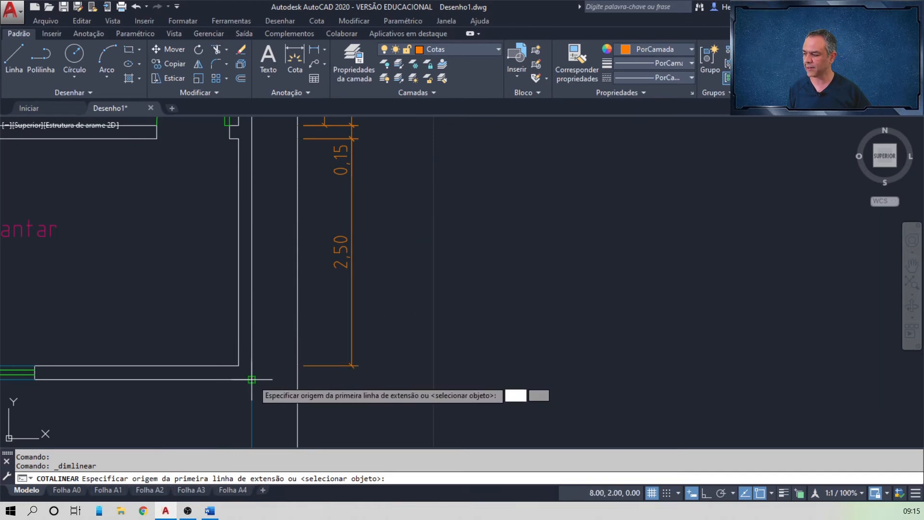
{"action": "left_click", "coordinate": [297, 379]}
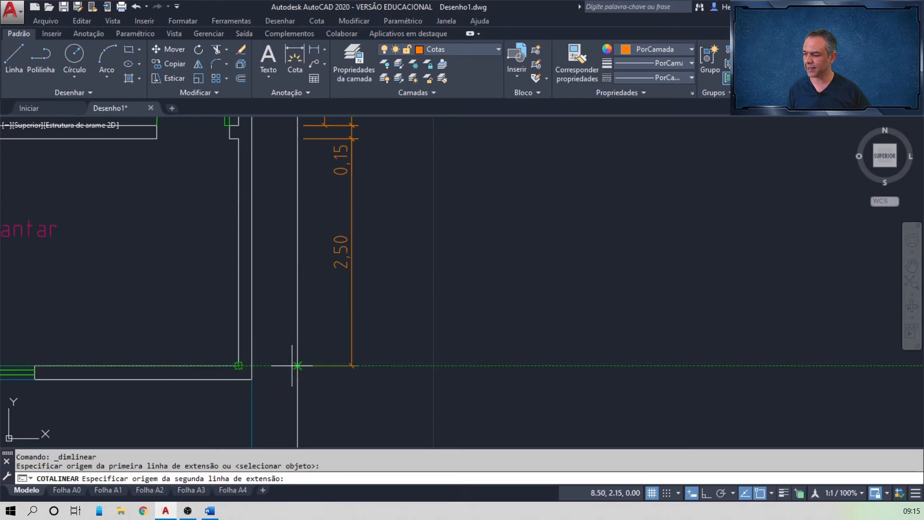
{"action": "left_click", "coordinate": [298, 366]}
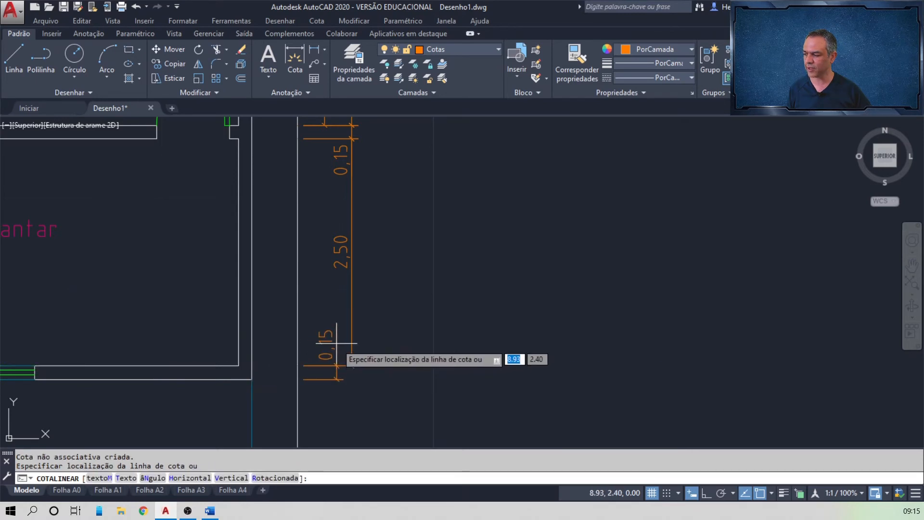
{"action": "left_click", "coordinate": [352, 366]}
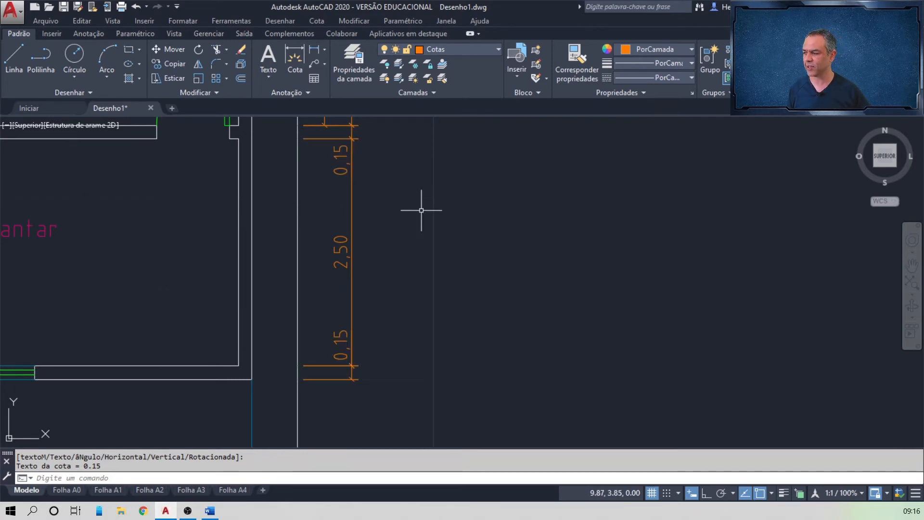
Move the text of the Dormitório–Estar/jantar wall thickness dimension outside with a leader, aligned with the leader text above
{"action": "scroll", "coordinate": [423, 186], "scroll_direction": "down", "scroll_amount": 4}
{"action": "middle_click_drag", "start_coordinate": [431, 151], "coordinate": [399, 353]}
{"action": "scroll", "coordinate": [399, 353], "scroll_direction": "up", "scroll_amount": 2}
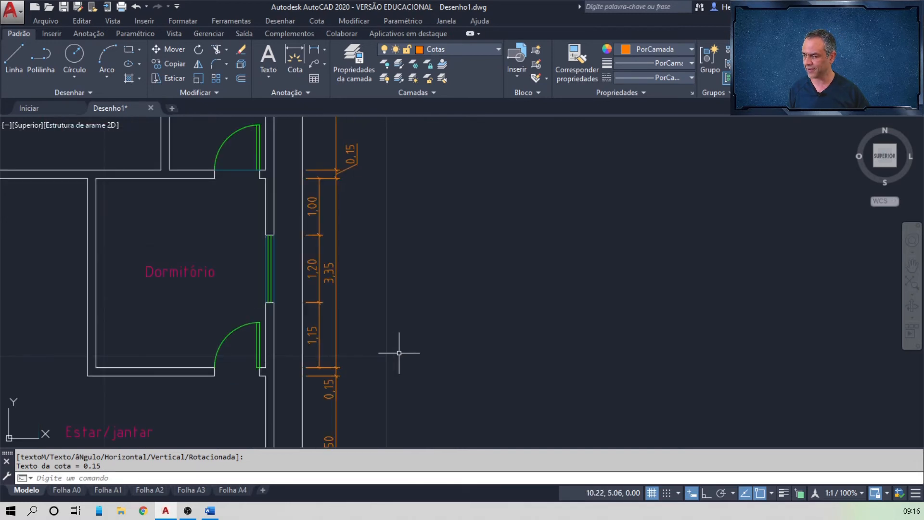
{"action": "scroll", "coordinate": [399, 352], "scroll_direction": "up", "scroll_amount": 2}
{"action": "scroll", "coordinate": [433, 388], "scroll_direction": "down", "scroll_amount": 2}
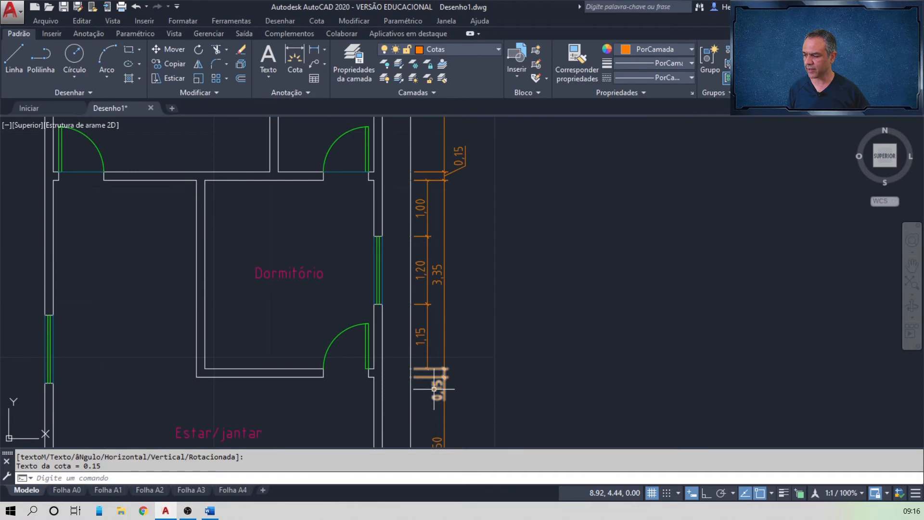
{"action": "left_click", "coordinate": [433, 389]}
{"action": "left_click", "coordinate": [434, 389]}
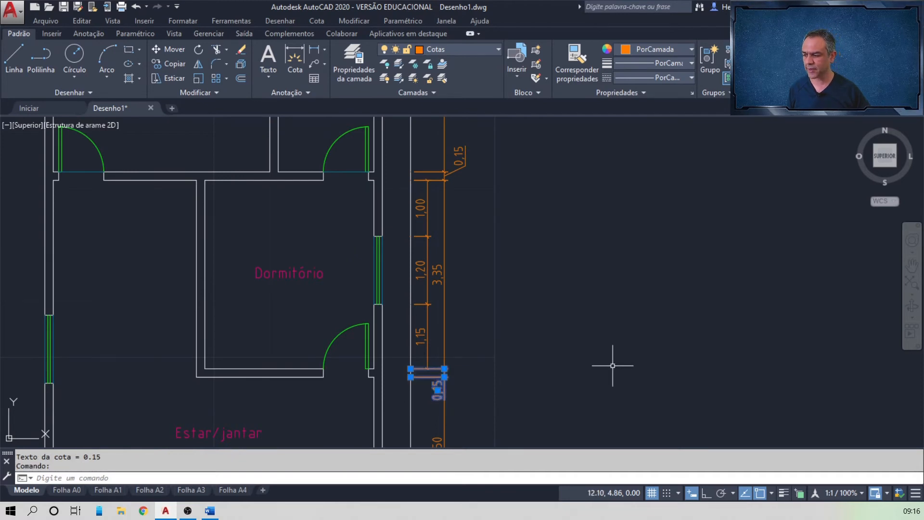
{"action": "mouse_move", "coordinate": [438, 390]}
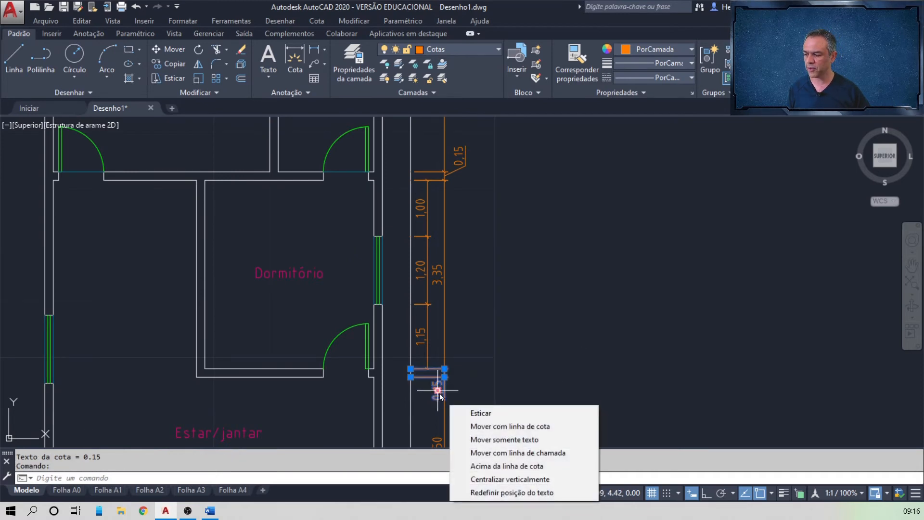
{"action": "left_click", "coordinate": [511, 455]}
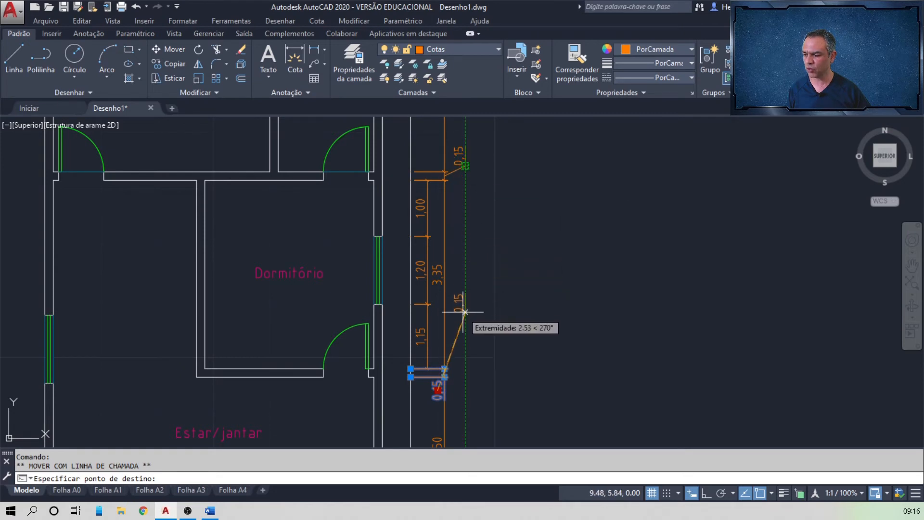
{"action": "left_click", "coordinate": [465, 384]}
{"action": "key", "text": "Escape"}
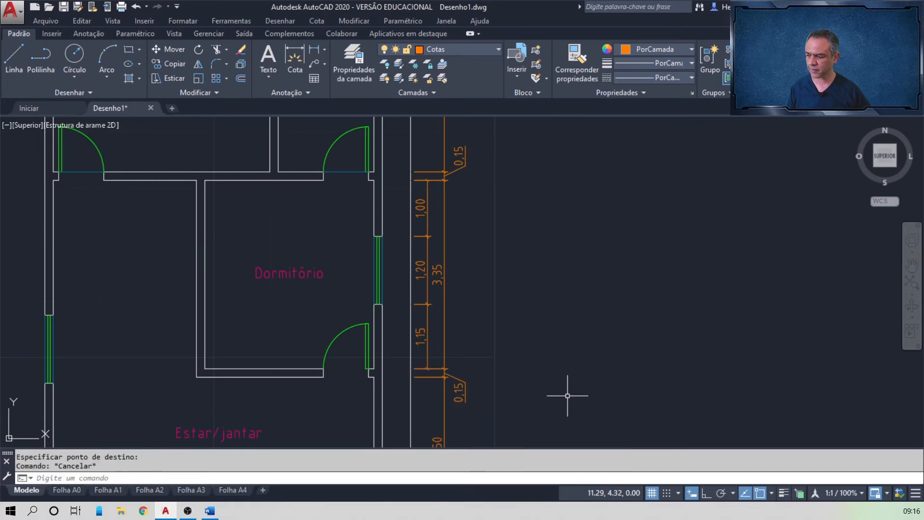
Move the text of the Estar/jantar–Varanda wall thickness dimension outside with a leader, aligned with the leader text above
{"action": "middle_click_drag", "start_coordinate": [568, 396], "coordinate": [540, 202]}
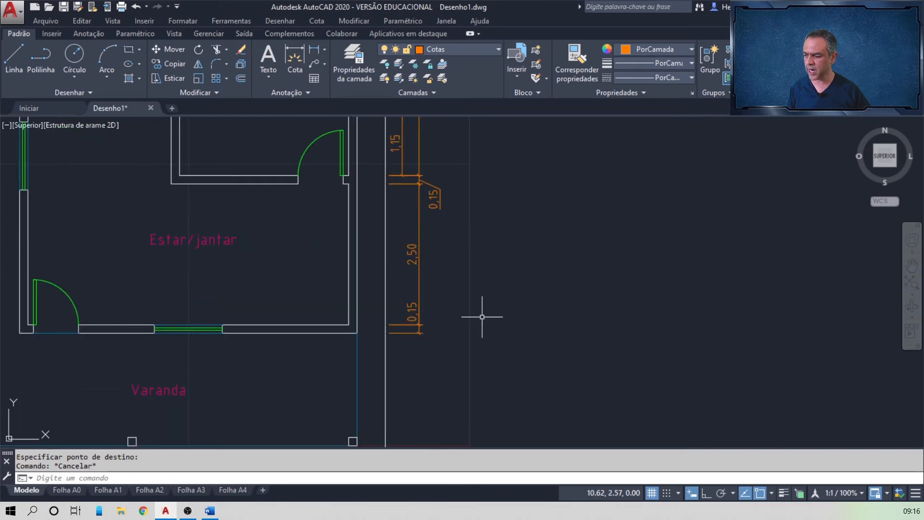
{"action": "left_click", "coordinate": [414, 314]}
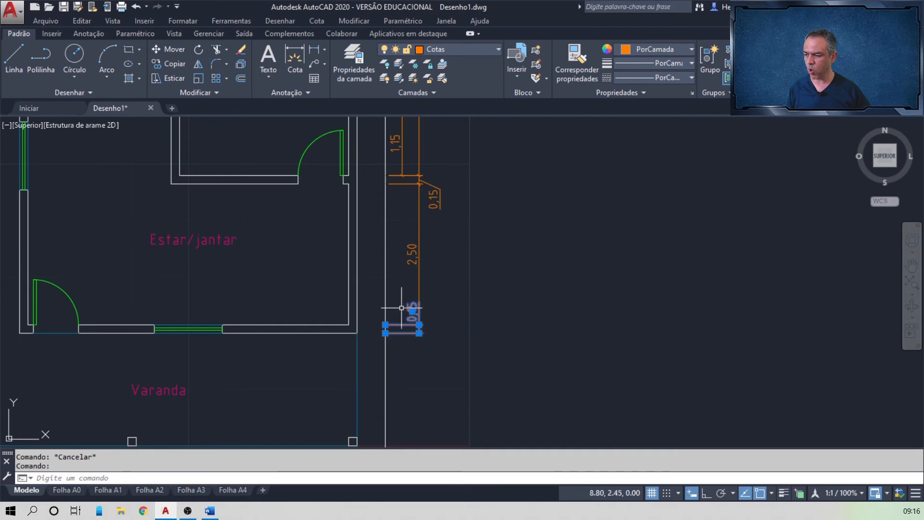
{"action": "mouse_move", "coordinate": [413, 311]}
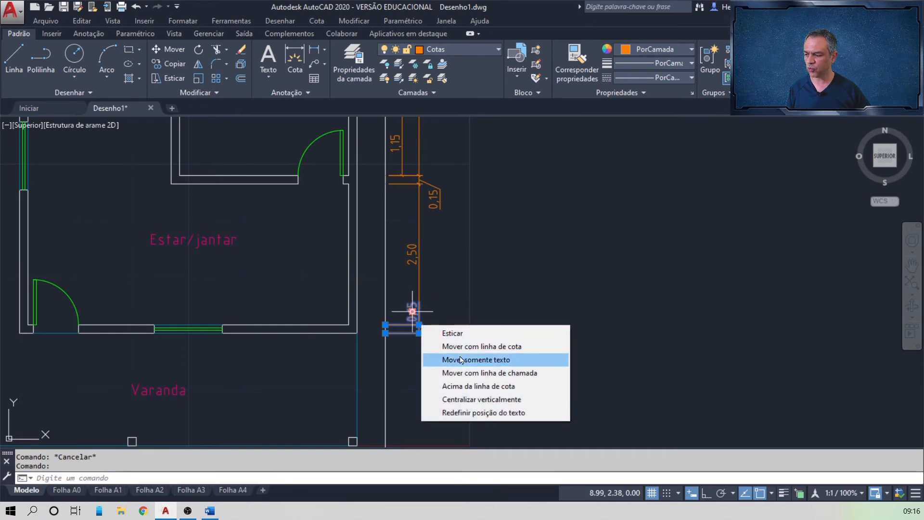
{"action": "left_click", "coordinate": [471, 374]}
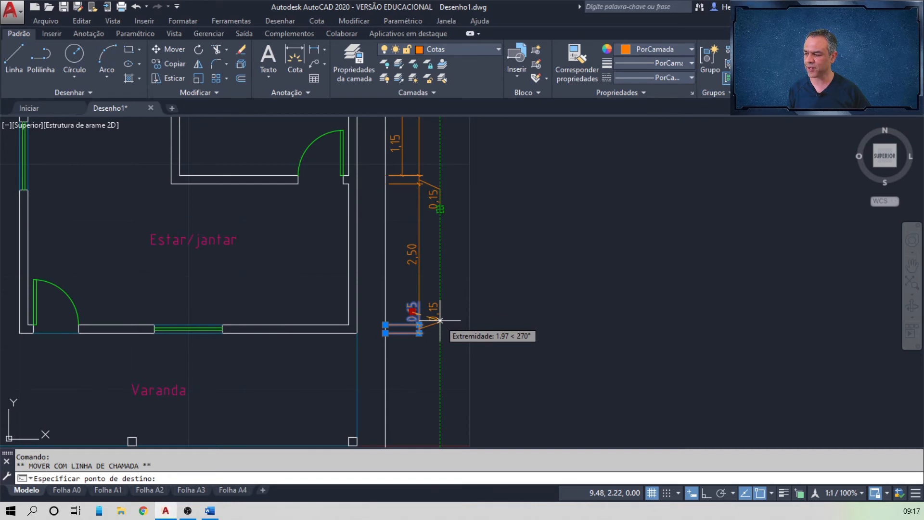
{"action": "right_click", "coordinate": [440, 320]}
{"action": "key", "text": "Escape"}
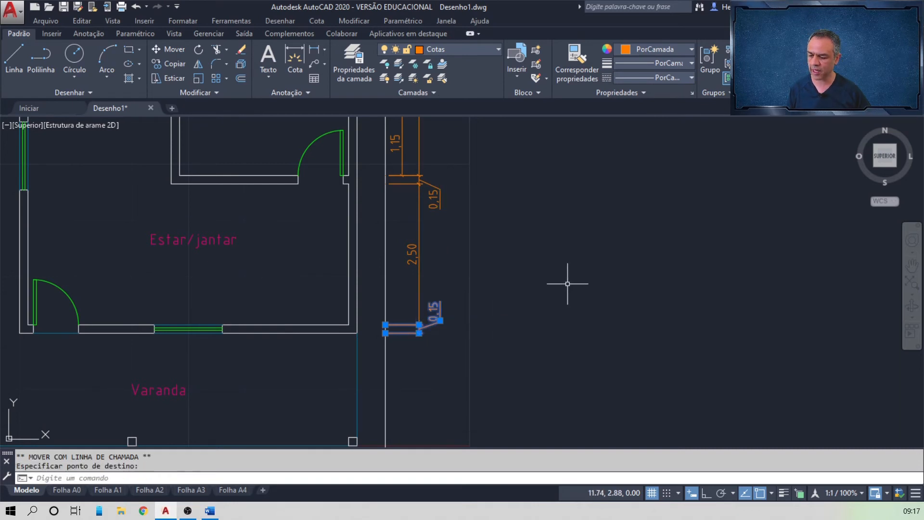
{"action": "key", "text": "Escape"}
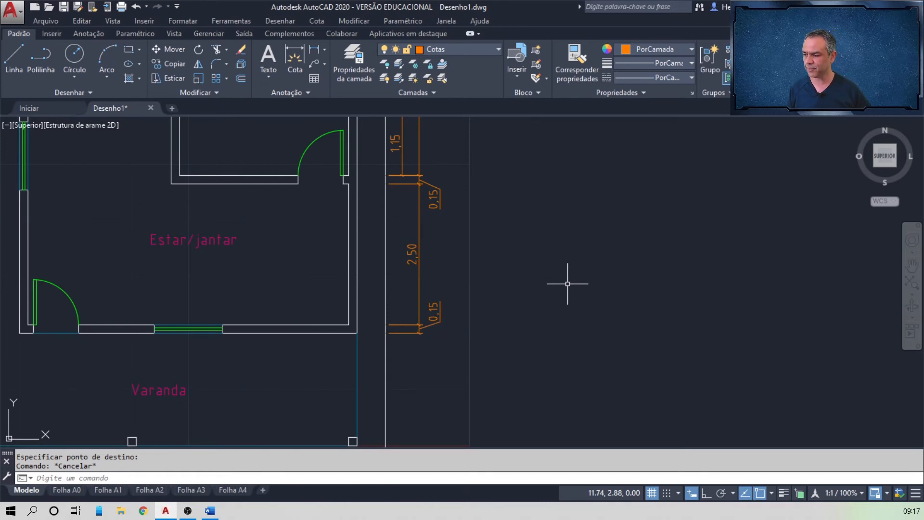
Begin an overall vertical linear dimension between the house's outer upper and Varanda-side wall faces, with both origins projected onto the roof outline
{"action": "middle_click", "coordinate": [568, 284]}
{"action": "middle_click", "coordinate": [567, 284]}
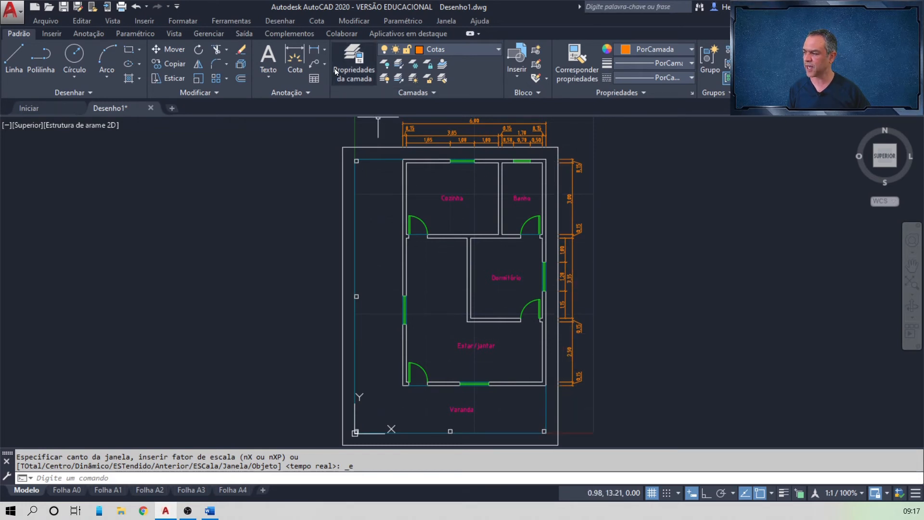
{"action": "left_click", "coordinate": [314, 53]}
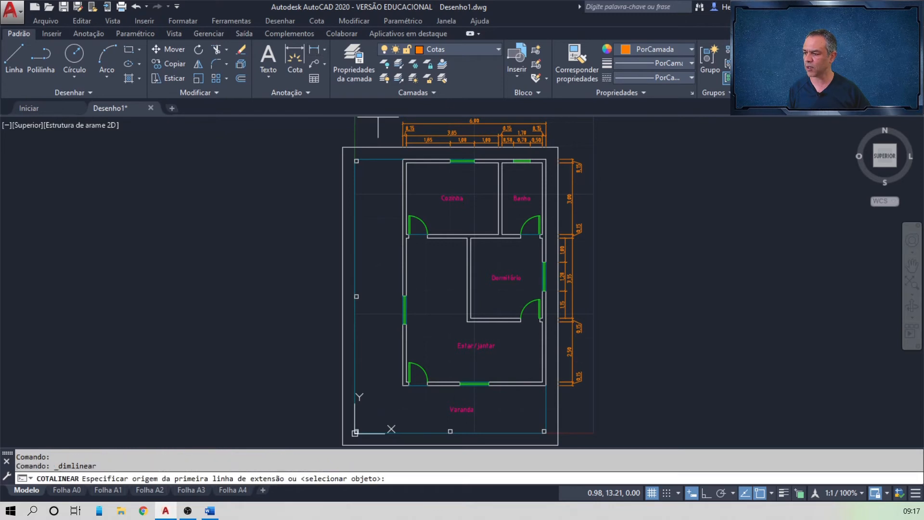
{"action": "left_click", "coordinate": [557, 159]}
{"action": "scroll", "coordinate": [554, 414], "scroll_direction": "up", "scroll_amount": 6}
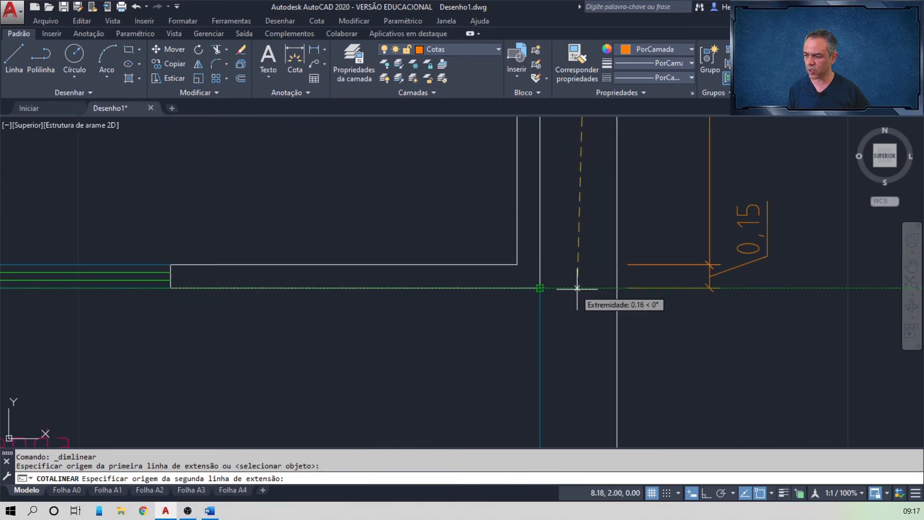
{"action": "left_click", "coordinate": [618, 288]}
{"action": "scroll", "coordinate": [662, 274], "scroll_direction": "down", "scroll_amount": 5}
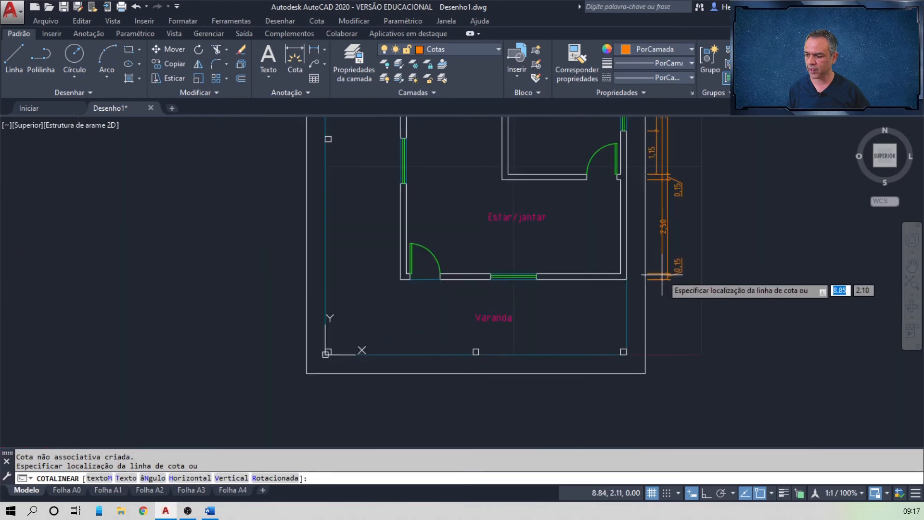
{"action": "scroll", "coordinate": [662, 274], "scroll_direction": "down", "scroll_amount": 2}
{"action": "middle_click_drag", "start_coordinate": [715, 231], "coordinate": [645, 281]}
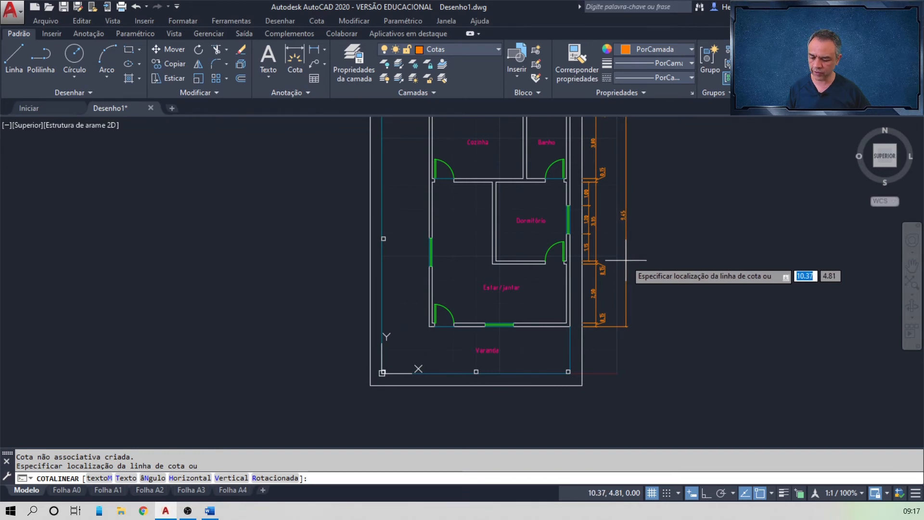
Place the overall dimension line outside the existing chain, offset @0.6<0 from the chain's lower end
{"action": "type", "text": "de"}
{"action": "key", "text": "Return"}
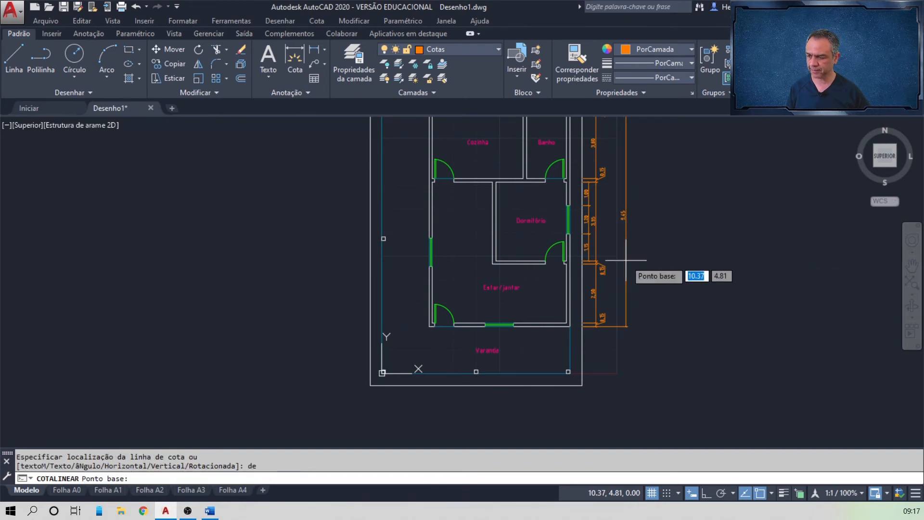
{"action": "scroll", "coordinate": [616, 360], "scroll_direction": "up", "scroll_amount": 5}
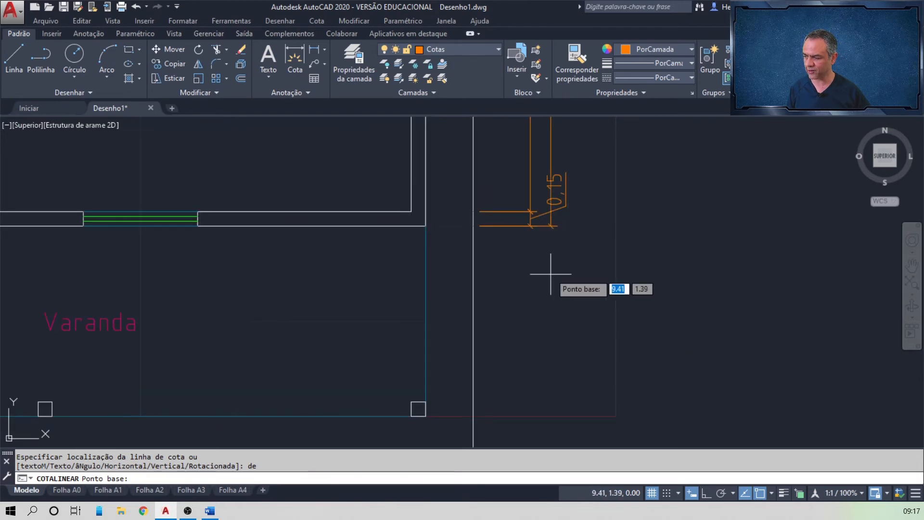
{"action": "left_click", "coordinate": [530, 225]}
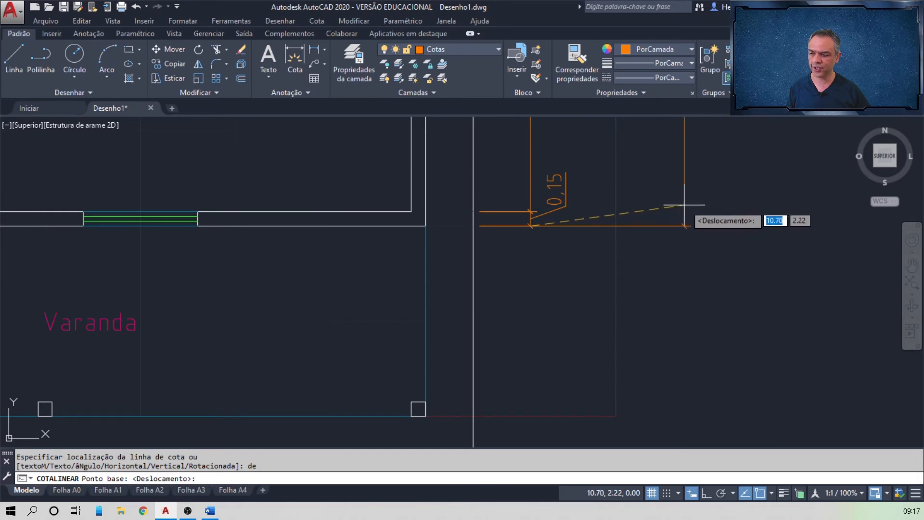
{"action": "type", "text": "@"}
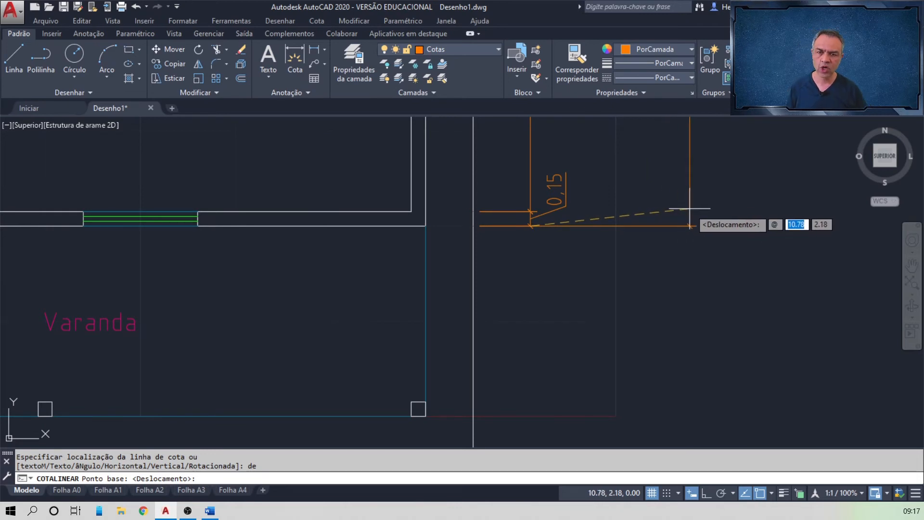
{"action": "type", "text": "0.6"}
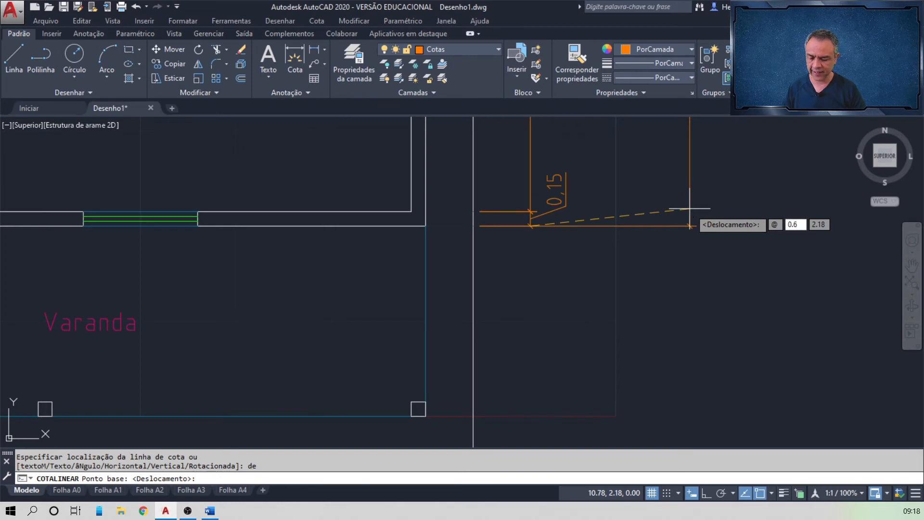
{"action": "type", "text": "<"}
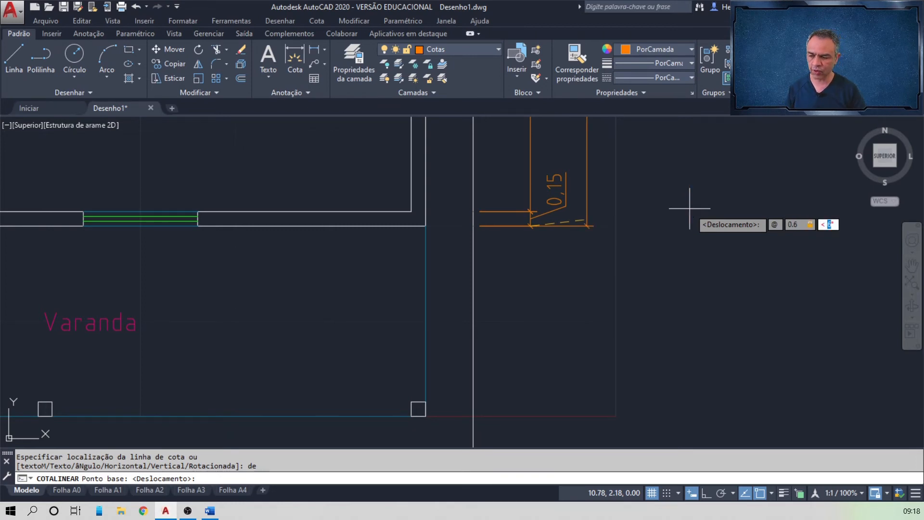
{"action": "type", "text": "0"}
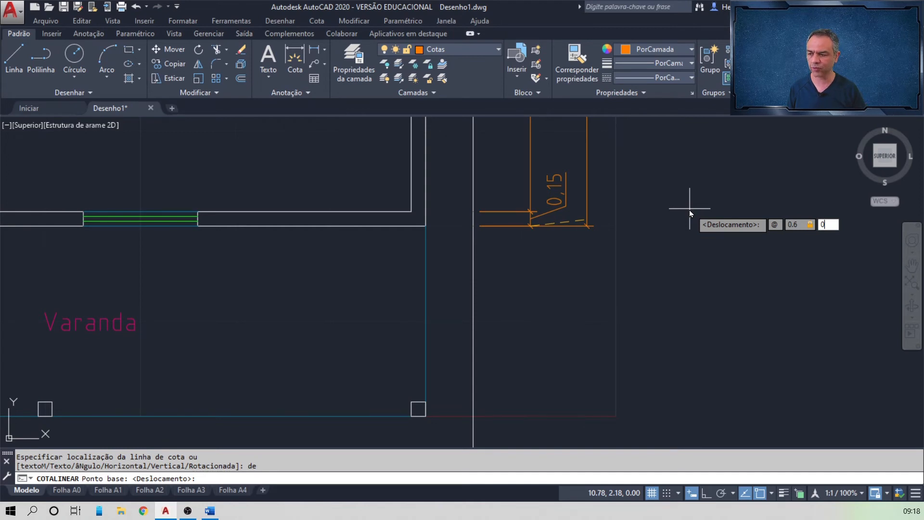
{"action": "key", "text": "Return"}
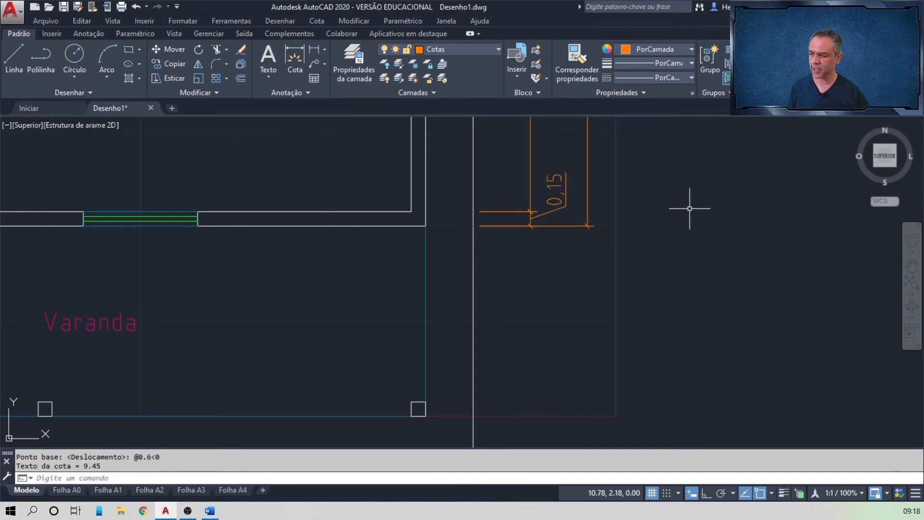
{"action": "left_click", "coordinate": [681, 174]}
{"action": "key", "text": "Escape"}
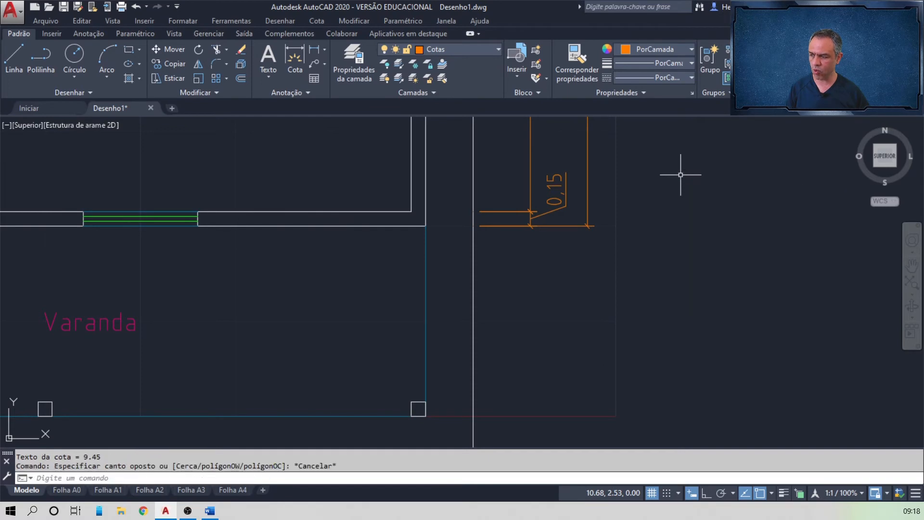
{"action": "scroll", "coordinate": [681, 174], "scroll_direction": "down", "scroll_amount": 3}
{"action": "middle_click_drag", "start_coordinate": [684, 165], "coordinate": [620, 316]}
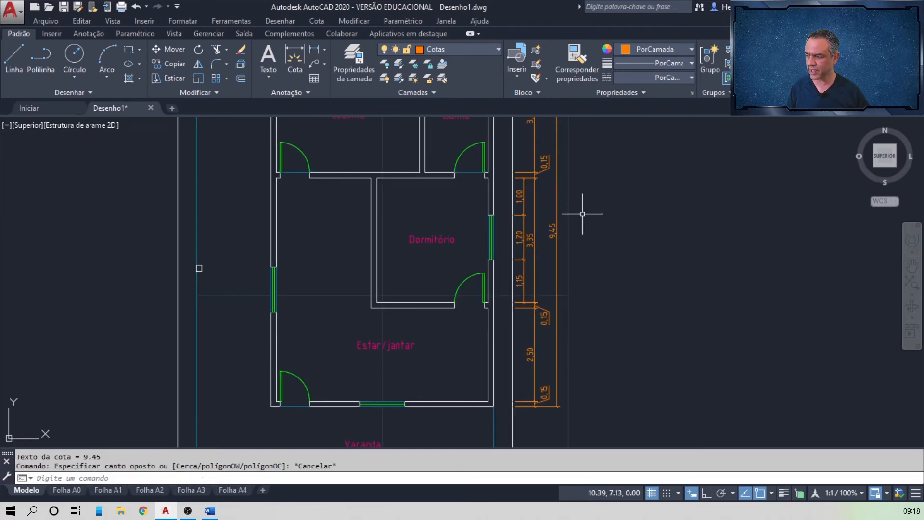
{"action": "middle_click_drag", "start_coordinate": [582, 214], "coordinate": [575, 195]}
{"action": "key", "text": "Escape"}
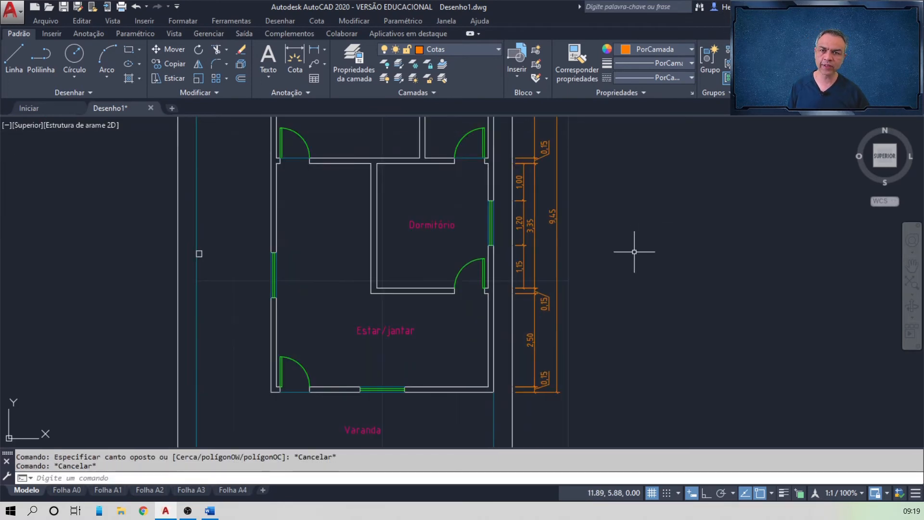
Begin a linear dimension from the Estar/jantar inner corner to the nearer edge of the Varanda-side window, projecting both origins onto the lower roof outline
{"action": "middle_click_drag", "start_coordinate": [623, 271], "coordinate": [651, 153]}
{"action": "mouse_move", "coordinate": [525, 264]}
{"action": "middle_mouse_down"}
{"action": "mouse_move", "coordinate": [592, 206]}
{"action": "mouse_move", "coordinate": [601, 237]}
{"action": "middle_mouse_up"}
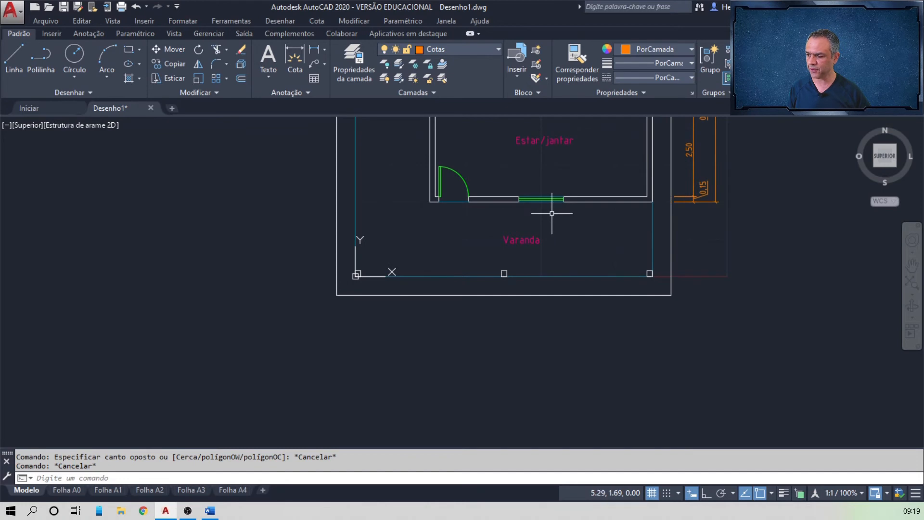
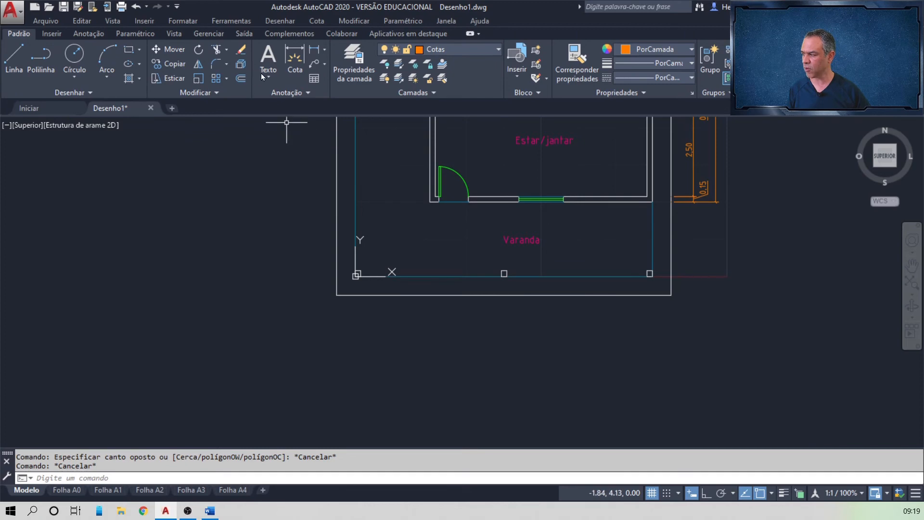
{"action": "left_click", "coordinate": [318, 53]}
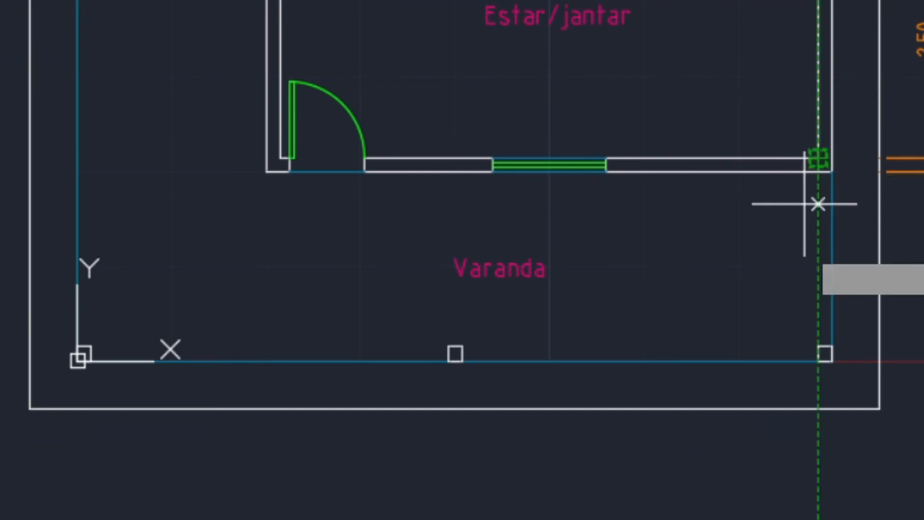
{"action": "left_click", "coordinate": [819, 409]}
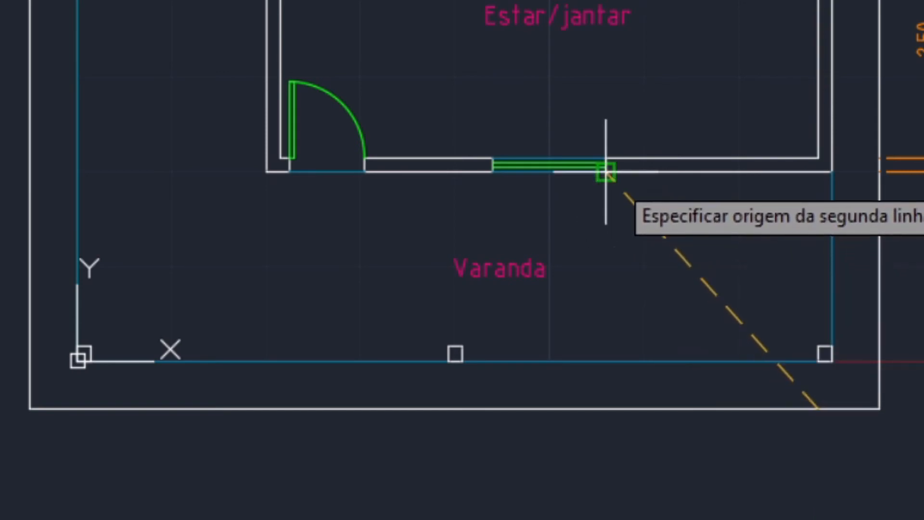
{"action": "left_click", "coordinate": [606, 409]}
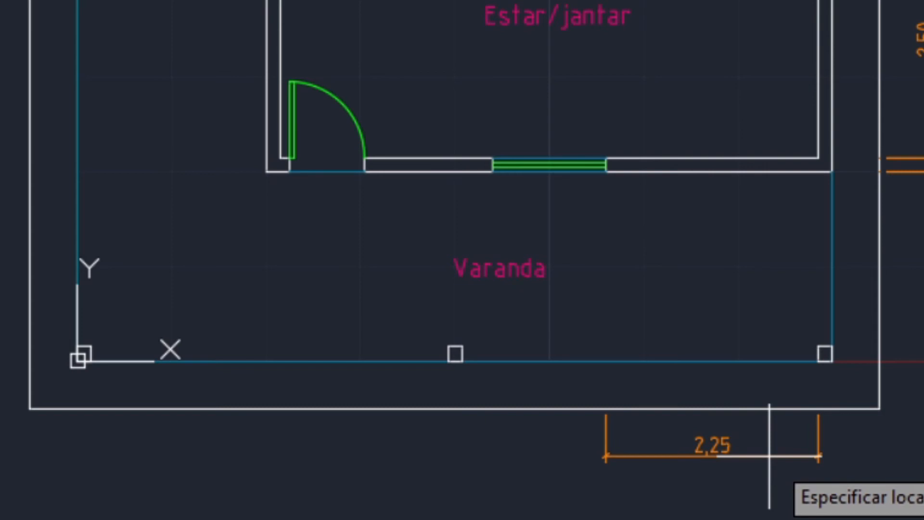
Place the corner-to-window dimension line below the roof outline, offset @0.3<270 from the first extension origin
{"action": "scroll", "coordinate": [768, 456], "scroll_direction": "up", "scroll_amount": 4}
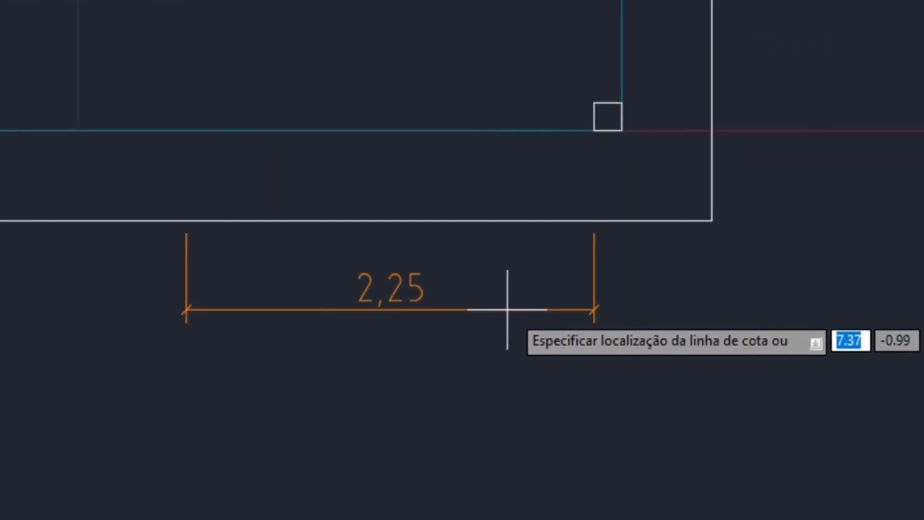
{"action": "type", "text": "de"}
{"action": "key", "text": "Return"}
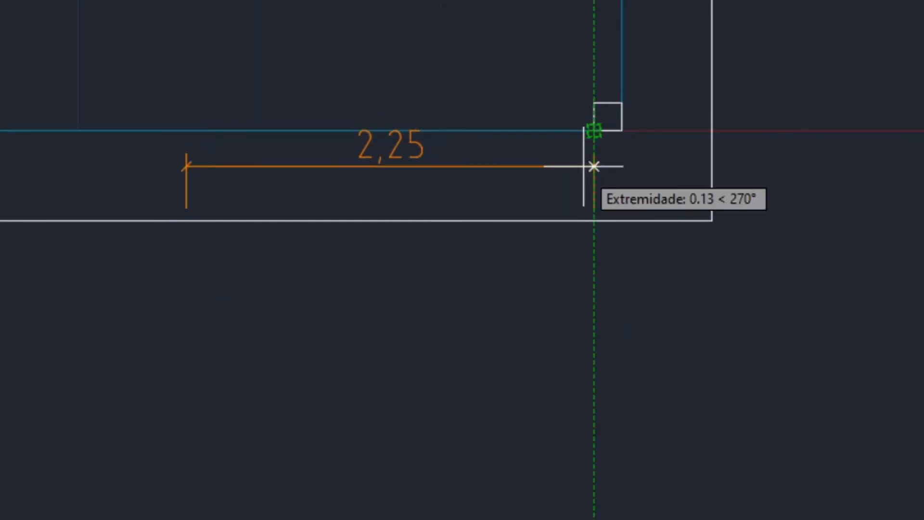
{"action": "left_click", "coordinate": [594, 221]}
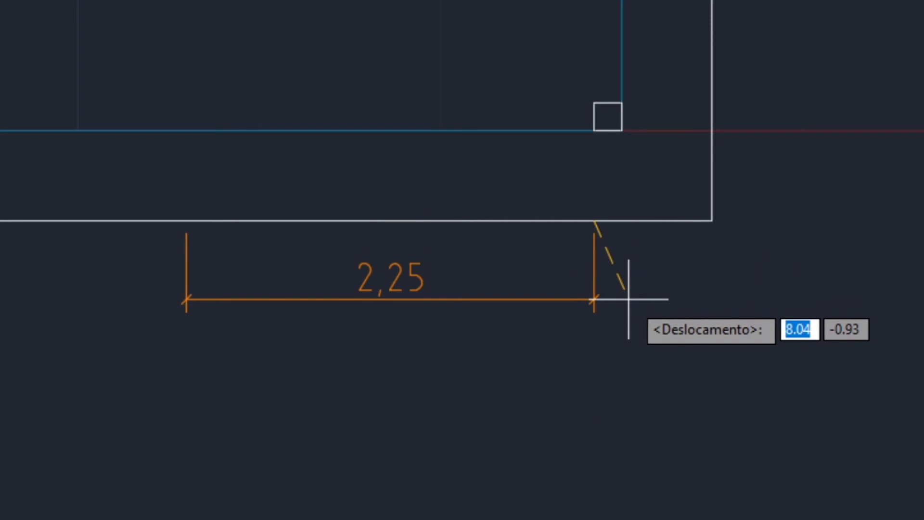
{"action": "type", "text": "@"}
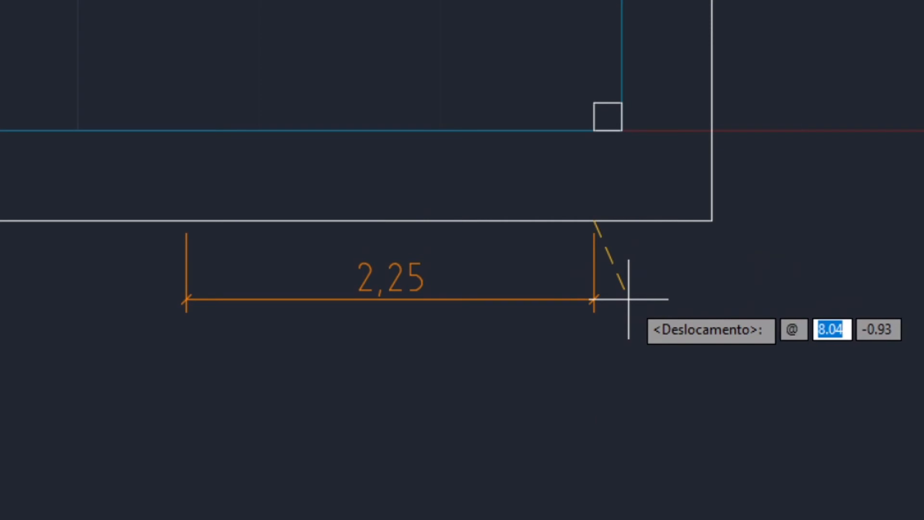
{"action": "type", "text": "0"}
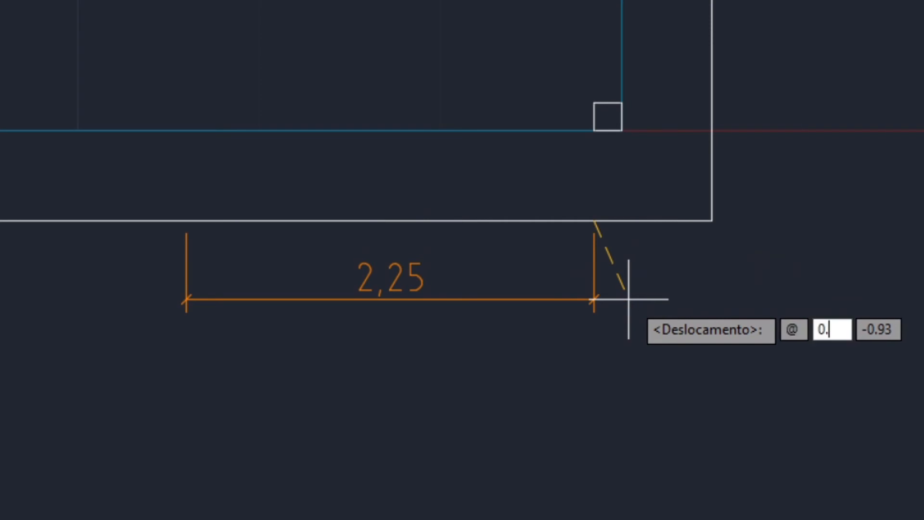
{"action": "type", "text": ".3"}
{"action": "key", "text": "Tab"}
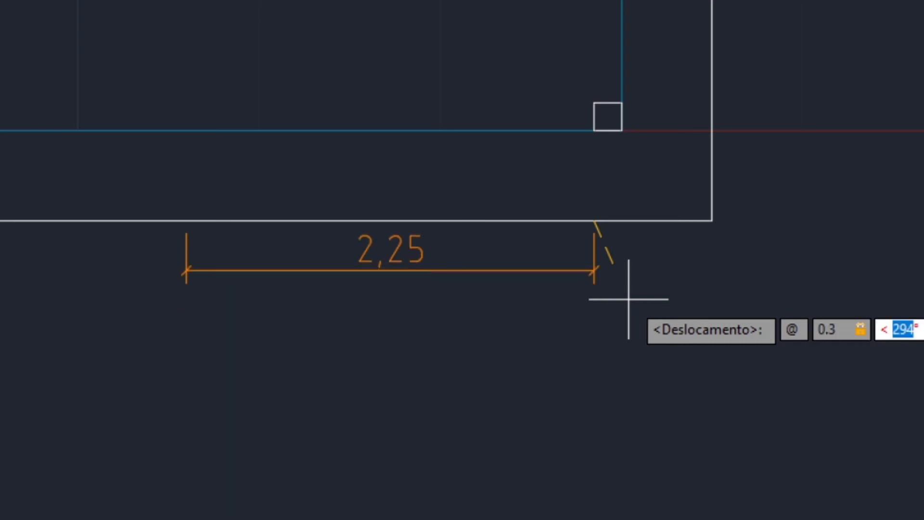
{"action": "key", "text": "BackSpace"}
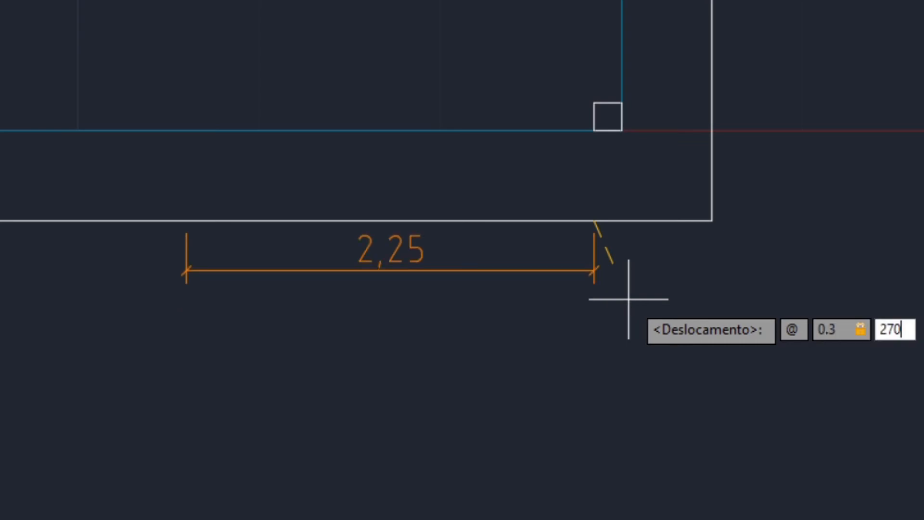
{"action": "key", "text": "Return"}
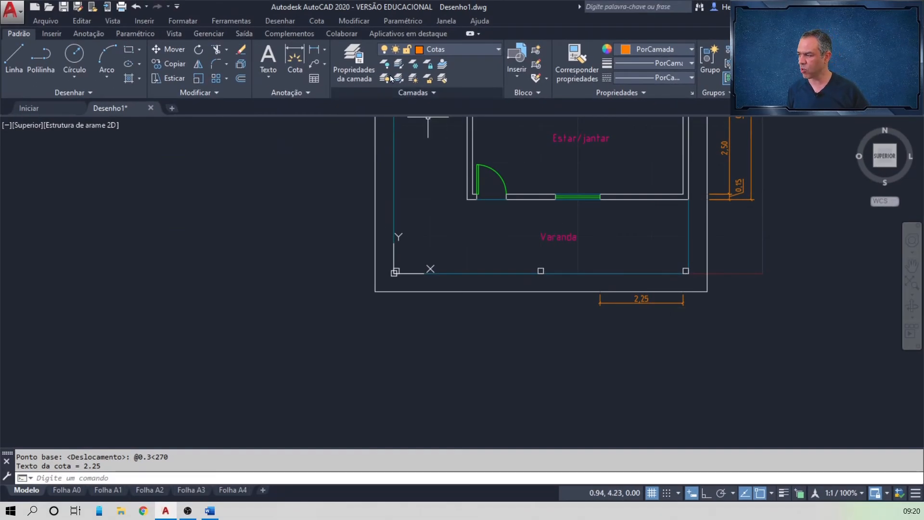
Continue the dimension chain below the roof outline across the Varanda-side window, the wall up to the door, and the door opening
{"action": "left_click", "coordinate": [316, 22]}
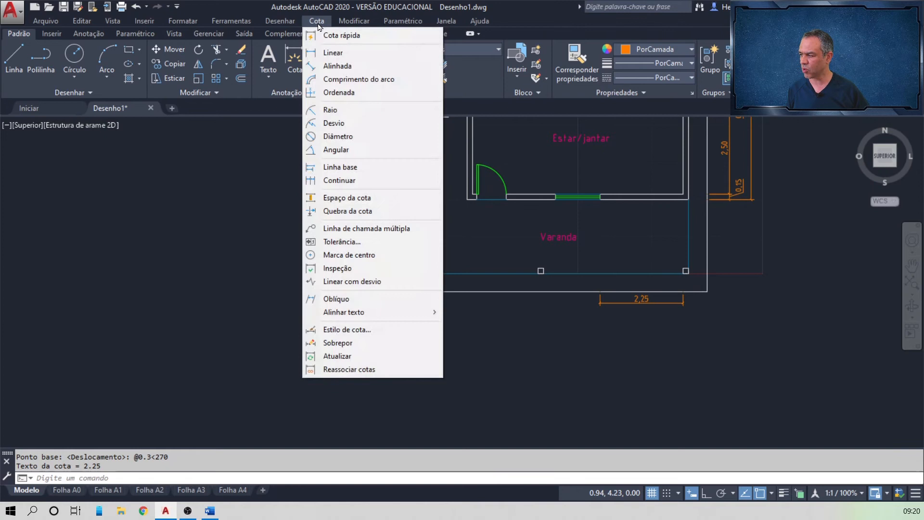
{"action": "left_click", "coordinate": [352, 182]}
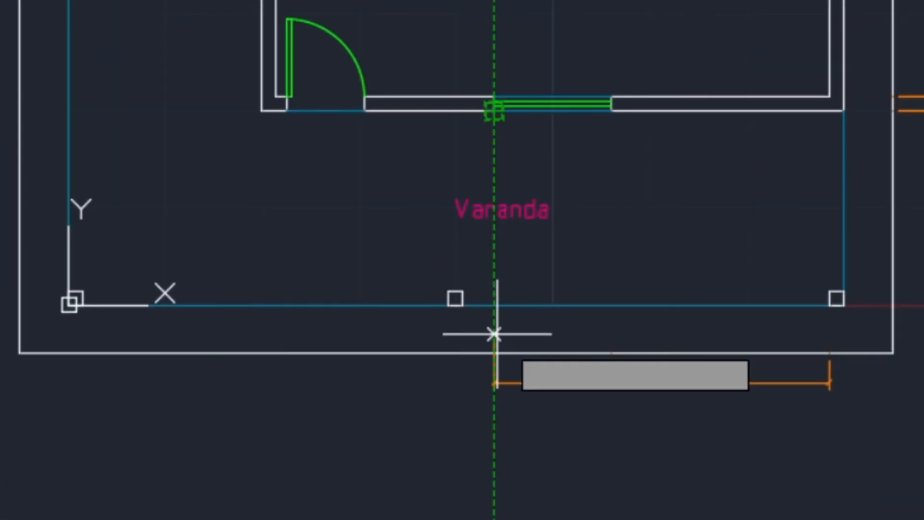
{"action": "left_click", "coordinate": [491, 378]}
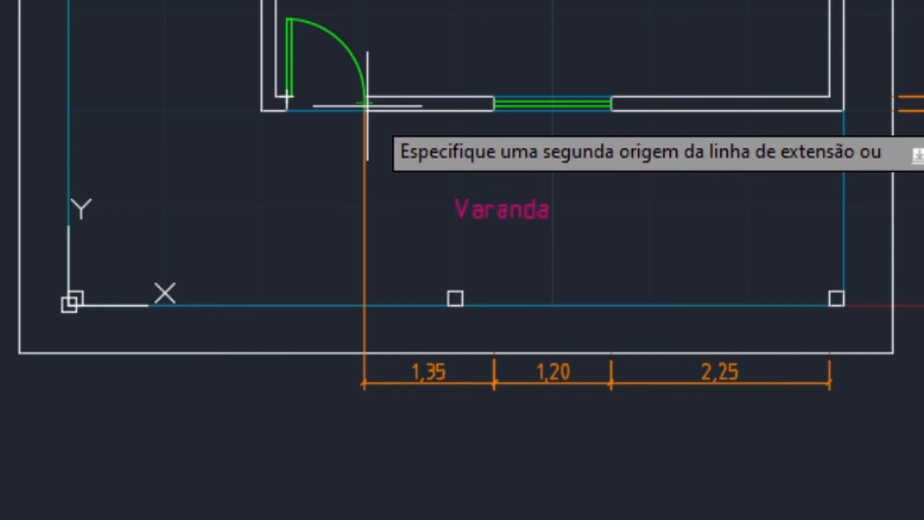
{"action": "left_click", "coordinate": [364, 315]}
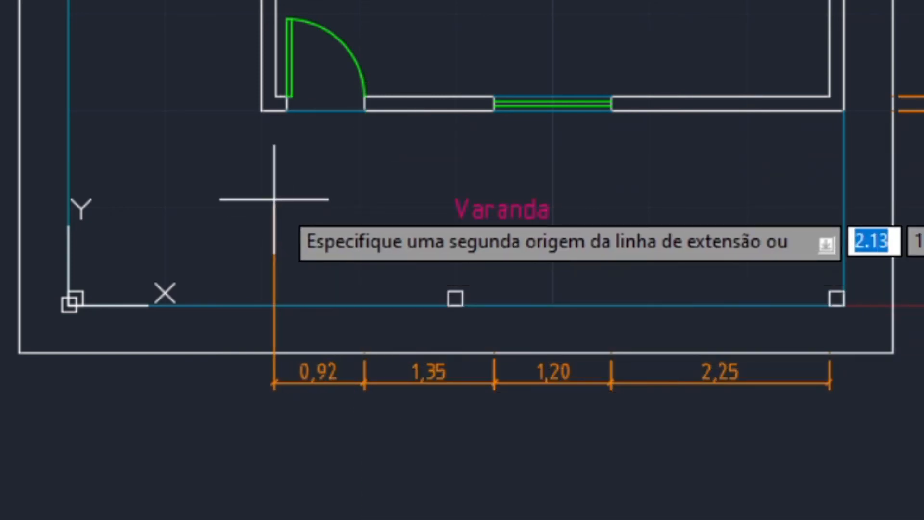
{"action": "left_click", "coordinate": [287, 111]}
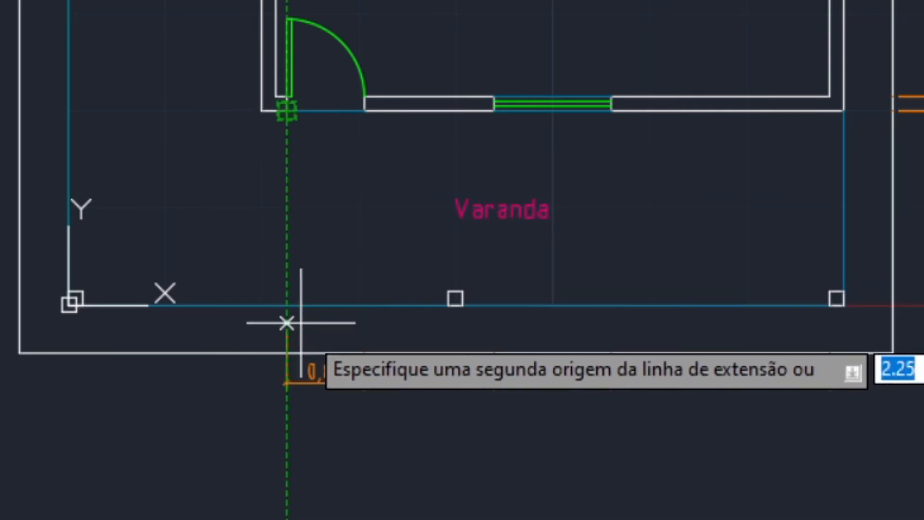
{"action": "left_click", "coordinate": [286, 353]}
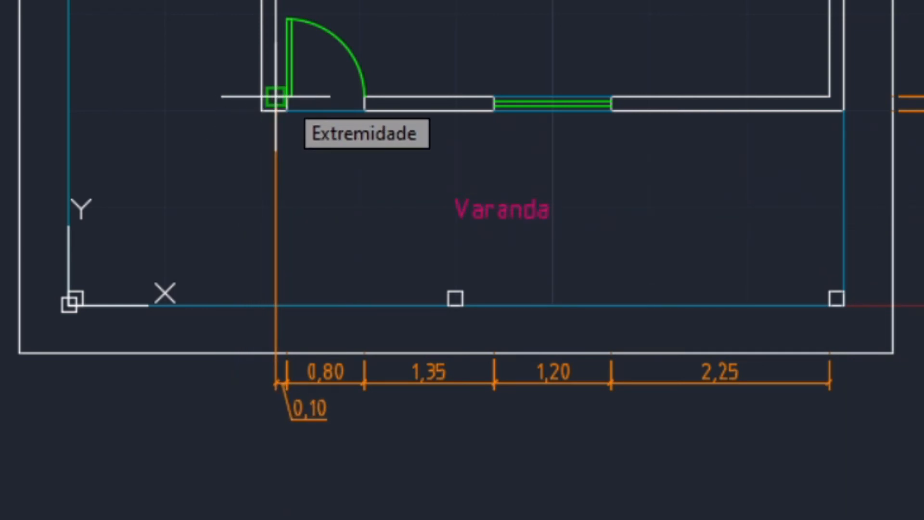
Extend the lower dimension chain from the door's far jamb to the Estar/jantar inner wall corner and end the continued dimension
{"action": "scroll", "coordinate": [276, 97], "scroll_direction": "up", "scroll_amount": 6}
{"action": "scroll", "coordinate": [276, 92], "scroll_direction": "down", "scroll_amount": 2}
{"action": "mouse_move", "coordinate": [276, 95]}
{"action": "middle_mouse_down"}
{"action": "mouse_move", "coordinate": [262, 111]}
{"action": "mouse_move", "coordinate": [272, 115]}
{"action": "middle_mouse_up"}
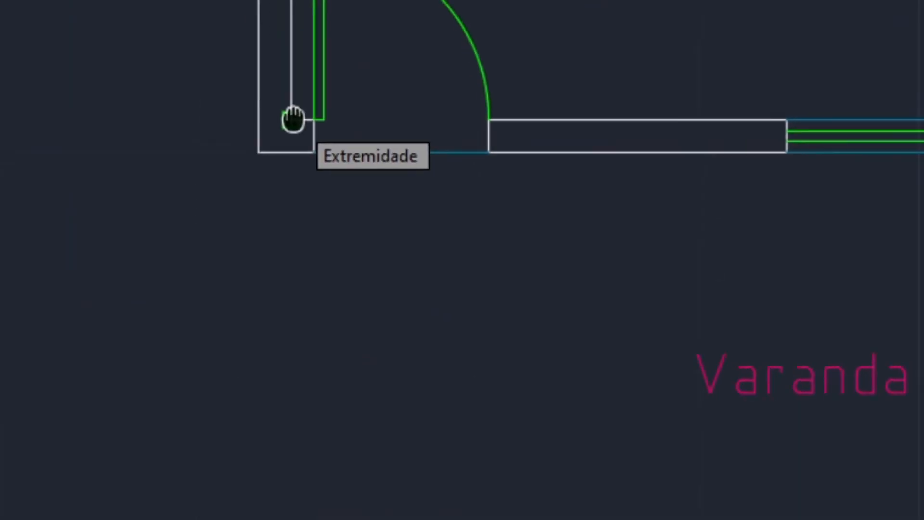
{"action": "middle_click_drag", "start_coordinate": [446, 143], "coordinate": [444, 127]}
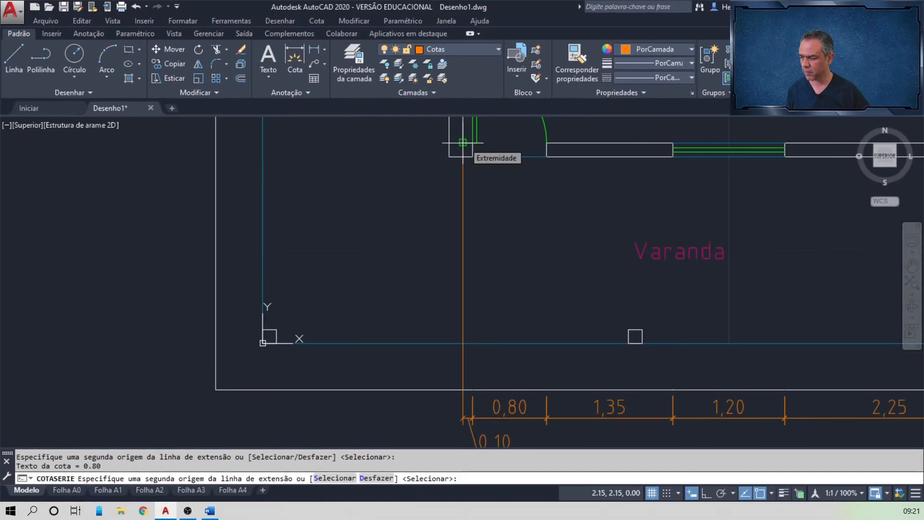
{"action": "left_click", "coordinate": [463, 338]}
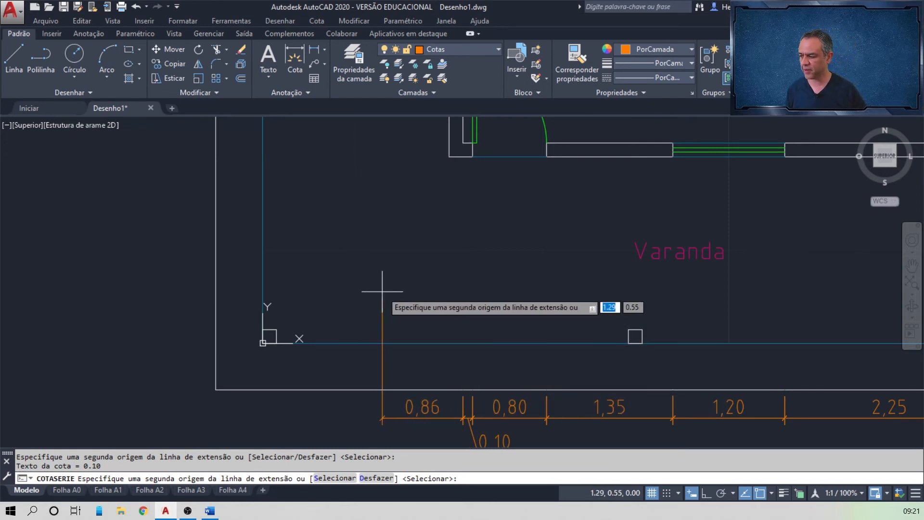
{"action": "key", "text": "Return"}
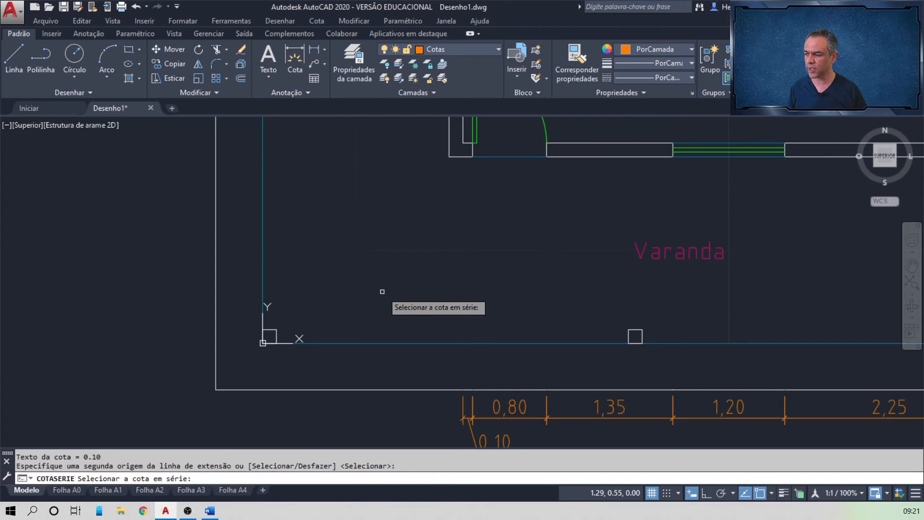
{"action": "key", "text": "Return"}
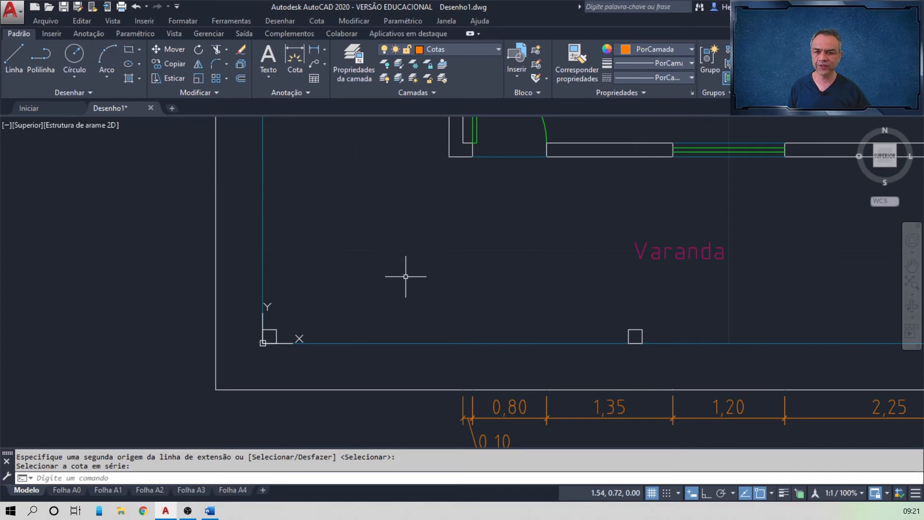
Begin a linear dimension between the two lower inner corners of Estar/jantar, with both origins projected onto the lower roof outline
{"action": "scroll", "coordinate": [414, 272], "scroll_direction": "down", "scroll_amount": 2}
{"action": "middle_click_drag", "start_coordinate": [414, 272], "coordinate": [331, 229]}
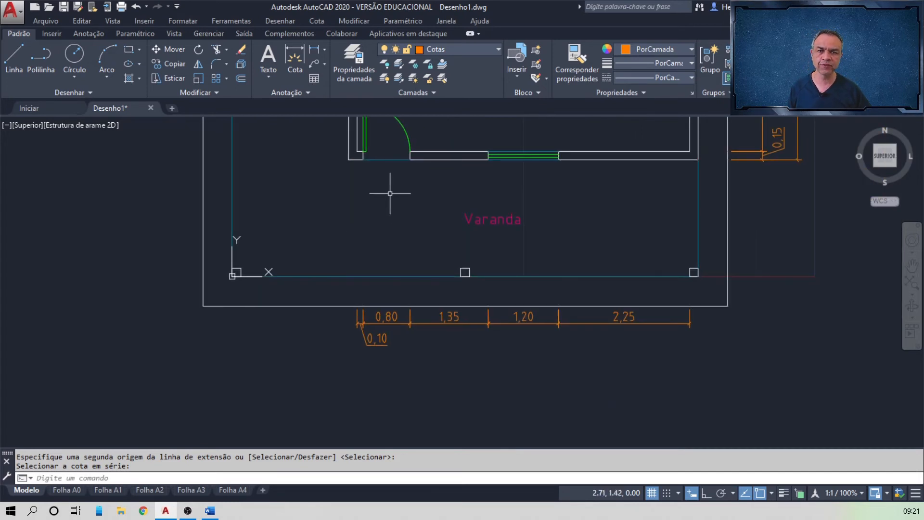
{"action": "left_click", "coordinate": [316, 51]}
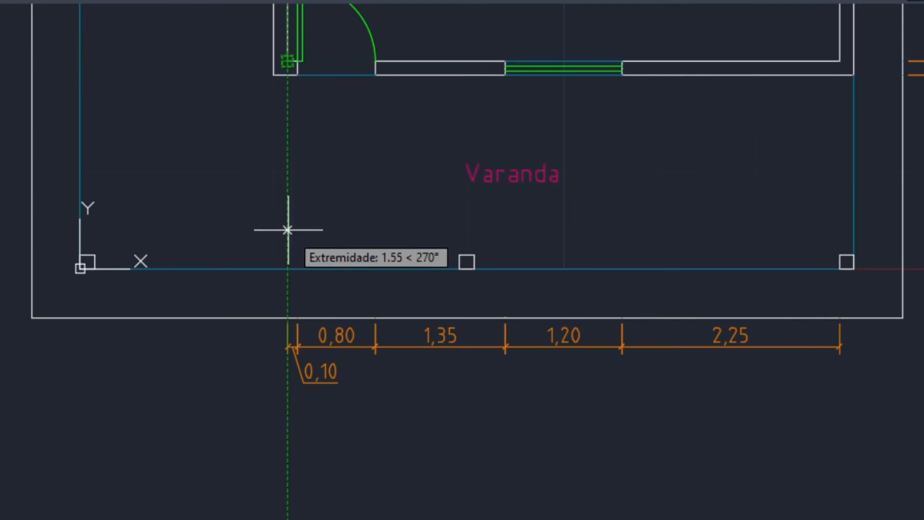
{"action": "left_click", "coordinate": [288, 318]}
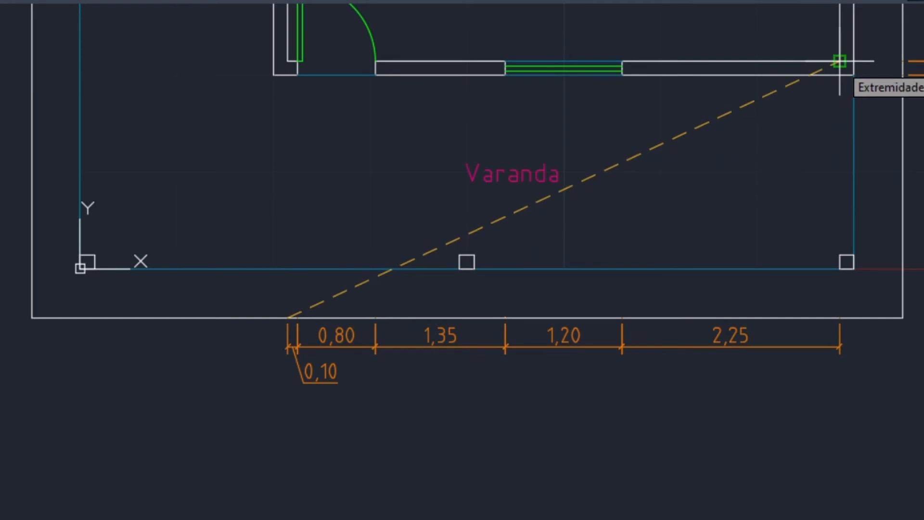
{"action": "left_click", "coordinate": [840, 317]}
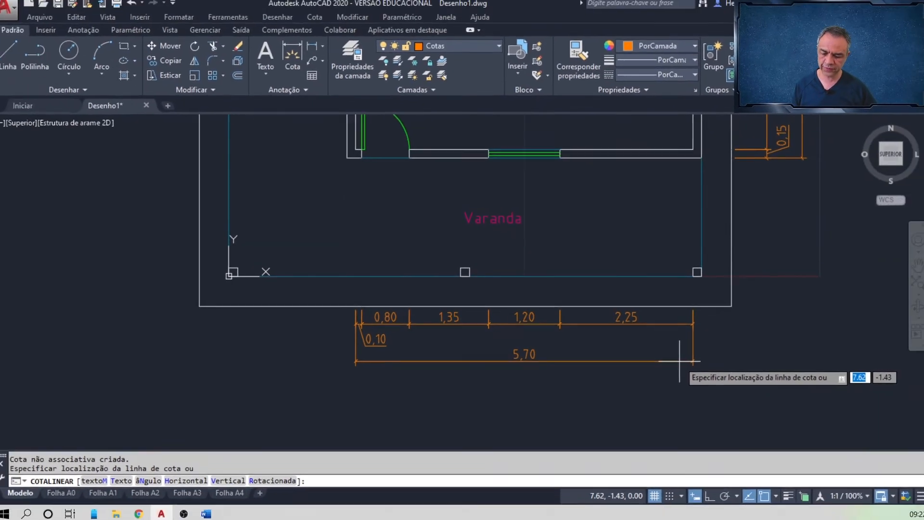
Place the inner-width dimension line below the existing chain, offset @0.4<270 from the outer end of the corner-to-window dimension line
{"action": "type", "text": "de"}
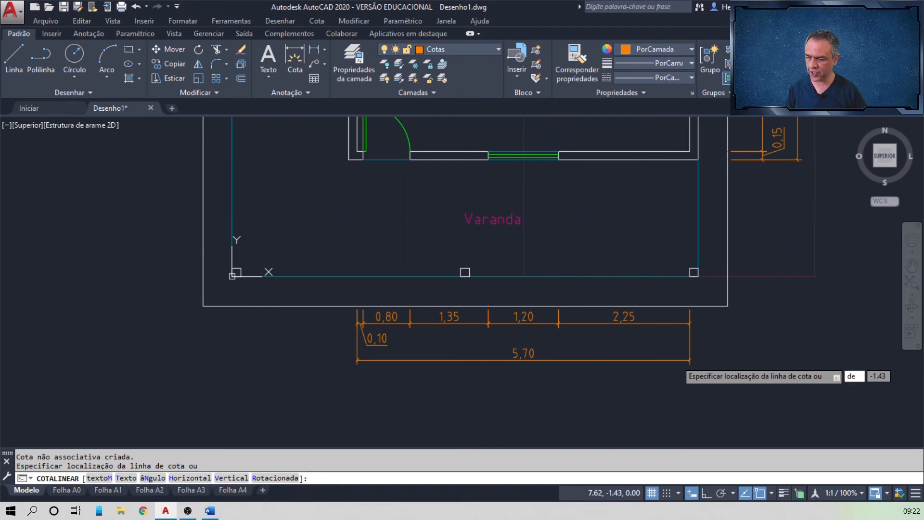
{"action": "key", "text": "Return"}
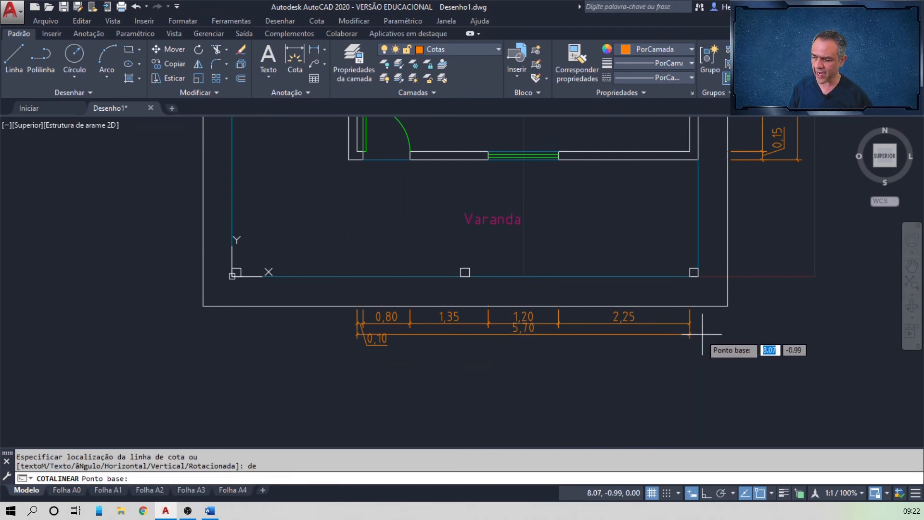
{"action": "scroll", "coordinate": [701, 326], "scroll_direction": "up", "scroll_amount": 3}
{"action": "scroll", "coordinate": [695, 316], "scroll_direction": "up", "scroll_amount": 2}
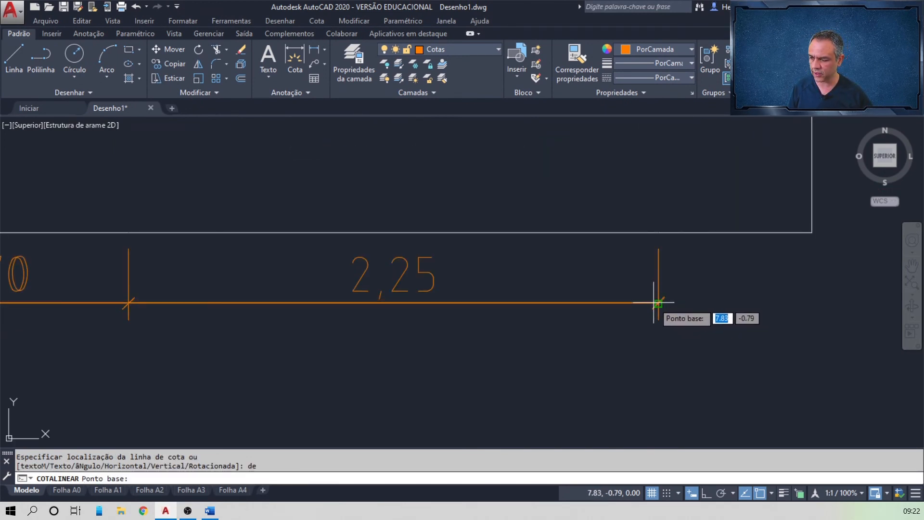
{"action": "left_click", "coordinate": [657, 303]}
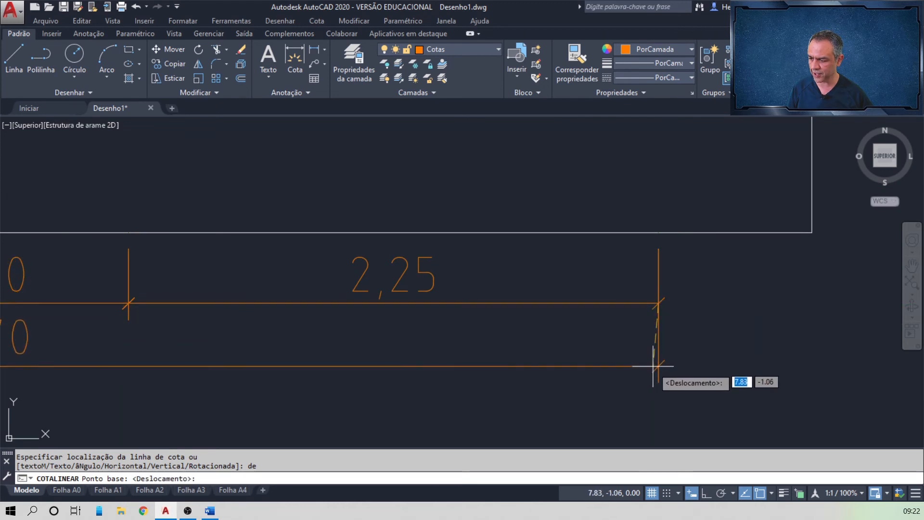
{"action": "key", "text": "BackSpace"}
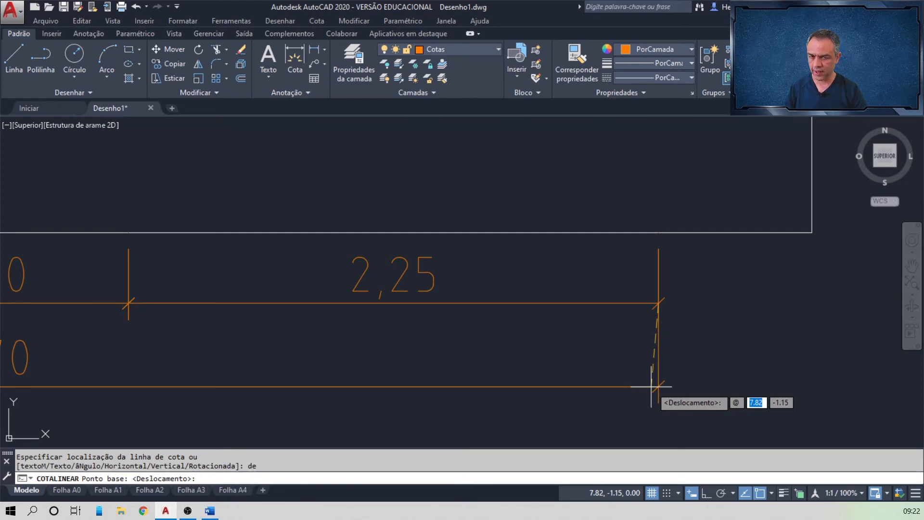
{"action": "key", "text": "BackSpace"}
{"action": "key", "text": "BackSpace"}
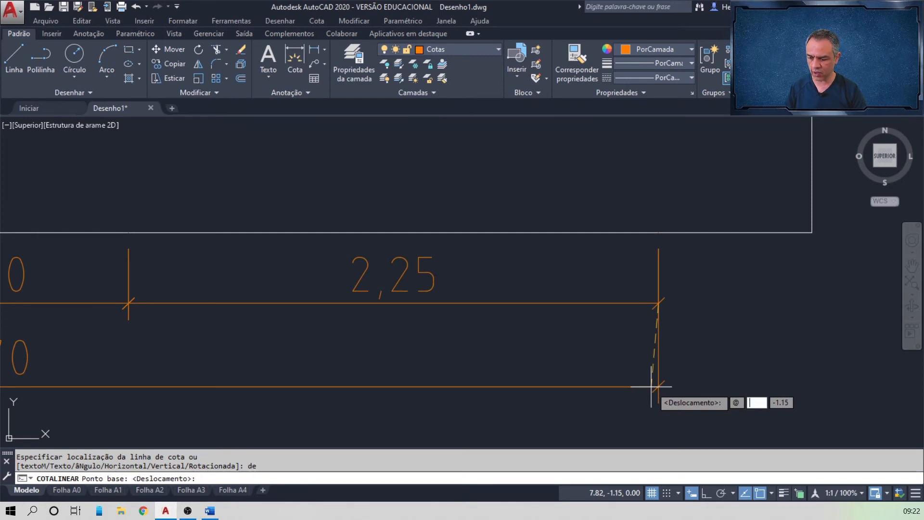
{"action": "key", "text": "Tab"}
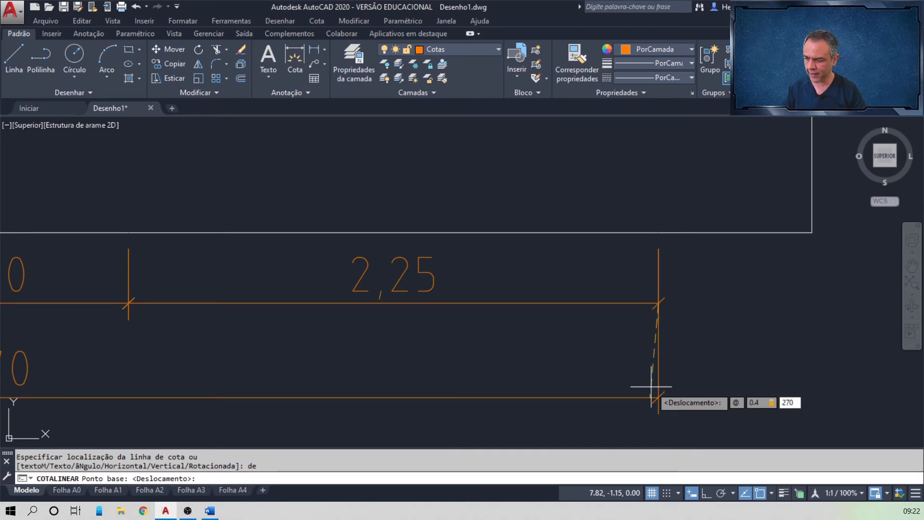
{"action": "key", "text": "Return"}
Stretch the inner-width dimension line farther down, offset @0.2<270 from the end of the 0,10 leader text's underline
{"action": "scroll", "coordinate": [521, 402], "scroll_direction": "down", "scroll_amount": 3}
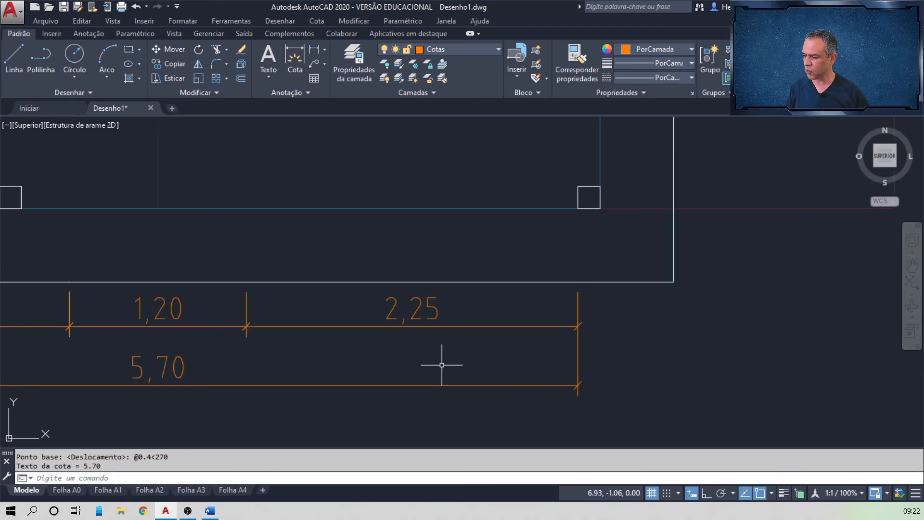
{"action": "mouse_move", "coordinate": [439, 365]}
{"action": "middle_mouse_down"}
{"action": "mouse_move", "coordinate": [546, 340]}
{"action": "mouse_move", "coordinate": [673, 334]}
{"action": "mouse_move", "coordinate": [825, 344]}
{"action": "middle_mouse_up"}
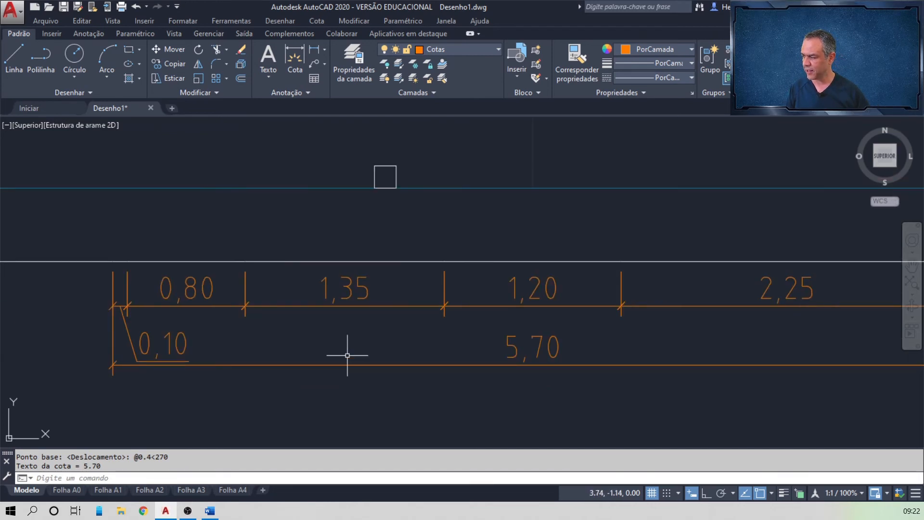
{"action": "middle_click_drag", "start_coordinate": [347, 355], "coordinate": [579, 304]}
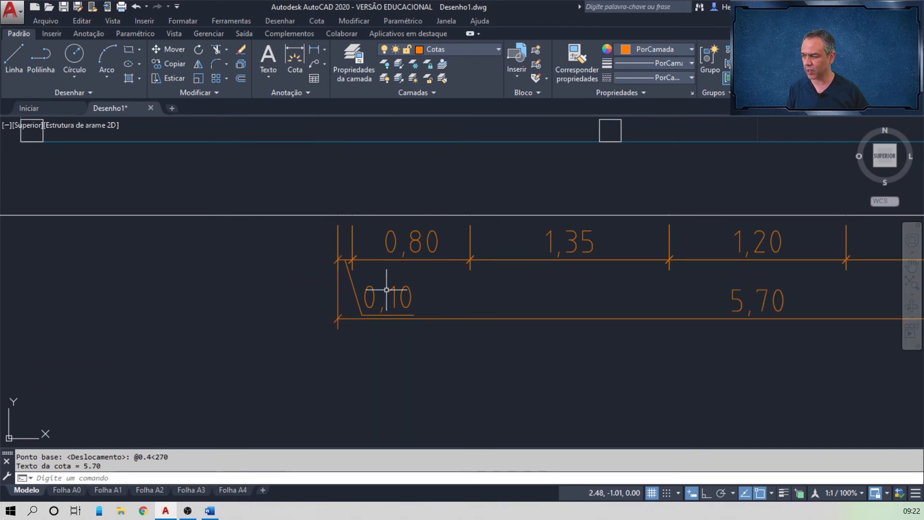
{"action": "left_click", "coordinate": [573, 320]}
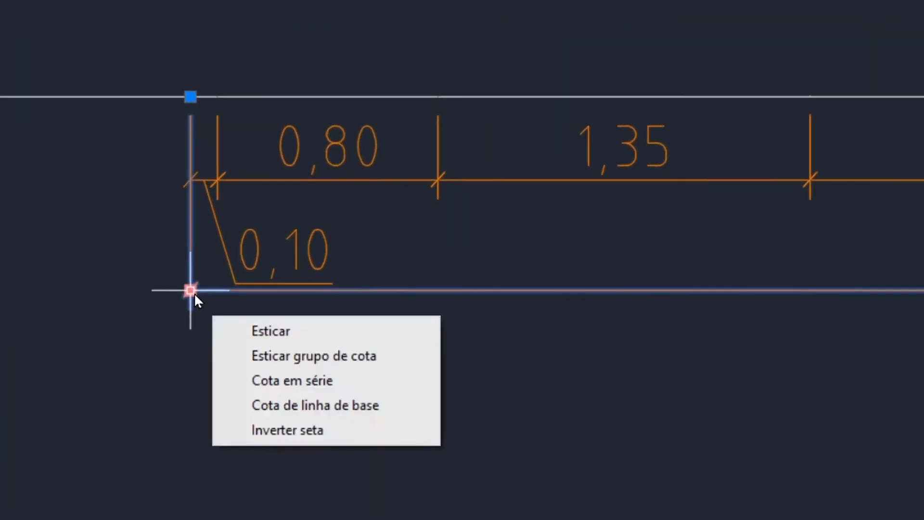
{"action": "left_click", "coordinate": [337, 319]}
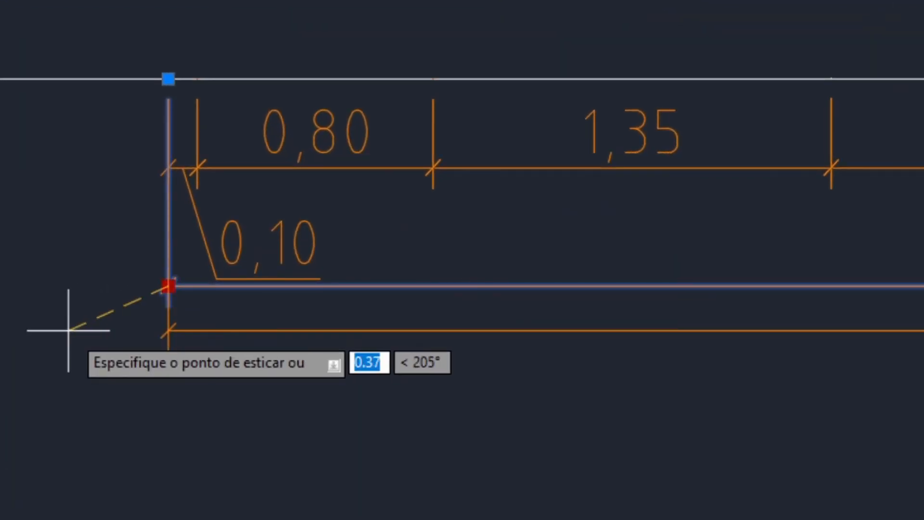
{"action": "type", "text": "de"}
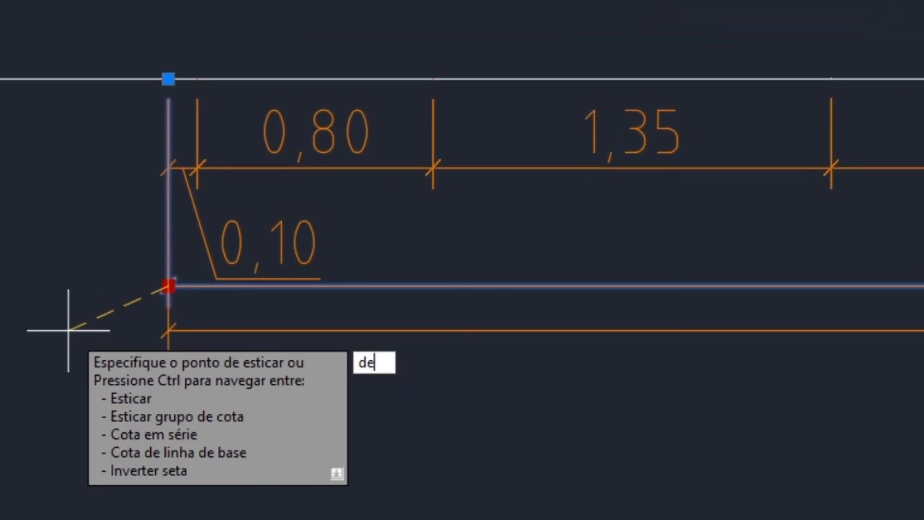
{"action": "key", "text": "Return"}
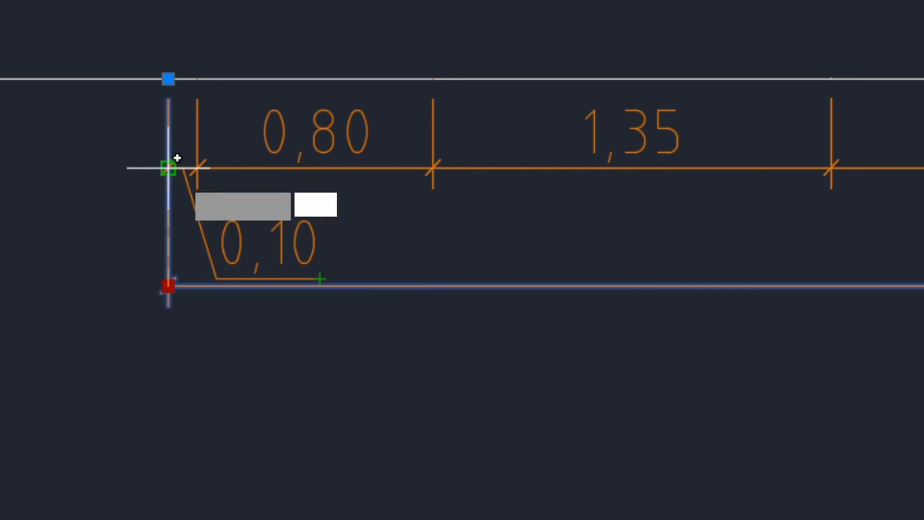
{"action": "left_click", "coordinate": [320, 278]}
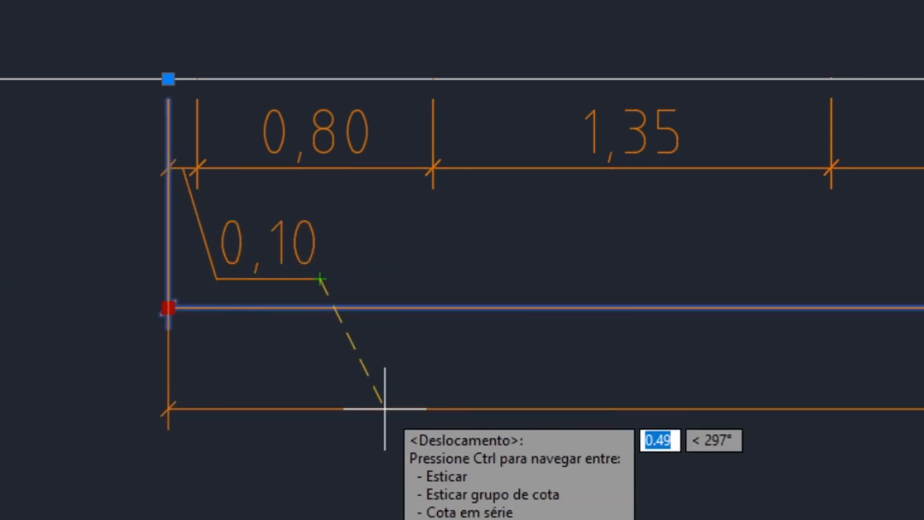
{"action": "type", "text": "@"}
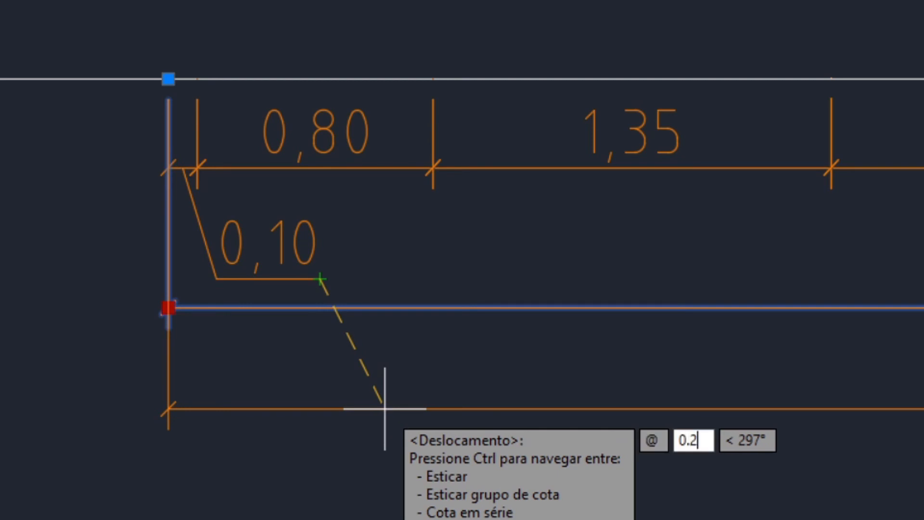
{"action": "key", "text": "Tab"}
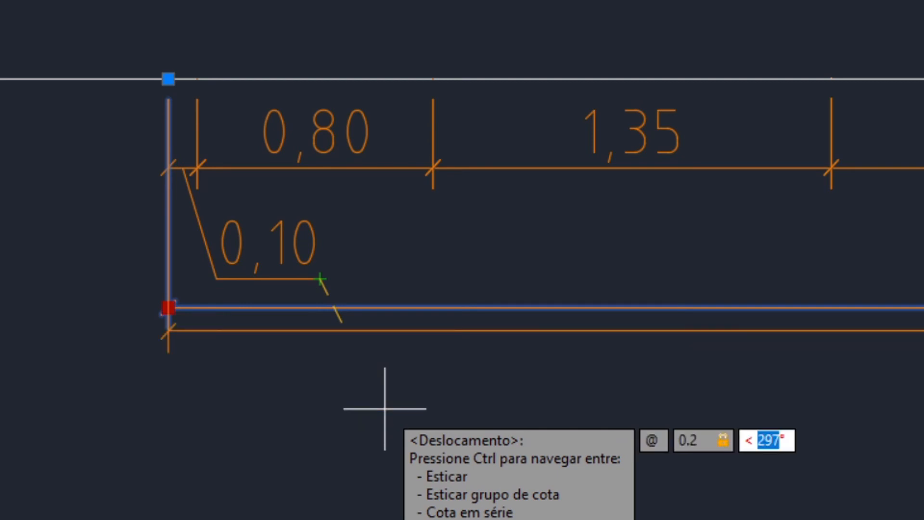
{"action": "type", "text": "2"}
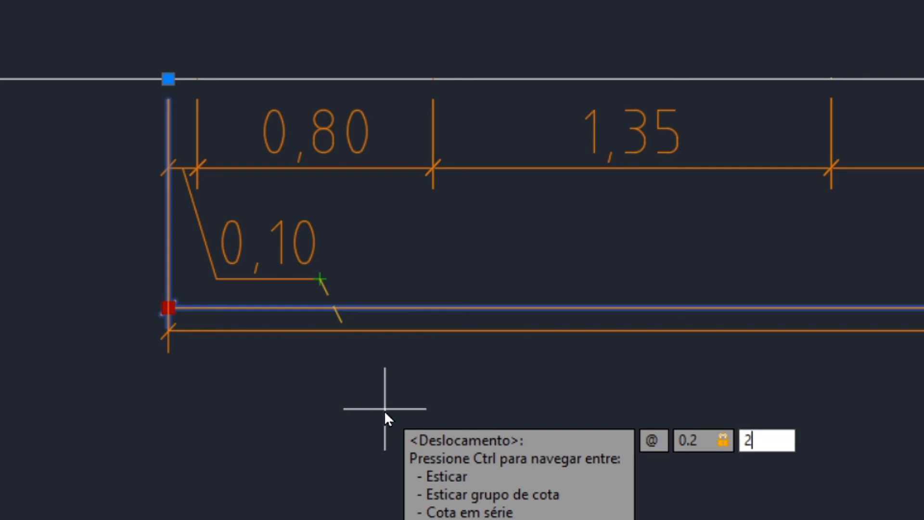
{"action": "key", "text": "Return"}
{"action": "key", "text": "Escape"}
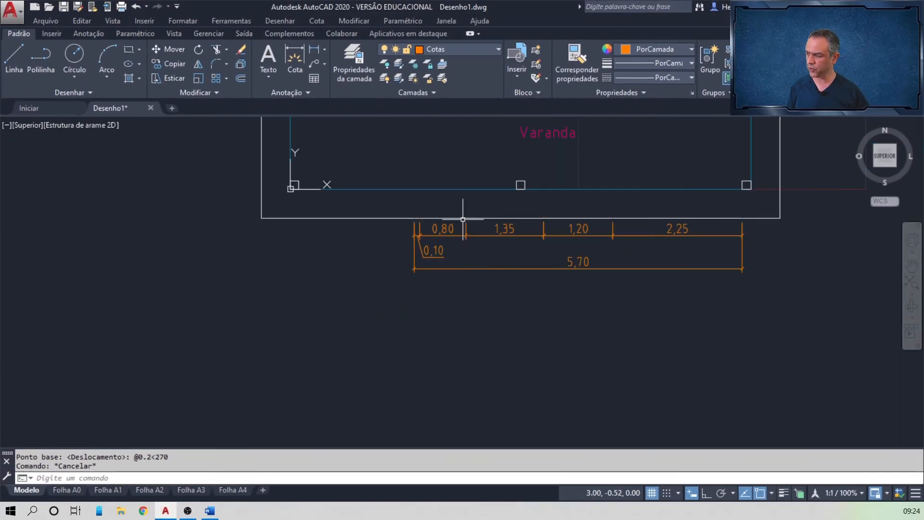
{"action": "scroll", "coordinate": [462, 219], "scroll_direction": "down", "scroll_amount": 2}
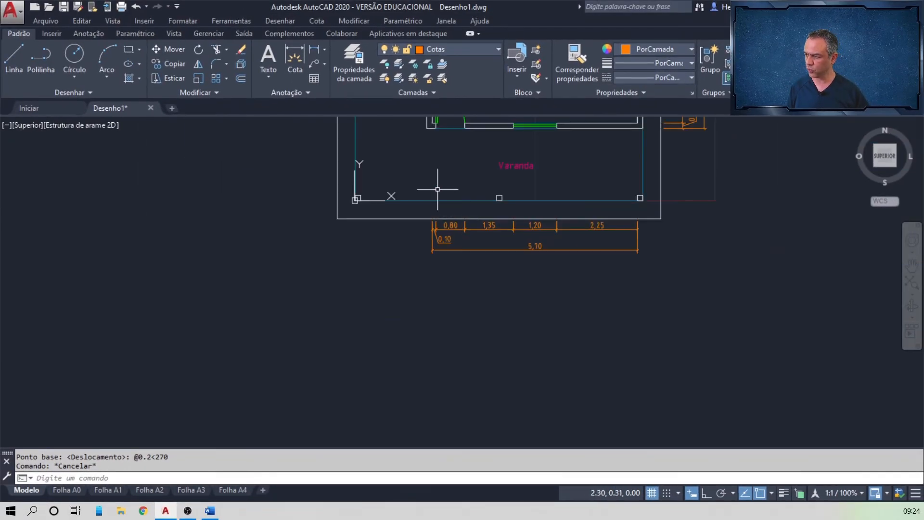
Dimension the side Varanda's width from the house's outer wall corner to the Varanda edge, both projected onto the lower roof outline, aligned with the inner-width dimension line
{"action": "middle_click_drag", "start_coordinate": [436, 187], "coordinate": [441, 296]}
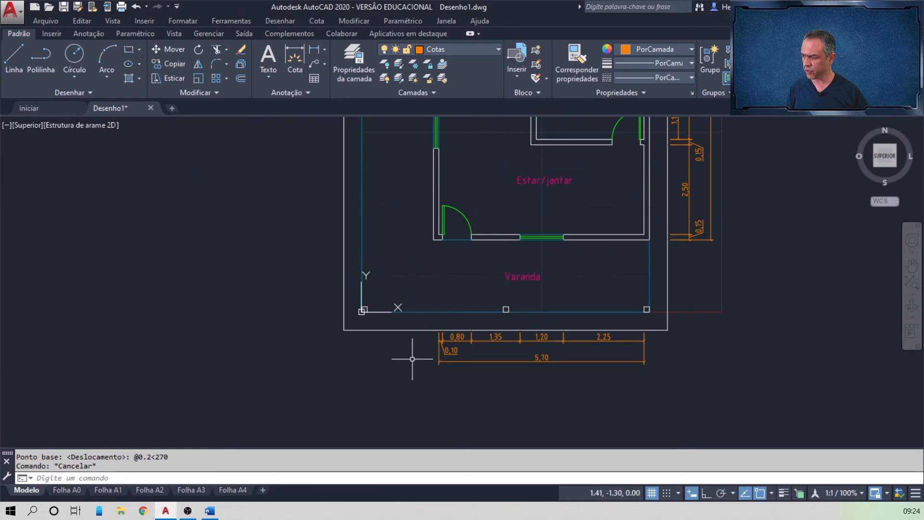
{"action": "middle_click_drag", "start_coordinate": [413, 355], "coordinate": [433, 368]}
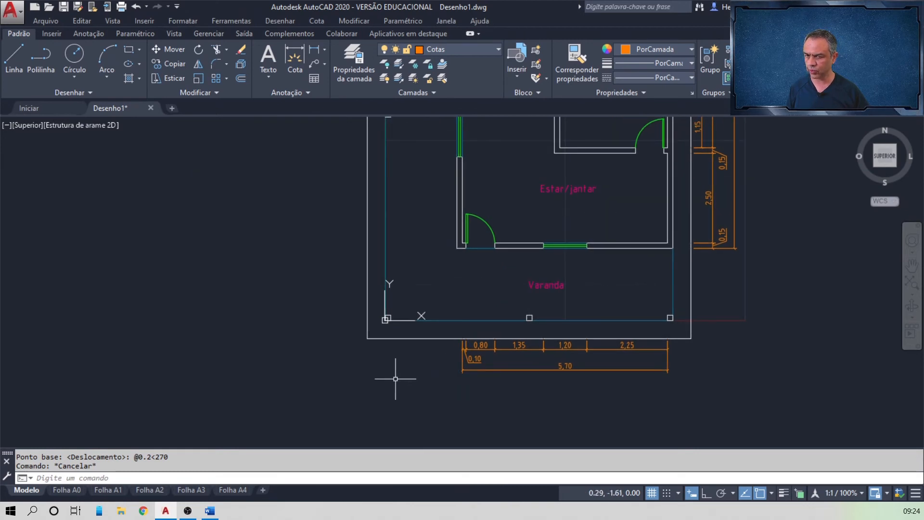
{"action": "left_click", "coordinate": [313, 50]}
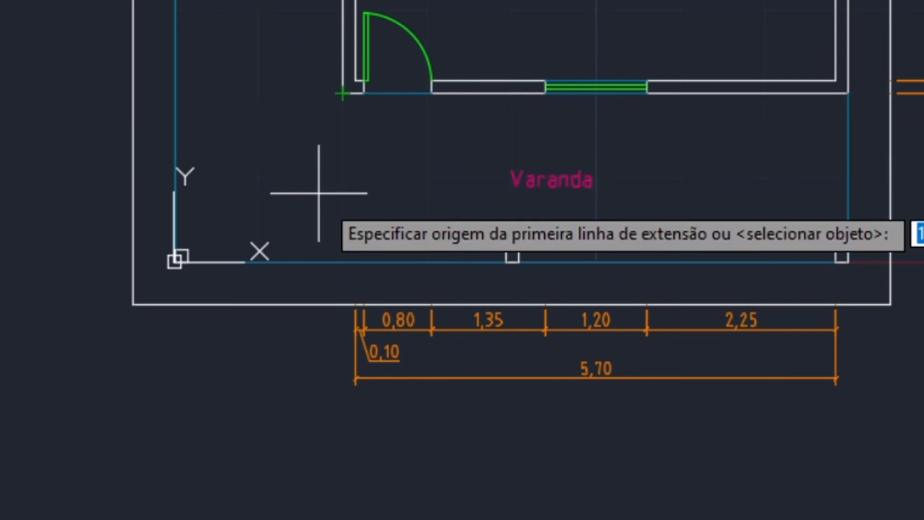
{"action": "left_click", "coordinate": [340, 304]}
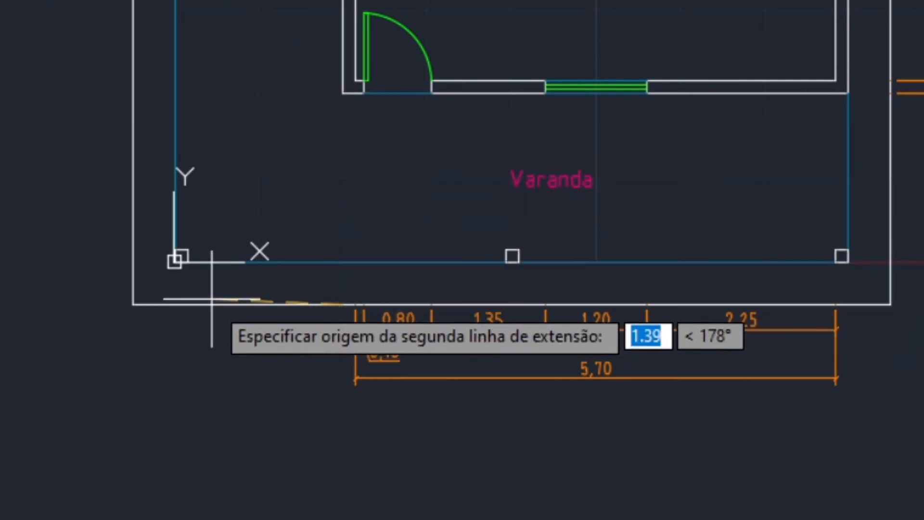
{"action": "scroll", "coordinate": [168, 255], "scroll_direction": "up", "scroll_amount": 2}
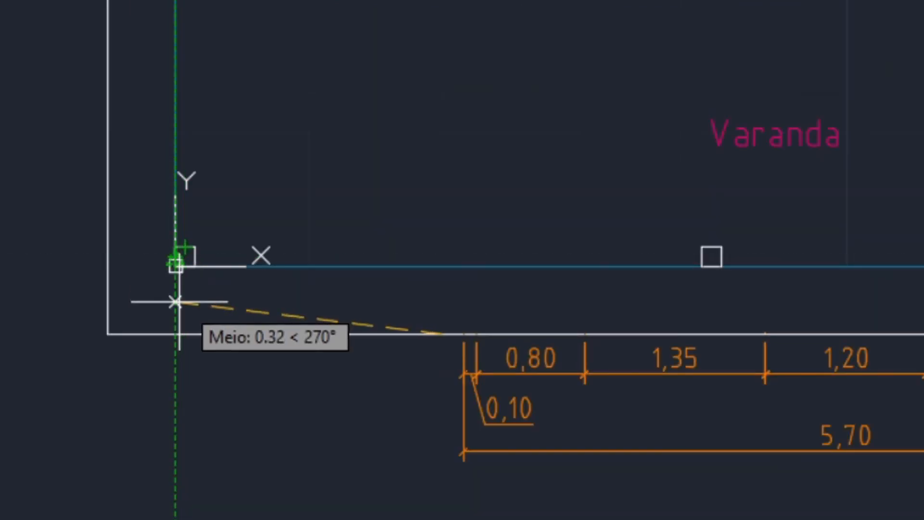
{"action": "left_click", "coordinate": [175, 334]}
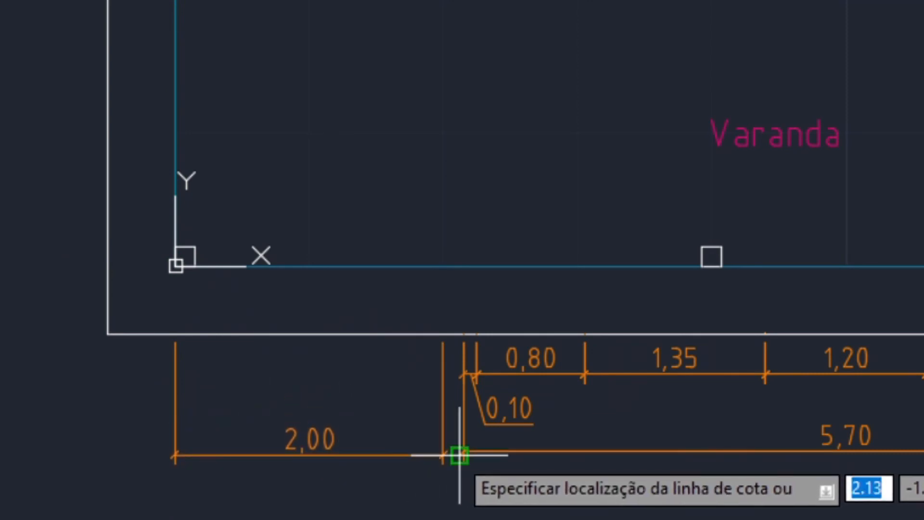
{"action": "left_click", "coordinate": [457, 450]}
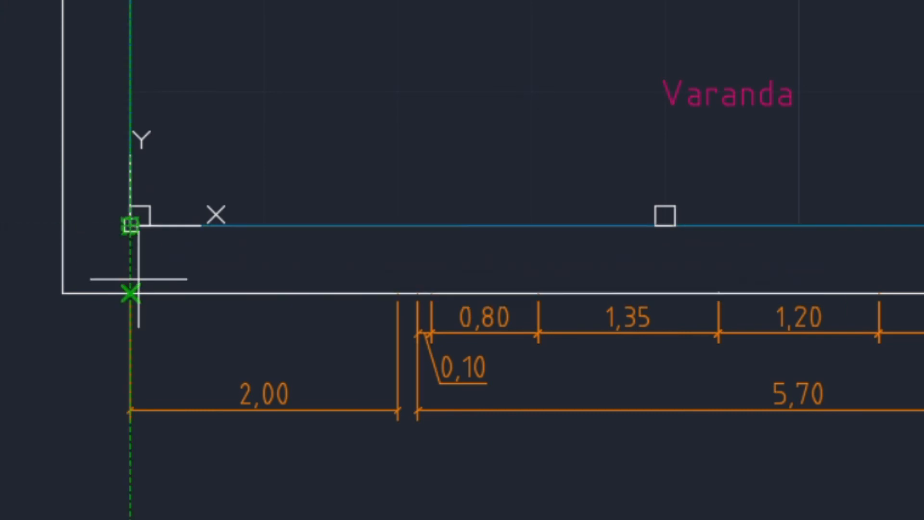
Dimension the roof overhang from the side Varanda edge to the roof's lower-left corner, in line with the side Varanda width dimension
{"action": "left_click", "coordinate": [130, 292]}
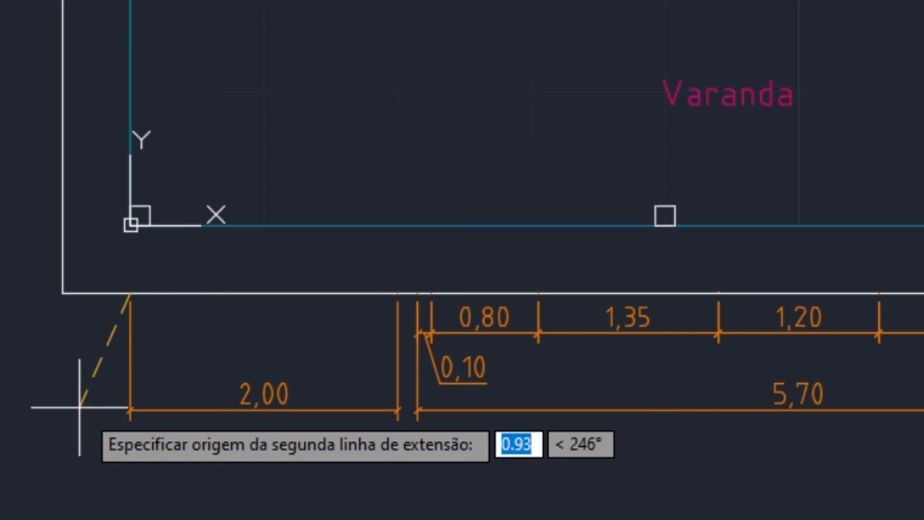
{"action": "left_click", "coordinate": [62, 292]}
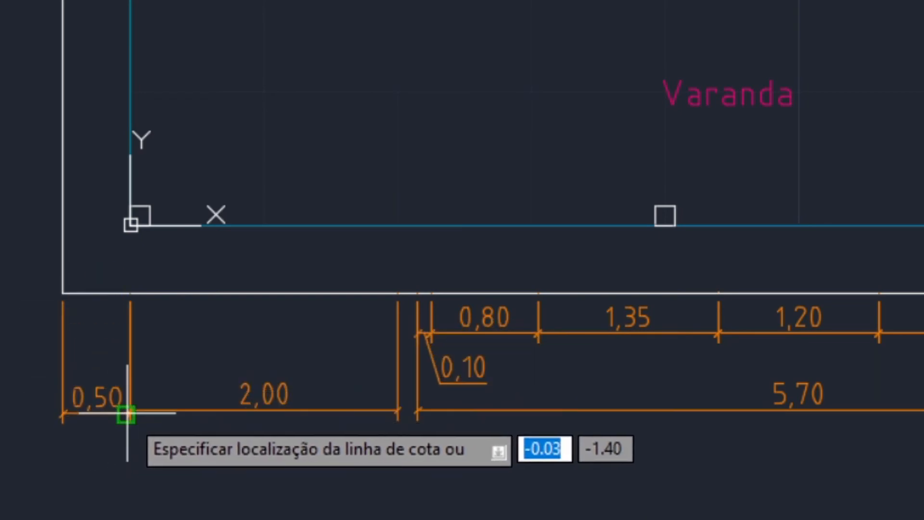
{"action": "scroll", "coordinate": [128, 413], "scroll_direction": "up", "scroll_amount": 5}
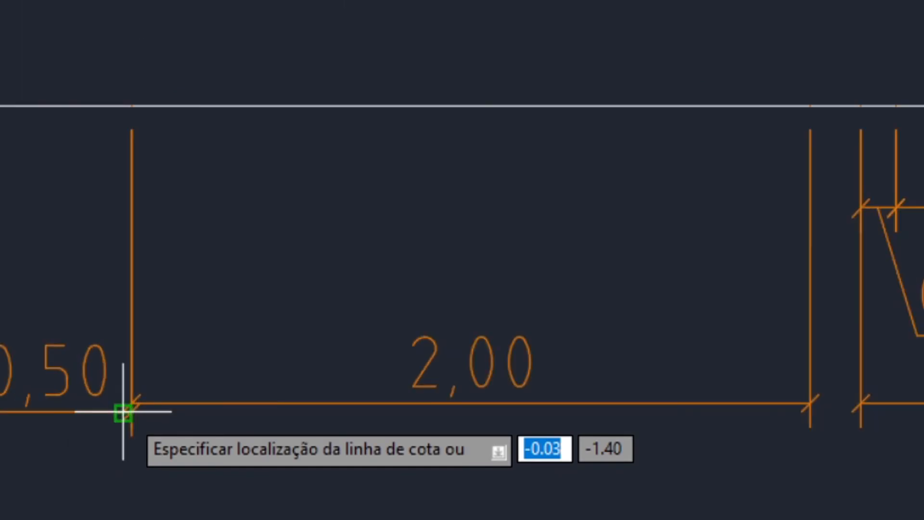
{"action": "left_click", "coordinate": [128, 403]}
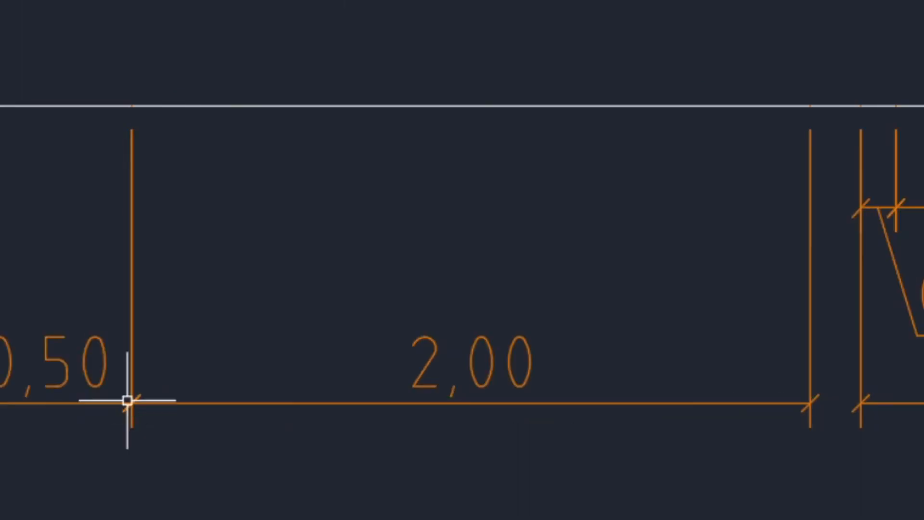
Dimension the opposite roof overhang from the outer wall line to the roof's lower-right corner, aligned with the inner-width dimension line
{"action": "scroll", "coordinate": [127, 401], "scroll_direction": "down", "scroll_amount": 8}
{"action": "middle_click_drag", "start_coordinate": [657, 358], "coordinate": [605, 341]}
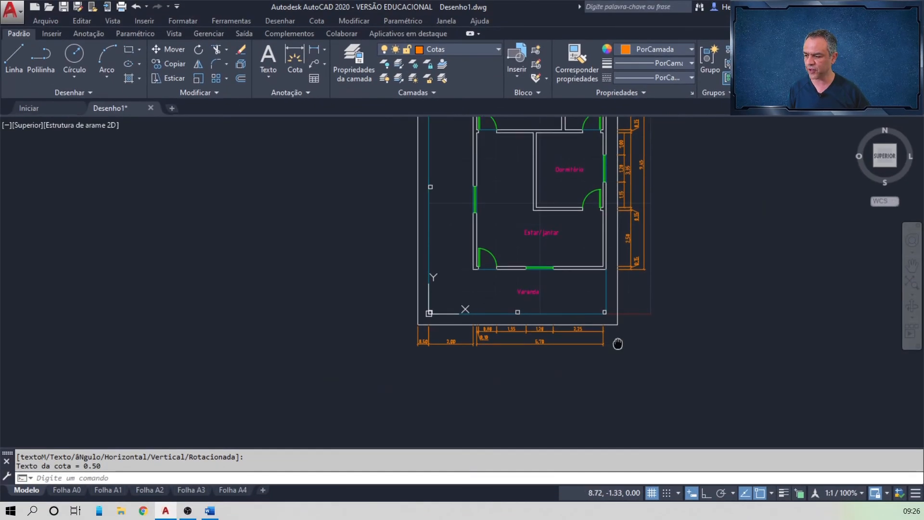
{"action": "scroll", "coordinate": [489, 322], "scroll_direction": "up", "scroll_amount": 6}
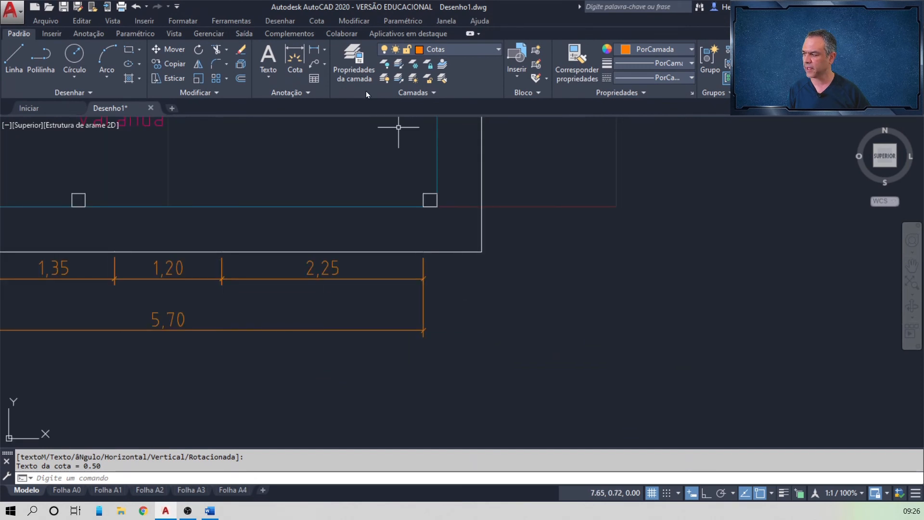
{"action": "left_click", "coordinate": [314, 49]}
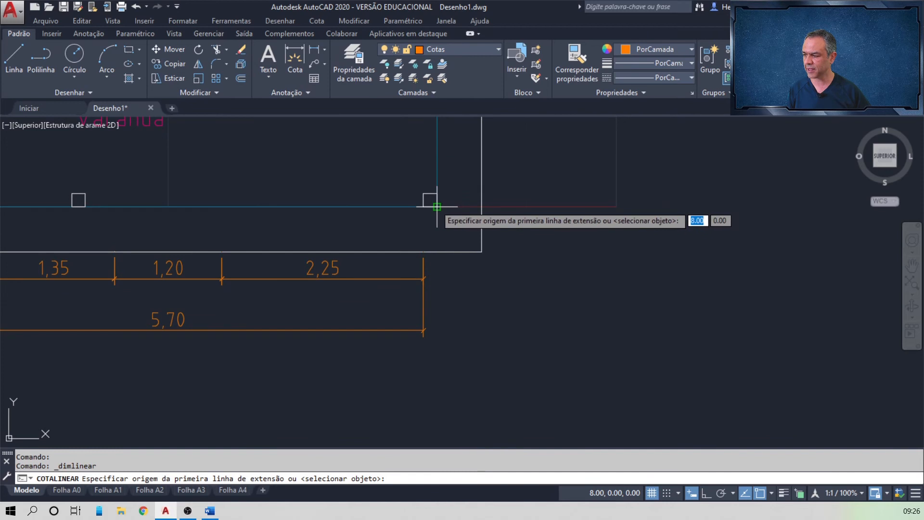
{"action": "left_click", "coordinate": [437, 251]}
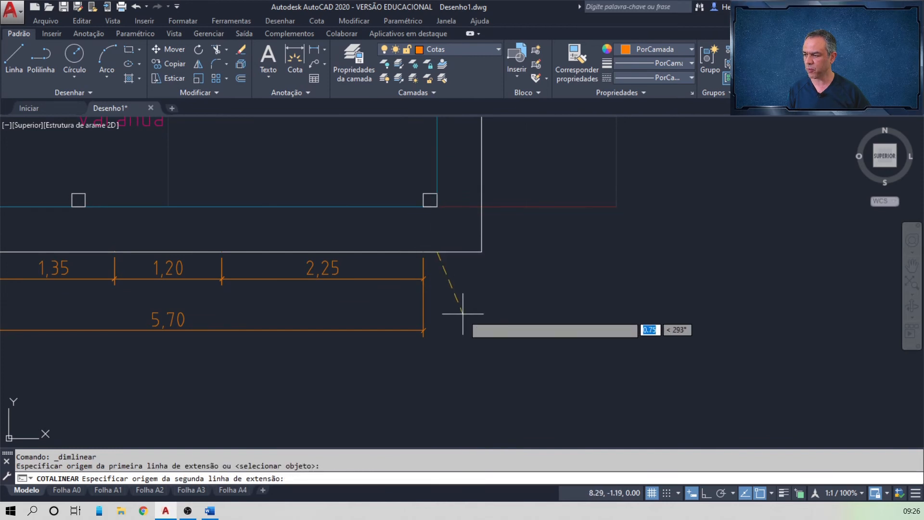
{"action": "left_click", "coordinate": [481, 251]}
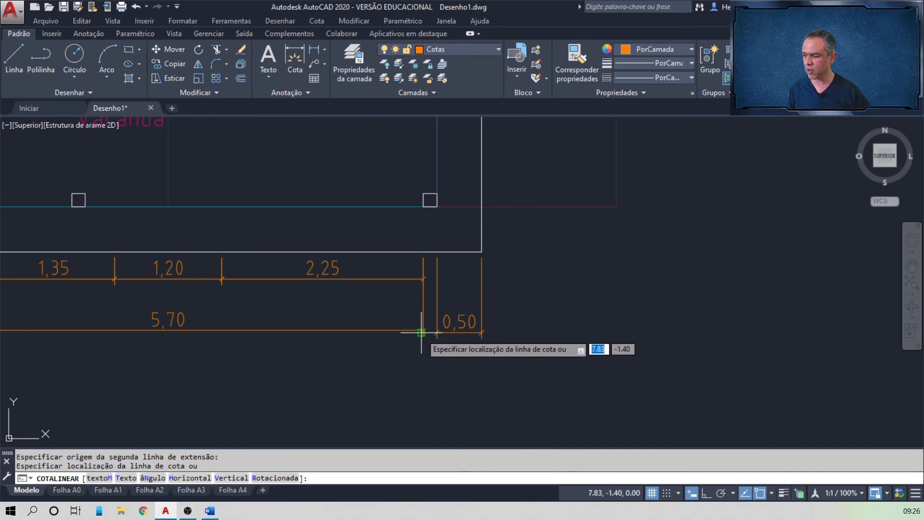
{"action": "scroll", "coordinate": [421, 332], "scroll_direction": "up", "scroll_amount": 2}
{"action": "left_click", "coordinate": [422, 330]}
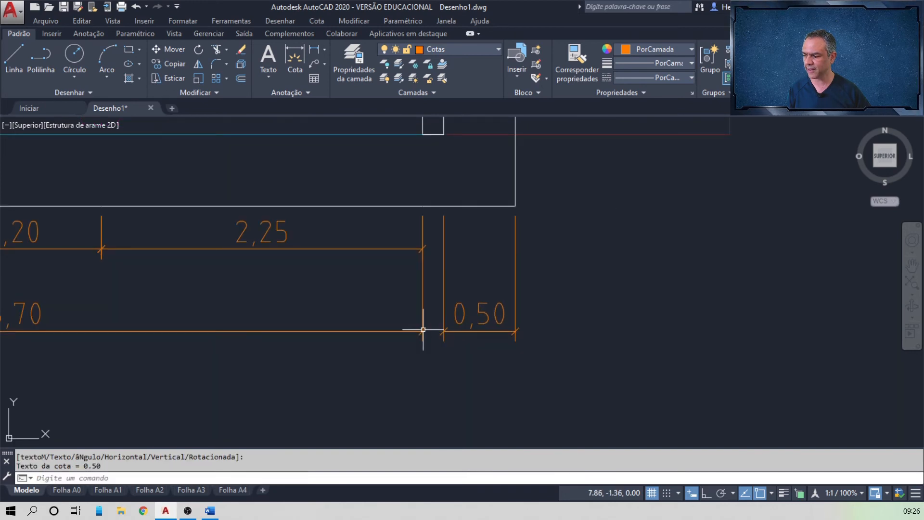
Begin a linear dimension of the overall roof width between the two lower corners of the roof outline
{"action": "scroll", "coordinate": [433, 330], "scroll_direction": "down", "scroll_amount": 6}
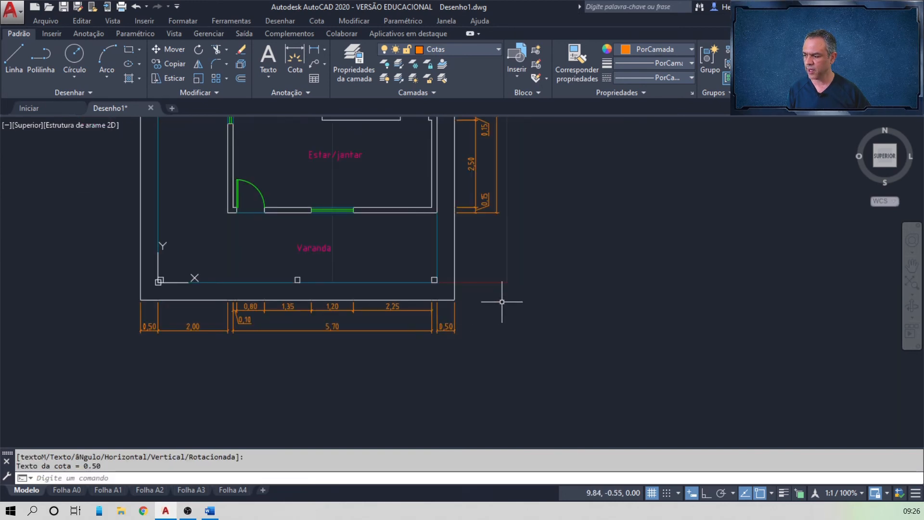
{"action": "middle_click_drag", "start_coordinate": [501, 303], "coordinate": [608, 274]}
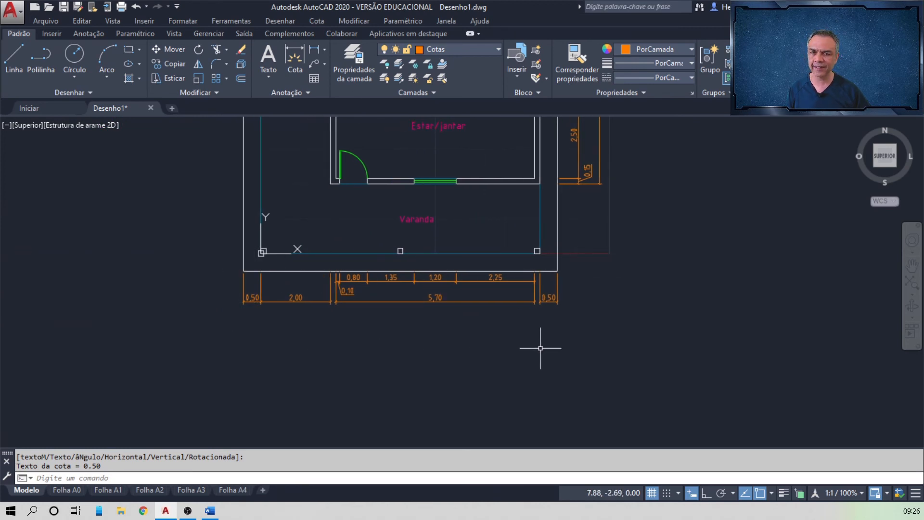
{"action": "left_click", "coordinate": [314, 50]}
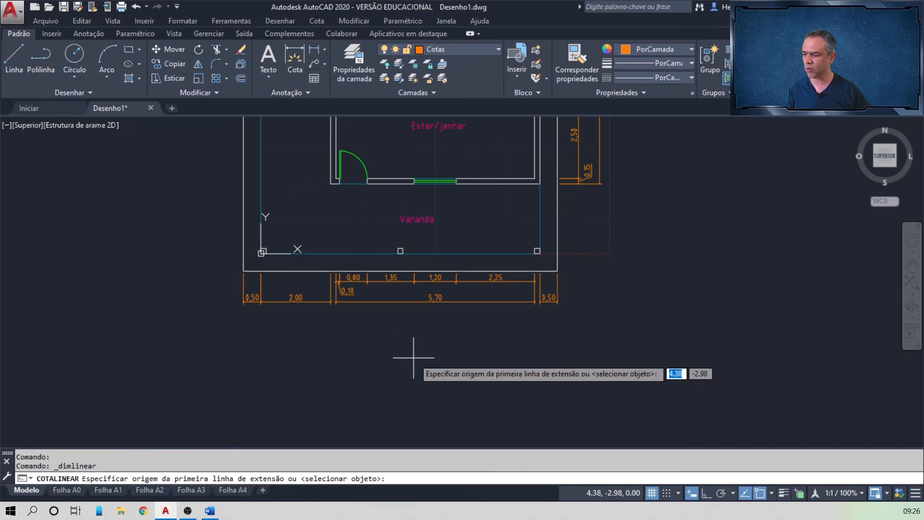
{"action": "left_click", "coordinate": [557, 271]}
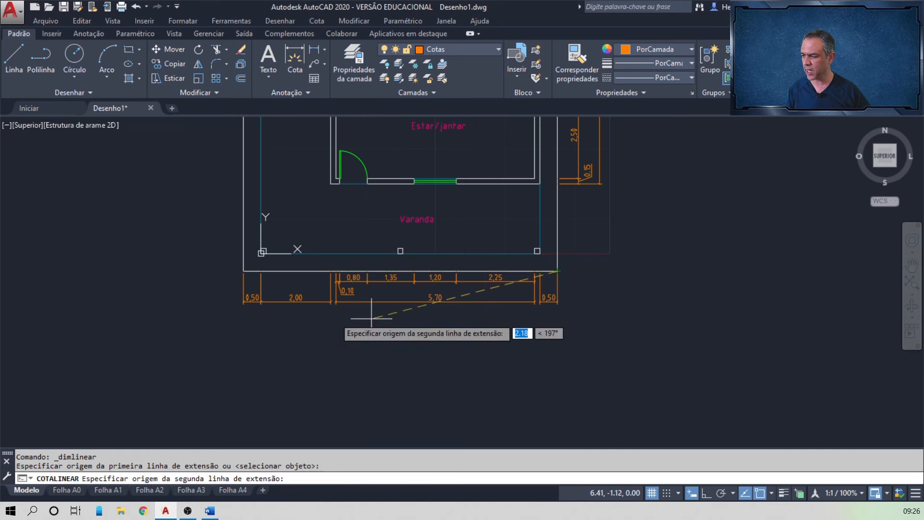
{"action": "left_click", "coordinate": [243, 271]}
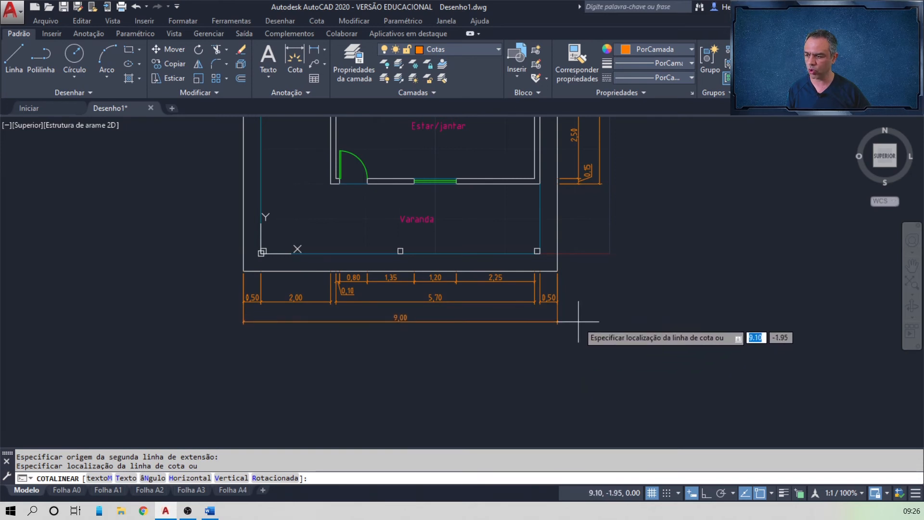
Place the overall-width dimension line below the chain, offset @0.3<270 from the outer end of the right overhang dimension line
{"action": "scroll", "coordinate": [578, 321], "scroll_direction": "up", "scroll_amount": 4}
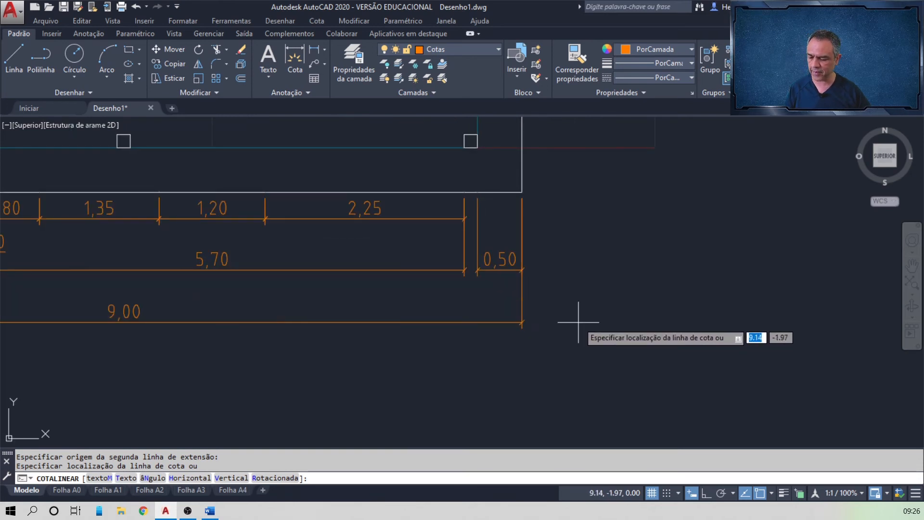
{"action": "key", "text": "Return"}
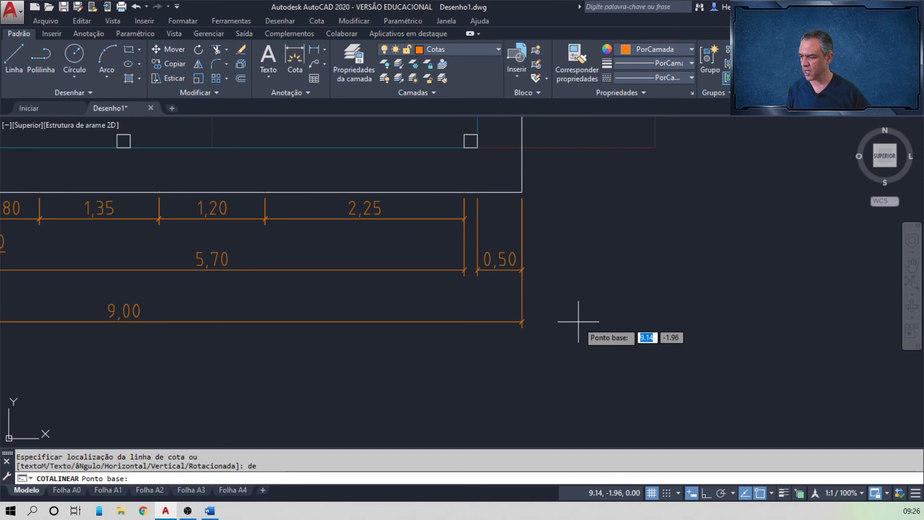
{"action": "left_click", "coordinate": [524, 268]}
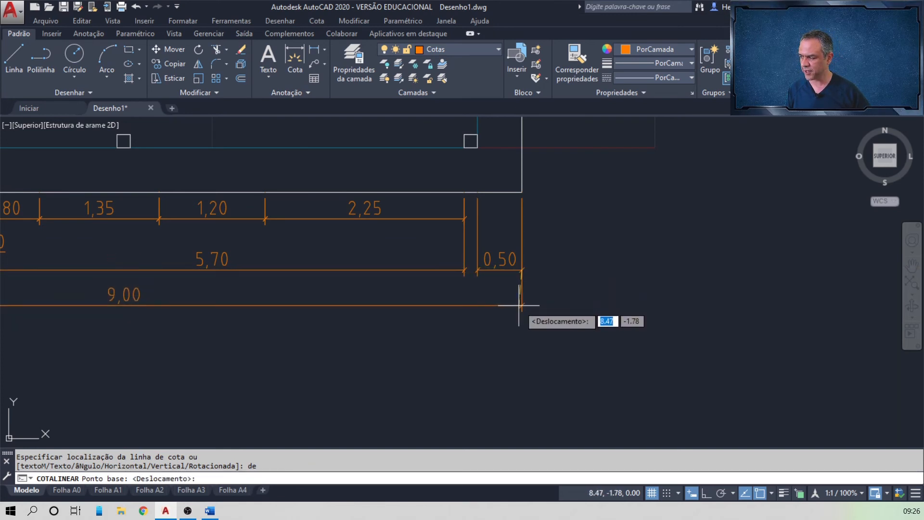
{"action": "key", "text": "F8"}
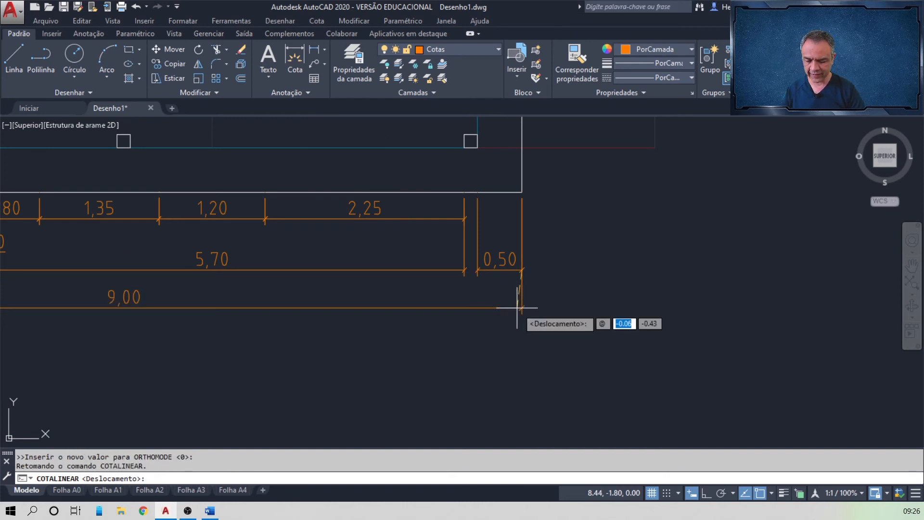
{"action": "type", "text": "0.3"}
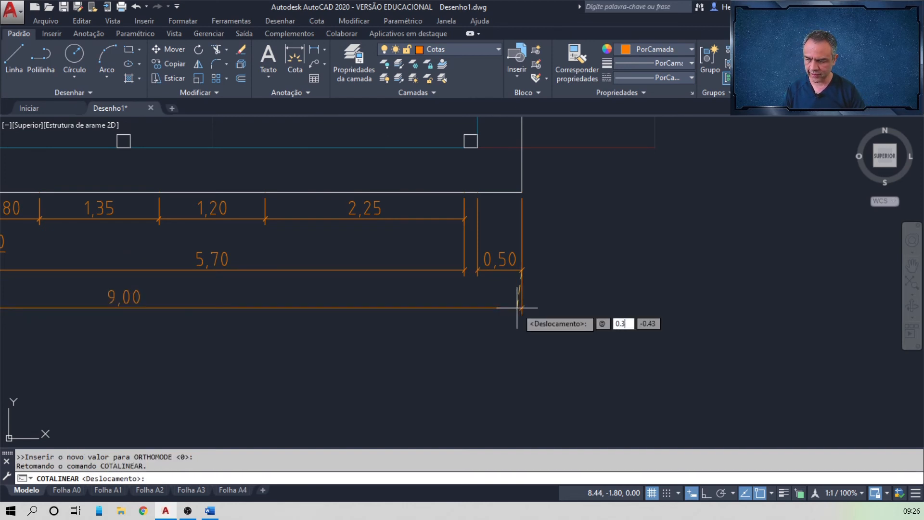
{"action": "key", "text": "Tab"}
{"action": "type", "text": "2"}
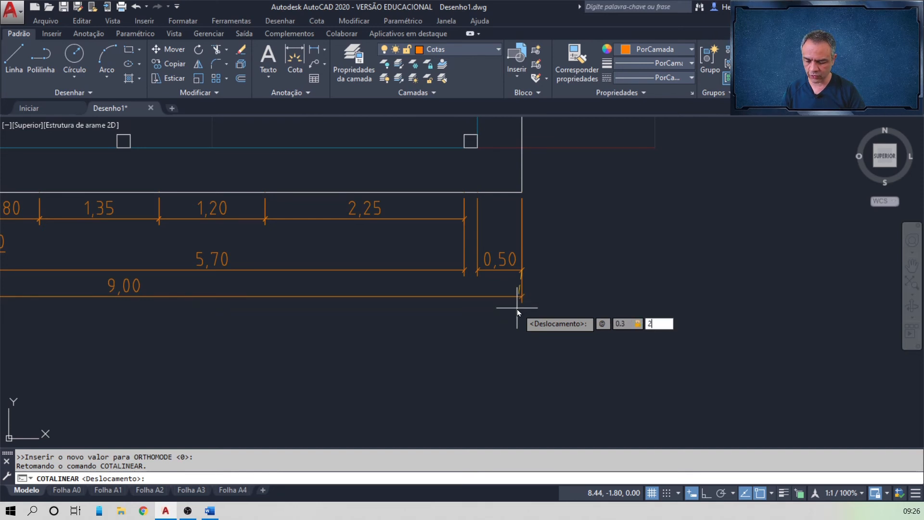
{"action": "type", "text": "70"}
{"action": "key", "text": "Return"}
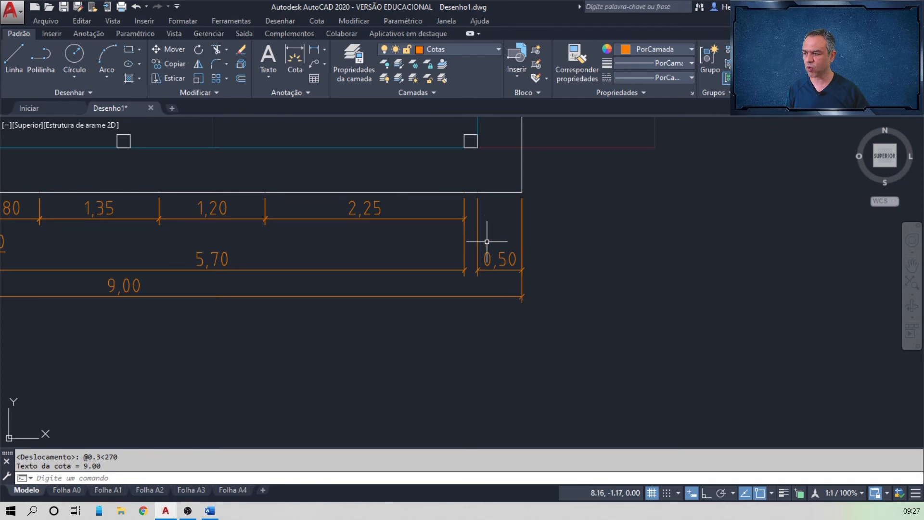
Examine the dimension chains around the whole floor plan, from the Varanda side up to Cozinha and Banho
{"action": "scroll", "coordinate": [487, 242], "scroll_direction": "down", "scroll_amount": 4}
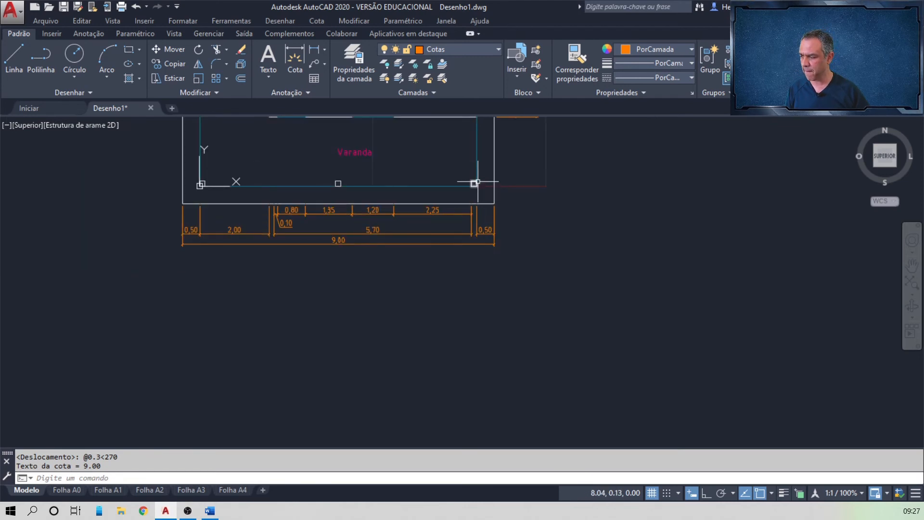
{"action": "middle_click_drag", "start_coordinate": [477, 182], "coordinate": [528, 248]}
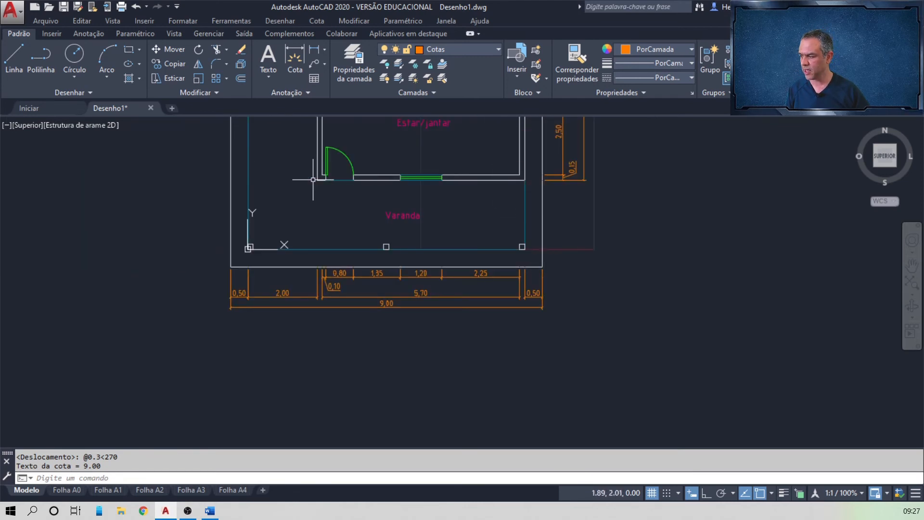
{"action": "mouse_move", "coordinate": [450, 151]}
{"action": "middle_mouse_down"}
{"action": "mouse_move", "coordinate": [474, 357]}
{"action": "mouse_move", "coordinate": [507, 336]}
{"action": "middle_mouse_up"}
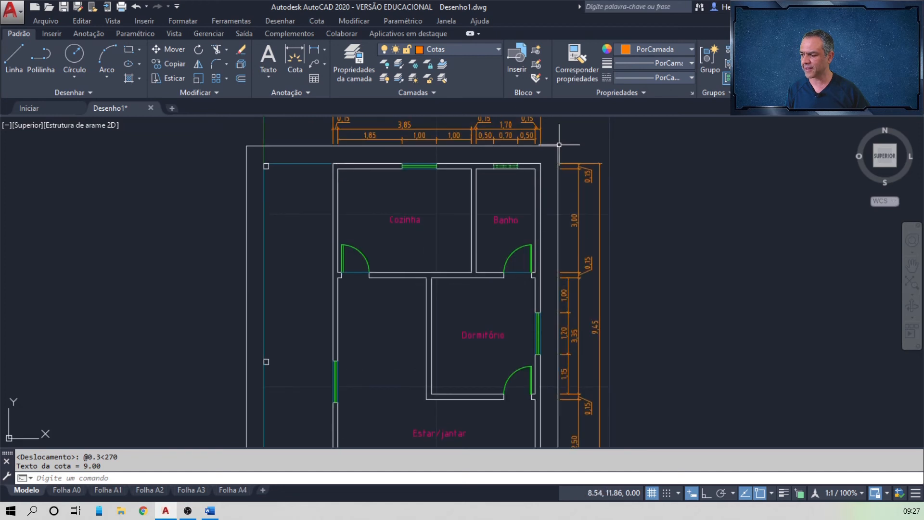
{"action": "middle_click_drag", "start_coordinate": [555, 131], "coordinate": [550, 194]}
{"action": "middle_click_drag", "start_coordinate": [525, 341], "coordinate": [519, 151]}
{"action": "mouse_move", "coordinate": [506, 389]}
{"action": "middle_mouse_down"}
{"action": "mouse_move", "coordinate": [513, 231]}
{"action": "mouse_move", "coordinate": [523, 207]}
{"action": "middle_mouse_up"}
{"action": "scroll", "coordinate": [513, 342], "scroll_direction": "up", "scroll_amount": 2}
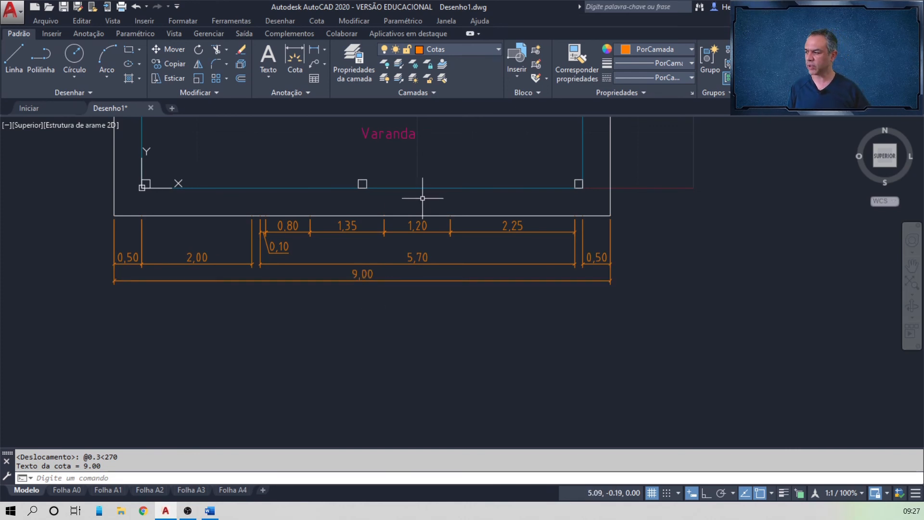
{"action": "middle_click", "coordinate": [309, 156]}
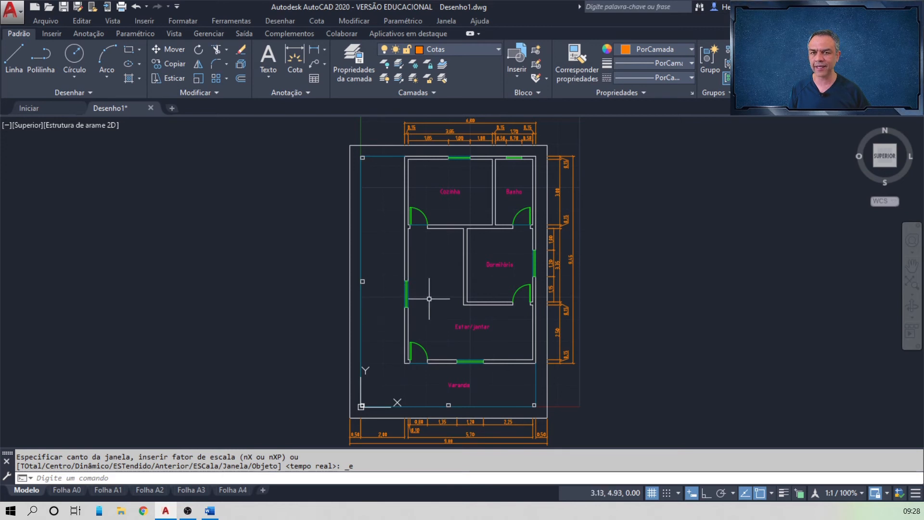
{"action": "scroll", "coordinate": [429, 299], "scroll_direction": "up", "scroll_amount": 4}
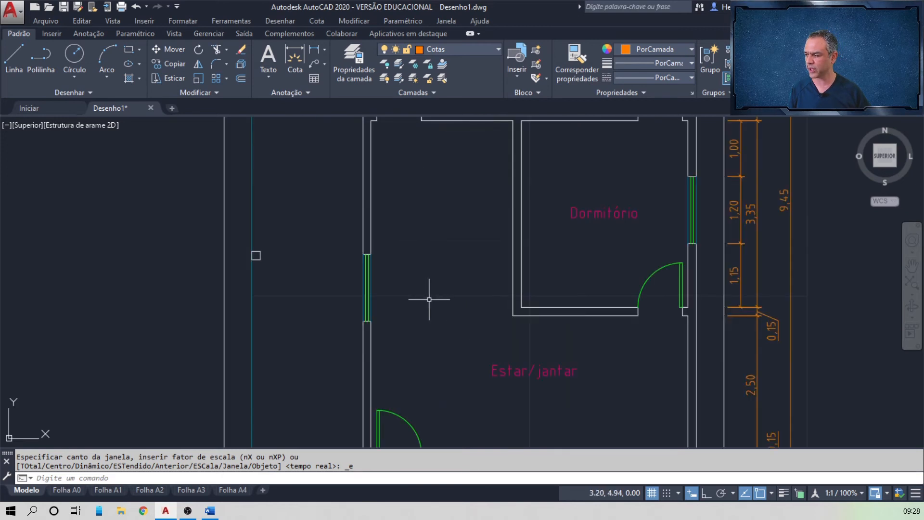
Begin a linear dimension of the Estar/jantar left-wall window, projecting both window ends onto the roof's left edge
{"action": "scroll", "coordinate": [429, 298], "scroll_direction": "up", "scroll_amount": 2}
{"action": "middle_click_drag", "start_coordinate": [429, 299], "coordinate": [498, 275]}
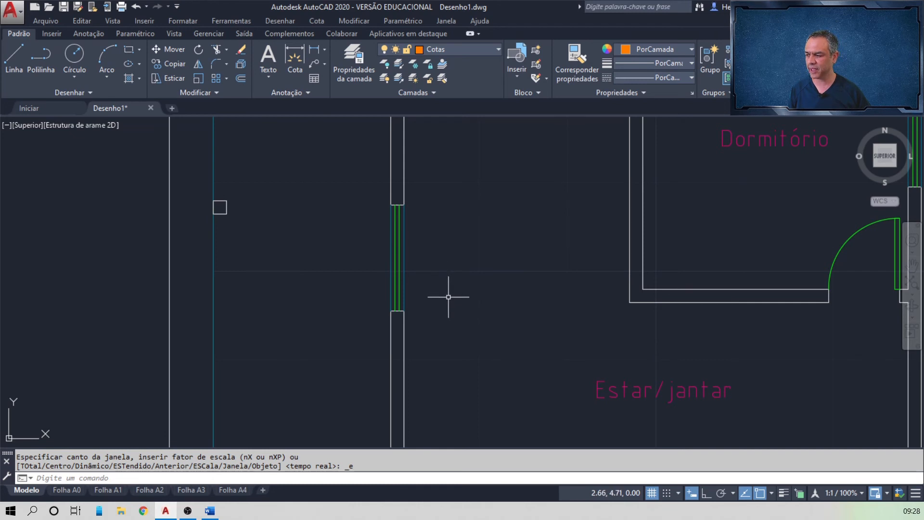
{"action": "left_click", "coordinate": [314, 50]}
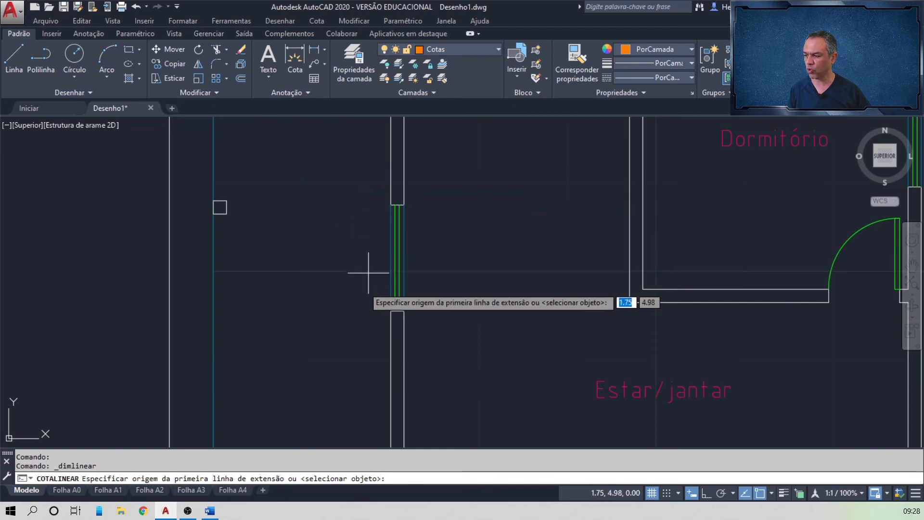
{"action": "left_click", "coordinate": [390, 312]}
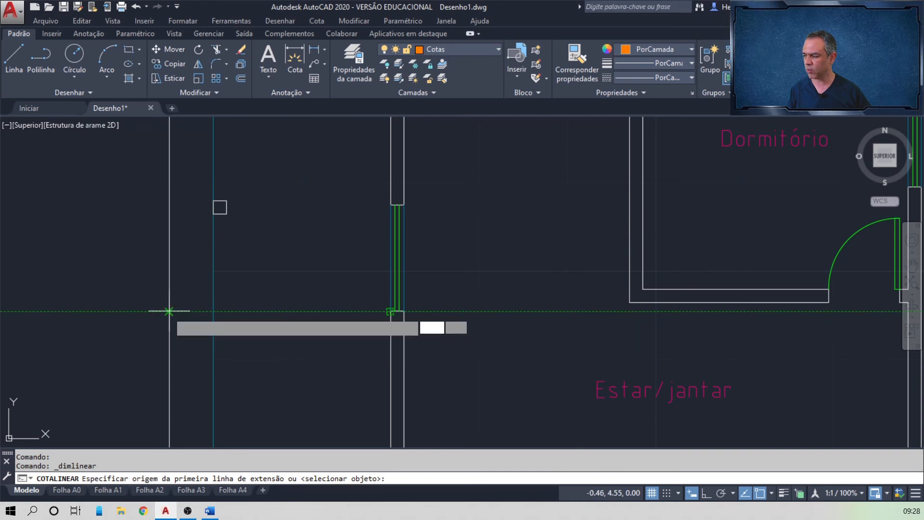
{"action": "left_click", "coordinate": [168, 311]}
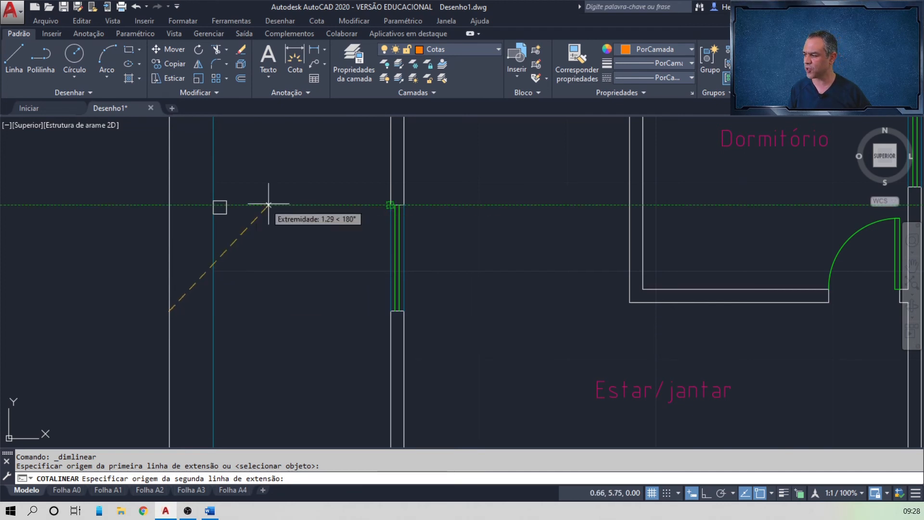
{"action": "left_click", "coordinate": [169, 206]}
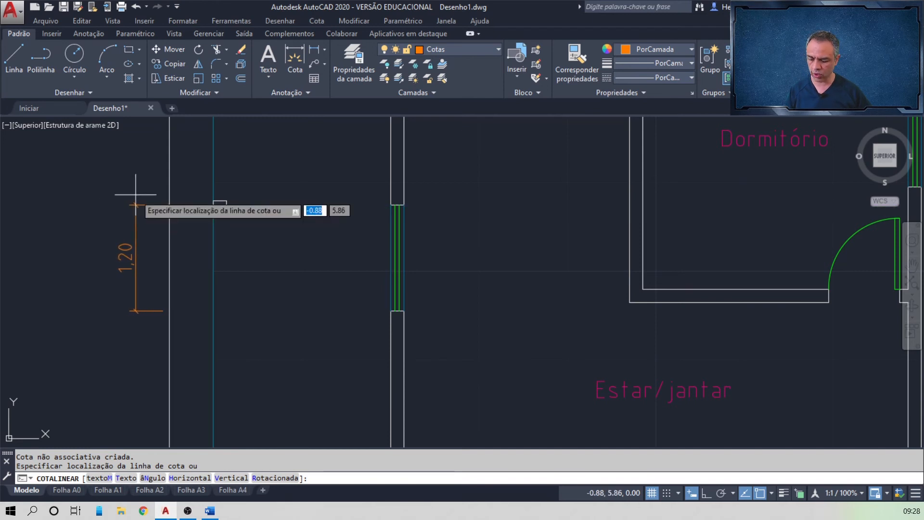
Place the window's dimension line outside the roof, offset @0.2<180 from the projected upper window end on the roof edge
{"action": "key", "text": "Return"}
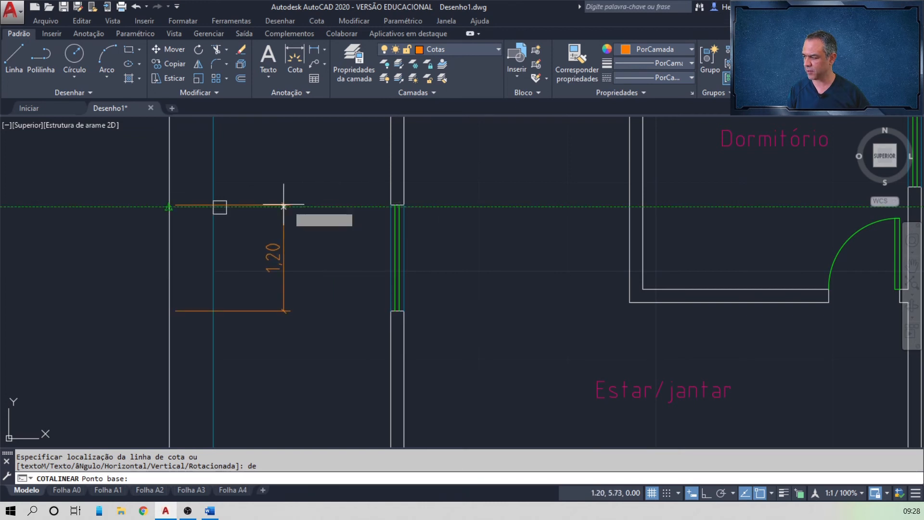
{"action": "left_click", "coordinate": [169, 207]}
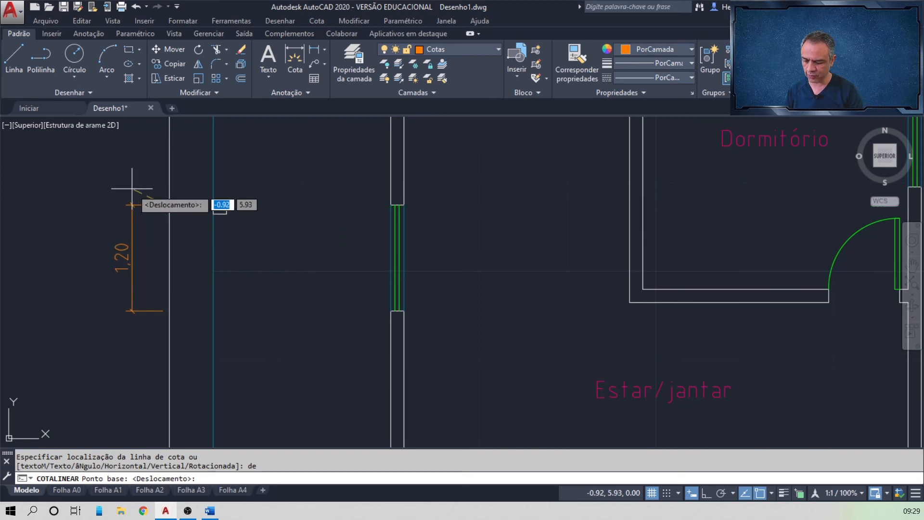
{"action": "key", "text": "F8"}
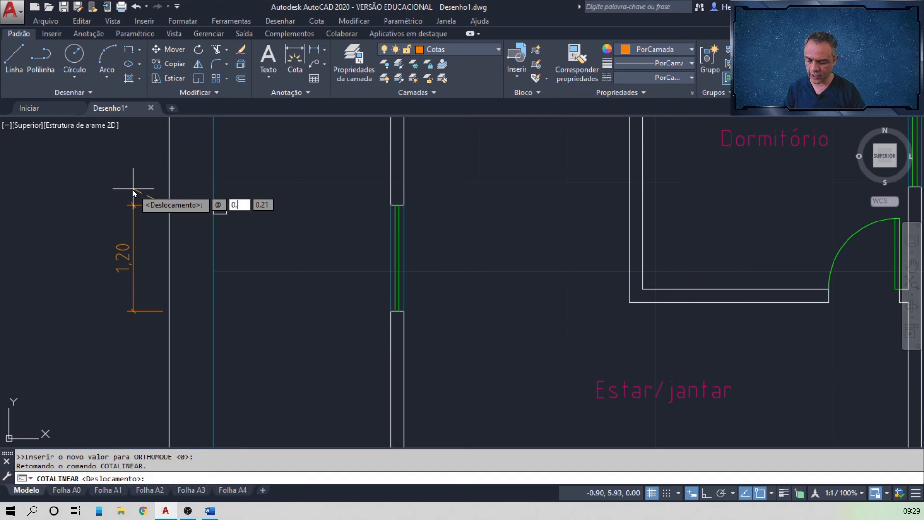
{"action": "type", "text": "@0.2"}
{"action": "key", "text": "Tab"}
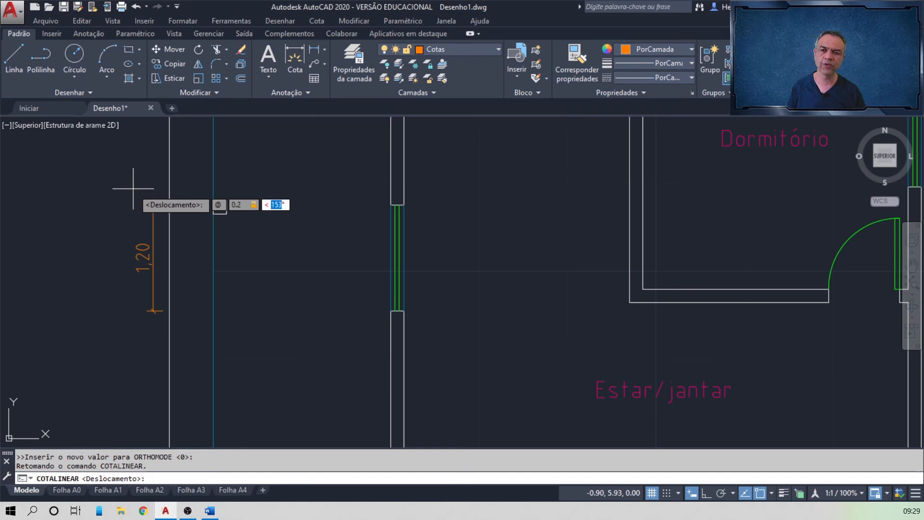
{"action": "type", "text": "180"}
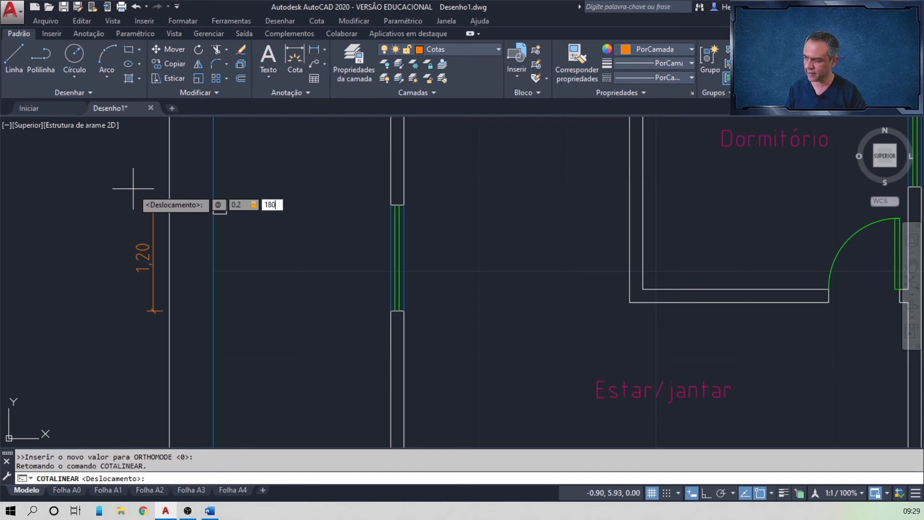
{"action": "key", "text": "Return"}
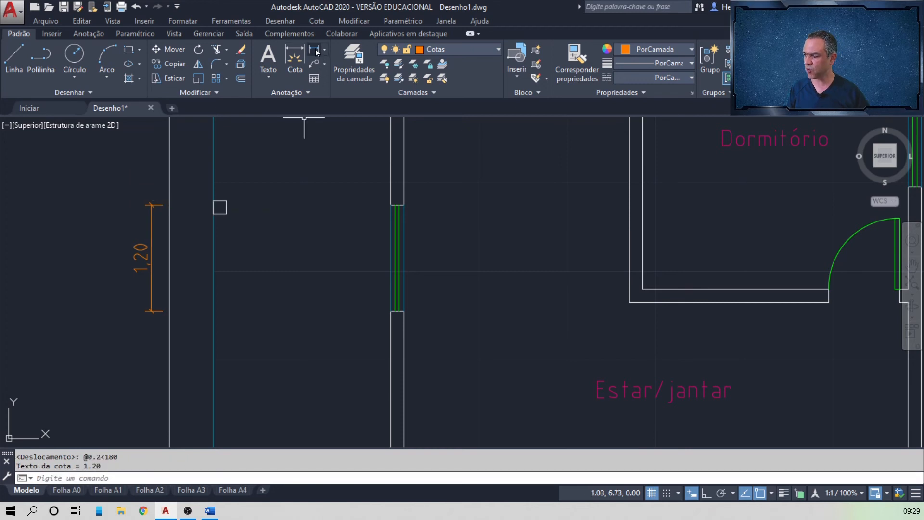
Dimension the left wall from the inner corner beside the Varanda door to the window, aligned with the window's dimension line
{"action": "left_click", "coordinate": [316, 53]}
{"action": "scroll", "coordinate": [470, 240], "scroll_direction": "down", "scroll_amount": 2}
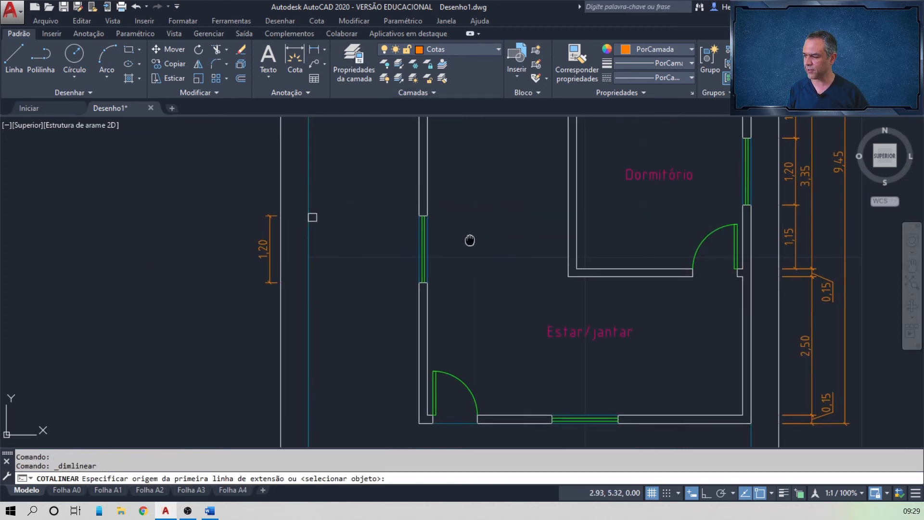
{"action": "middle_click_drag", "start_coordinate": [470, 241], "coordinate": [444, 181]}
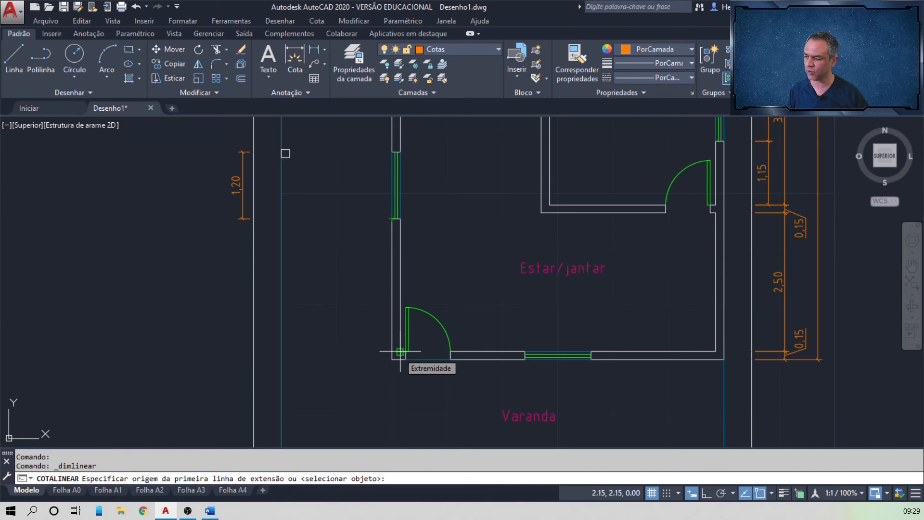
{"action": "scroll", "coordinate": [400, 352], "scroll_direction": "up", "scroll_amount": 2}
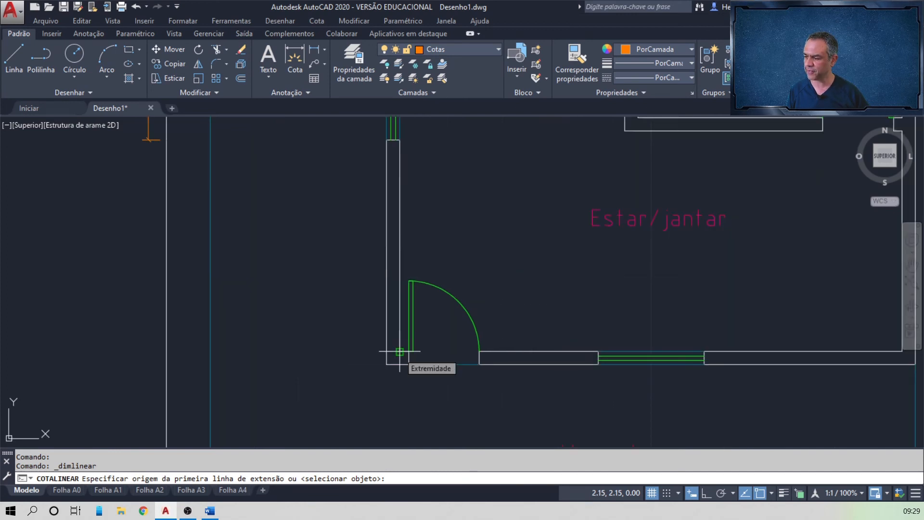
{"action": "left_click", "coordinate": [165, 352]}
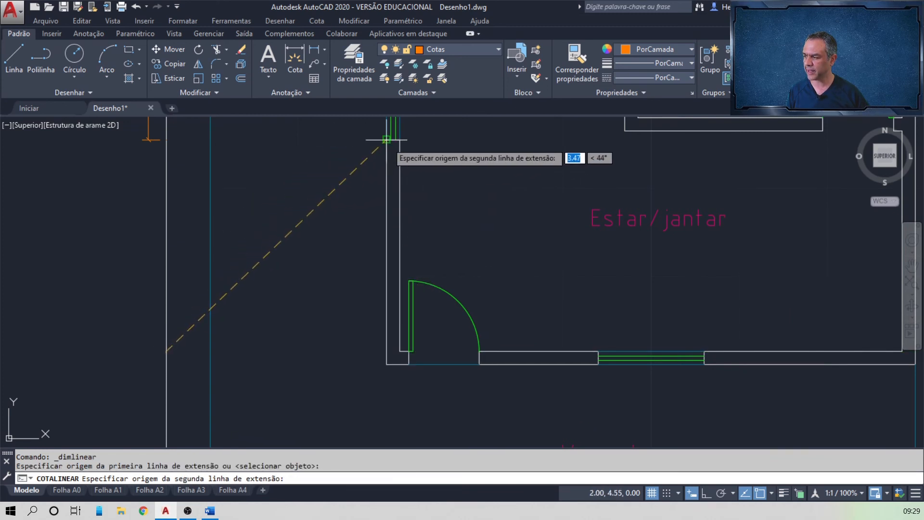
{"action": "left_click", "coordinate": [165, 139]}
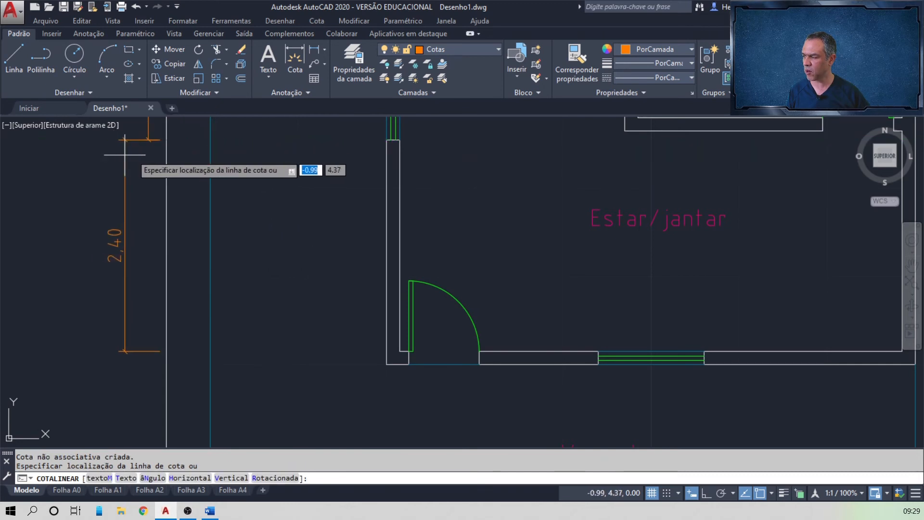
{"action": "scroll", "coordinate": [145, 138], "scroll_direction": "up", "scroll_amount": 4}
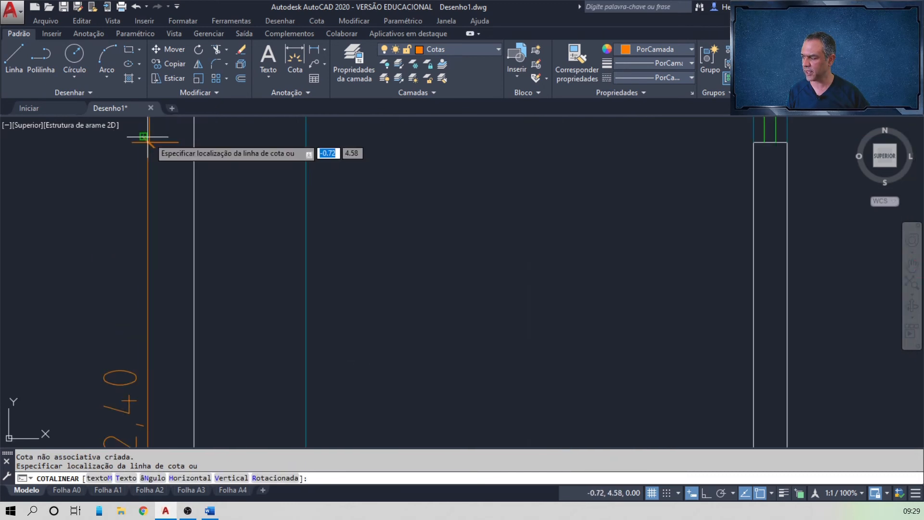
{"action": "left_click", "coordinate": [149, 139]}
Dimension the left wall from the window's upper end to the lower face of the Cozinha wall, continuing the same dimension chain
{"action": "scroll", "coordinate": [233, 150], "scroll_direction": "down", "scroll_amount": 5}
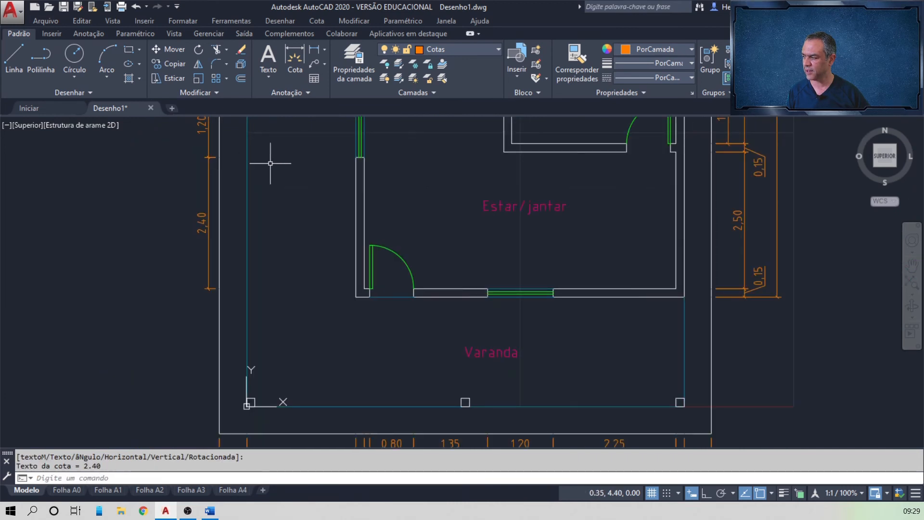
{"action": "mouse_move", "coordinate": [270, 163]}
{"action": "middle_mouse_down"}
{"action": "mouse_move", "coordinate": [280, 171]}
{"action": "mouse_move", "coordinate": [280, 361]}
{"action": "middle_mouse_up"}
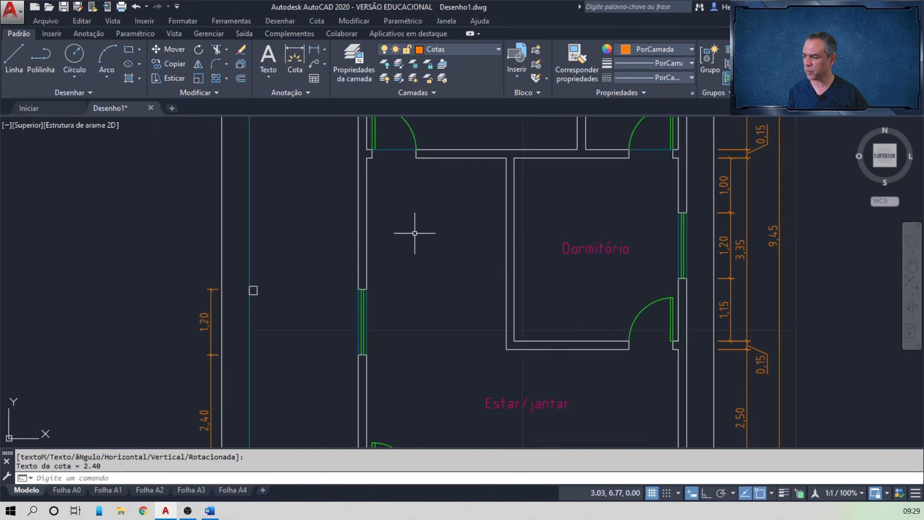
{"action": "left_click", "coordinate": [305, 57]}
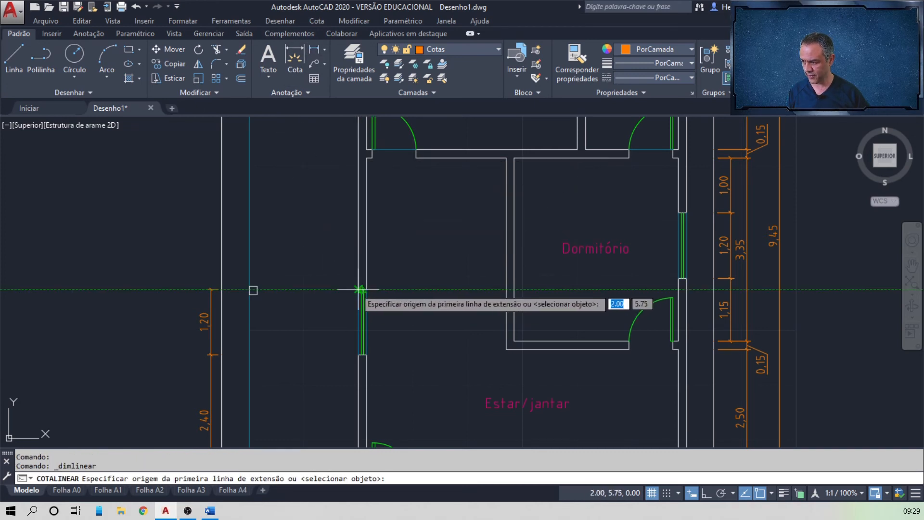
{"action": "left_click", "coordinate": [222, 290]}
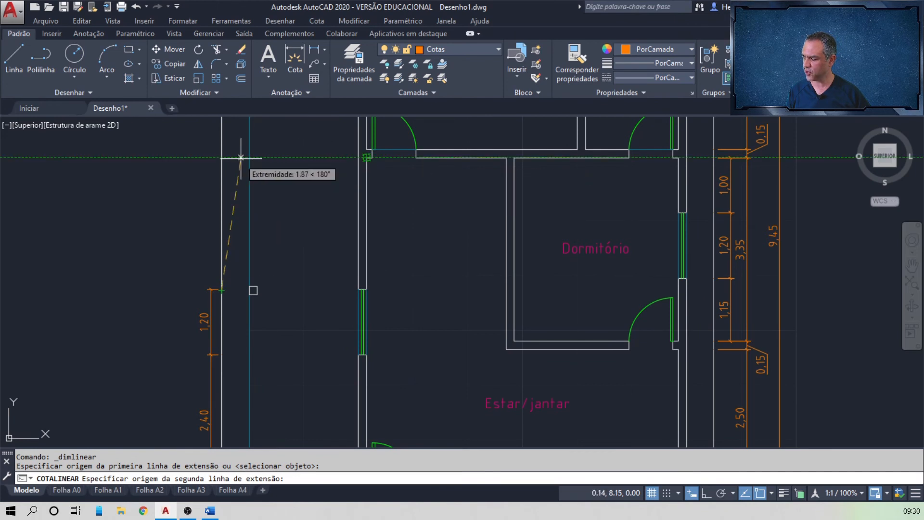
{"action": "left_click", "coordinate": [222, 157]}
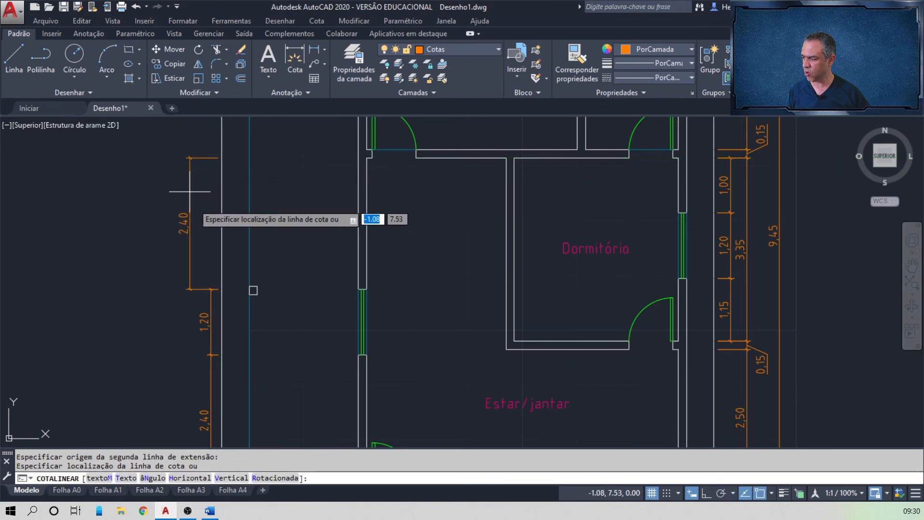
{"action": "left_click", "coordinate": [211, 289]}
{"action": "scroll", "coordinate": [202, 279], "scroll_direction": "up", "scroll_amount": 4}
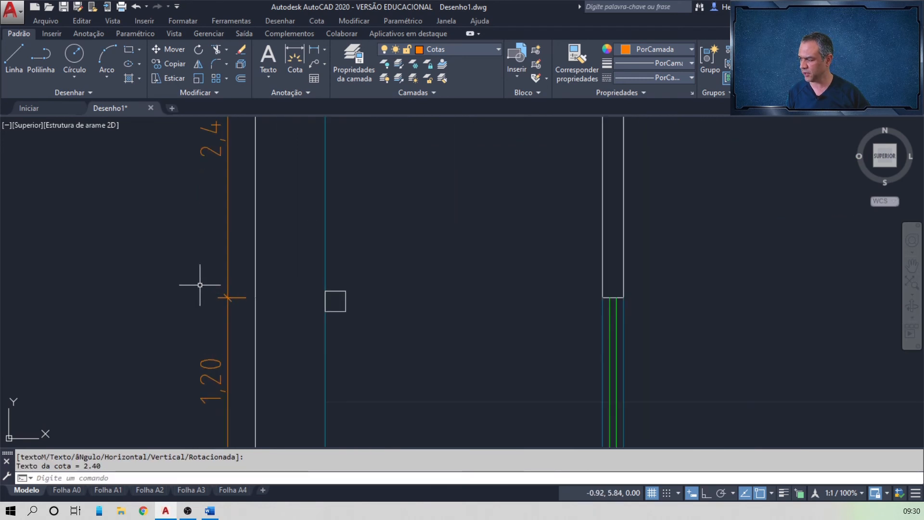
Begin an overall linear dimension from the inner corner beside the Varanda door to the Cozinha wall, with both points projected onto the roof edge
{"action": "scroll", "coordinate": [227, 265], "scroll_direction": "down", "scroll_amount": 6}
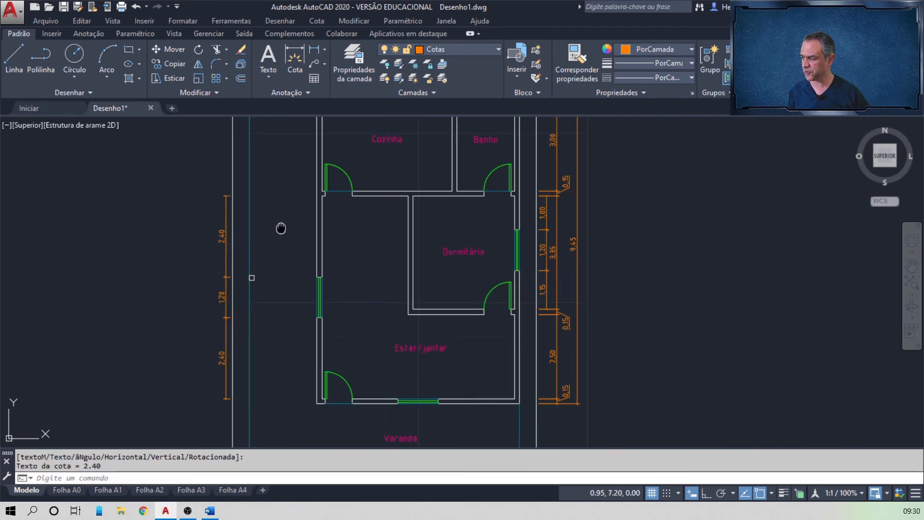
{"action": "middle_click_drag", "start_coordinate": [281, 228], "coordinate": [406, 178]}
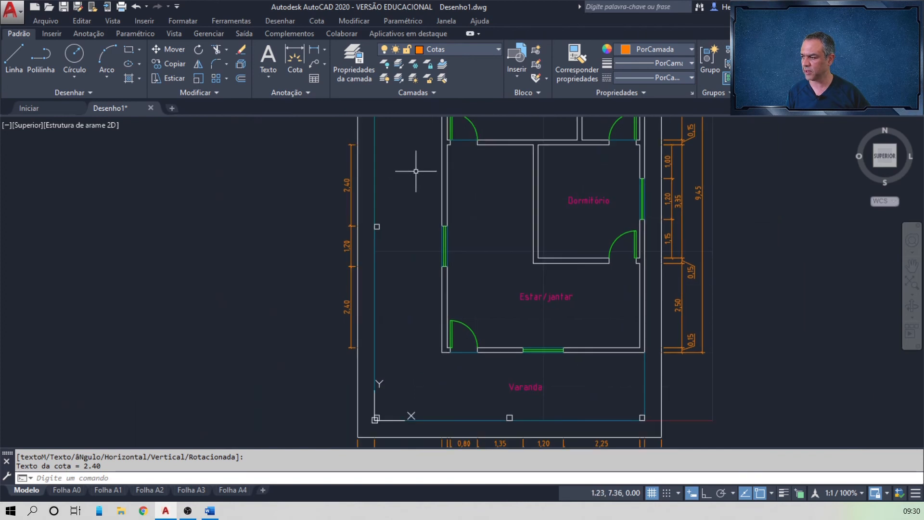
{"action": "left_click", "coordinate": [315, 49]}
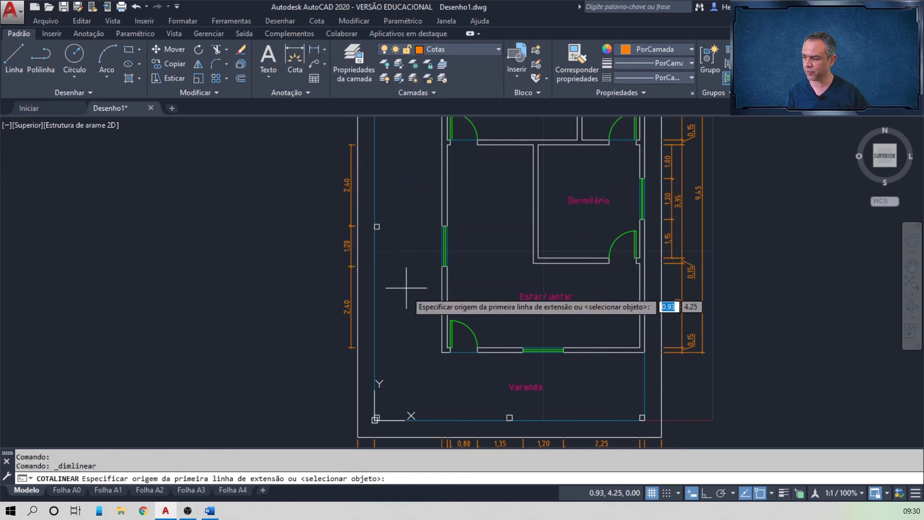
{"action": "scroll", "coordinate": [425, 345], "scroll_direction": "up", "scroll_amount": 4}
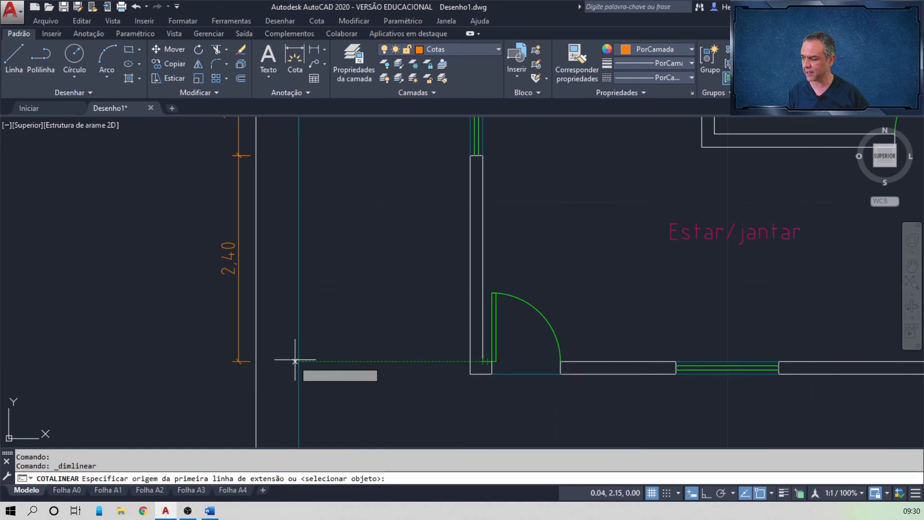
{"action": "left_click", "coordinate": [262, 361]}
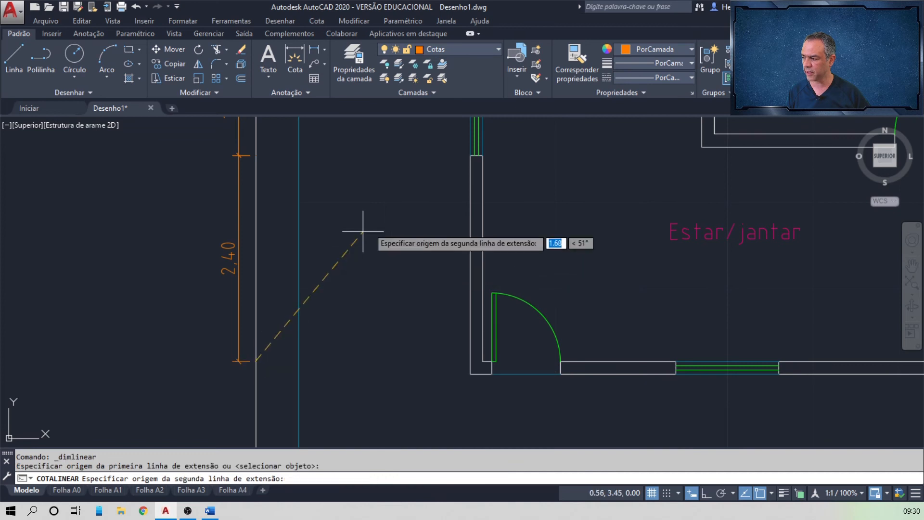
{"action": "middle_click_drag", "start_coordinate": [391, 187], "coordinate": [386, 369]}
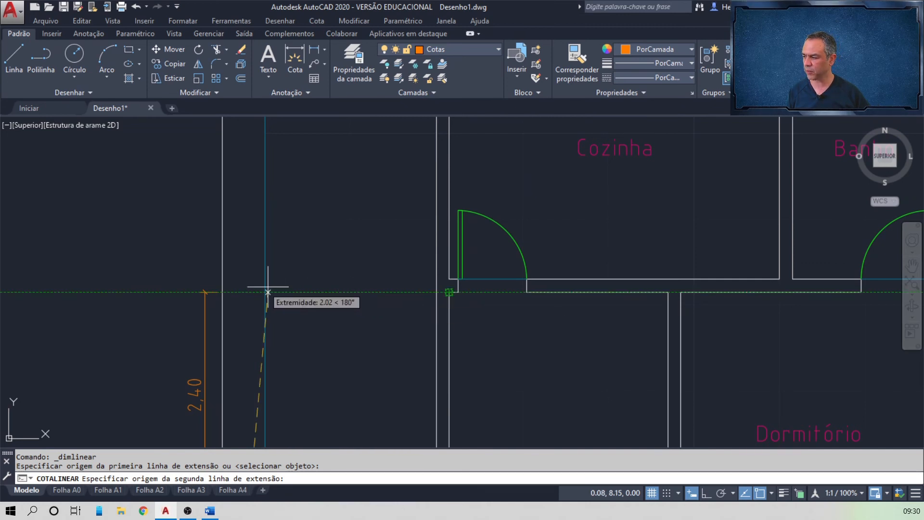
{"action": "left_click", "coordinate": [222, 292]}
{"action": "scroll", "coordinate": [192, 299], "scroll_direction": "down", "scroll_amount": 4}
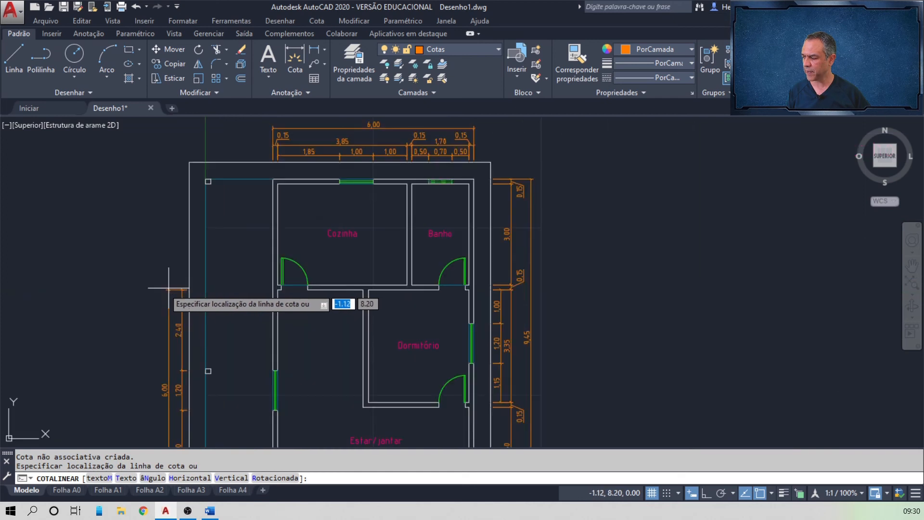
Place the overall inner dimension line outside the 2.40 m chain, offset @0.3<180 from the upper end of that chain's dimension line
{"action": "scroll", "coordinate": [168, 327], "scroll_direction": "up", "scroll_amount": 5}
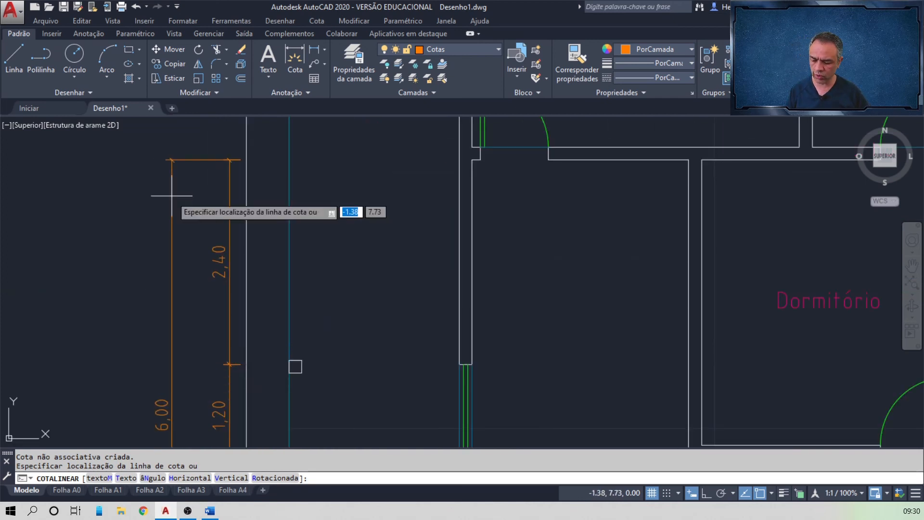
{"action": "key", "text": "Return"}
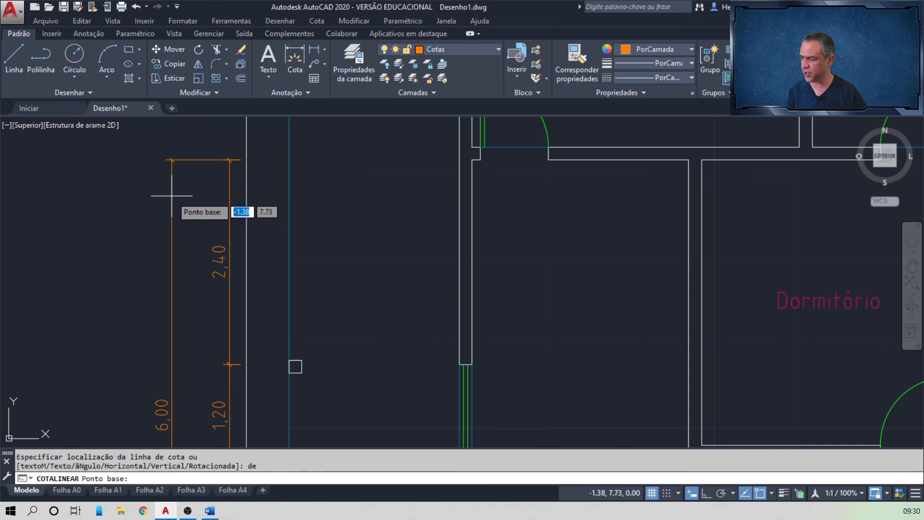
{"action": "scroll", "coordinate": [216, 170], "scroll_direction": "up", "scroll_amount": 3}
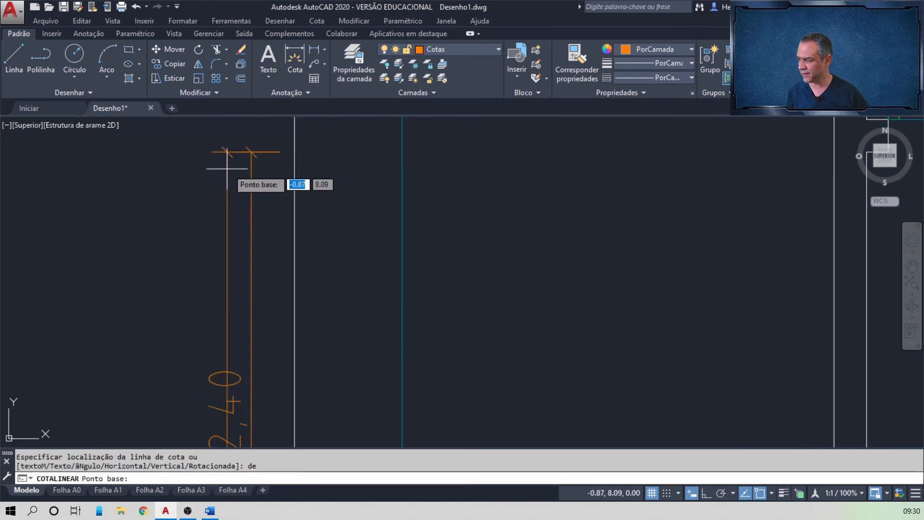
{"action": "left_click", "coordinate": [250, 152]}
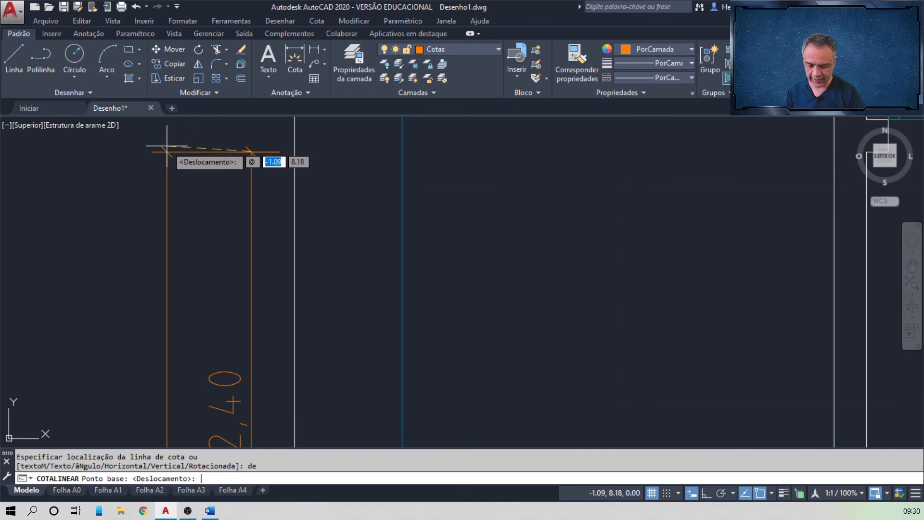
{"action": "type", "text": "0.3"}
{"action": "key", "text": "Tab"}
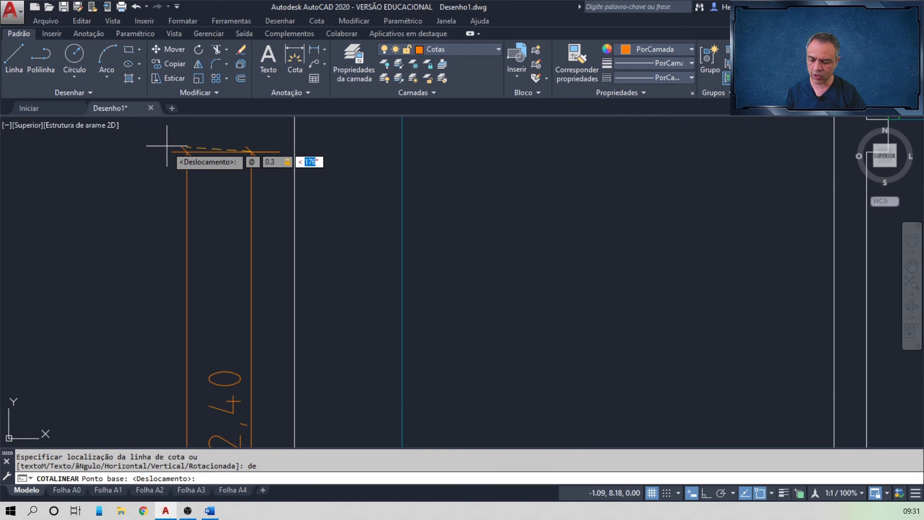
{"action": "type", "text": "1"}
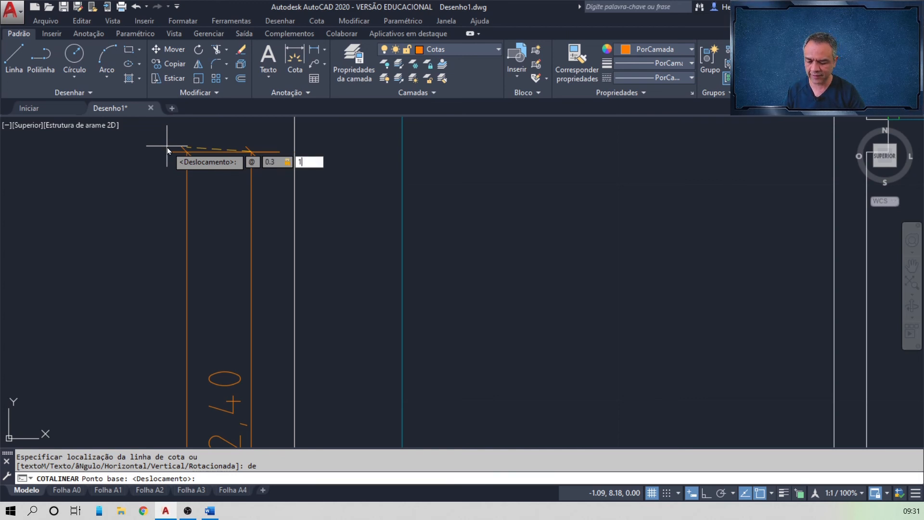
{"action": "type", "text": "89"}
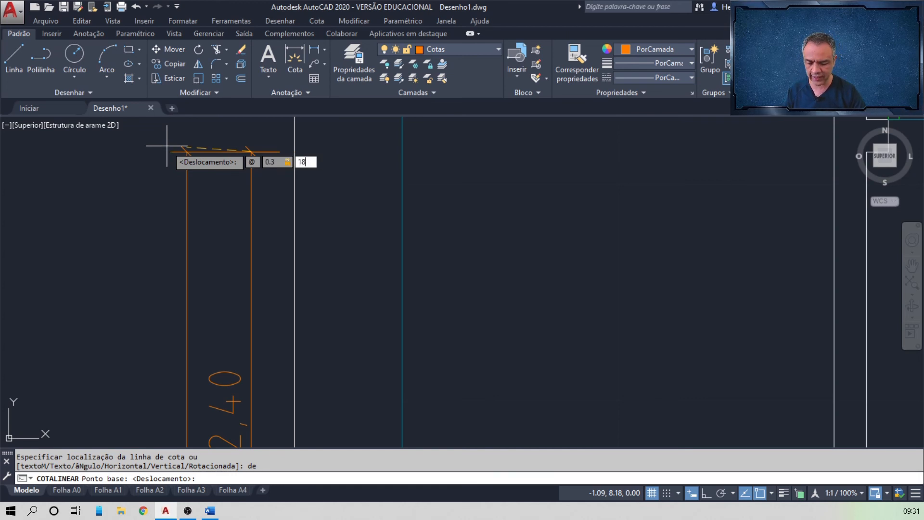
{"action": "key", "text": "Return"}
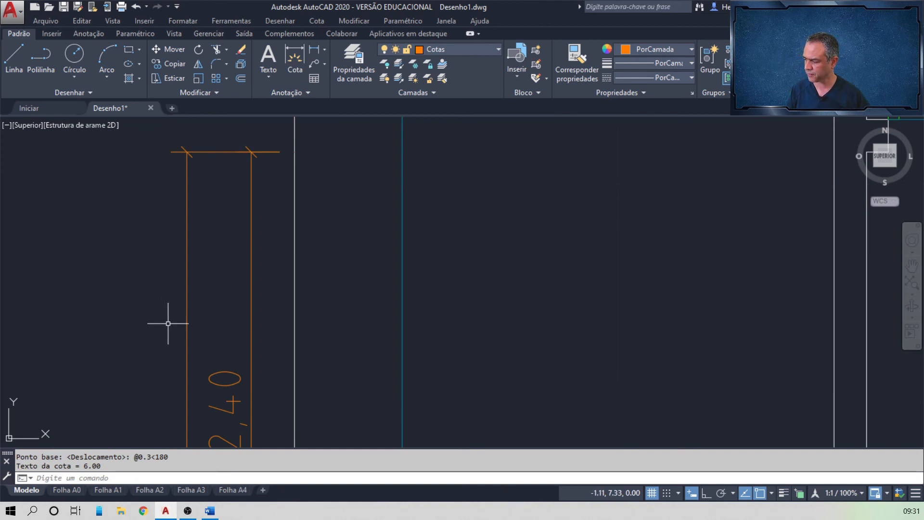
Dimension the Cozinha's inner length with both wall points projected onto the roof edge, aligned with the overall inner dimension line of the Estar/jantar
{"action": "scroll", "coordinate": [179, 318], "scroll_direction": "down", "scroll_amount": 2}
{"action": "middle_click_drag", "start_coordinate": [217, 345], "coordinate": [276, 161]}
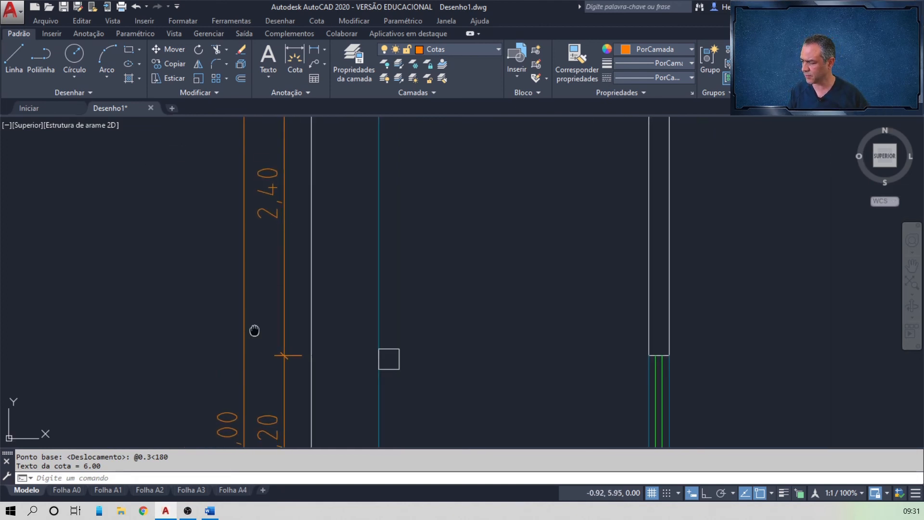
{"action": "middle_click_drag", "start_coordinate": [254, 331], "coordinate": [264, 152]}
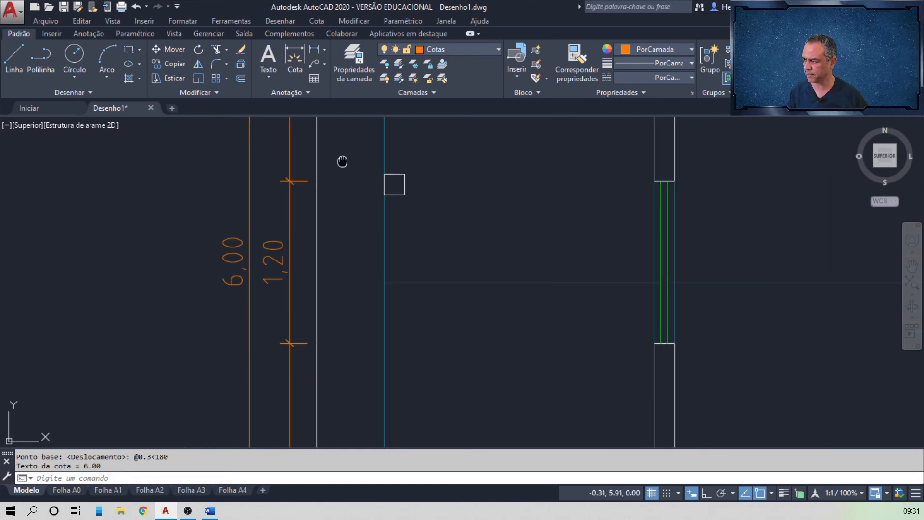
{"action": "middle_click_drag", "start_coordinate": [342, 161], "coordinate": [330, 247]}
{"action": "scroll", "coordinate": [331, 248], "scroll_direction": "down", "scroll_amount": 3}
{"action": "mouse_move", "coordinate": [334, 196]}
{"action": "middle_mouse_down"}
{"action": "mouse_move", "coordinate": [355, 163]}
{"action": "mouse_move", "coordinate": [345, 257]}
{"action": "middle_mouse_up"}
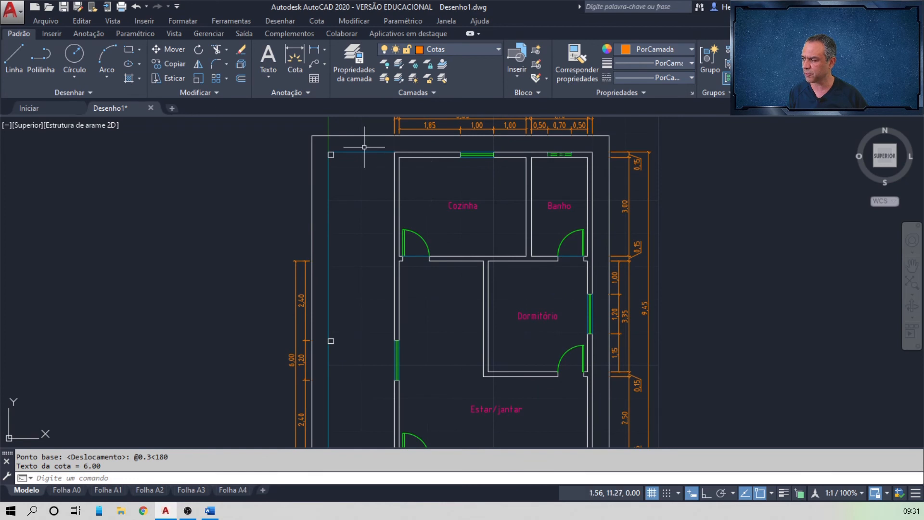
{"action": "left_click", "coordinate": [313, 50]}
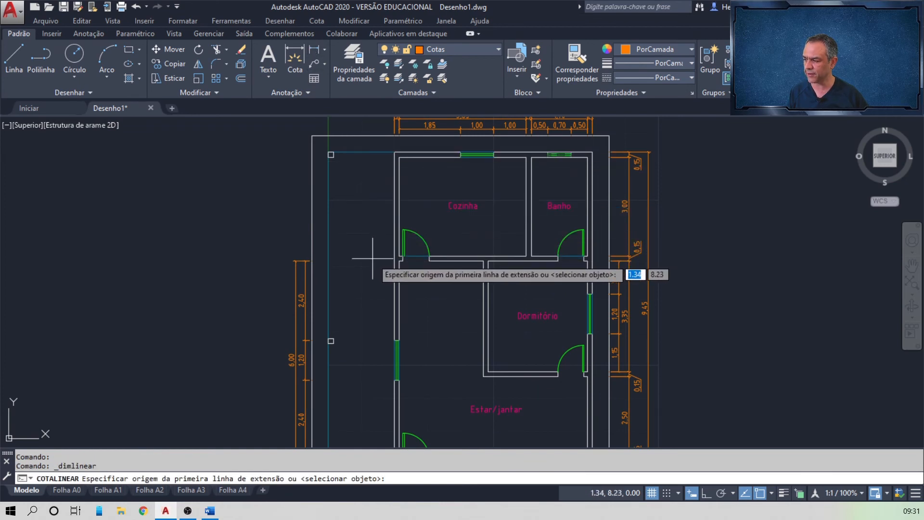
{"action": "scroll", "coordinate": [372, 258], "scroll_direction": "up", "scroll_amount": 5}
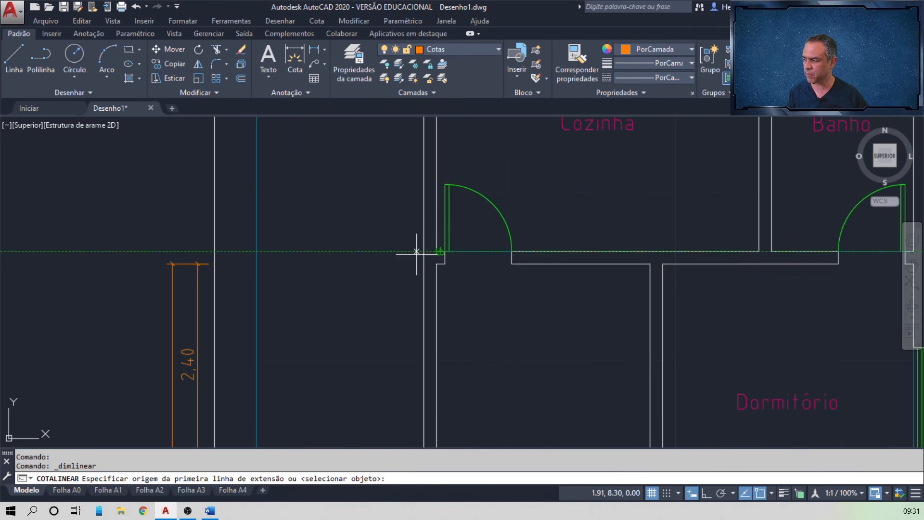
{"action": "left_click", "coordinate": [214, 252]}
{"action": "mouse_move", "coordinate": [353, 125]}
{"action": "middle_mouse_down"}
{"action": "mouse_move", "coordinate": [332, 218]}
{"action": "mouse_move", "coordinate": [320, 371]}
{"action": "middle_mouse_up"}
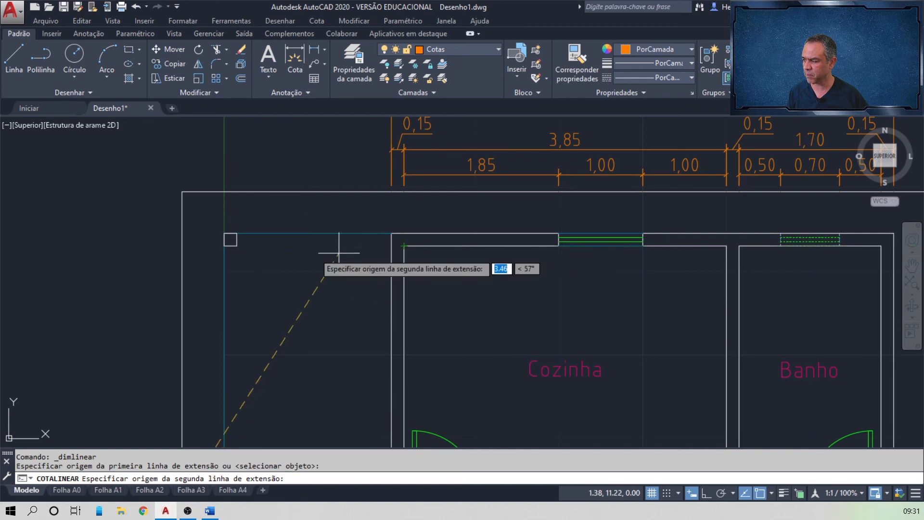
{"action": "left_click", "coordinate": [182, 245]}
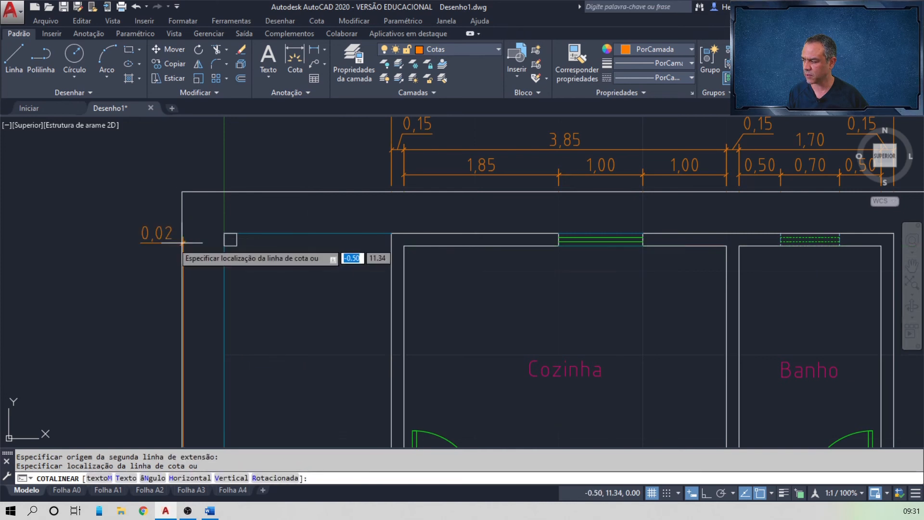
{"action": "scroll", "coordinate": [127, 308], "scroll_direction": "down", "scroll_amount": 3}
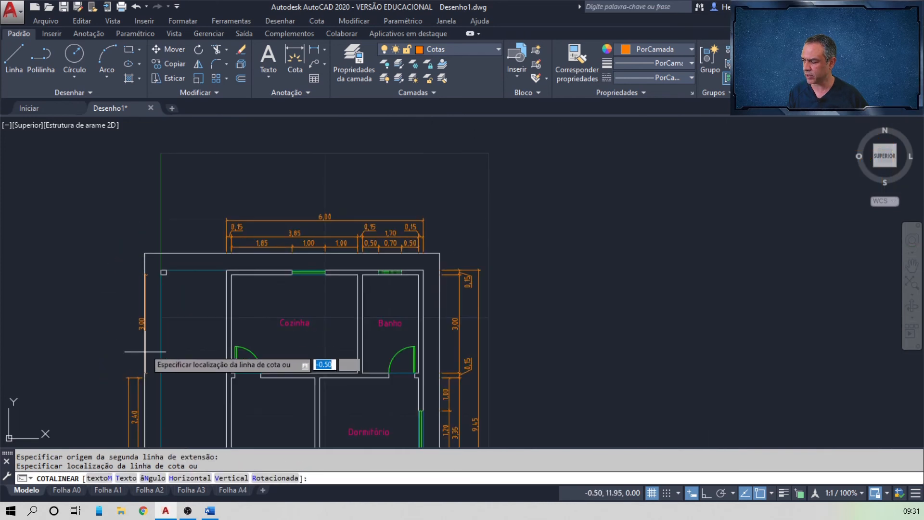
{"action": "scroll", "coordinate": [144, 313], "scroll_direction": "down", "scroll_amount": 1}
{"action": "scroll", "coordinate": [164, 265], "scroll_direction": "up", "scroll_amount": 4}
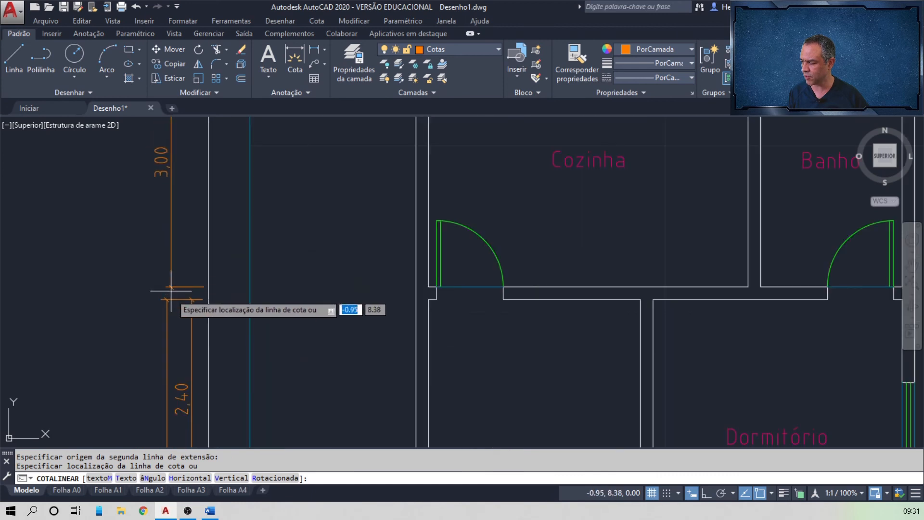
{"action": "left_click", "coordinate": [167, 278]}
{"action": "scroll", "coordinate": [324, 212], "scroll_direction": "down", "scroll_amount": 2}
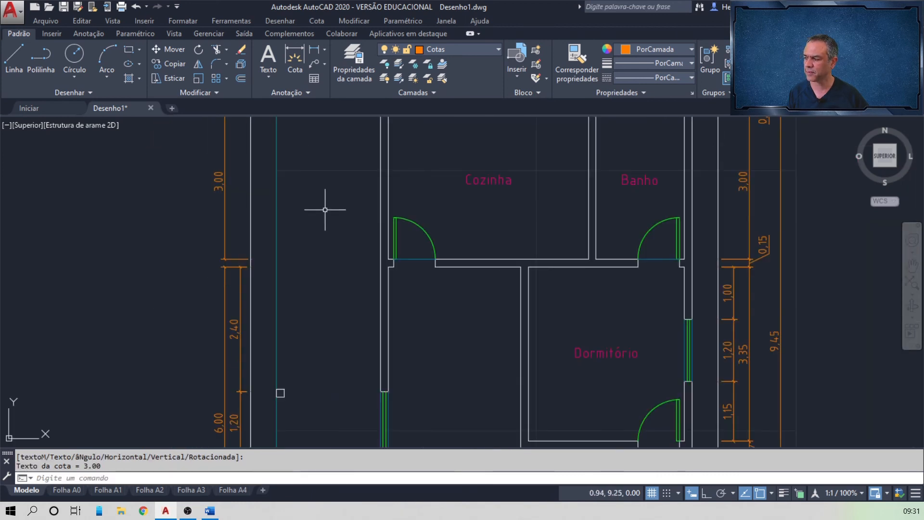
Dimension the upper roof overhang from the Cozinha's outer wall line to the roof corner, in line with the Cozinha dimension
{"action": "middle_click_drag", "start_coordinate": [342, 198], "coordinate": [362, 324]}
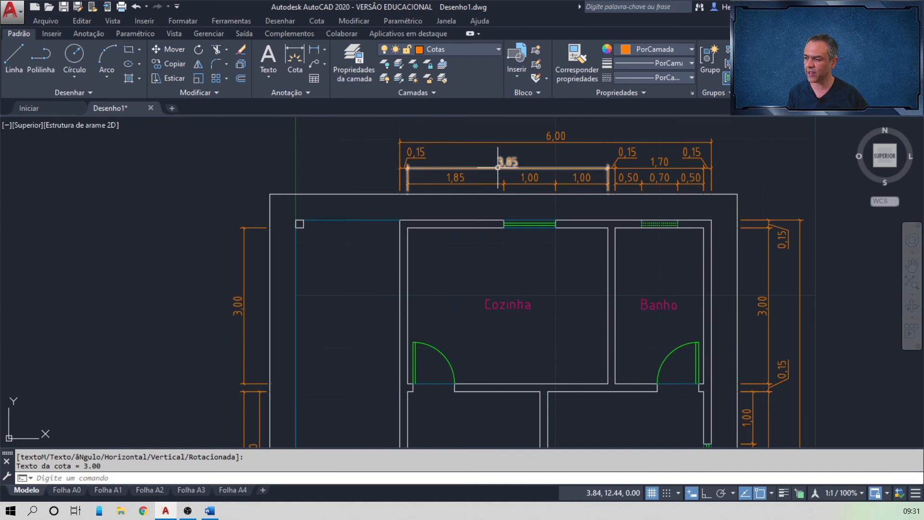
{"action": "mouse_move", "coordinate": [511, 164]}
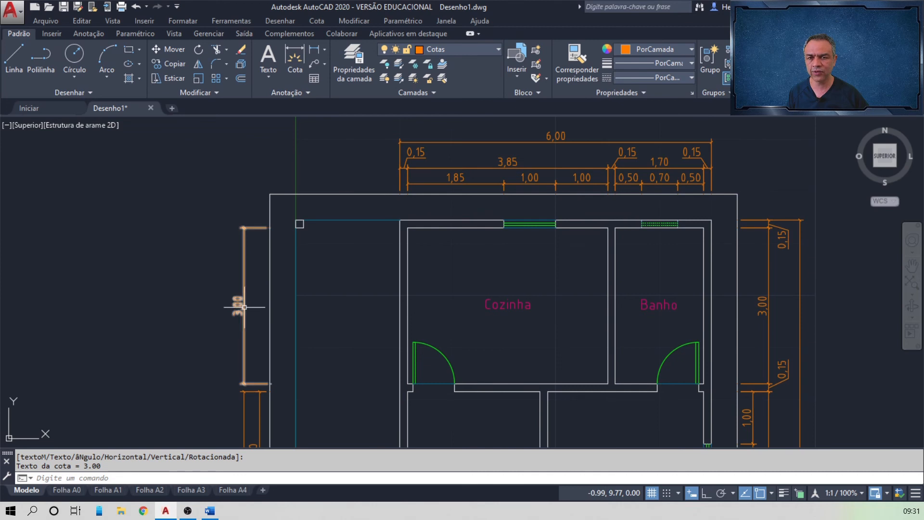
{"action": "mouse_move", "coordinate": [245, 307]}
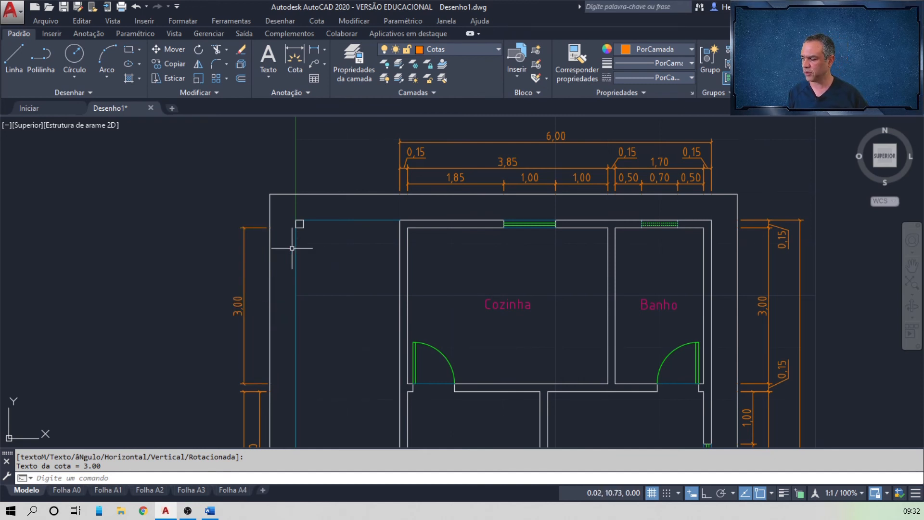
{"action": "left_click", "coordinate": [316, 47]}
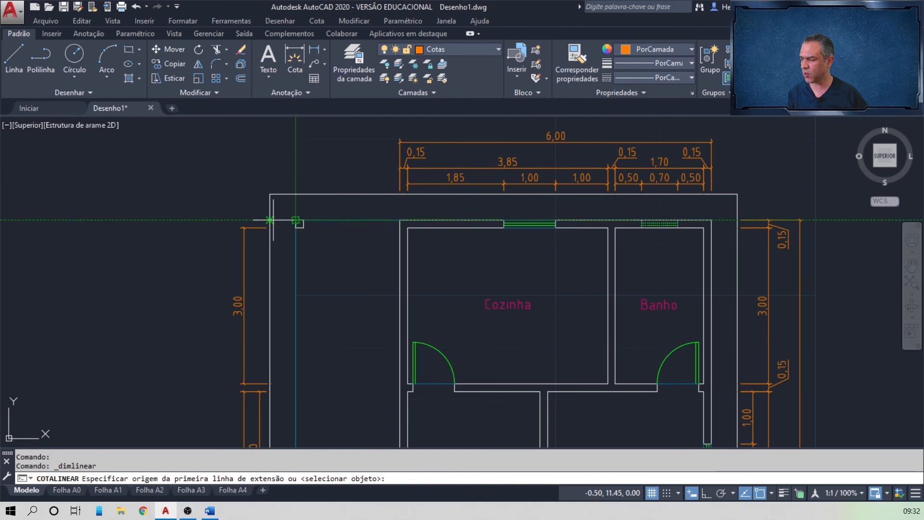
{"action": "left_click", "coordinate": [270, 213]}
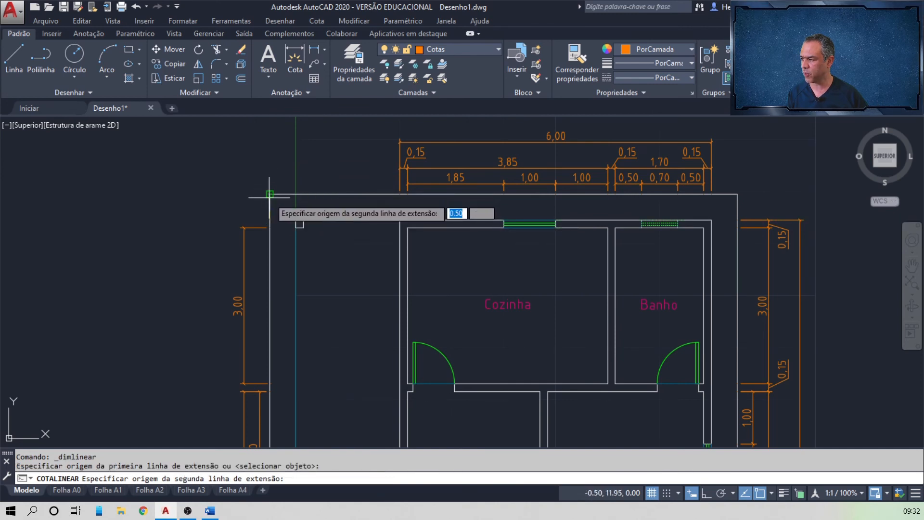
{"action": "left_click", "coordinate": [262, 194]}
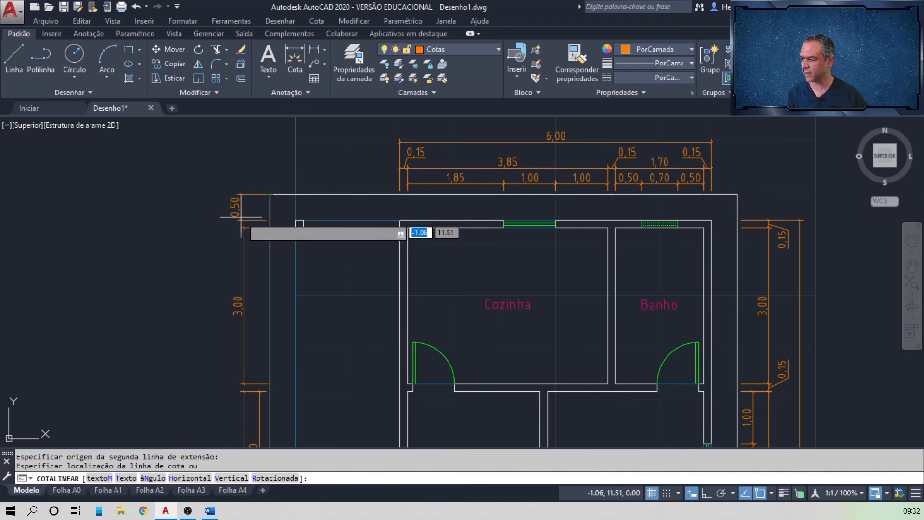
{"action": "scroll", "coordinate": [241, 233], "scroll_direction": "up", "scroll_amount": 5}
{"action": "left_click", "coordinate": [243, 252]}
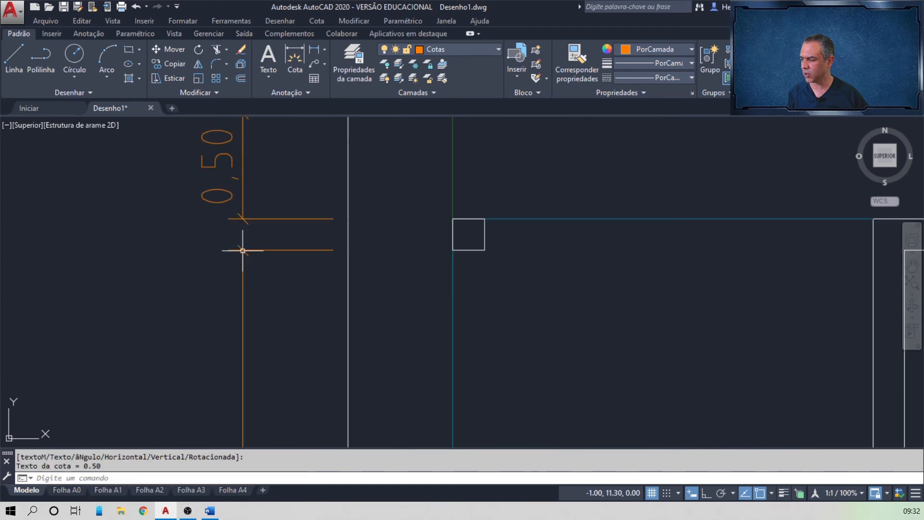
Dimension the Varanda's depth from the outer wall face to its outer edge, projected onto the roof edge and aligned with the overall inner dimension line
{"action": "scroll", "coordinate": [244, 252], "scroll_direction": "down", "scroll_amount": 5}
{"action": "middle_click_drag", "start_coordinate": [366, 345], "coordinate": [358, 149]}
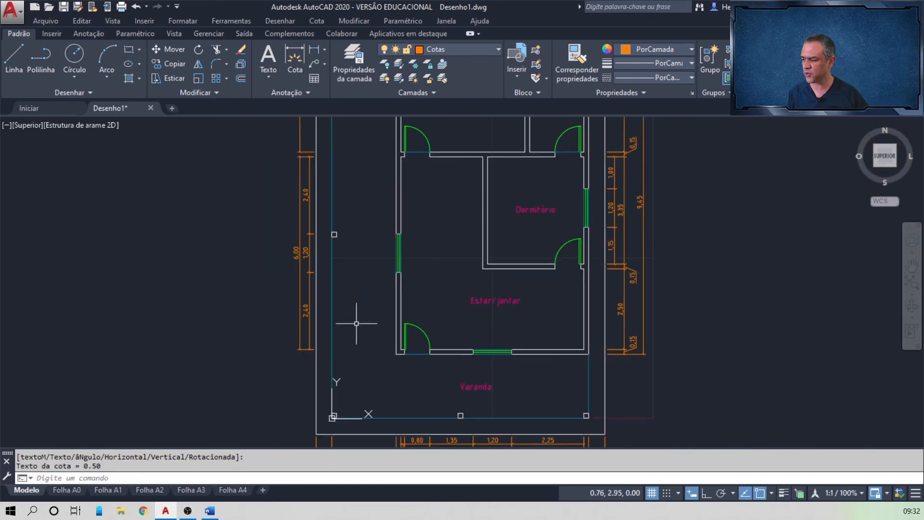
{"action": "middle_click_drag", "start_coordinate": [353, 365], "coordinate": [378, 302]}
{"action": "scroll", "coordinate": [357, 291], "scroll_direction": "up", "scroll_amount": 3}
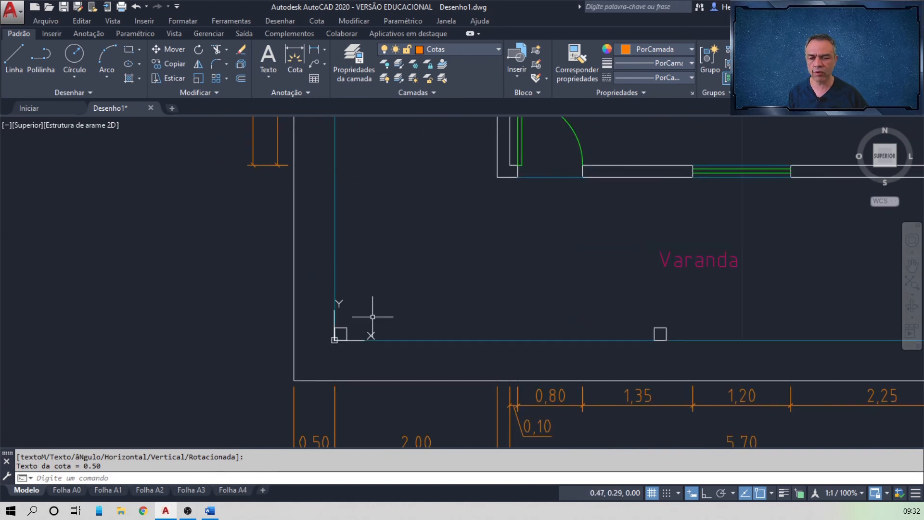
{"action": "left_click", "coordinate": [315, 51]}
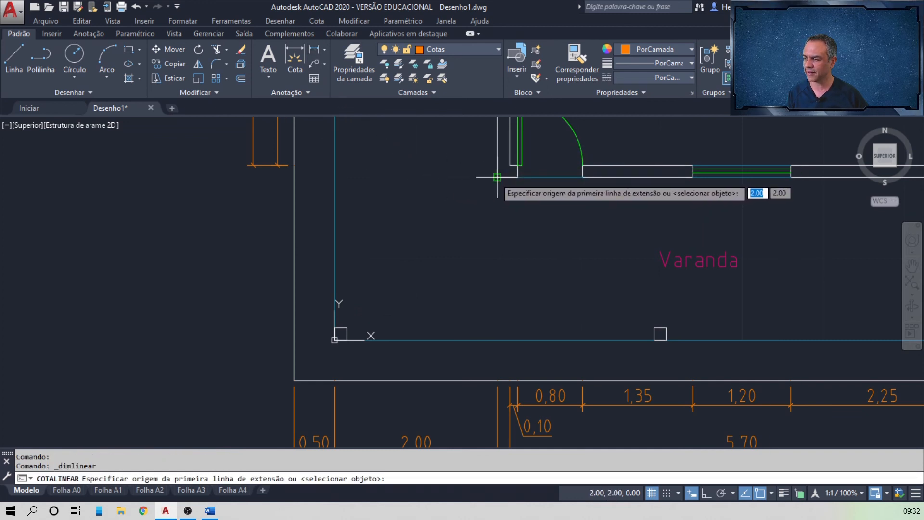
{"action": "left_click", "coordinate": [295, 177]}
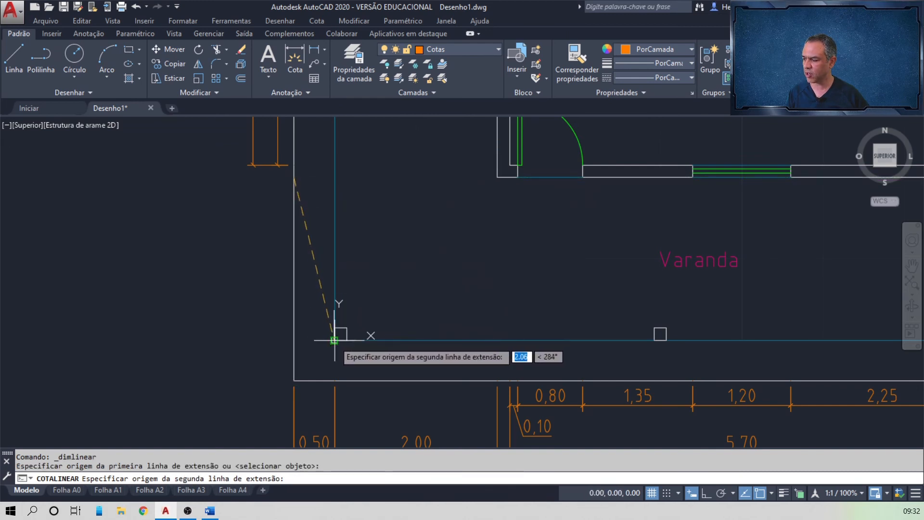
{"action": "left_click", "coordinate": [294, 343]}
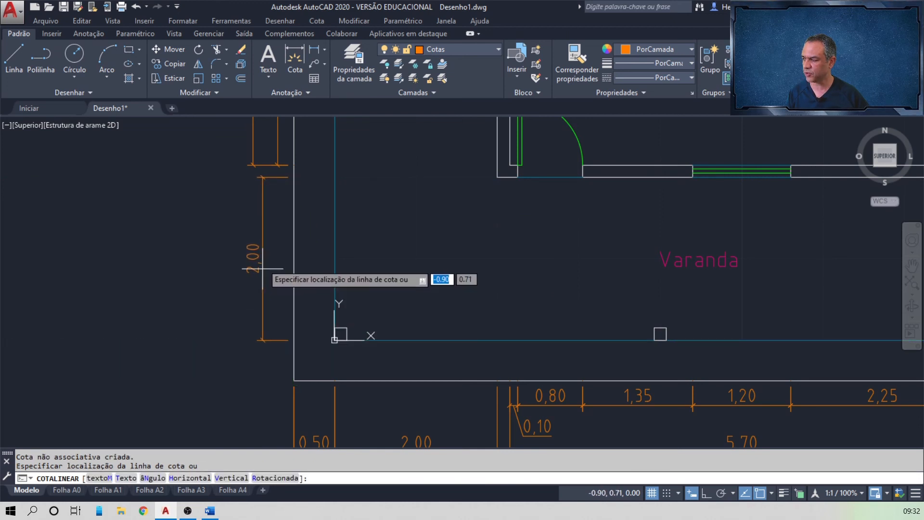
{"action": "left_click", "coordinate": [252, 165]}
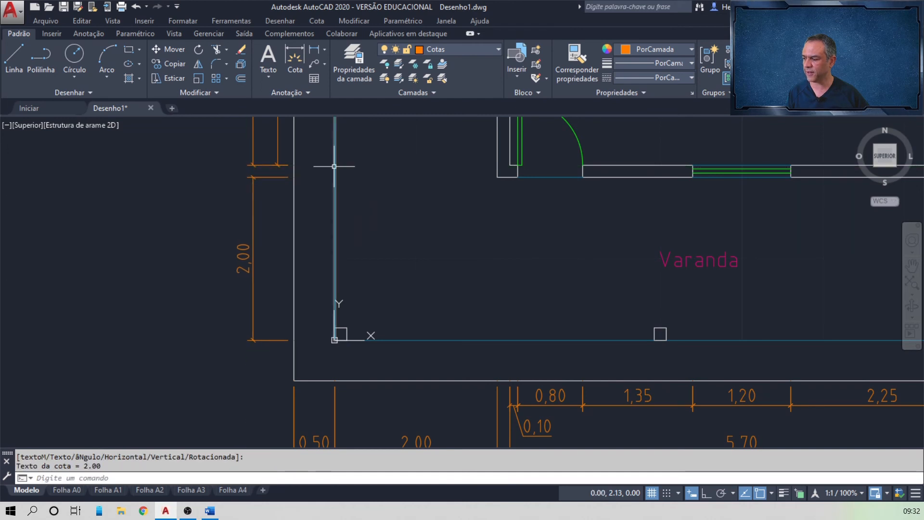
Dimension the lower roof overhang from the Varanda's outer edge to the roof corner, in line with the Varanda depth dimension
{"action": "left_click", "coordinate": [316, 51]}
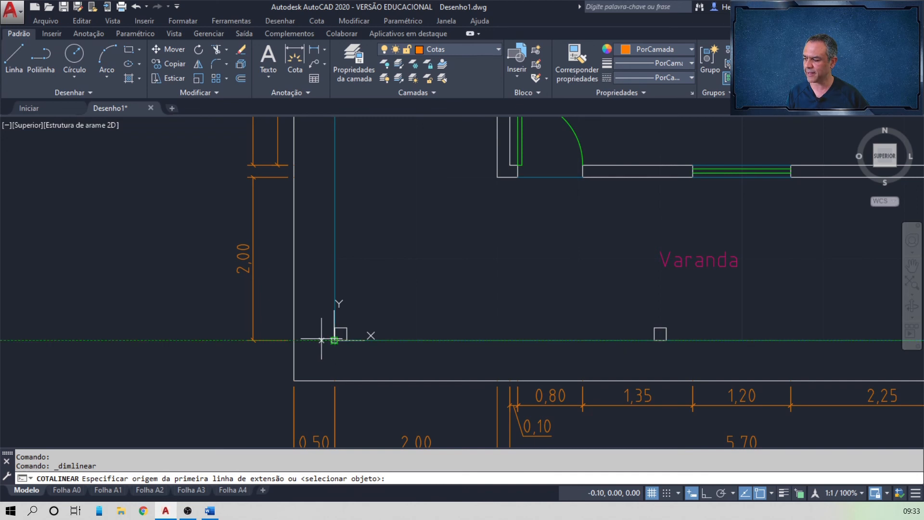
{"action": "left_click", "coordinate": [335, 340]}
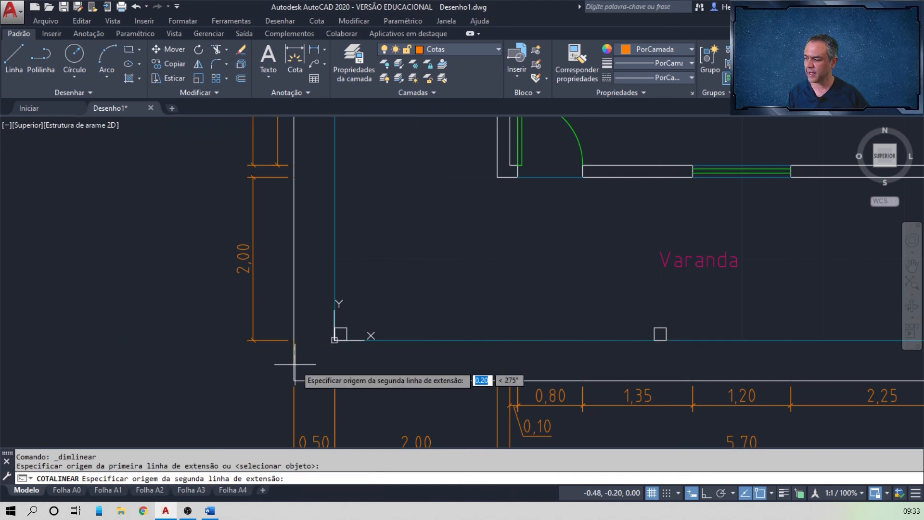
{"action": "left_click", "coordinate": [293, 381]}
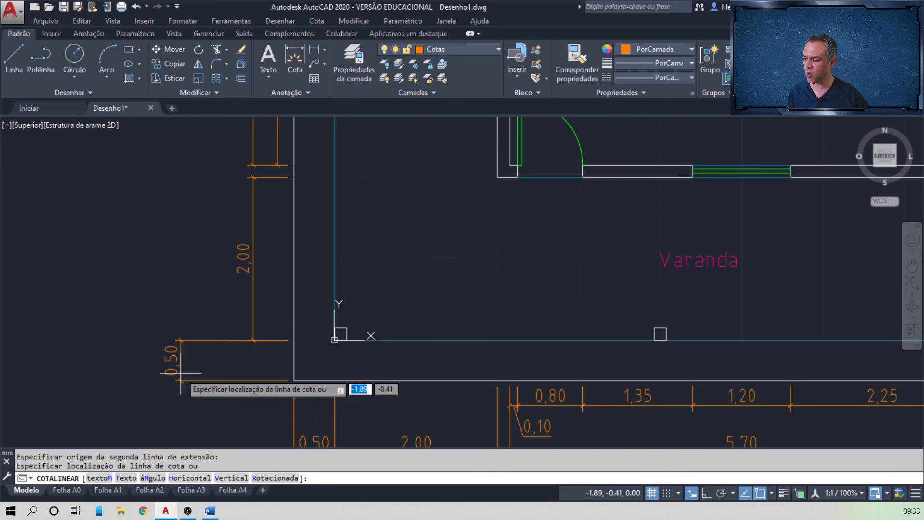
{"action": "left_click", "coordinate": [252, 340]}
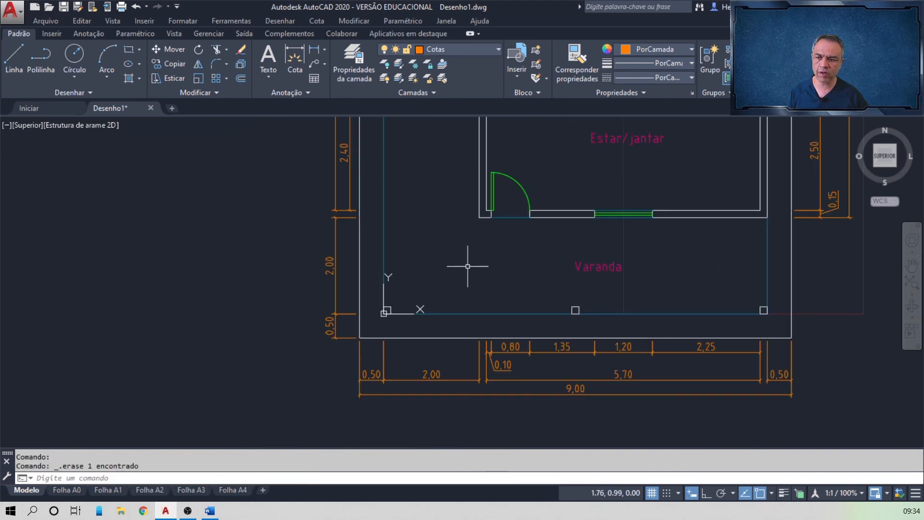
Start a linear dimension for the roof's full left-side length, from its lower-left corner to its upper-left corner
{"action": "scroll", "coordinate": [440, 332], "scroll_direction": "up", "scroll_amount": 2}
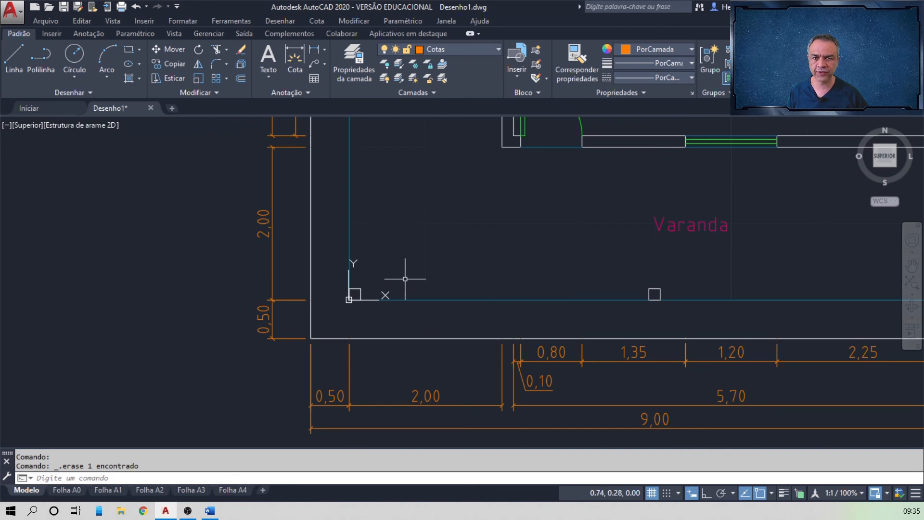
{"action": "left_click", "coordinate": [314, 51]}
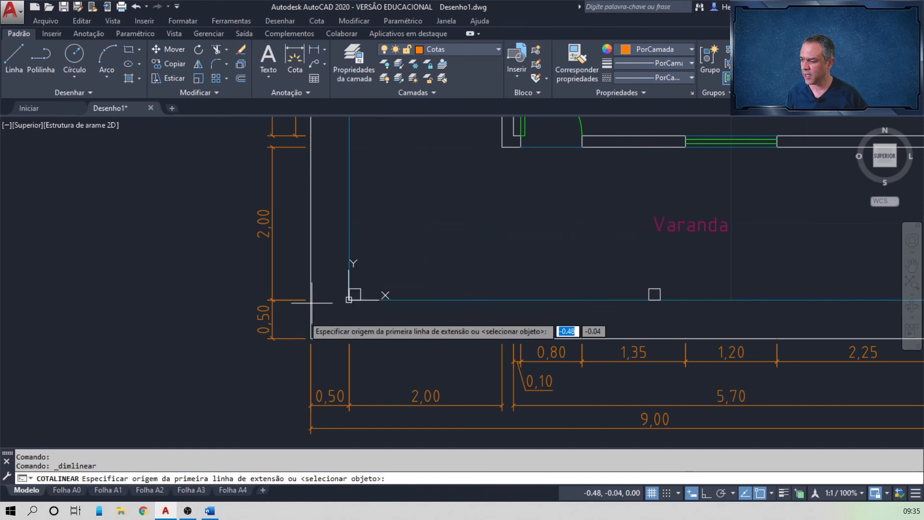
{"action": "left_click", "coordinate": [311, 342]}
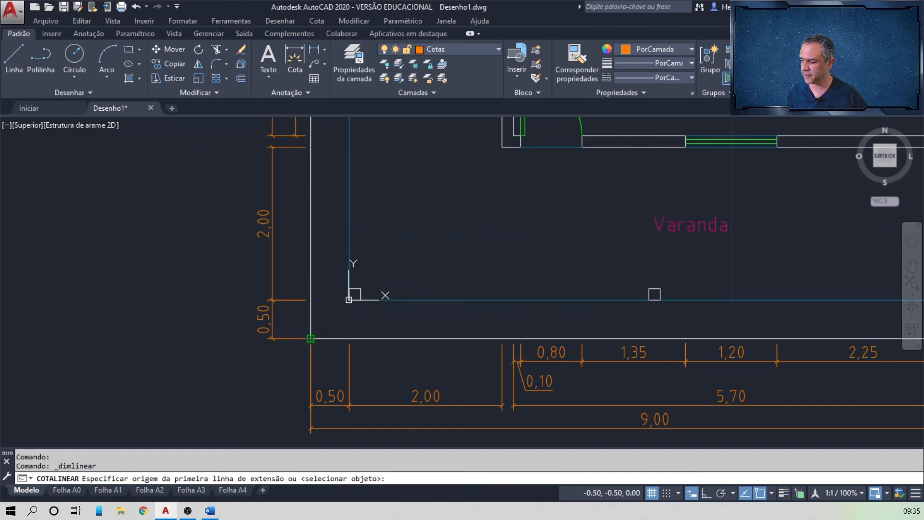
{"action": "scroll", "coordinate": [397, 183], "scroll_direction": "down", "scroll_amount": 5}
{"action": "scroll", "coordinate": [350, 255], "scroll_direction": "up", "scroll_amount": 6}
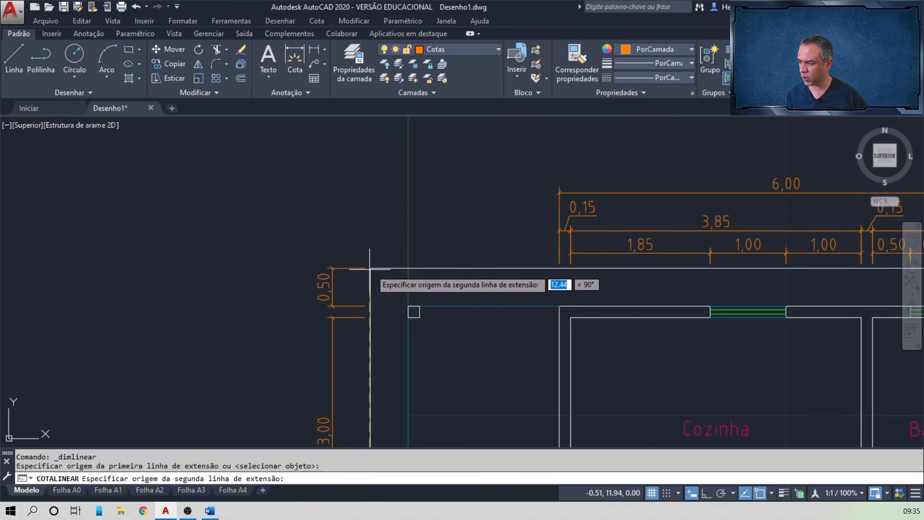
{"action": "left_click", "coordinate": [370, 268]}
{"action": "scroll", "coordinate": [288, 269], "scroll_direction": "down", "scroll_amount": 4}
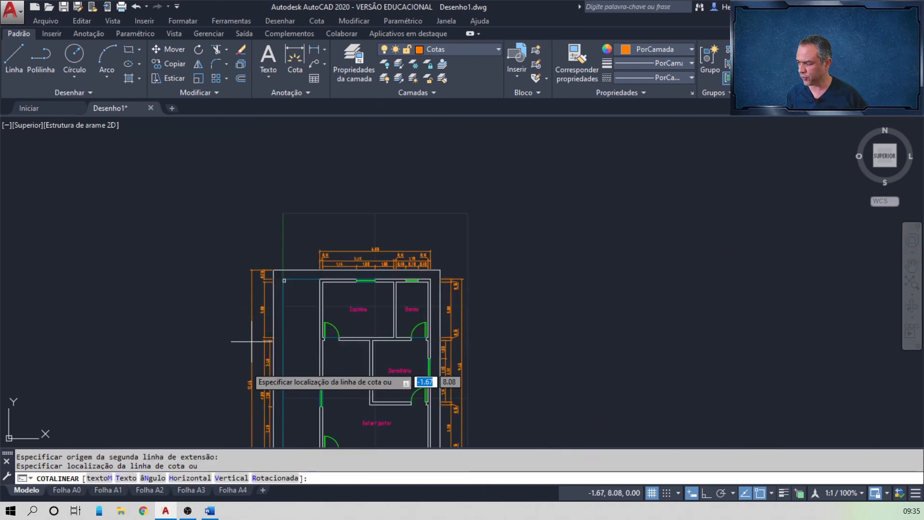
{"action": "scroll", "coordinate": [238, 385], "scroll_direction": "up", "scroll_amount": 5}
{"action": "scroll", "coordinate": [237, 385], "scroll_direction": "down", "scroll_amount": 5}
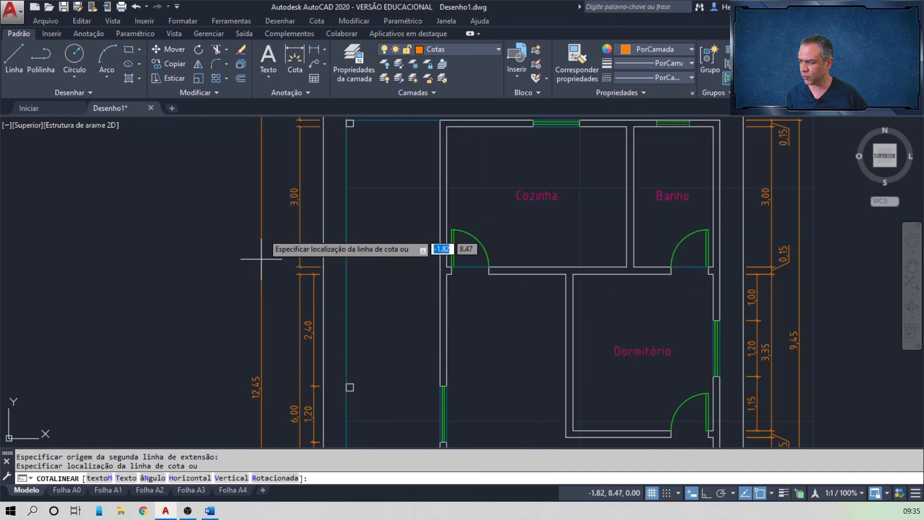
{"action": "scroll", "coordinate": [274, 274], "scroll_direction": "up", "scroll_amount": 6}
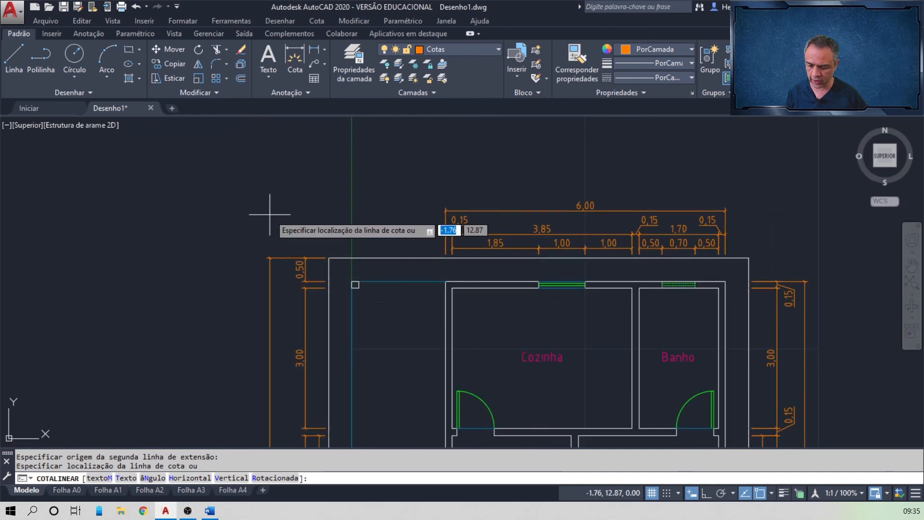
Place the overall roof dimension line 0.5 at 180° from the upper end of the neighbouring roof overhang dimension line
{"action": "type", "text": "e"}
{"action": "key", "text": "Return"}
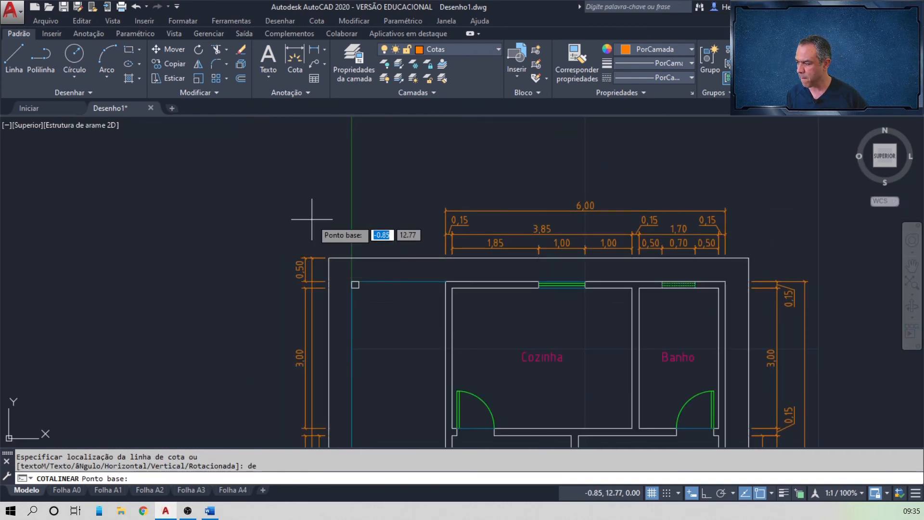
{"action": "scroll", "coordinate": [314, 213], "scroll_direction": "up", "scroll_amount": 3}
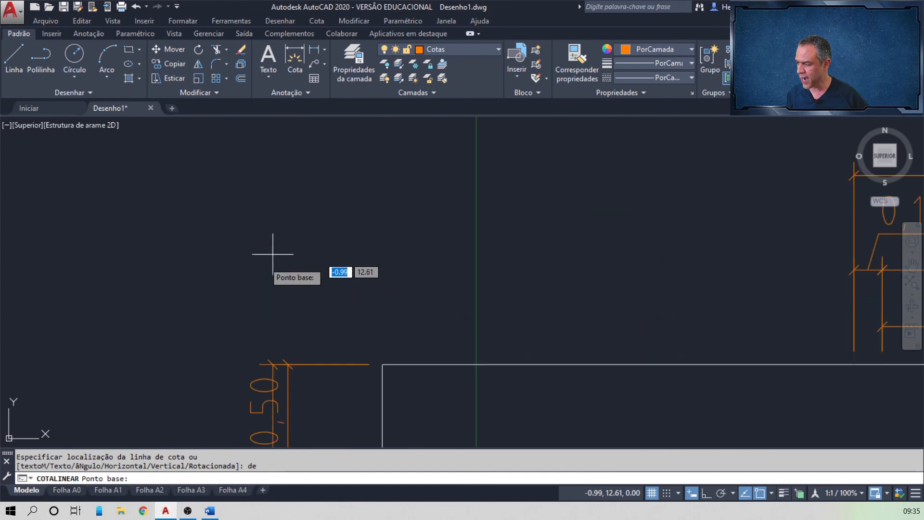
{"action": "left_click", "coordinate": [288, 368]}
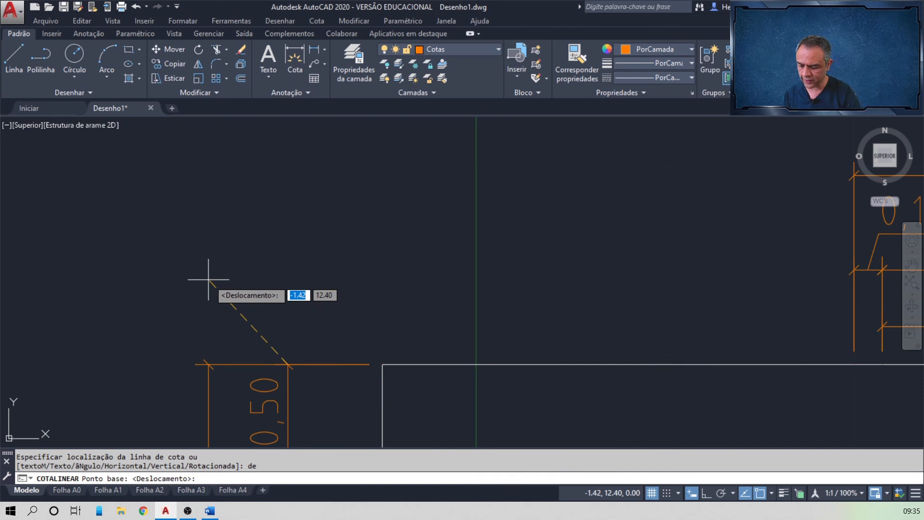
{"action": "type", "text": "@"}
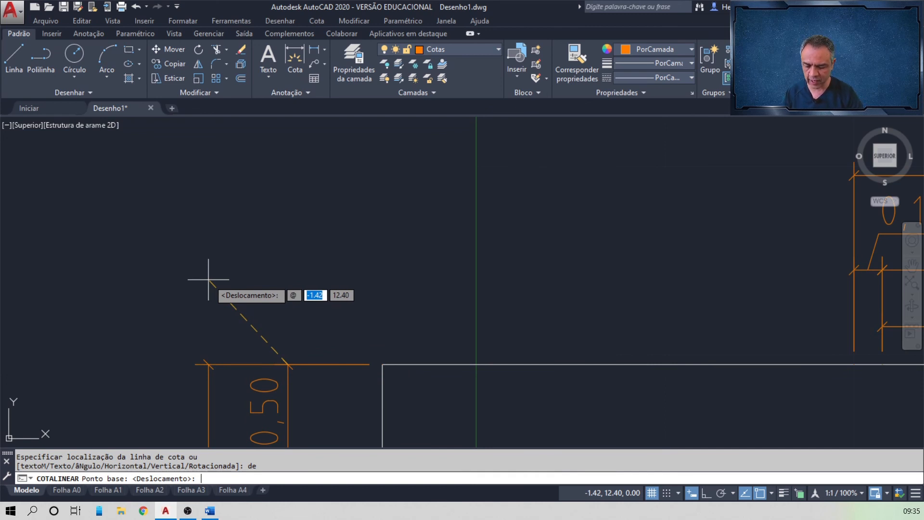
{"action": "type", "text": "0.5"}
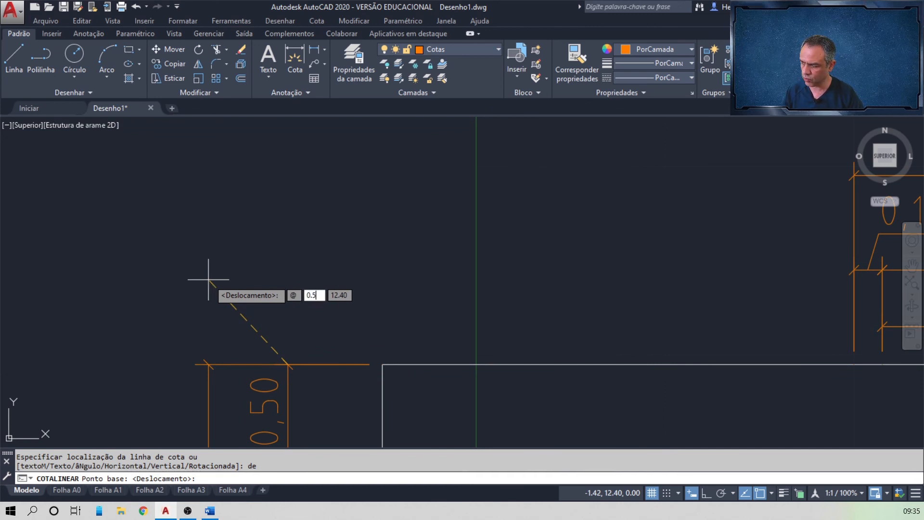
{"action": "key", "text": "Tab"}
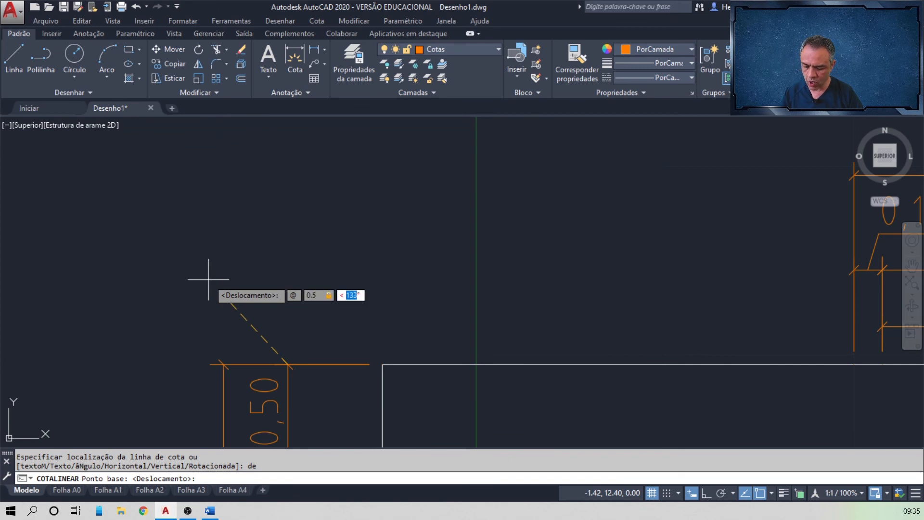
{"action": "type", "text": "180"}
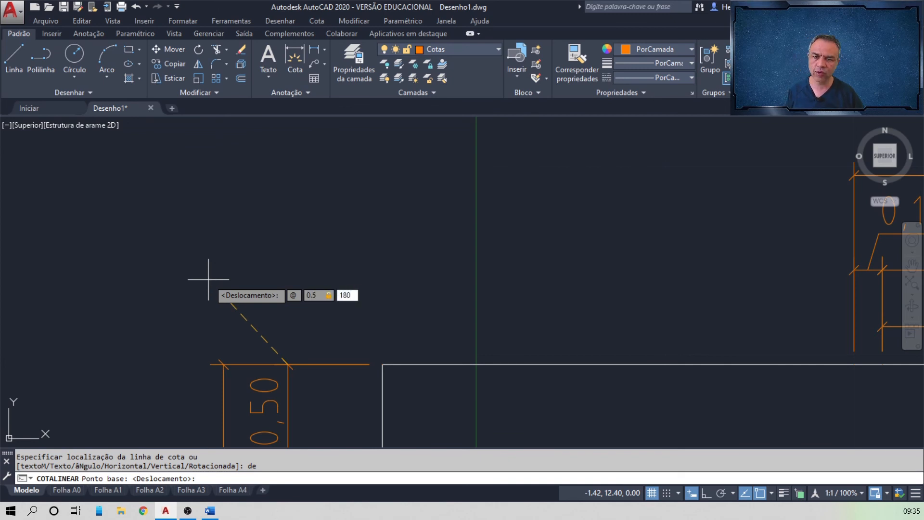
{"action": "key", "text": "Return"}
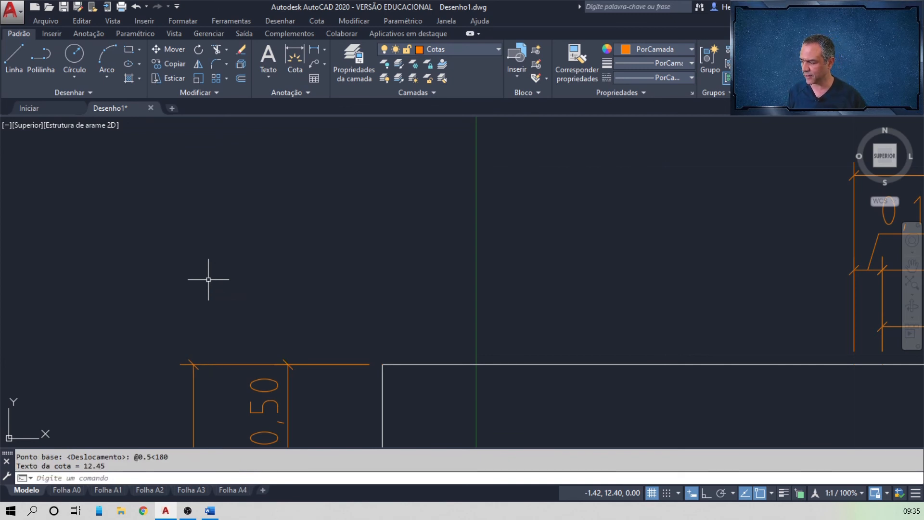
Examine the dimension chains on both sides of the floor plan and fit the whole drawing in view
{"action": "scroll", "coordinate": [209, 279], "scroll_direction": "down", "scroll_amount": 10}
{"action": "middle_click_drag", "start_coordinate": [261, 403], "coordinate": [297, 148]}
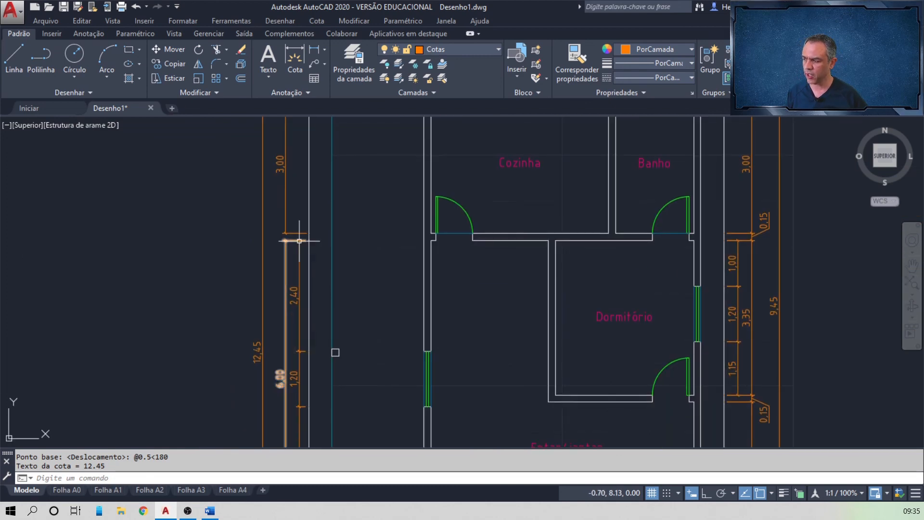
{"action": "middle_click_drag", "start_coordinate": [337, 196], "coordinate": [337, 339]}
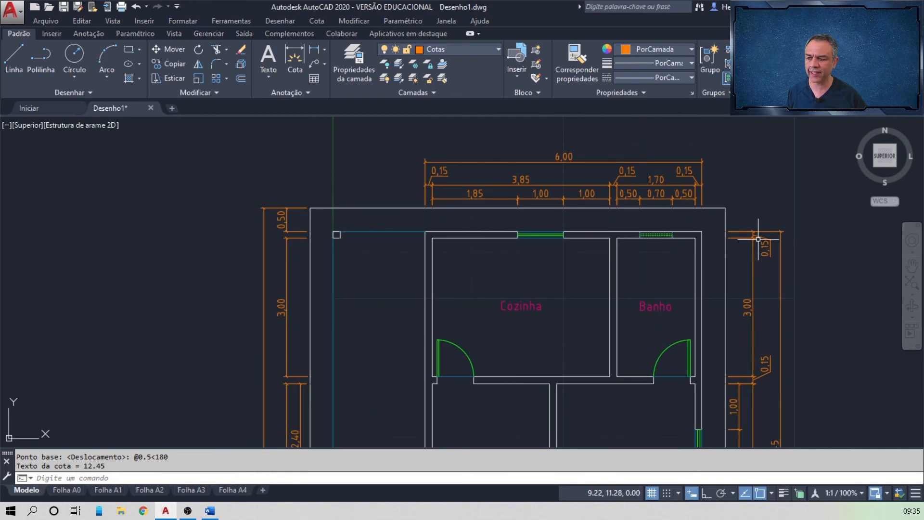
{"action": "mouse_move", "coordinate": [774, 400]}
{"action": "middle_mouse_down"}
{"action": "mouse_move", "coordinate": [751, 376]}
{"action": "mouse_move", "coordinate": [741, 162]}
{"action": "middle_mouse_up"}
{"action": "middle_click_drag", "start_coordinate": [657, 328], "coordinate": [646, 259]}
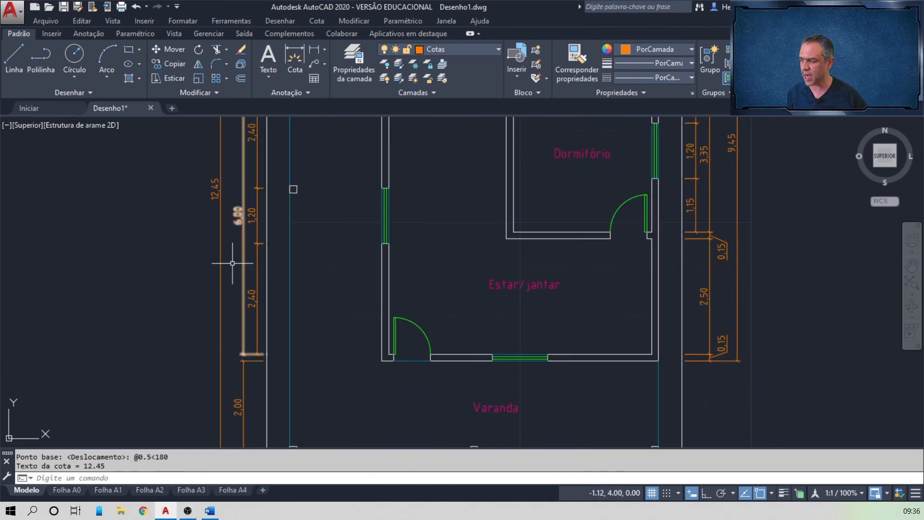
{"action": "middle_click_drag", "start_coordinate": [180, 240], "coordinate": [332, 303]}
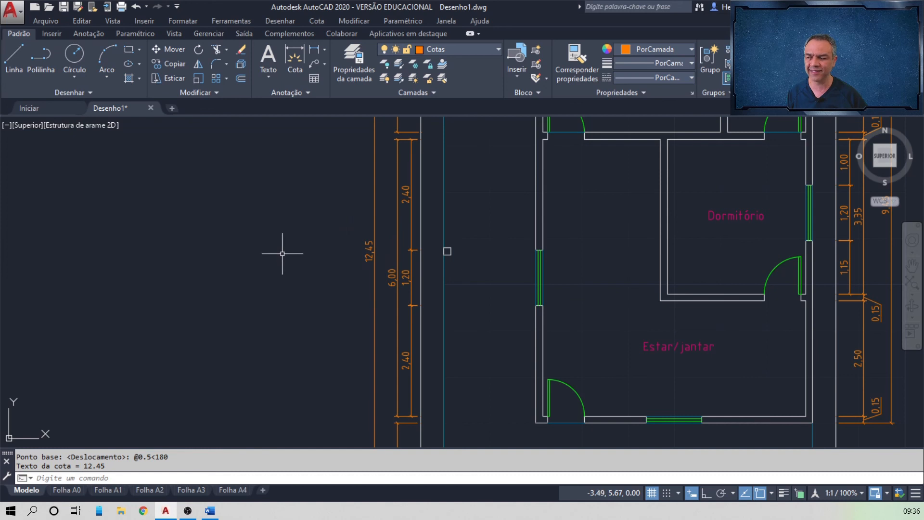
{"action": "left_click", "coordinate": [880, 403]}
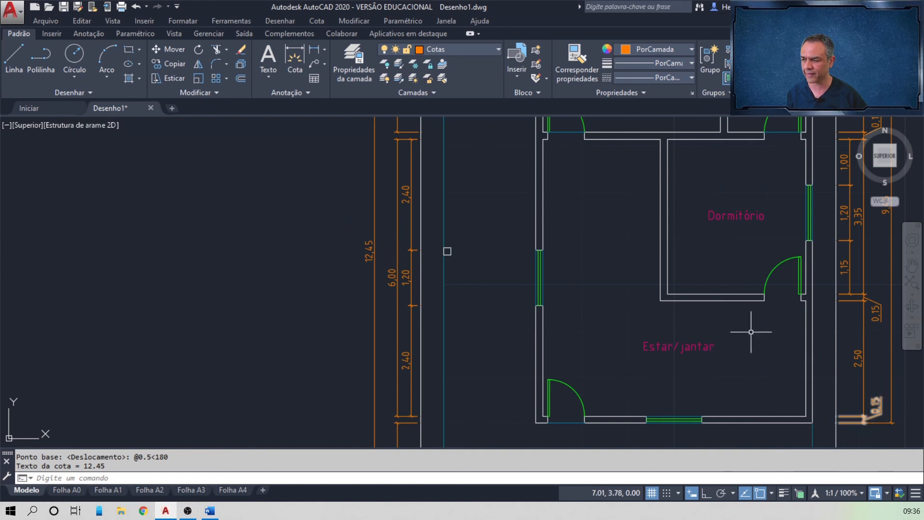
{"action": "middle_click", "coordinate": [606, 255]}
{"action": "middle_click", "coordinate": [606, 255]}
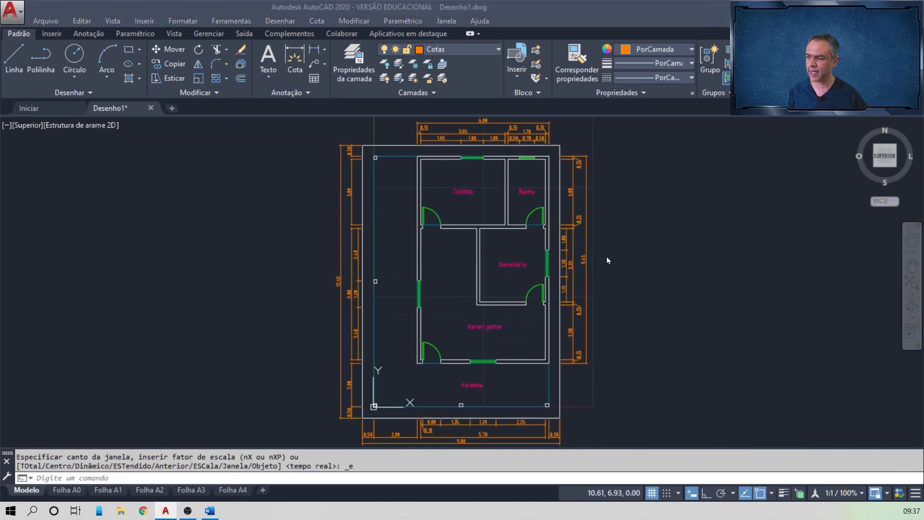
Check item 41 of the exercise in Word, and return the roof outline to the layer Cobertura em projeção in AutoCAD
{"action": "key", "text": "alt+Tab"}
{"action": "scroll", "coordinate": [606, 256], "scroll_direction": "up", "scroll_amount": 2}
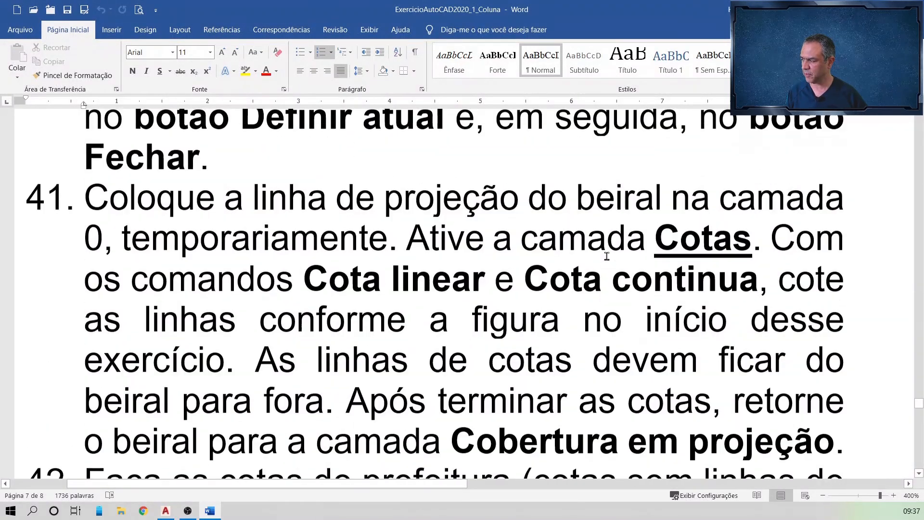
{"action": "scroll", "coordinate": [607, 256], "scroll_direction": "down", "scroll_amount": 2}
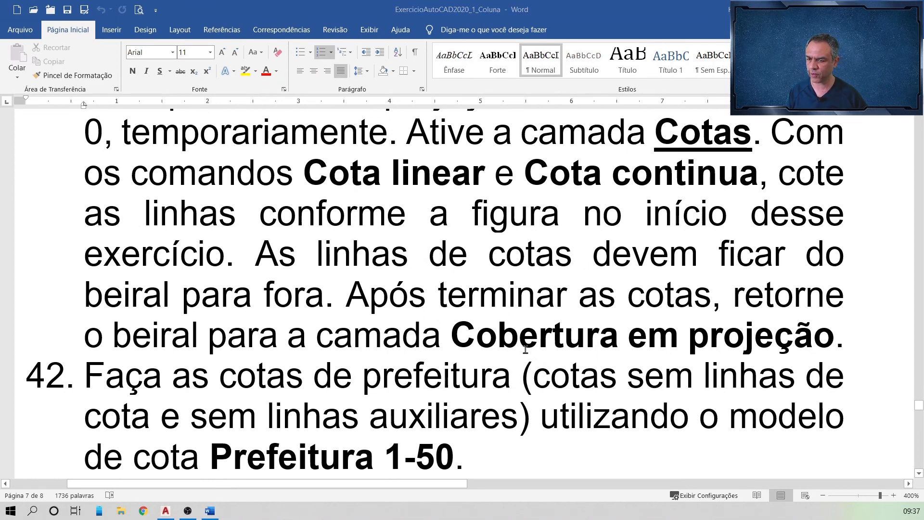
{"action": "key", "text": "alt+Tab"}
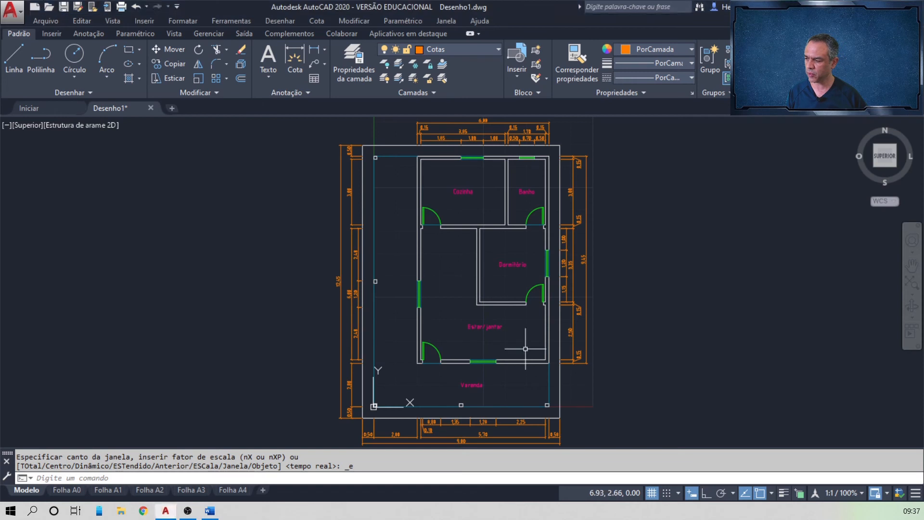
{"action": "left_click", "coordinate": [406, 145]}
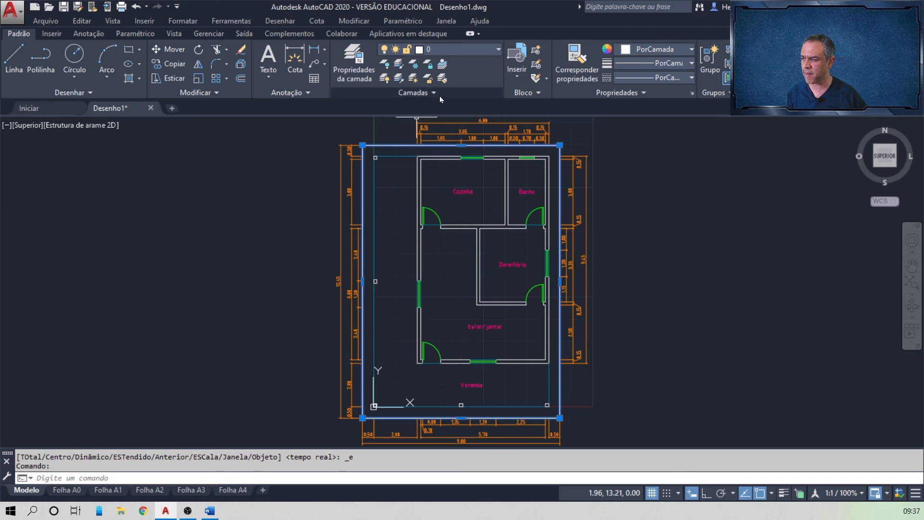
{"action": "left_click", "coordinate": [501, 52]}
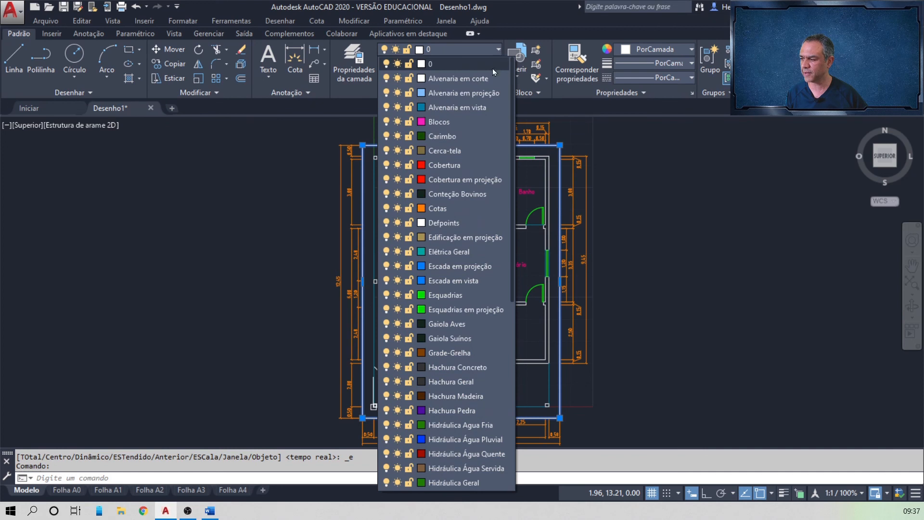
{"action": "left_click", "coordinate": [469, 180]}
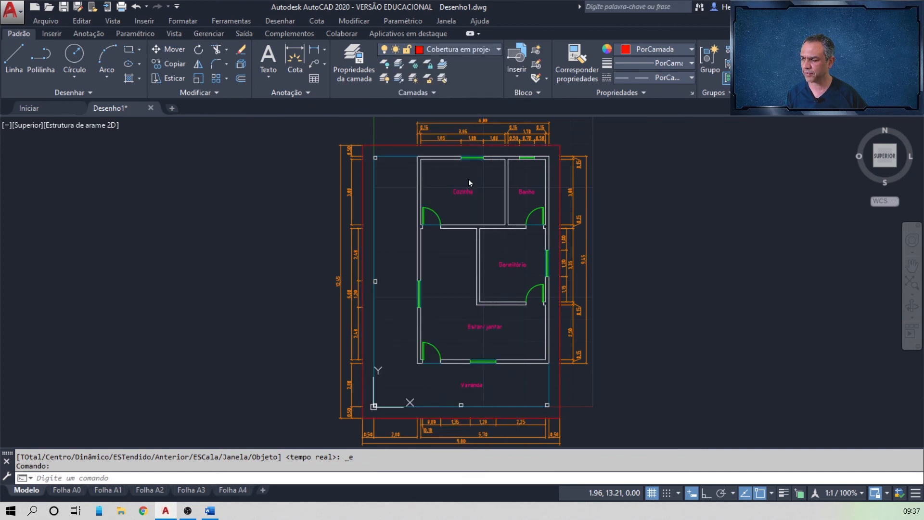
Read item 42 of the exercise in Word about the municipal dimensions, and return to AutoCAD
{"action": "key", "text": "alt+Tab"}
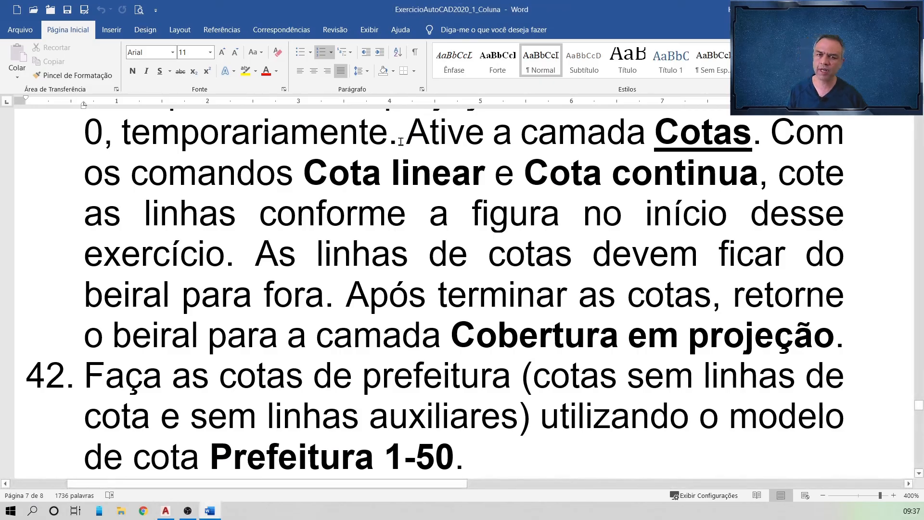
{"action": "scroll", "coordinate": [380, 192], "scroll_direction": "down", "scroll_amount": 2}
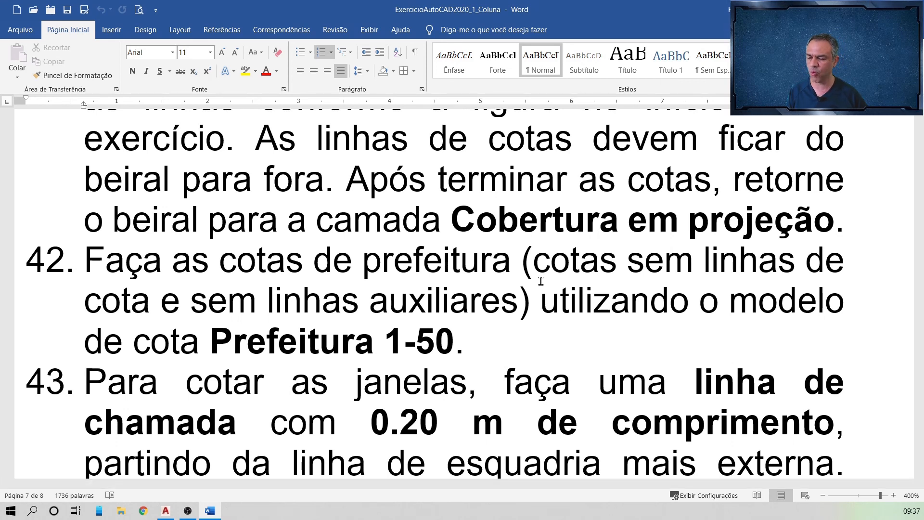
{"action": "key", "text": "alt+Tab"}
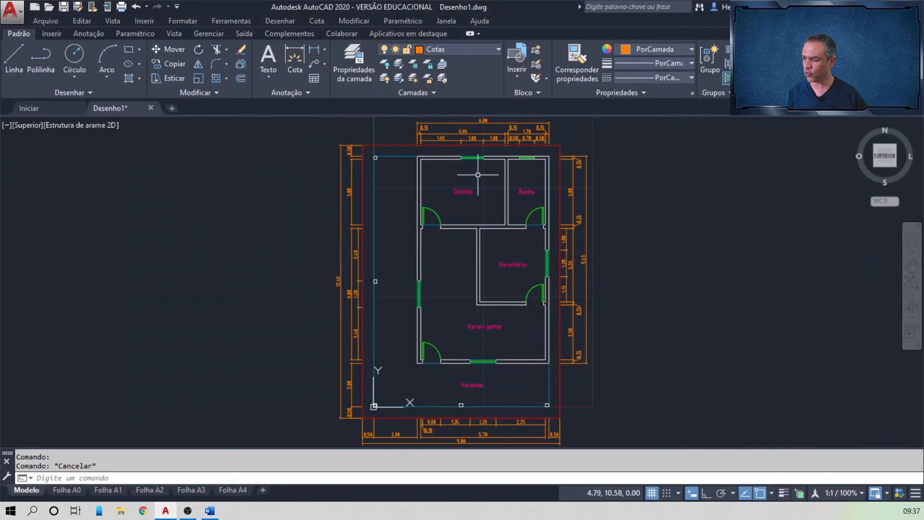
Make Prefeitura 1-50 the current dimension style
{"action": "scroll", "coordinate": [448, 255], "scroll_direction": "up", "scroll_amount": 4}
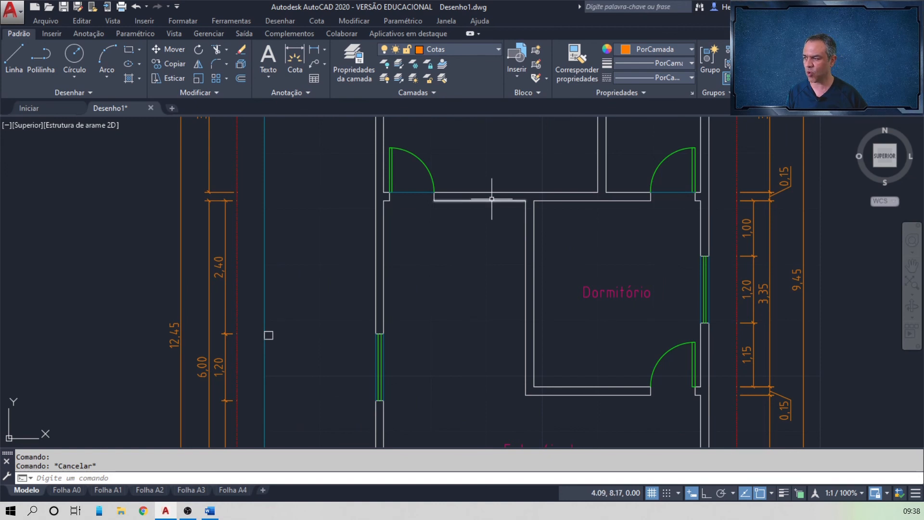
{"action": "mouse_move", "coordinate": [491, 198]}
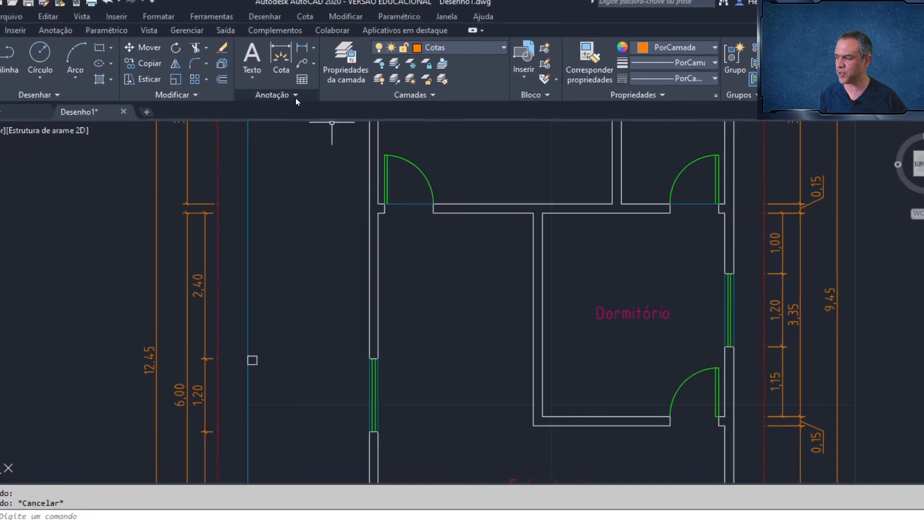
{"action": "left_click", "coordinate": [295, 98]}
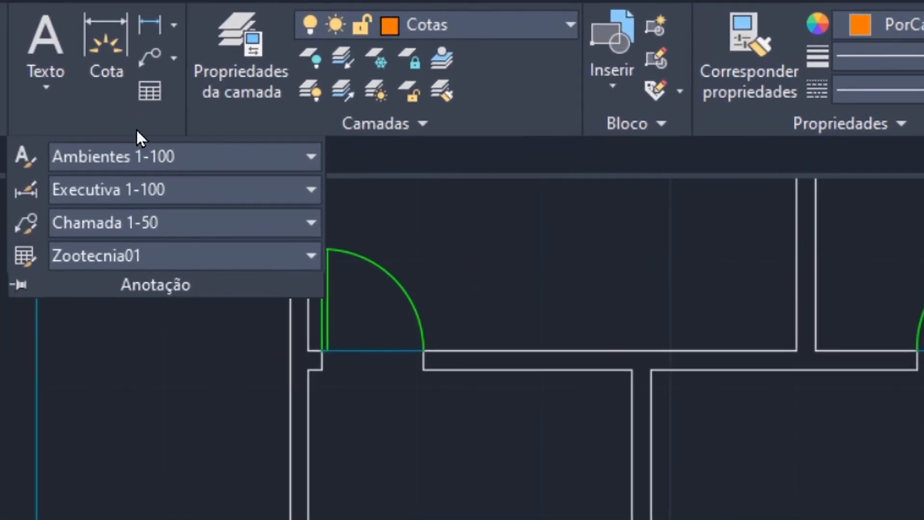
{"action": "left_click", "coordinate": [141, 200]}
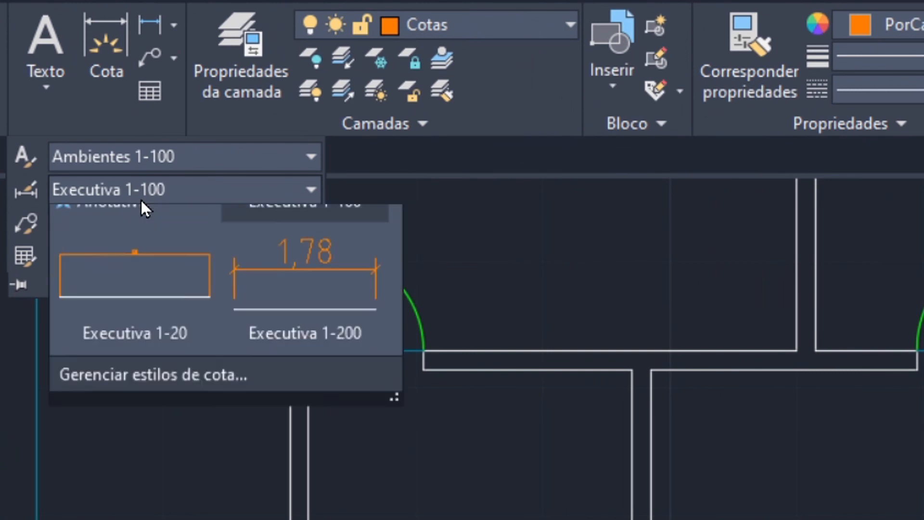
{"action": "scroll", "coordinate": [233, 319], "scroll_direction": "down", "scroll_amount": 3}
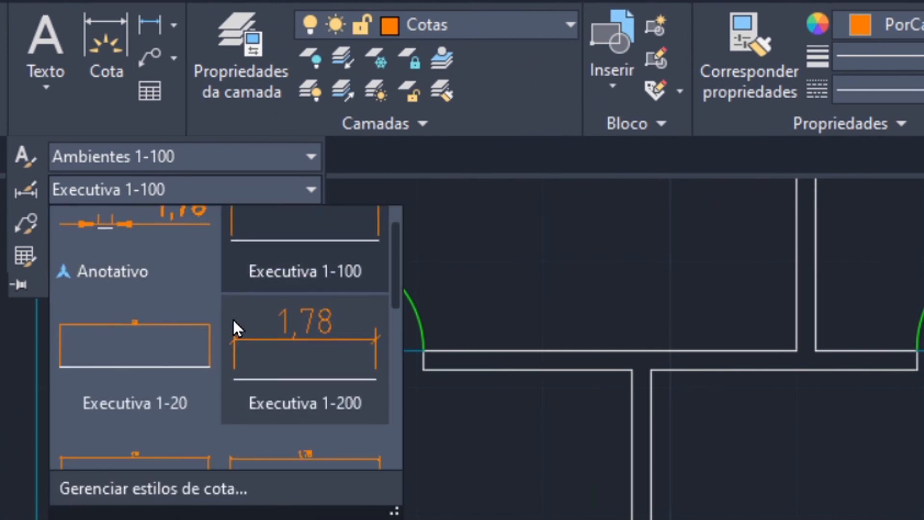
{"action": "scroll", "coordinate": [232, 319], "scroll_direction": "down", "scroll_amount": 2}
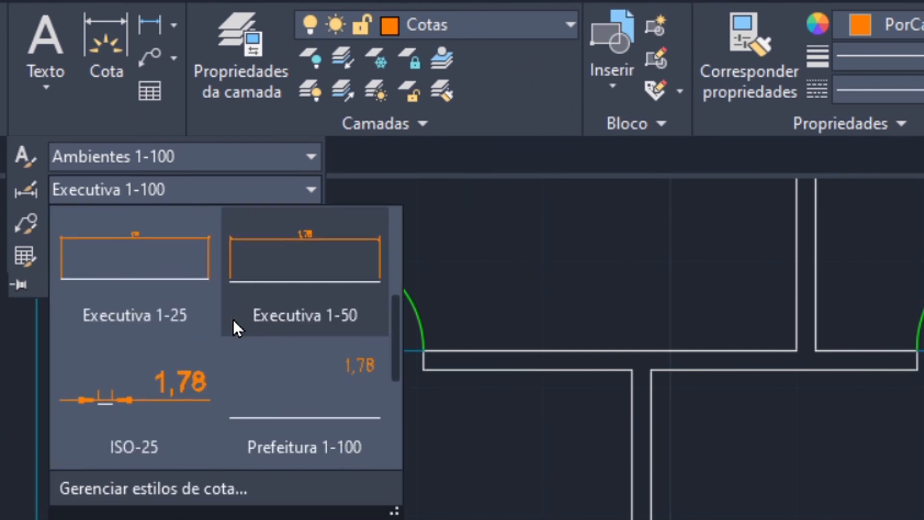
{"action": "left_click", "coordinate": [284, 325]}
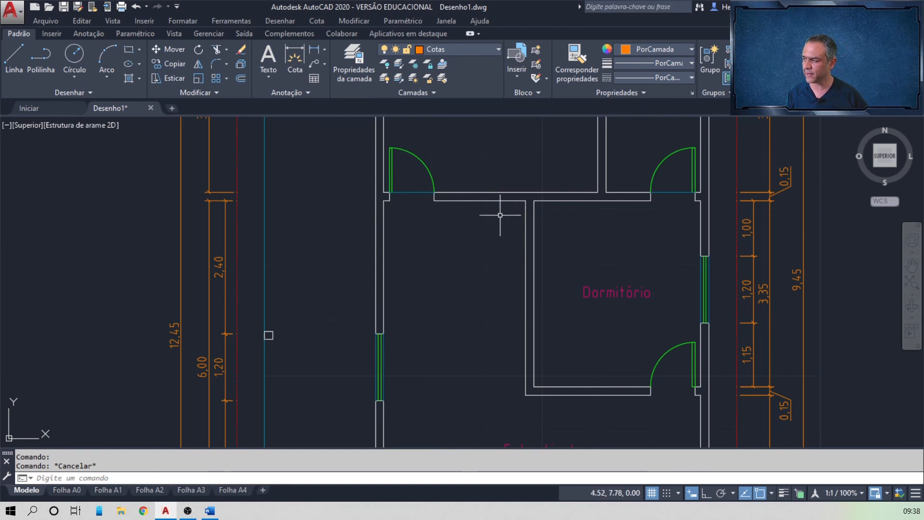
Dimension the living room's upper width from its upper-left inner corner to the bedroom wall, placing the text just below the upper wall
{"action": "left_click", "coordinate": [315, 50]}
{"action": "scroll", "coordinate": [411, 202], "scroll_direction": "up", "scroll_amount": 4}
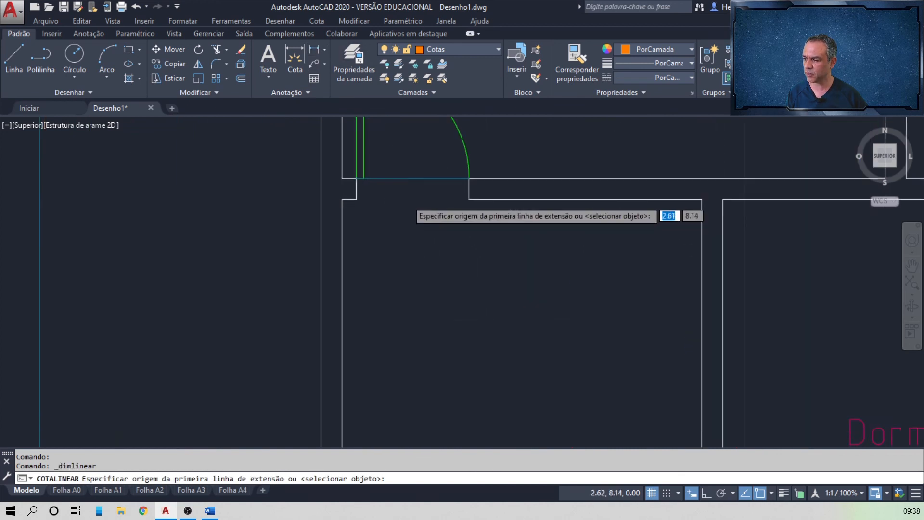
{"action": "scroll", "coordinate": [411, 202], "scroll_direction": "up", "scroll_amount": 2}
{"action": "mouse_move", "coordinate": [415, 223]}
{"action": "middle_mouse_down"}
{"action": "mouse_move", "coordinate": [305, 269]}
{"action": "mouse_move", "coordinate": [248, 265]}
{"action": "middle_mouse_up"}
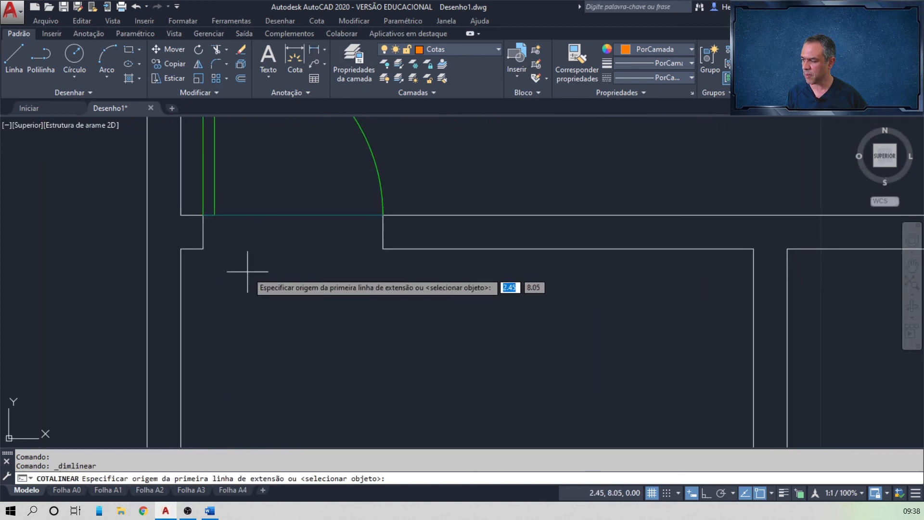
{"action": "left_click", "coordinate": [180, 248]}
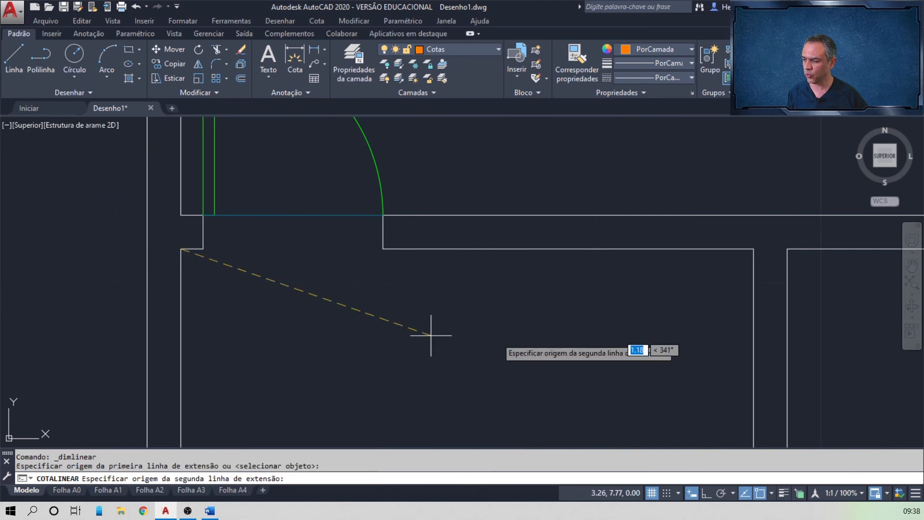
{"action": "left_click", "coordinate": [753, 248]}
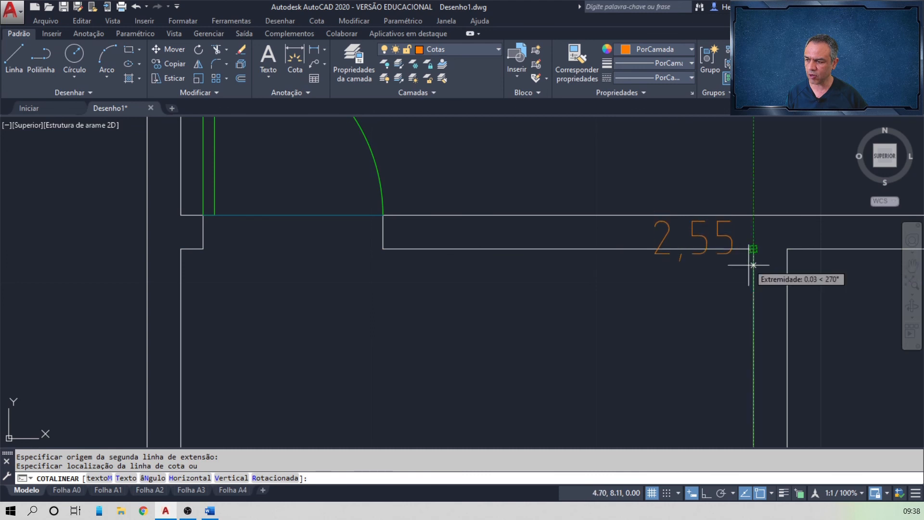
{"action": "left_click", "coordinate": [754, 308]}
Add a vertical linear dimension along the bedroom wall's living-room face, with the text beside its lower corner
{"action": "scroll", "coordinate": [718, 330], "scroll_direction": "down", "scroll_amount": 4}
{"action": "mouse_move", "coordinate": [705, 336]}
{"action": "middle_mouse_down"}
{"action": "mouse_move", "coordinate": [641, 305]}
{"action": "mouse_move", "coordinate": [478, 130]}
{"action": "middle_mouse_up"}
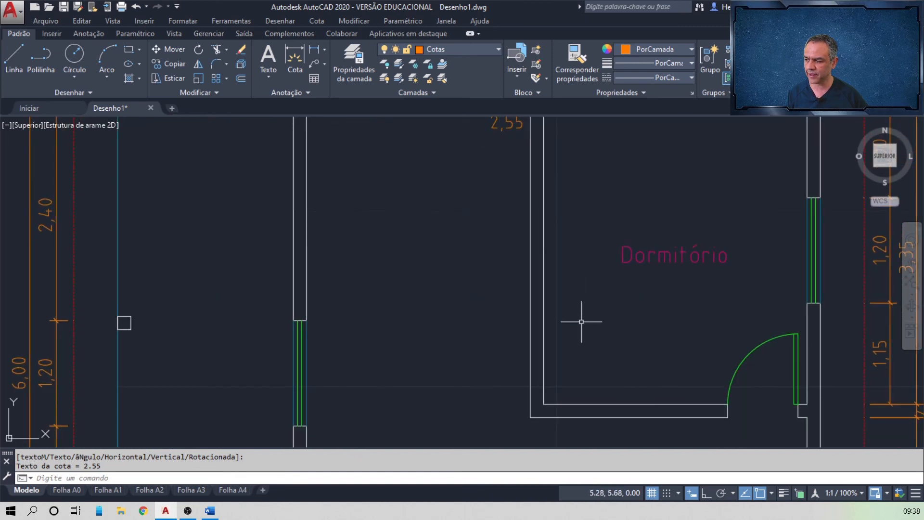
{"action": "mouse_move", "coordinate": [581, 321]}
{"action": "middle_mouse_down"}
{"action": "mouse_move", "coordinate": [547, 332]}
{"action": "mouse_move", "coordinate": [525, 324]}
{"action": "middle_mouse_up"}
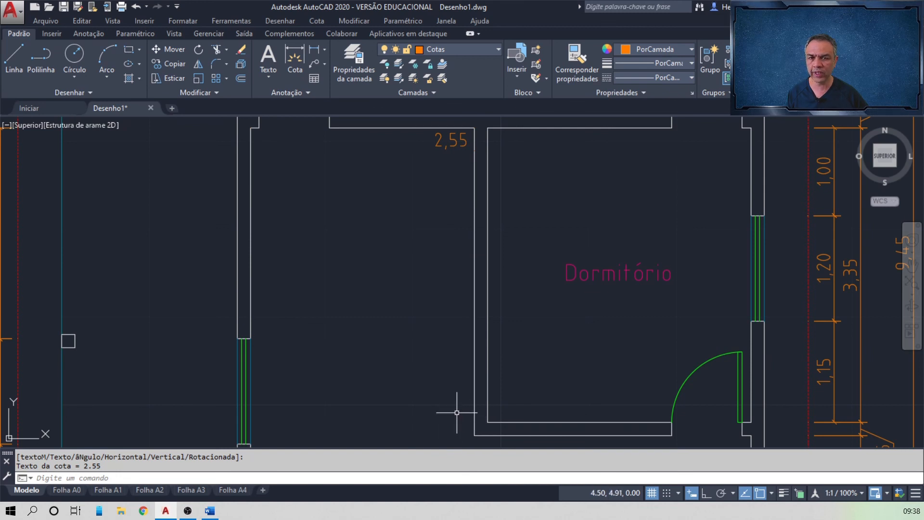
{"action": "left_click", "coordinate": [314, 51]}
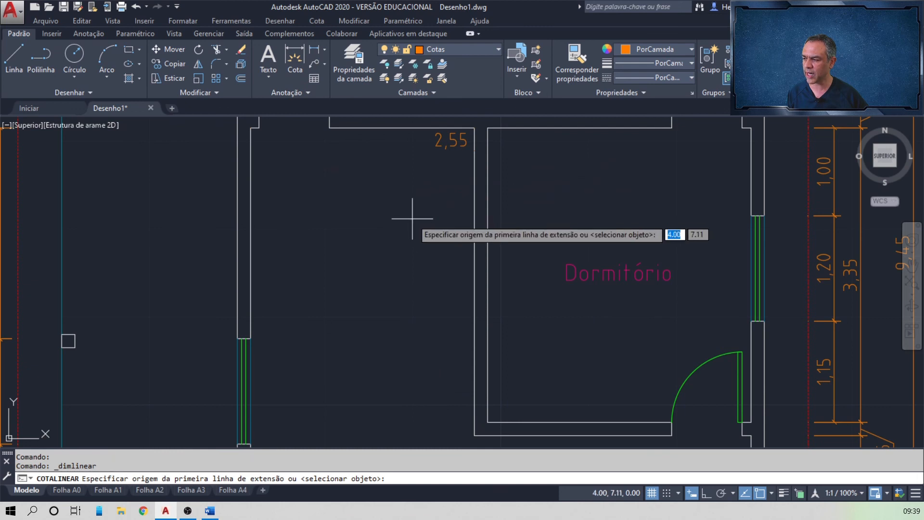
{"action": "left_click", "coordinate": [475, 127]}
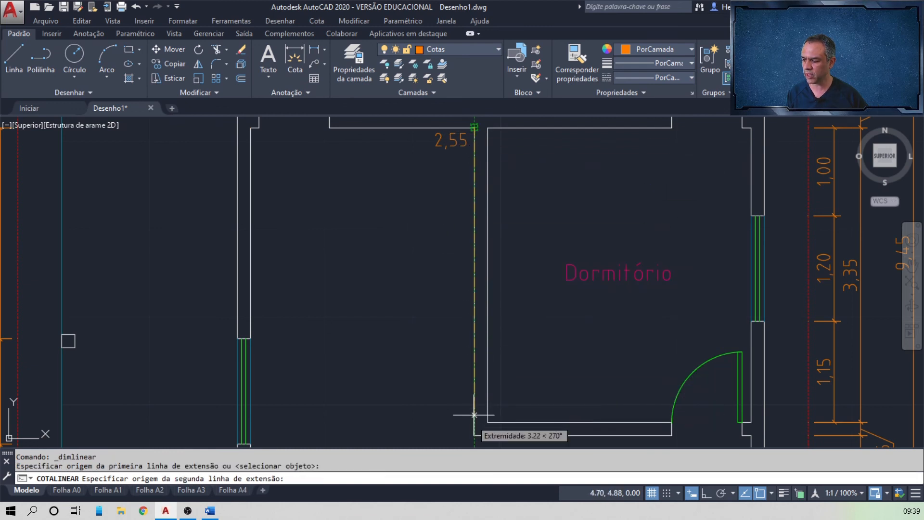
{"action": "left_click", "coordinate": [473, 435]}
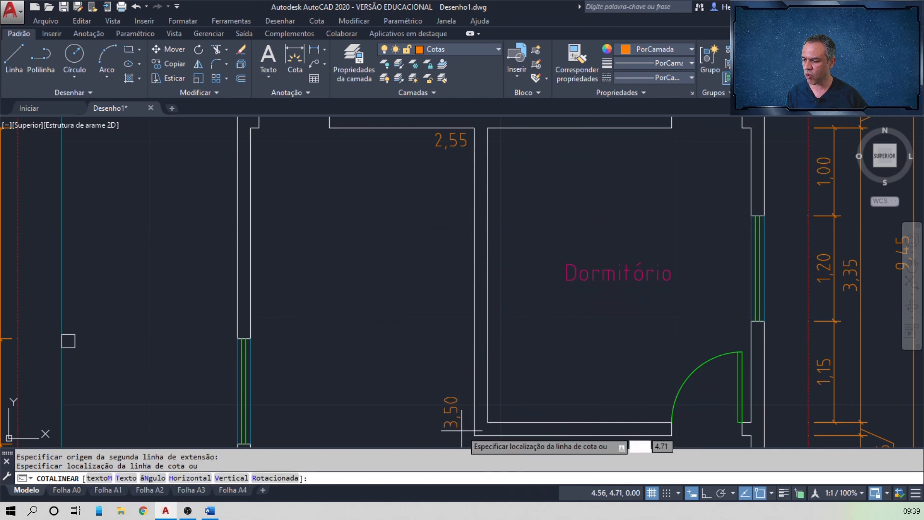
{"action": "scroll", "coordinate": [472, 434], "scroll_direction": "up", "scroll_amount": 6}
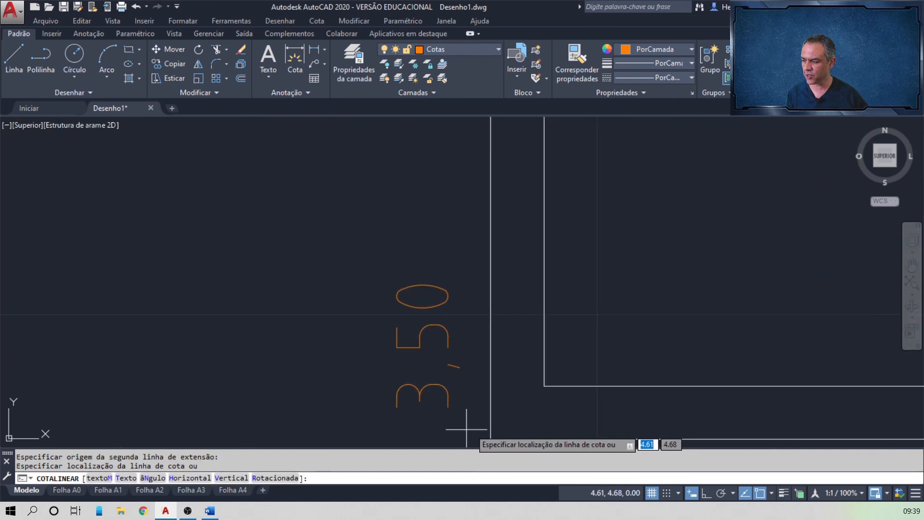
{"action": "left_click", "coordinate": [478, 426]}
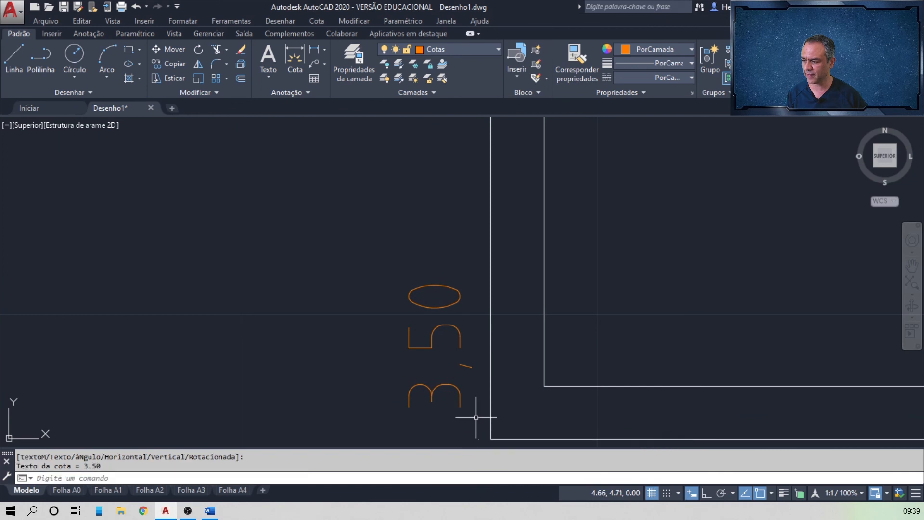
Dimension horizontally from the exterior wall's inner corner below the bedroom door to the bedroom's outer lower-left corner, placing the text just below the wall
{"action": "scroll", "coordinate": [480, 419], "scroll_direction": "down", "scroll_amount": 4}
{"action": "middle_click_drag", "start_coordinate": [580, 419], "coordinate": [451, 248]}
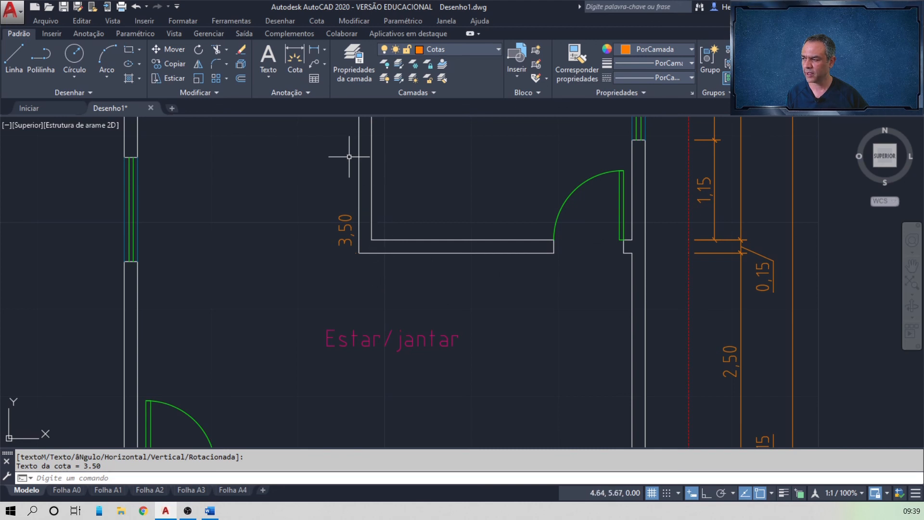
{"action": "left_click", "coordinate": [315, 51]}
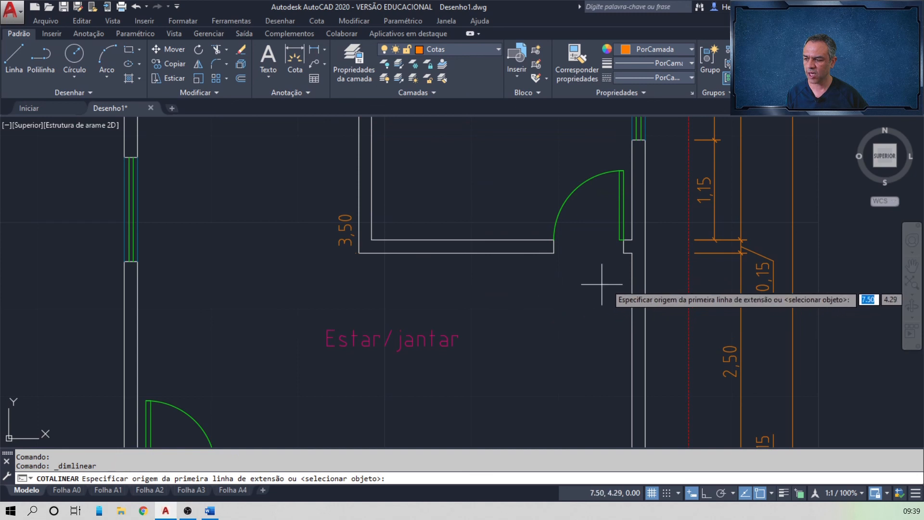
{"action": "left_click", "coordinate": [632, 253]}
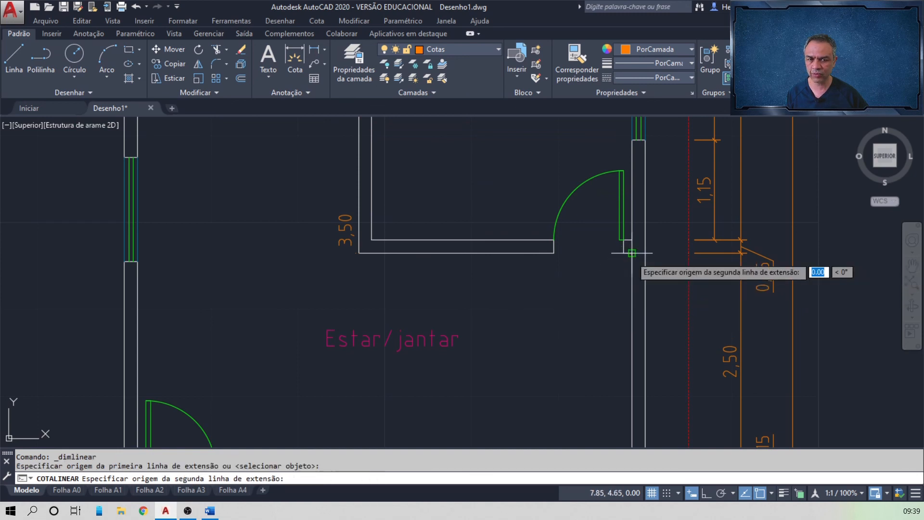
{"action": "left_click", "coordinate": [359, 253]}
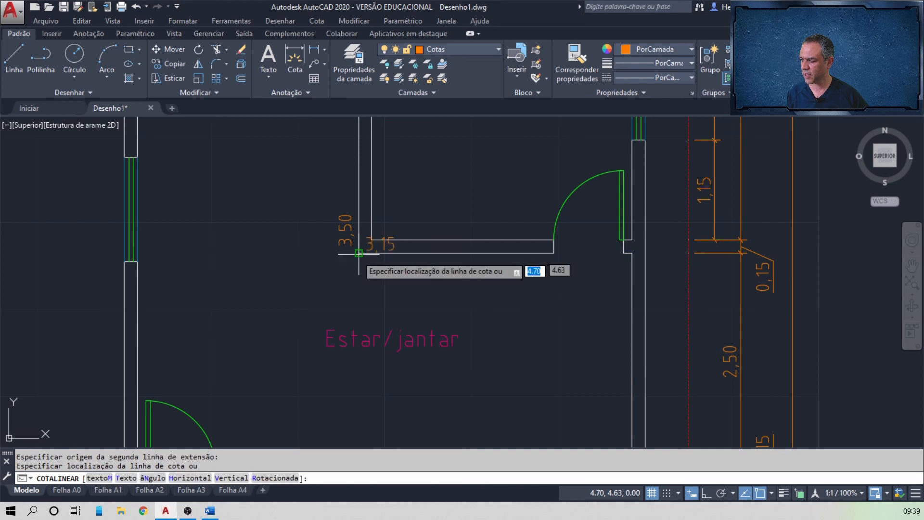
{"action": "left_click", "coordinate": [351, 278]}
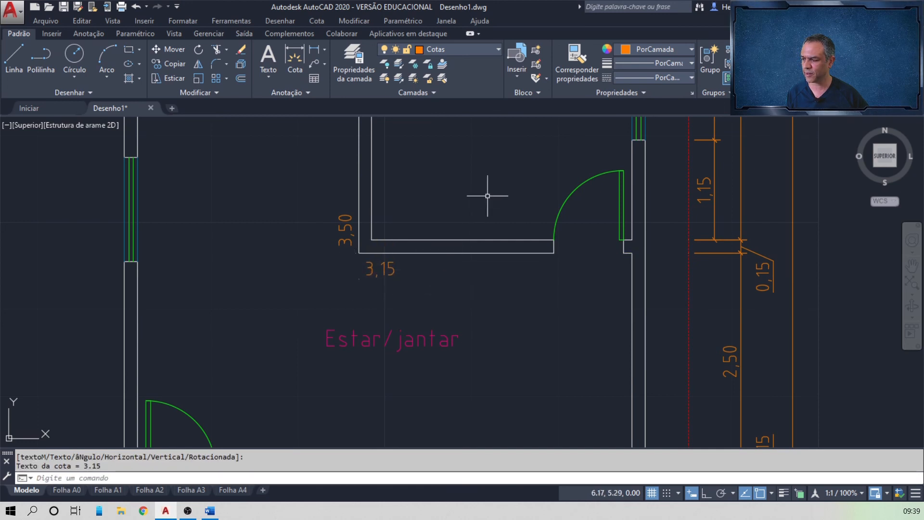
Dimension the Dormitório's inner width between its upper-right and upper-left corners, placing the text just inside the upper-left corner
{"action": "mouse_move", "coordinate": [528, 204]}
{"action": "middle_mouse_down"}
{"action": "mouse_move", "coordinate": [537, 250]}
{"action": "mouse_move", "coordinate": [478, 443]}
{"action": "middle_mouse_up"}
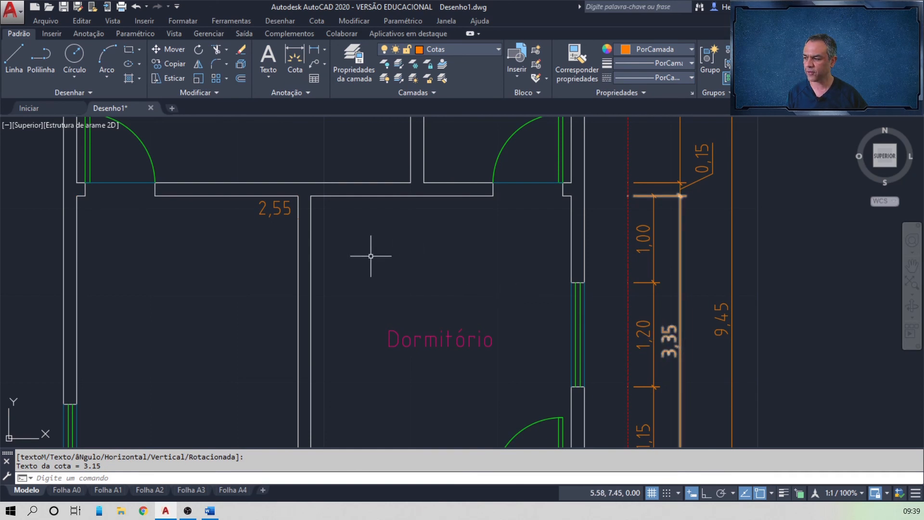
{"action": "scroll", "coordinate": [411, 269], "scroll_direction": "down", "scroll_amount": 2}
{"action": "middle_click_drag", "start_coordinate": [414, 270], "coordinate": [406, 234]}
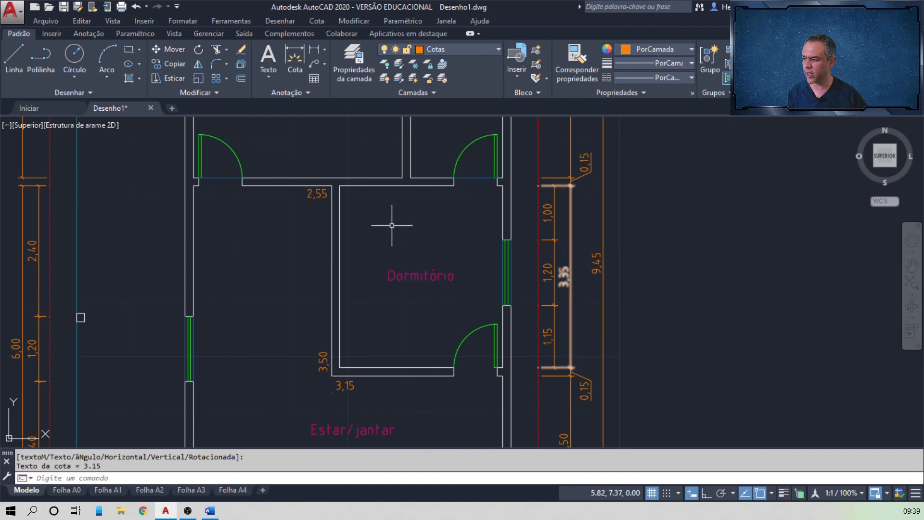
{"action": "scroll", "coordinate": [392, 224], "scroll_direction": "up", "scroll_amount": 4}
{"action": "middle_click_drag", "start_coordinate": [387, 207], "coordinate": [370, 288]}
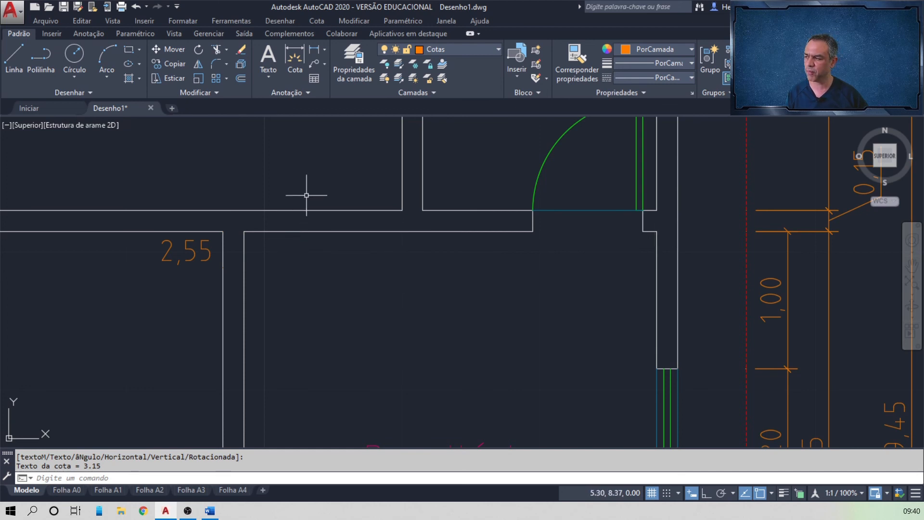
{"action": "left_click", "coordinate": [316, 50]}
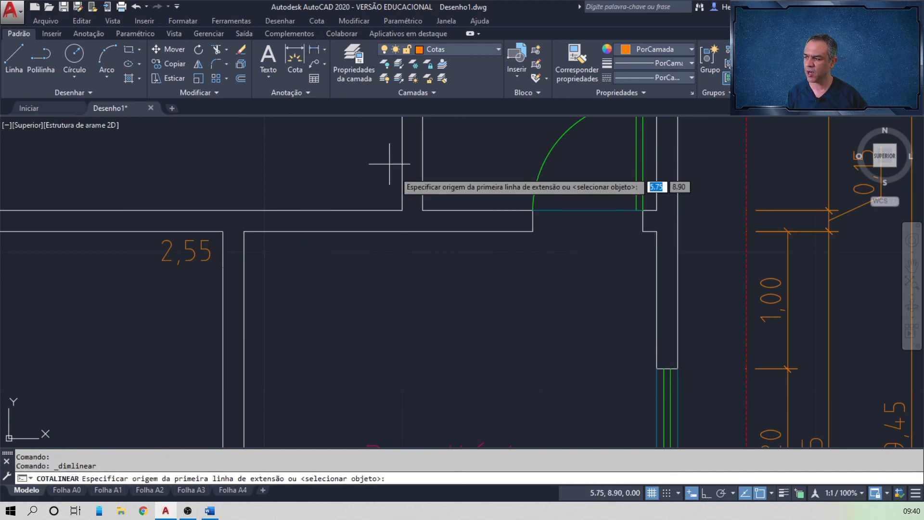
{"action": "left_click", "coordinate": [657, 231]}
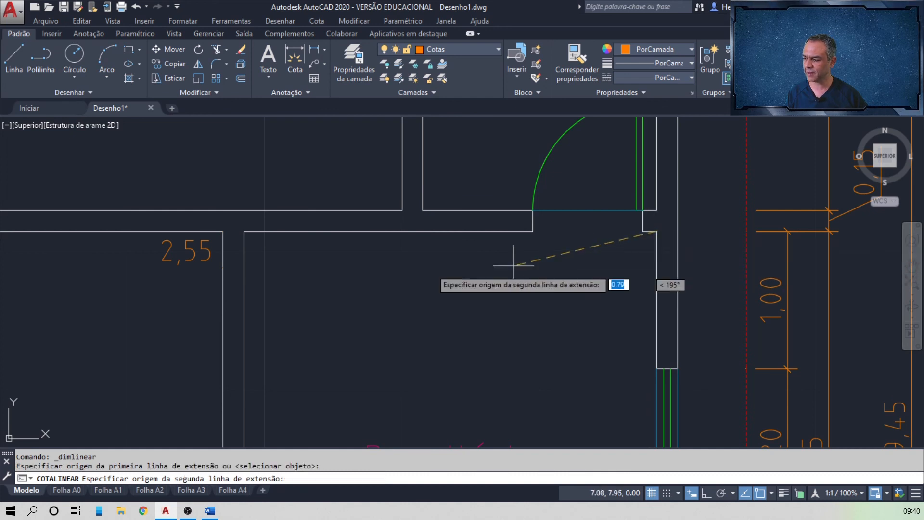
{"action": "left_click", "coordinate": [243, 231]}
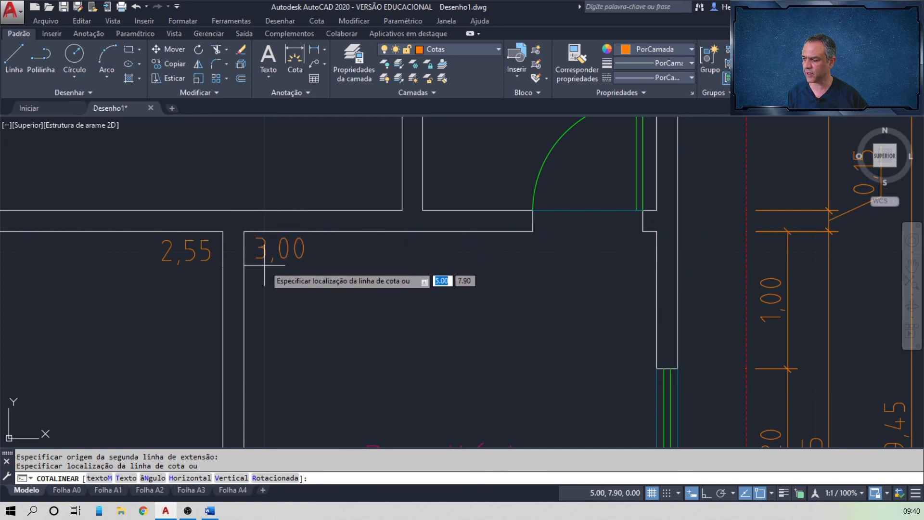
{"action": "left_click", "coordinate": [264, 265]}
Fit the whole floor plan in view and switch to the exercise document in Word
{"action": "scroll", "coordinate": [476, 246], "scroll_direction": "down", "scroll_amount": 1}
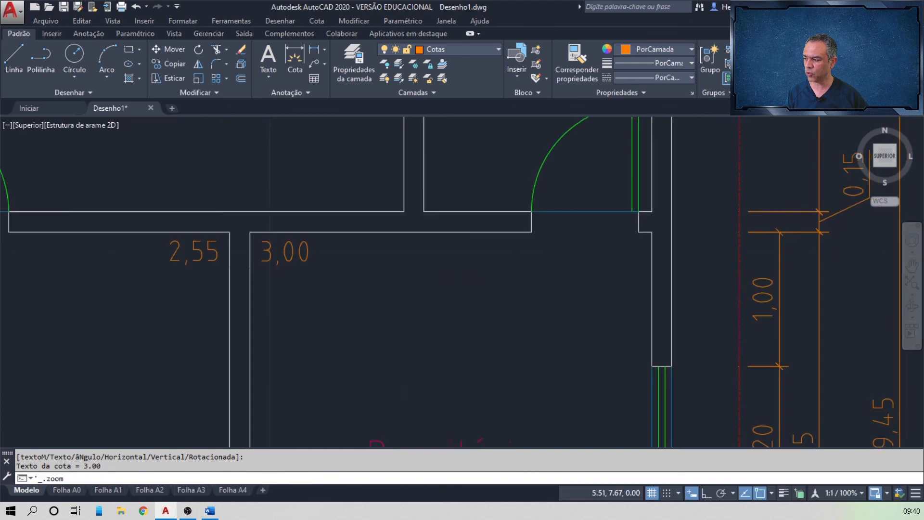
{"action": "middle_click", "coordinate": [335, 297]}
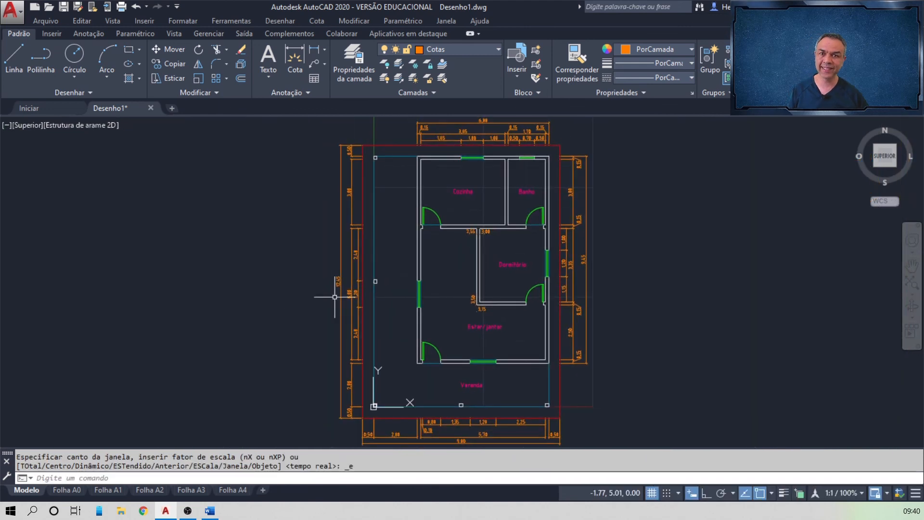
{"action": "key", "text": "alt+Tab"}
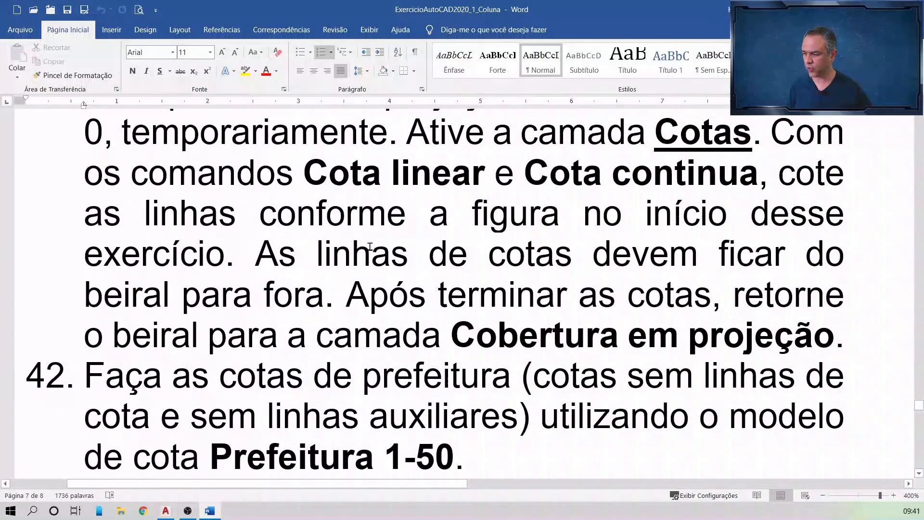